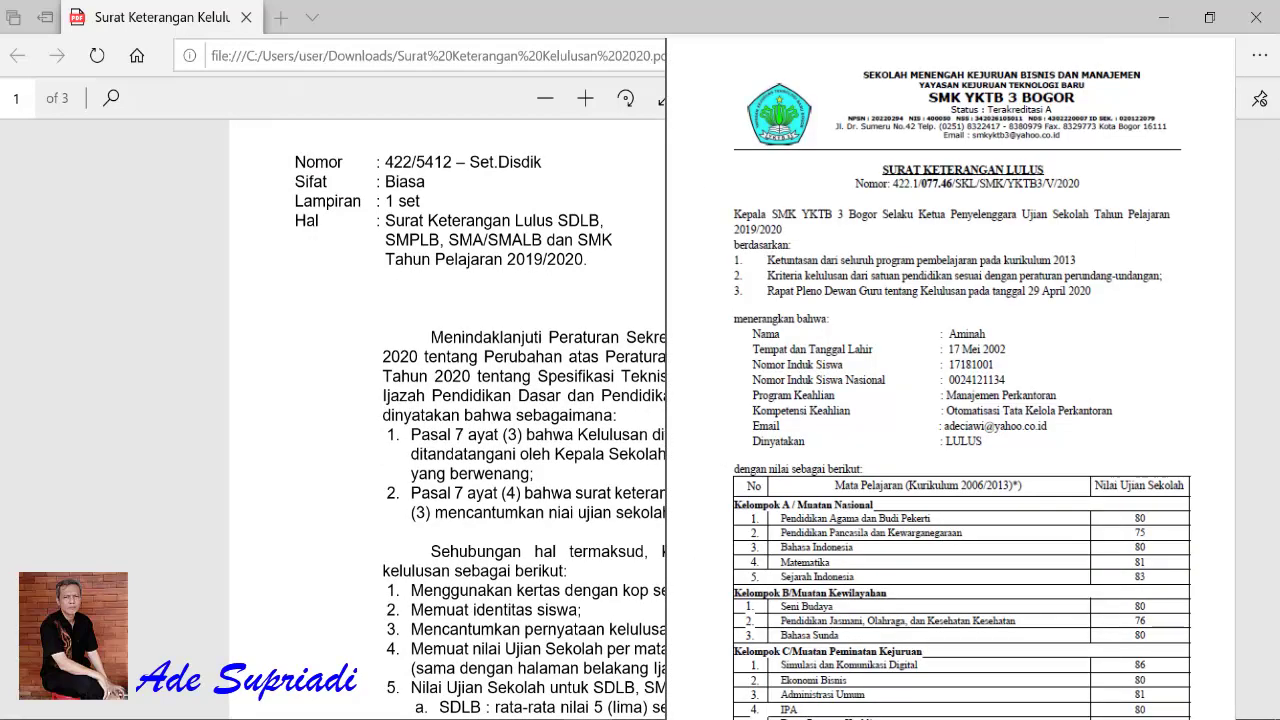
Step: Read through the PDF circular on graduation letters, including the attached Surat Keterangan Lulus template with its grade table and footnotes
scroll(673, 327, down, 10)
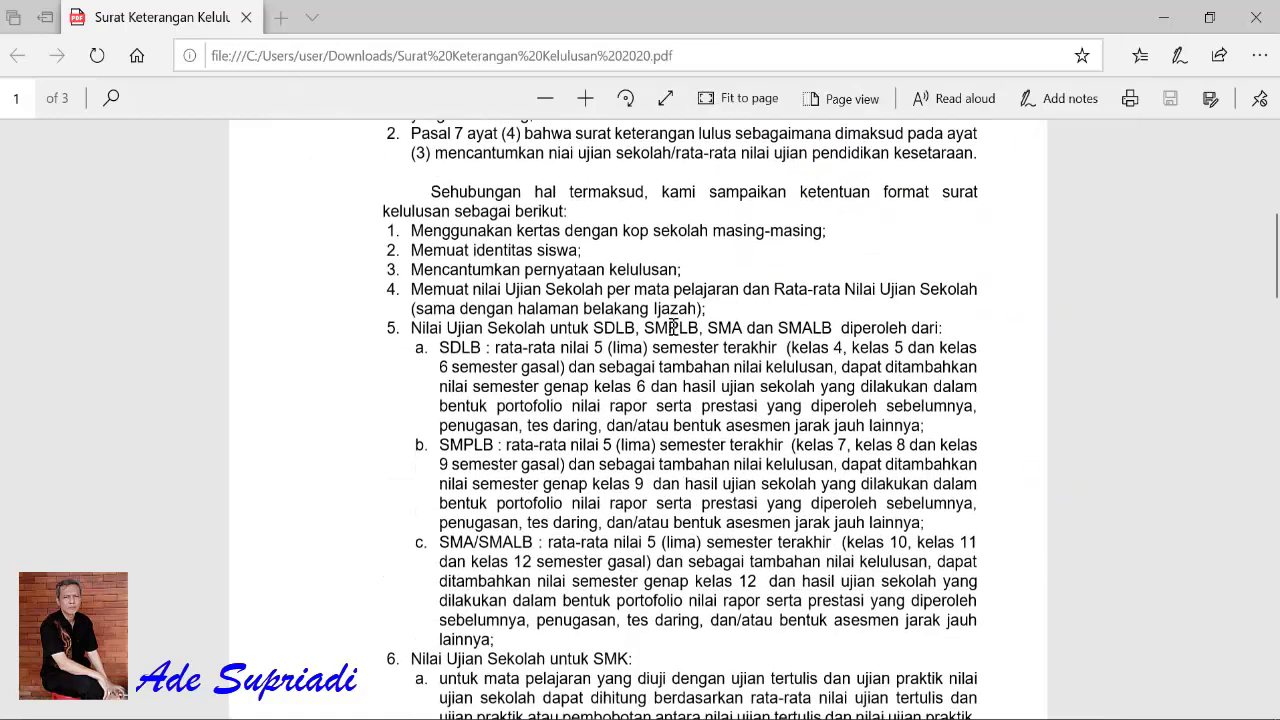
scroll(673, 327, down, 12)
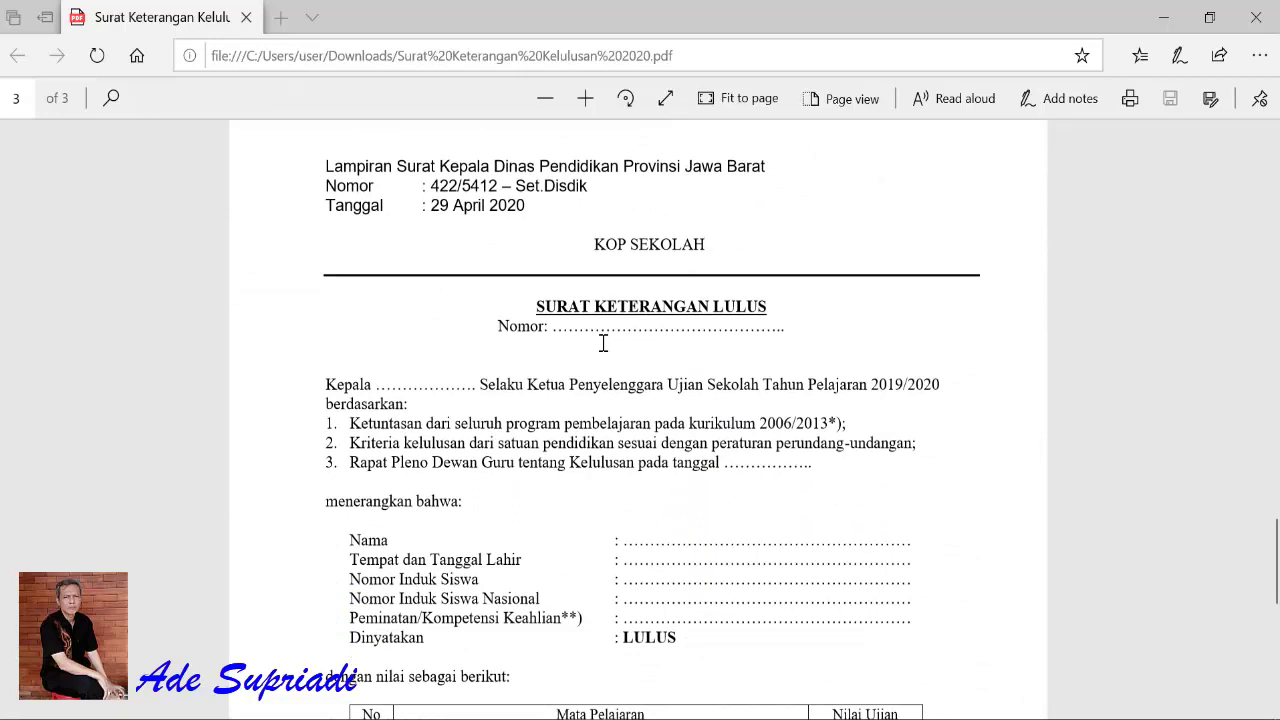
scroll(603, 343, down, 12)
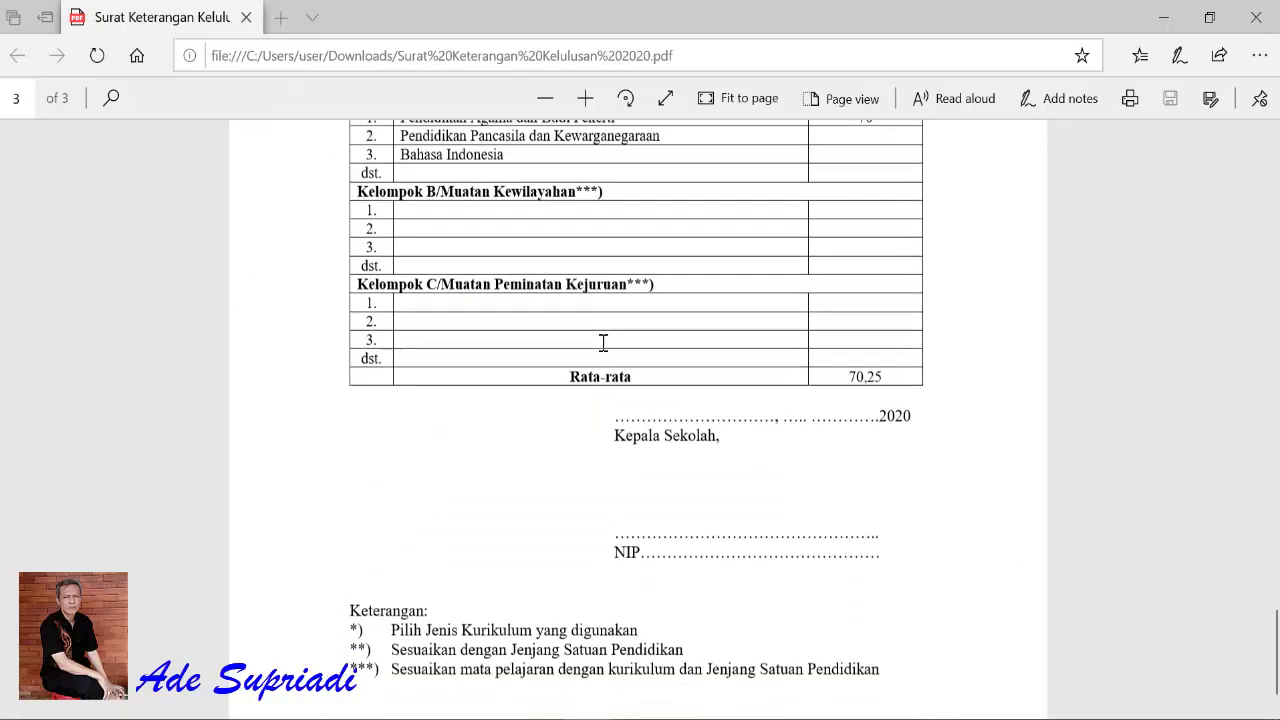
scroll(603, 343, down, 1)
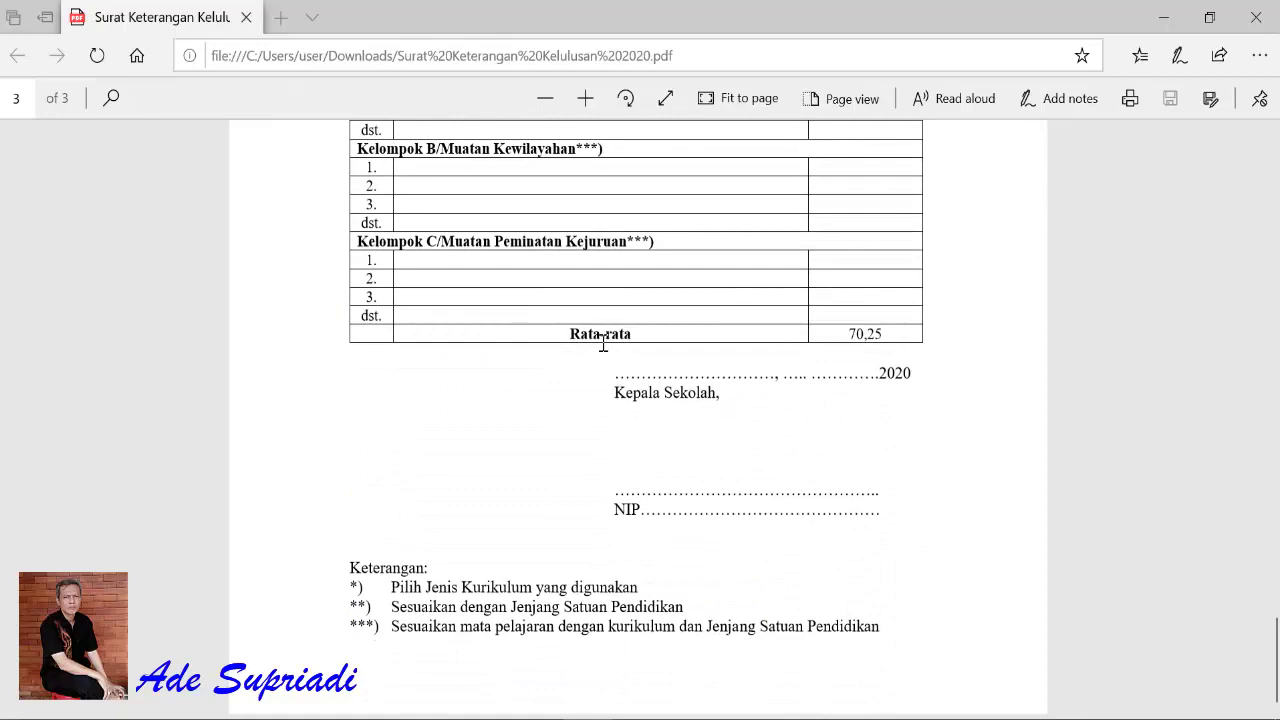
scroll(603, 343, up, 4)
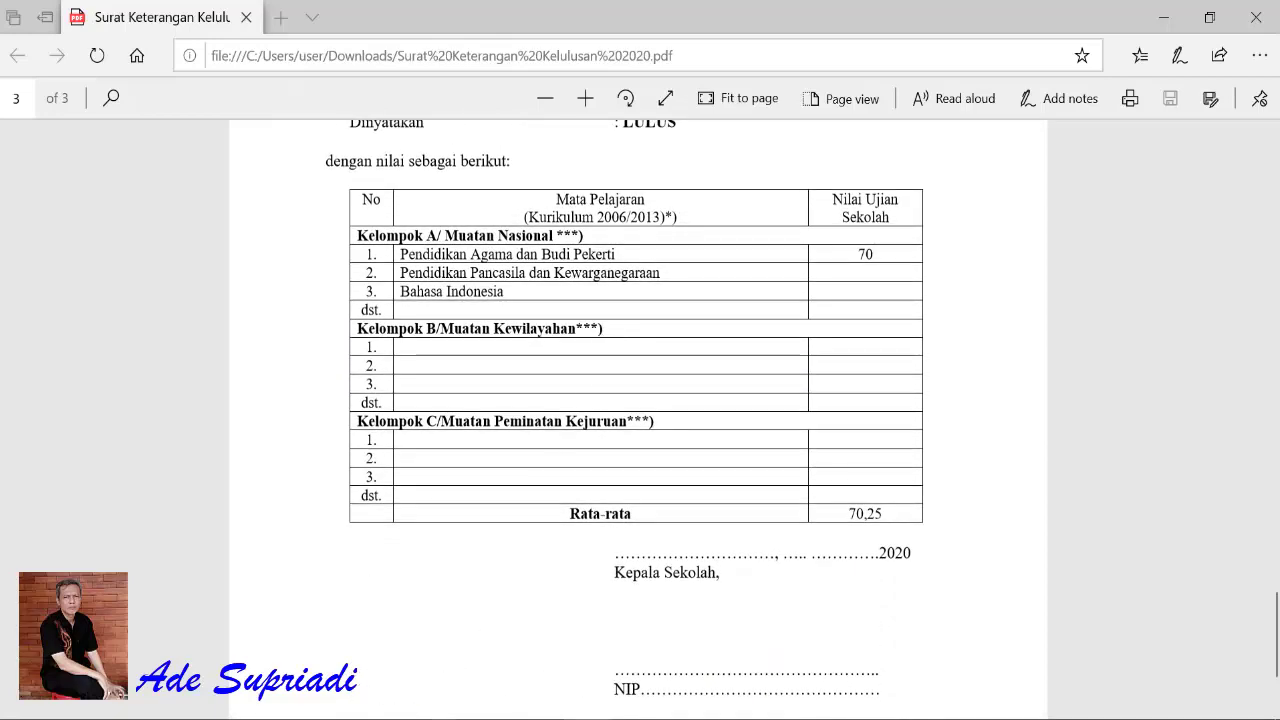
Step: Switch to the Word document "surat keterangan lulus terbaru Contoh" and review its letterhead, student data fields and grade table
click(620, 658)
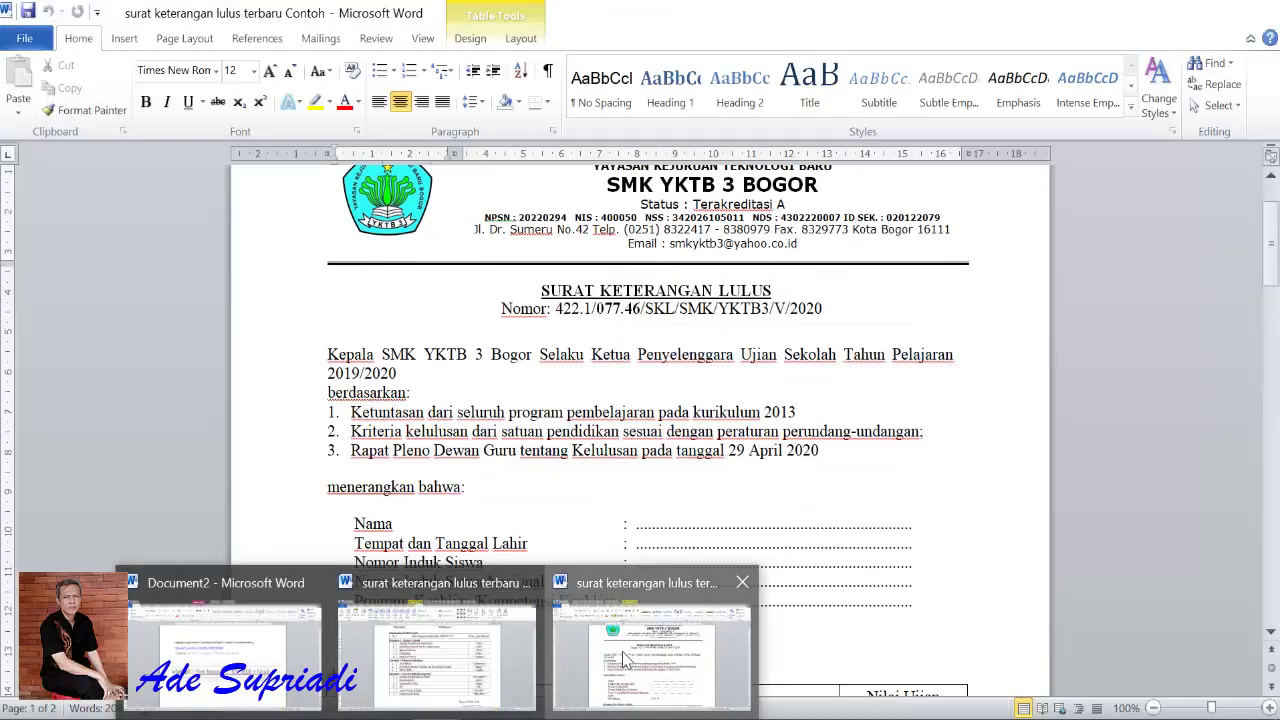
scroll(686, 445, up, 2)
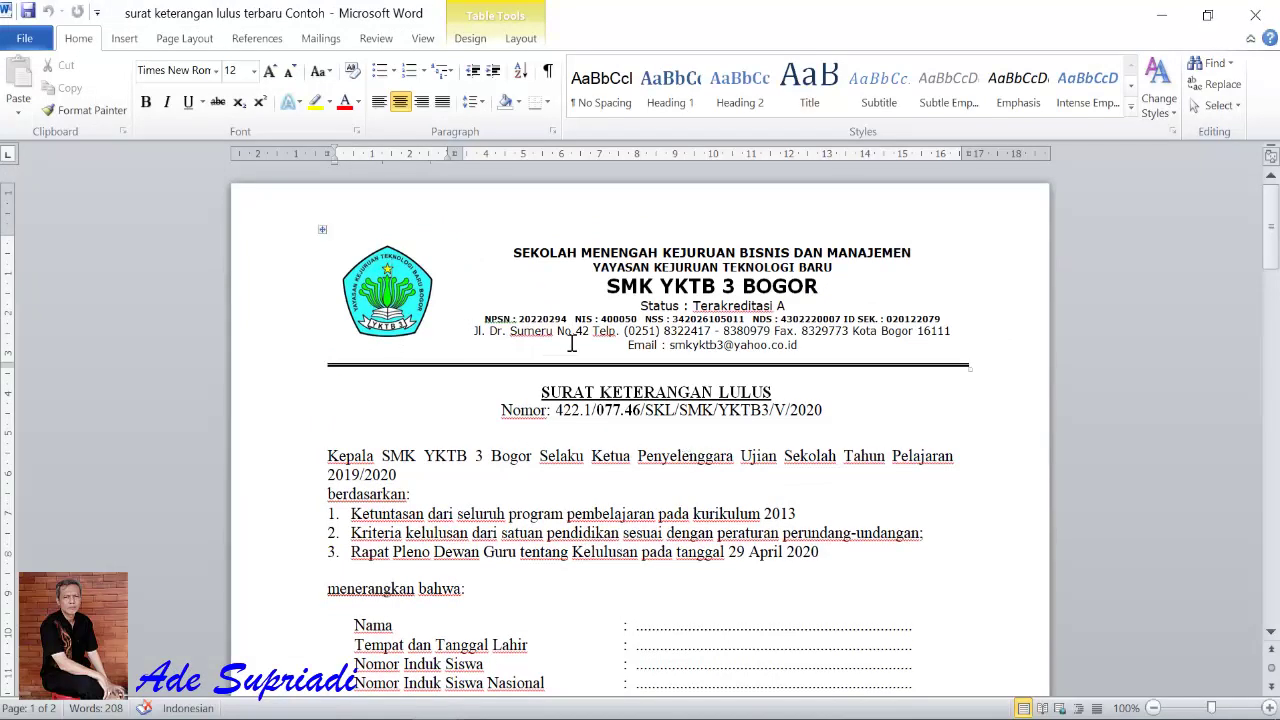
scroll(572, 343, down, 2)
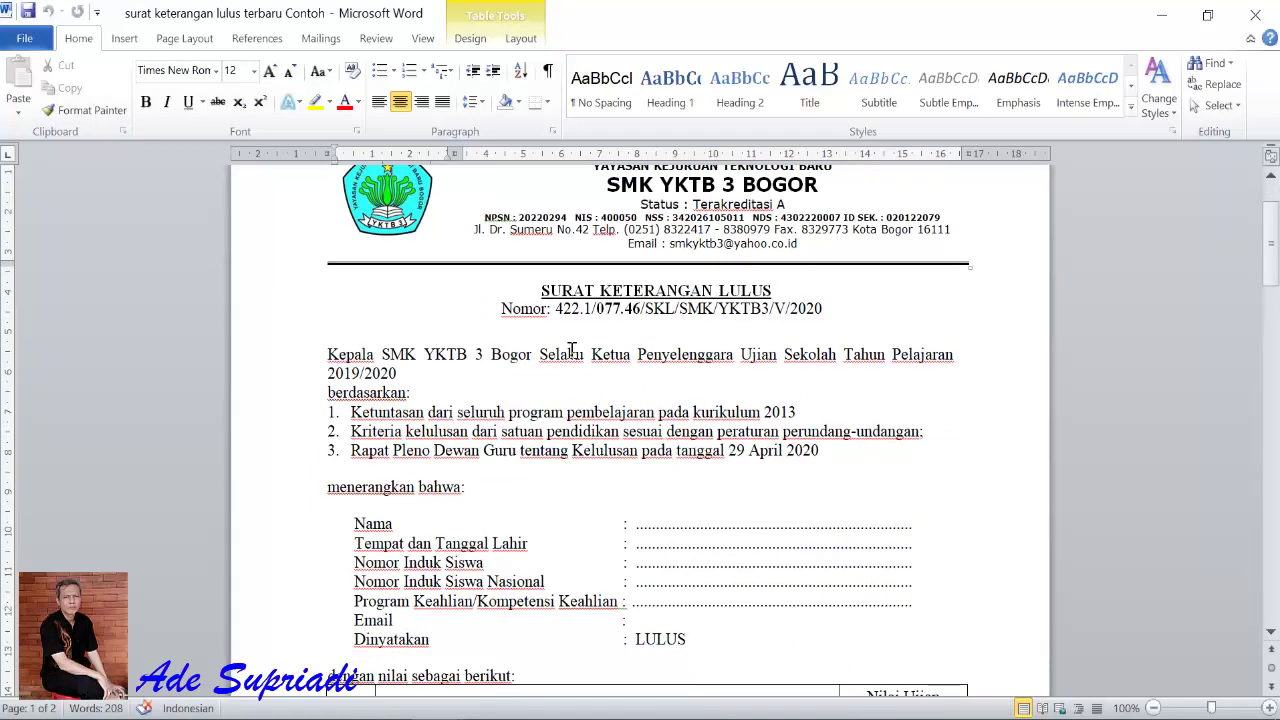
scroll(572, 348, down, 1)
scroll(572, 348, down, 1)
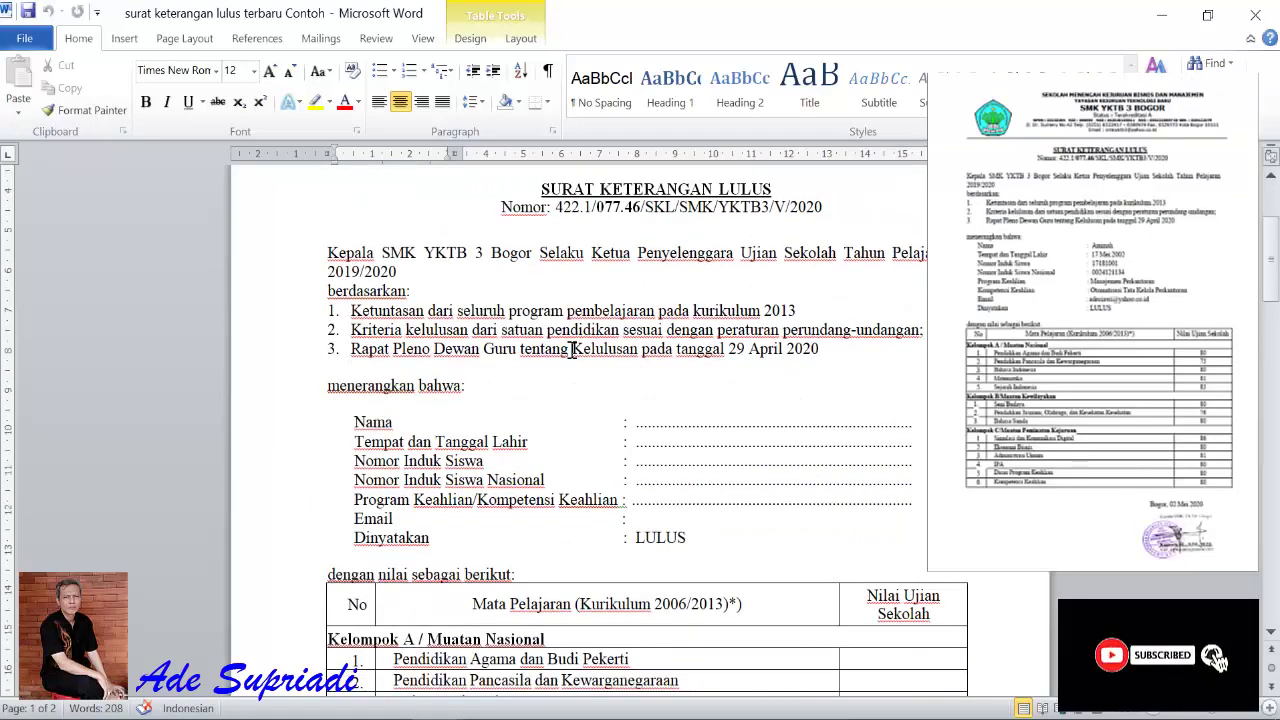
scroll(572, 350, down, 2)
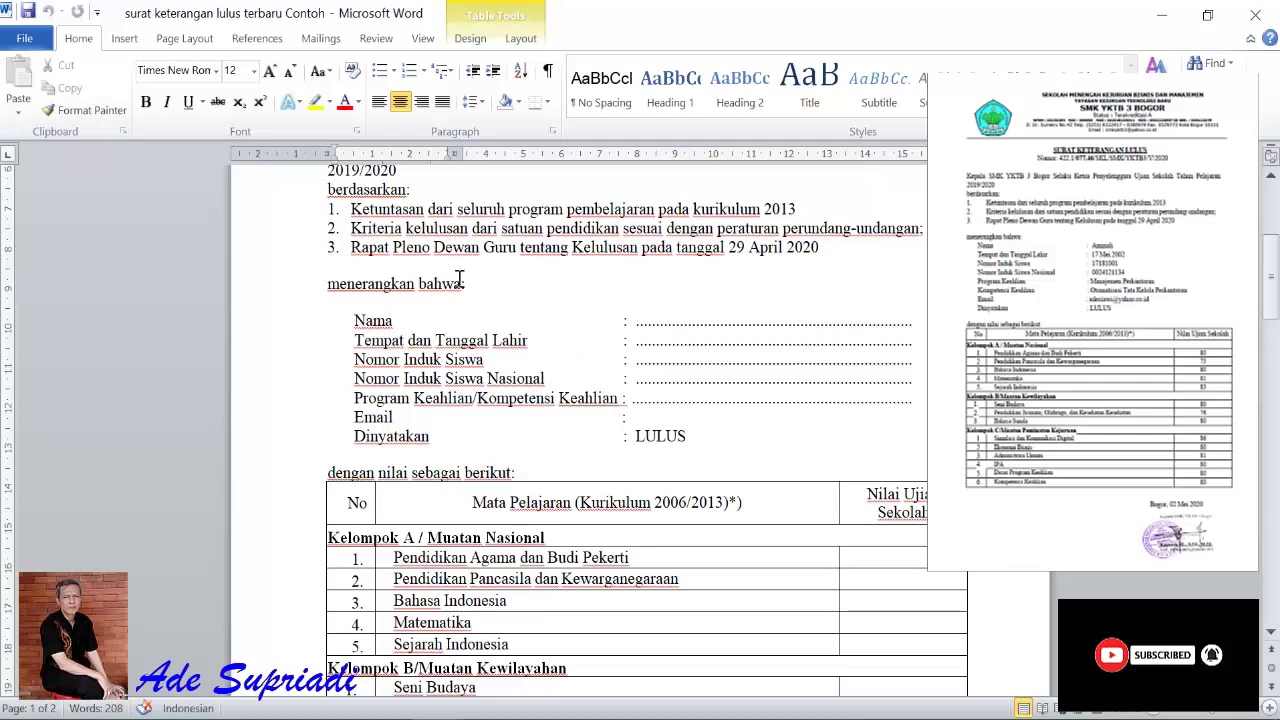
scroll(518, 325, down, 3)
scroll(518, 325, down, 2)
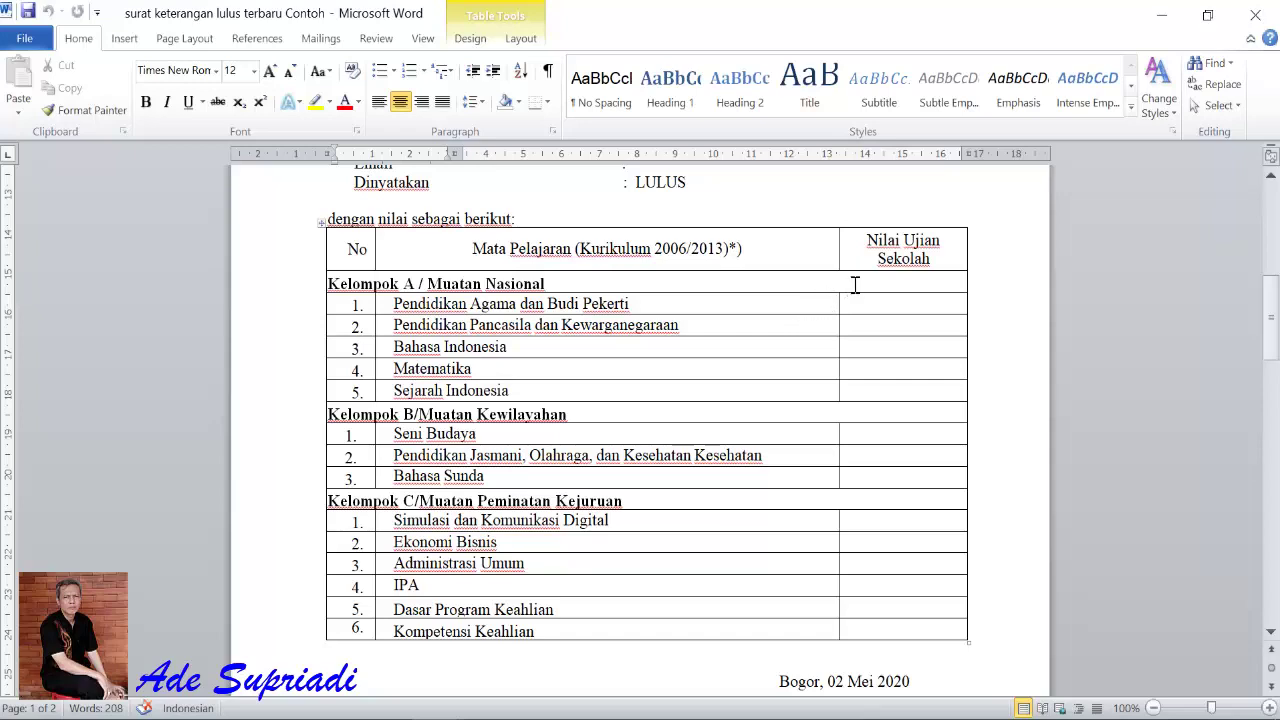
scroll(851, 294, down, 4)
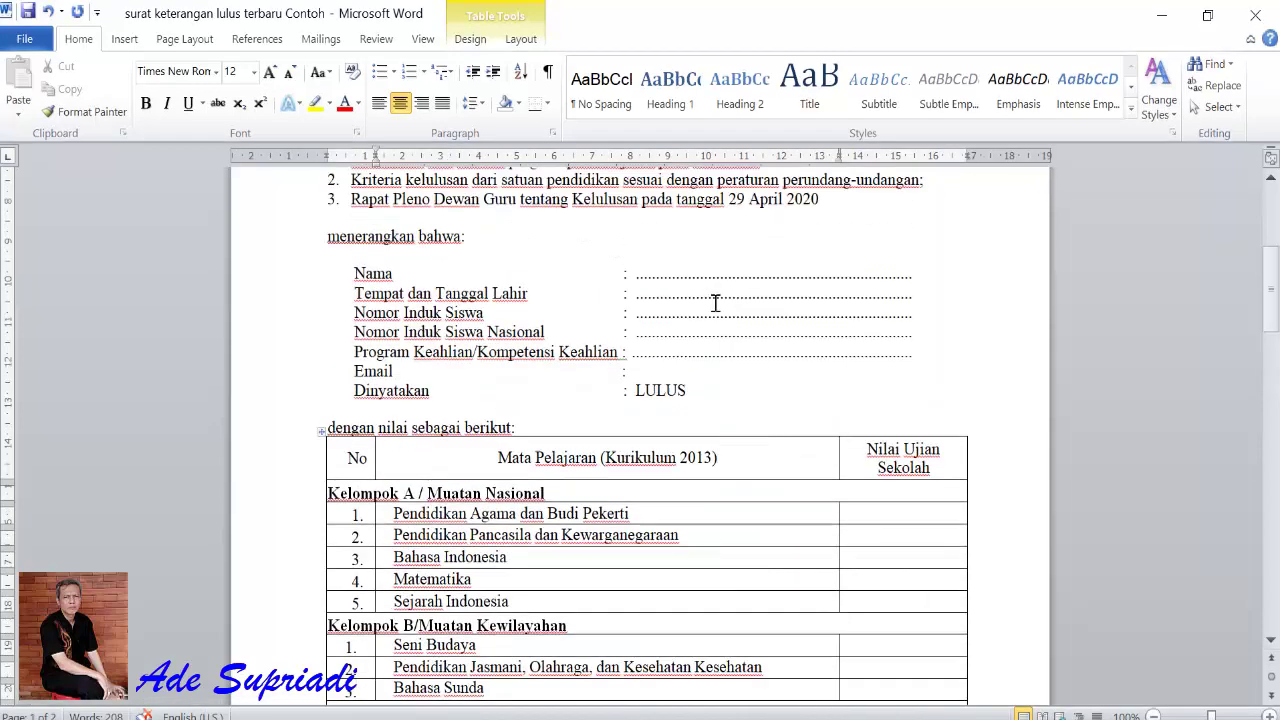
scroll(716, 303, up, 4)
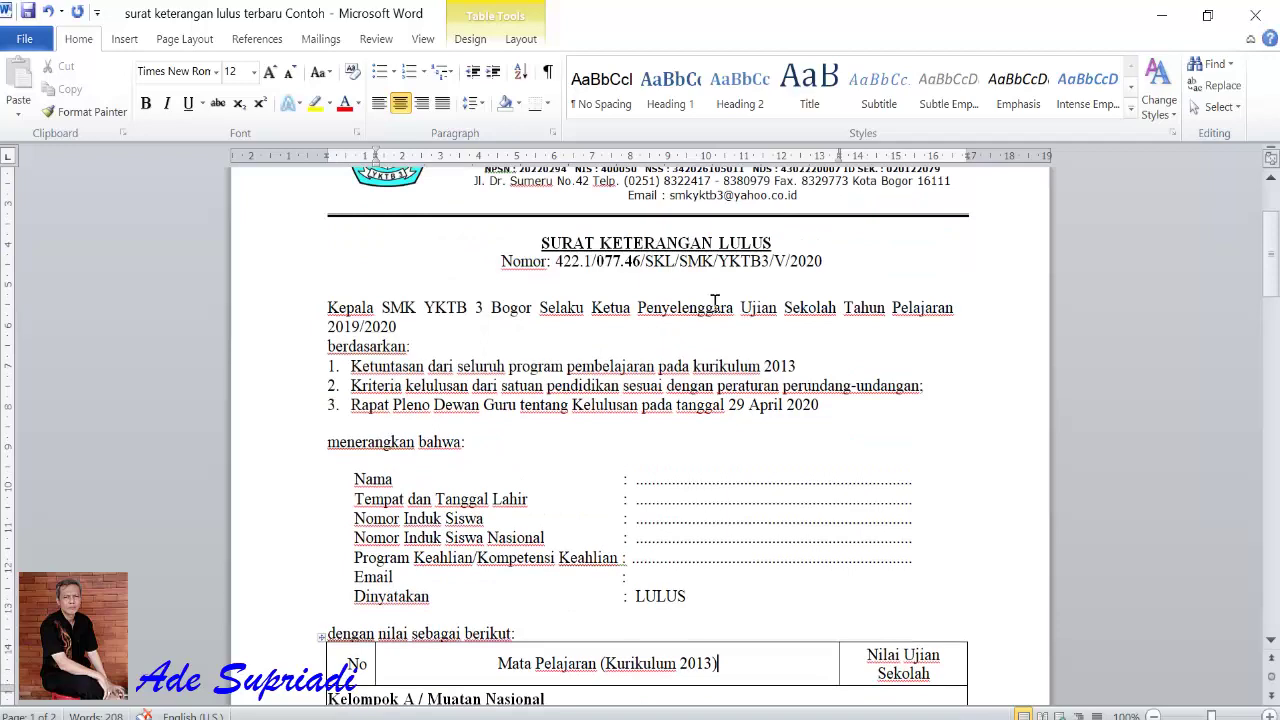
scroll(716, 303, up, 2)
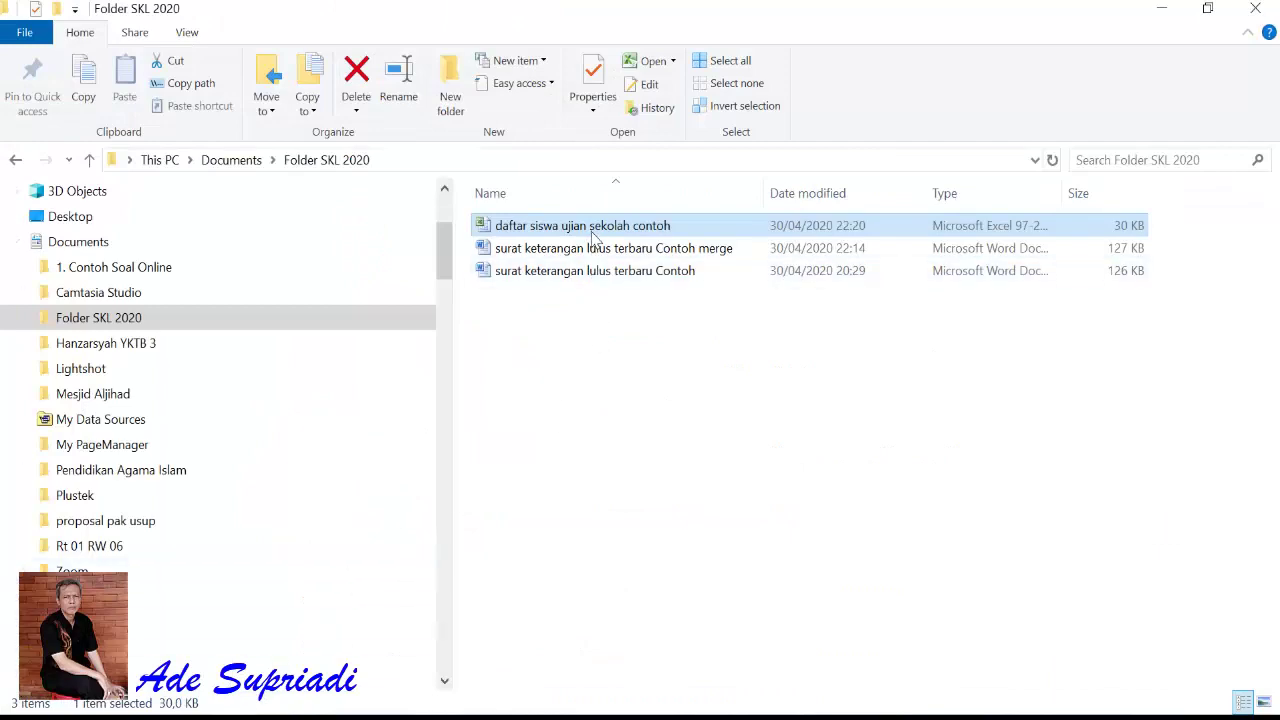
Step: Open the workbook "daftar siswa ujian sekolah contoh" from Folder SKL 2020 and narrow its nama column
double_click(597, 228)
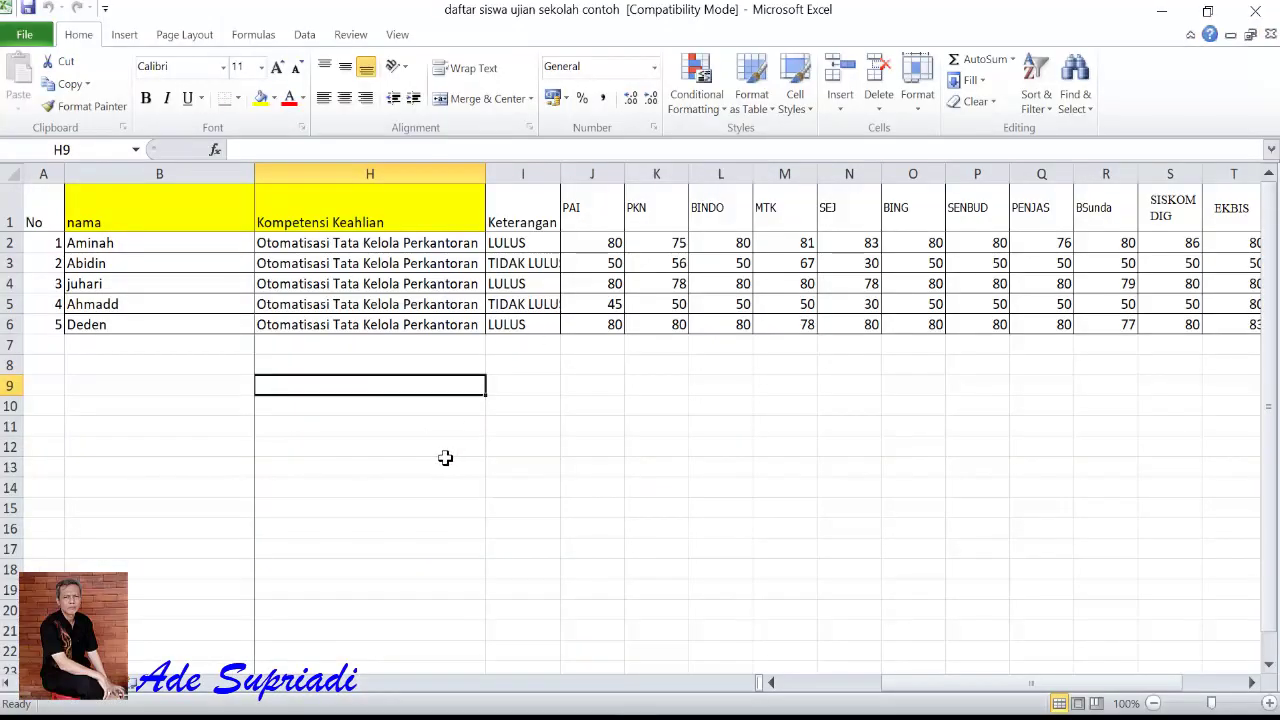
drag(252, 178, 144, 199)
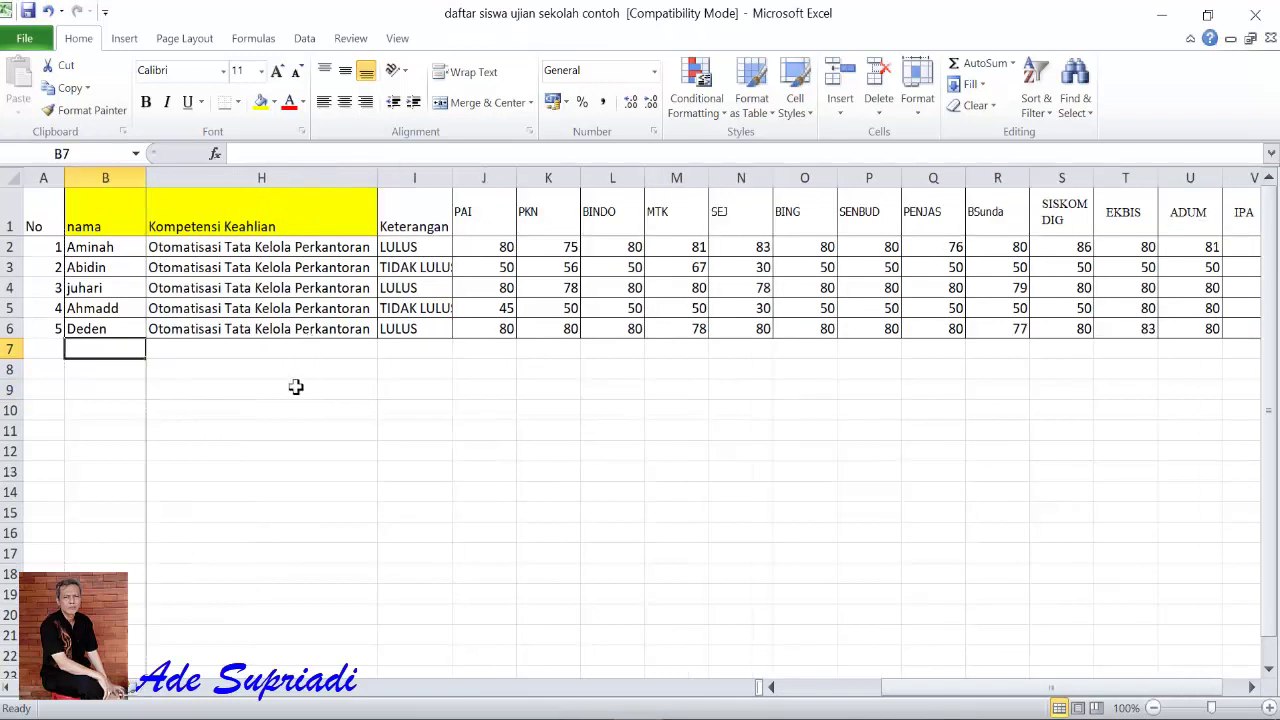
Step: Examine the student data columns in the sheet, from nama and tmp_lahir through Kompetensi Keahlian to Keterangan
click(342, 248)
key(Right)
key(Right)
key(Right)
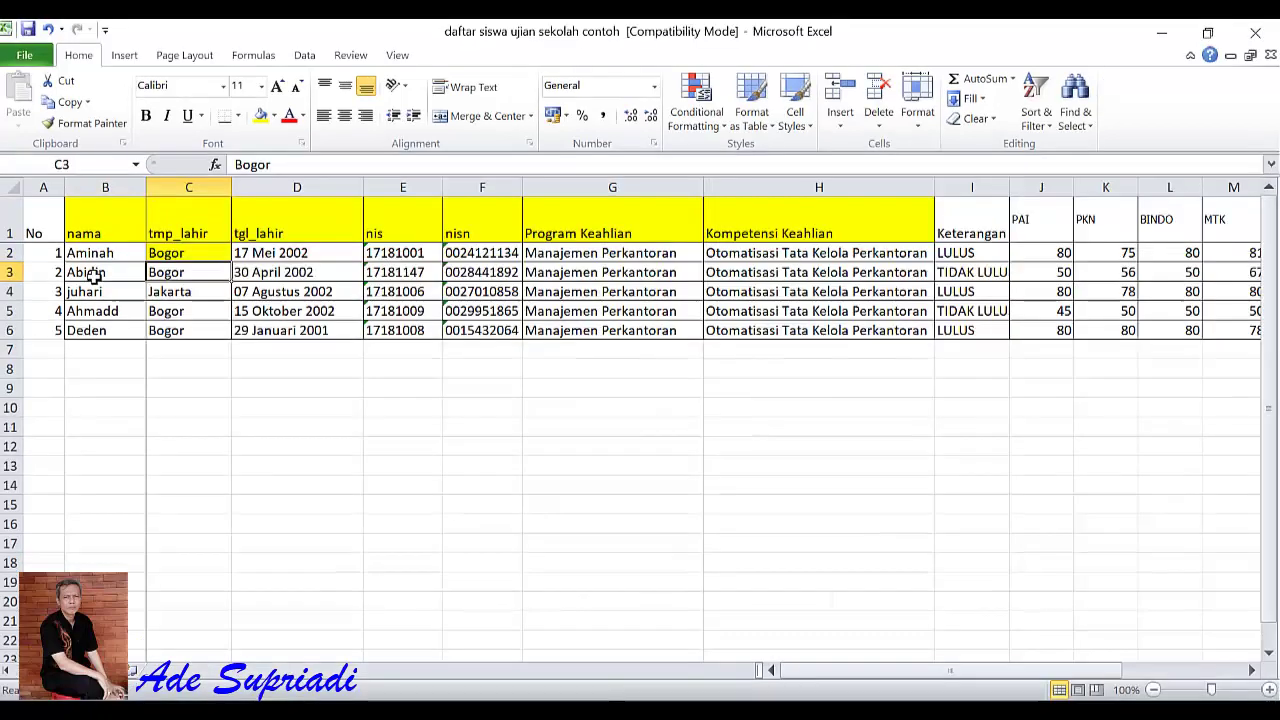
key(Right)
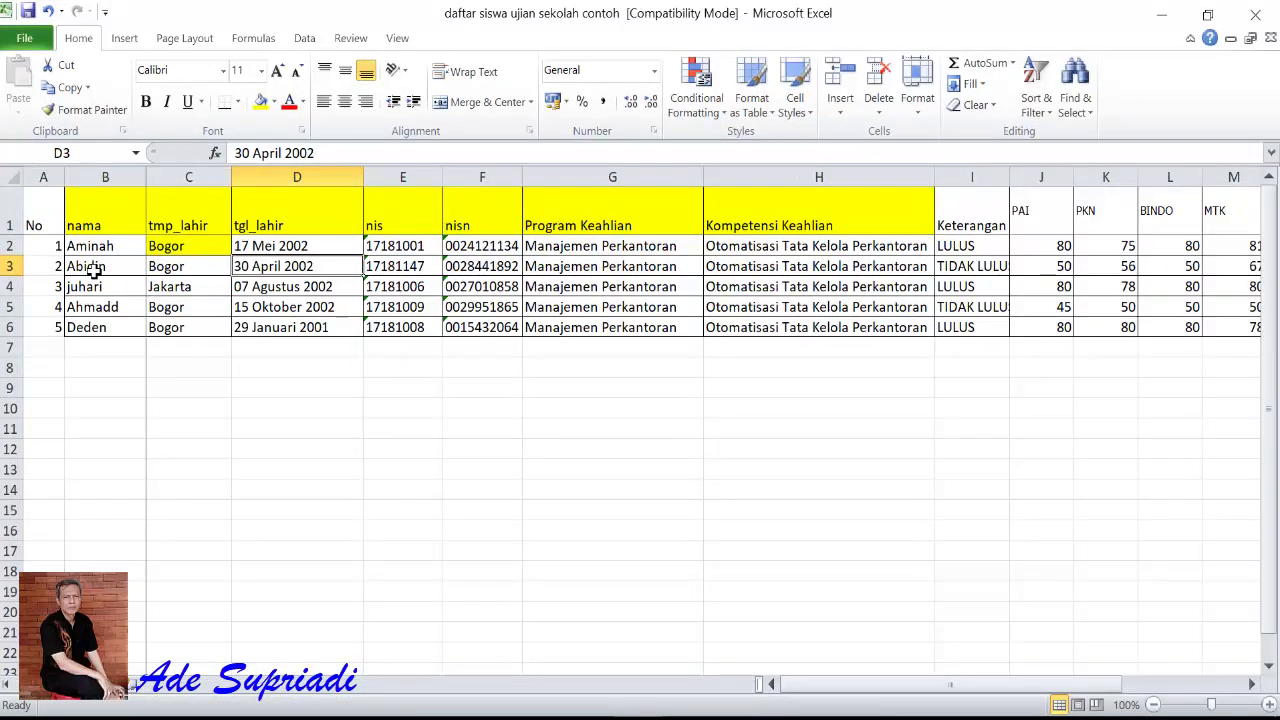
click(80, 224)
click(157, 219)
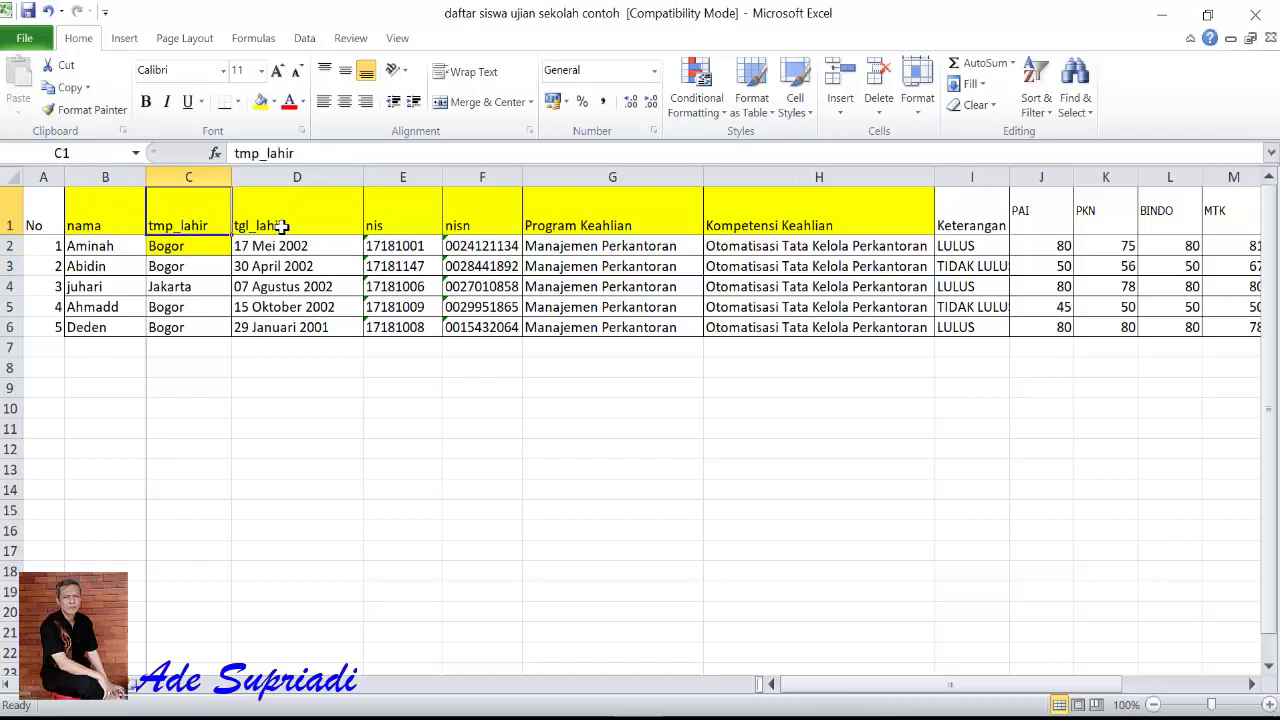
click(281, 225)
click(386, 222)
click(511, 219)
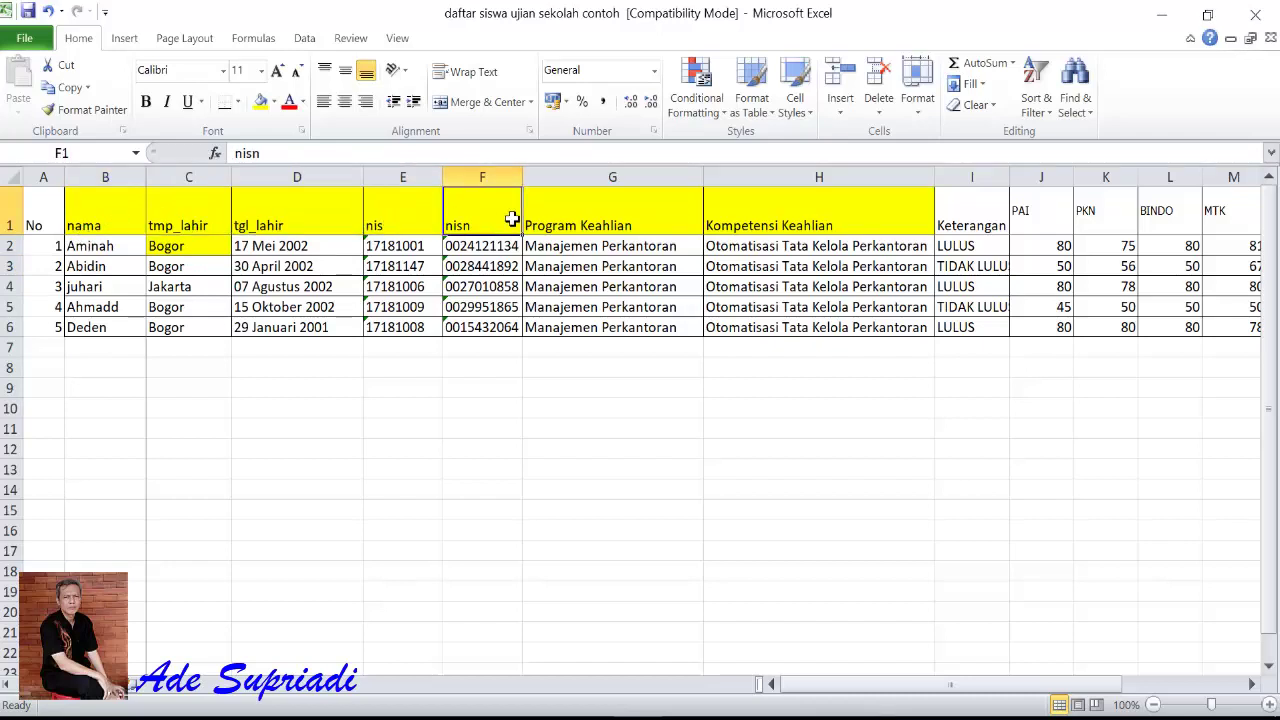
click(595, 228)
click(752, 224)
key(Right)
key(Right)
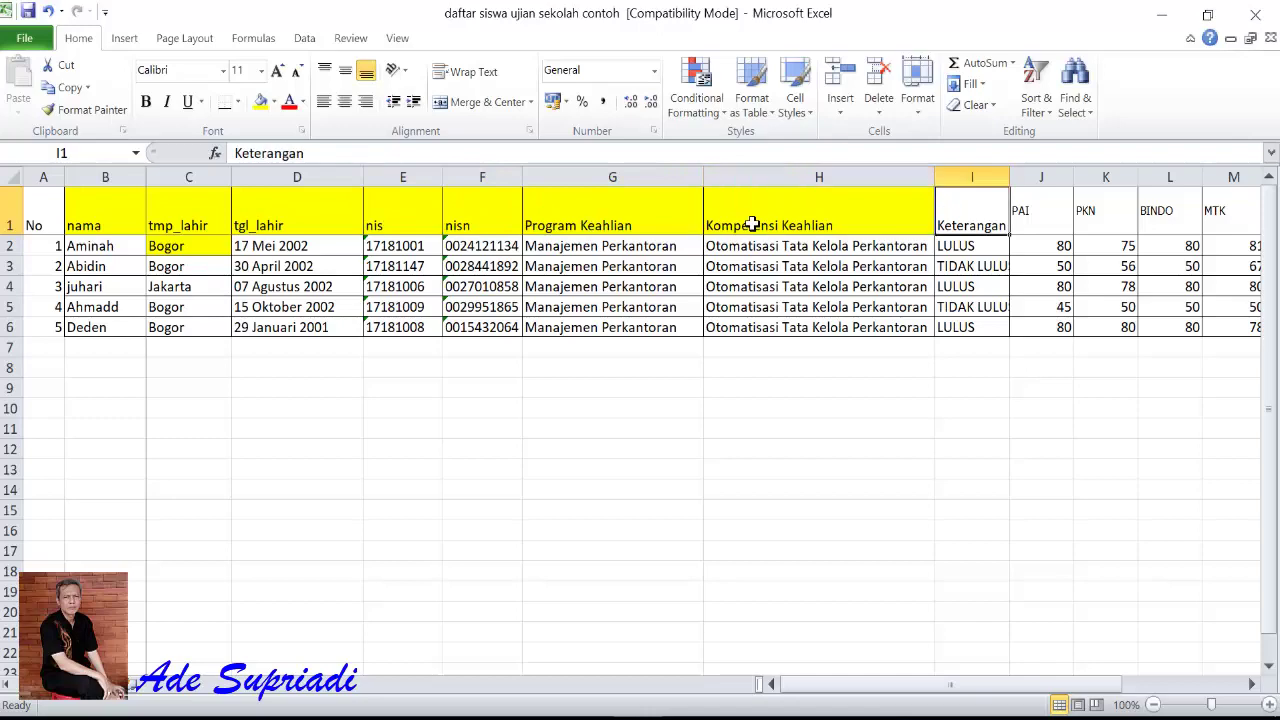
Step: Examine the subject score columns in the header row, from PAI through to Rata-rata
key(Right)
key(Right)
key(Right)
key(Right)
key(Right)
key(Right)
key(Right)
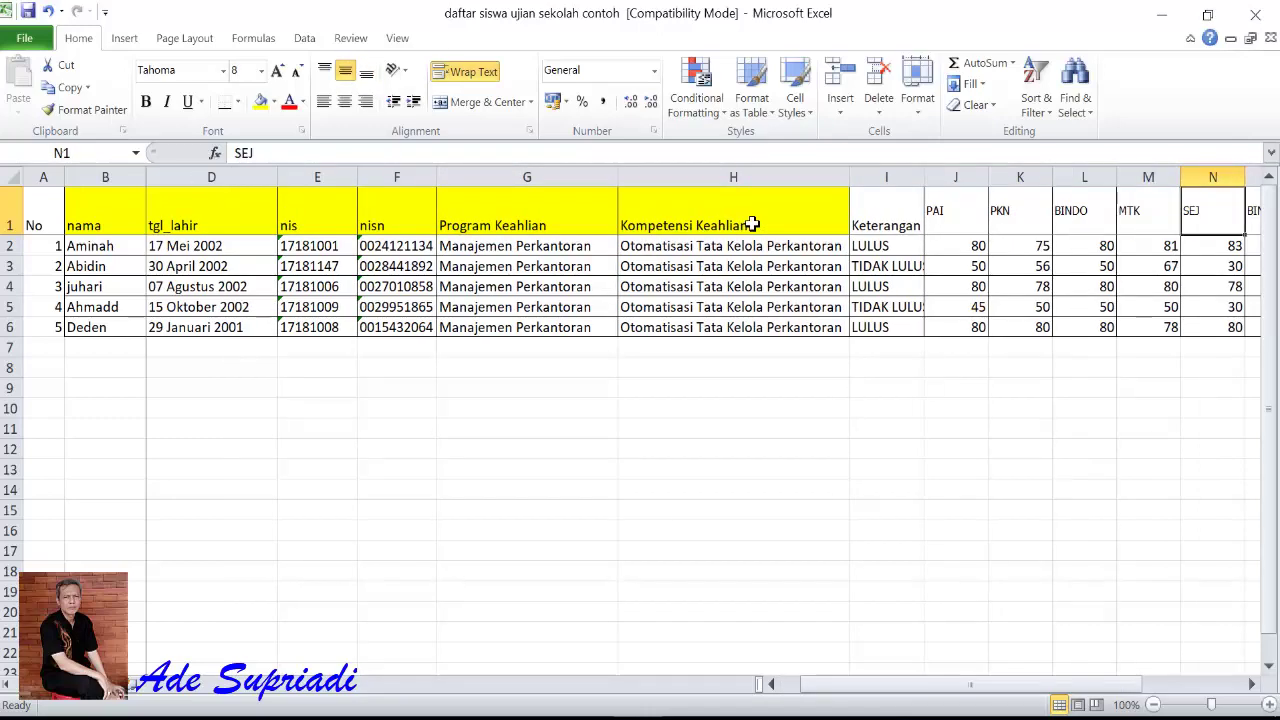
key(Right)
key(Right)
key(Right)
key(Right)
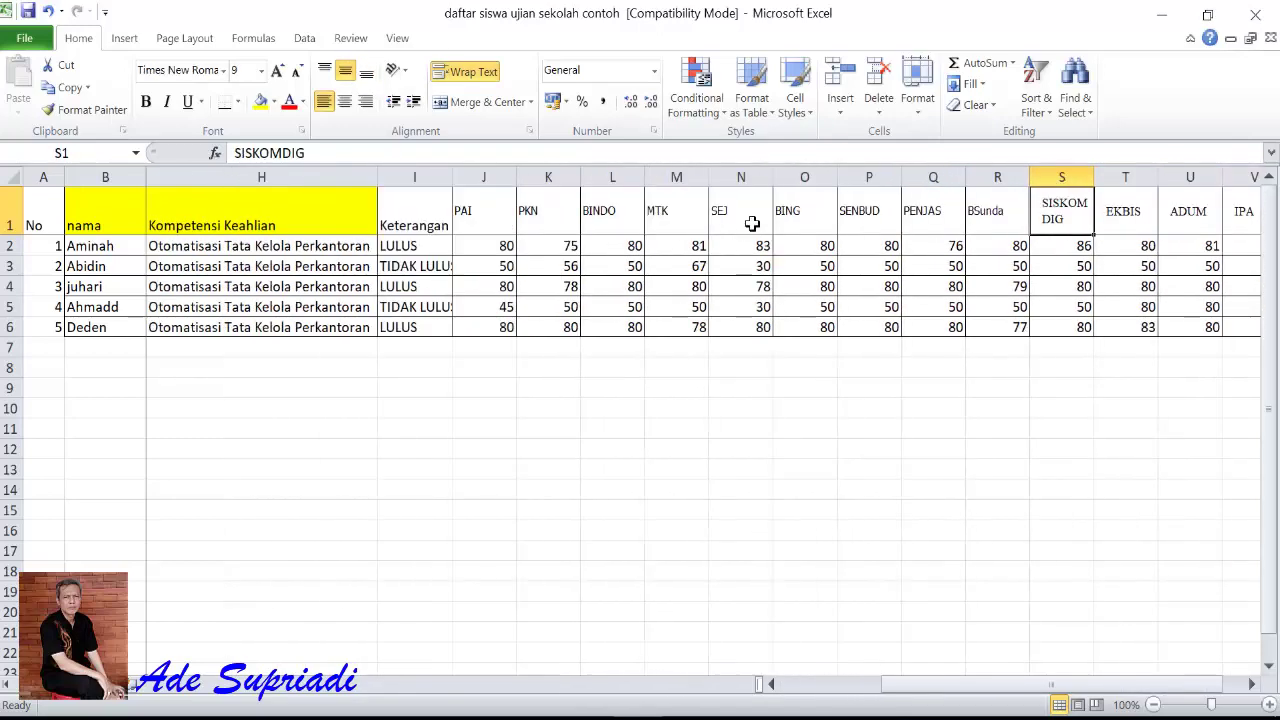
key(Right)
key(Right)
key(Right)
key(Right)
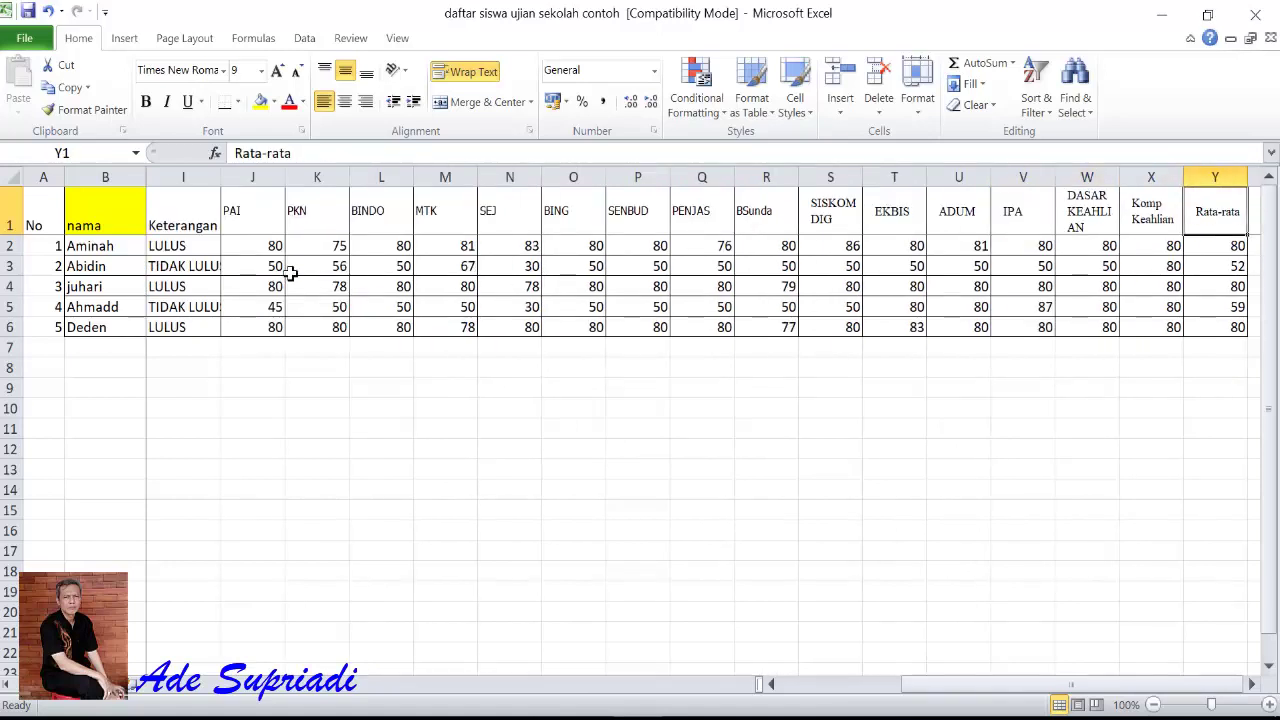
Step: Select the Keterangan cells I1:I6 and widen the column to fit the TIDAK LULUS entries
drag(171, 212, 176, 328)
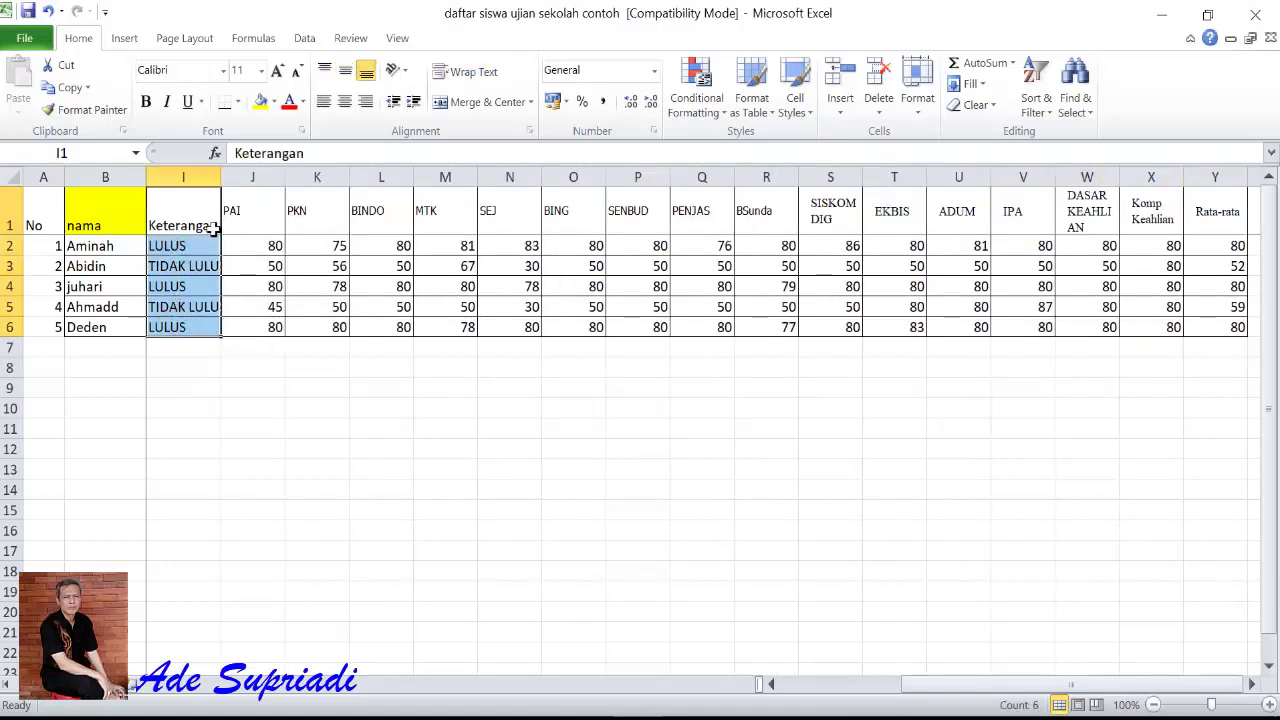
drag(221, 177, 245, 177)
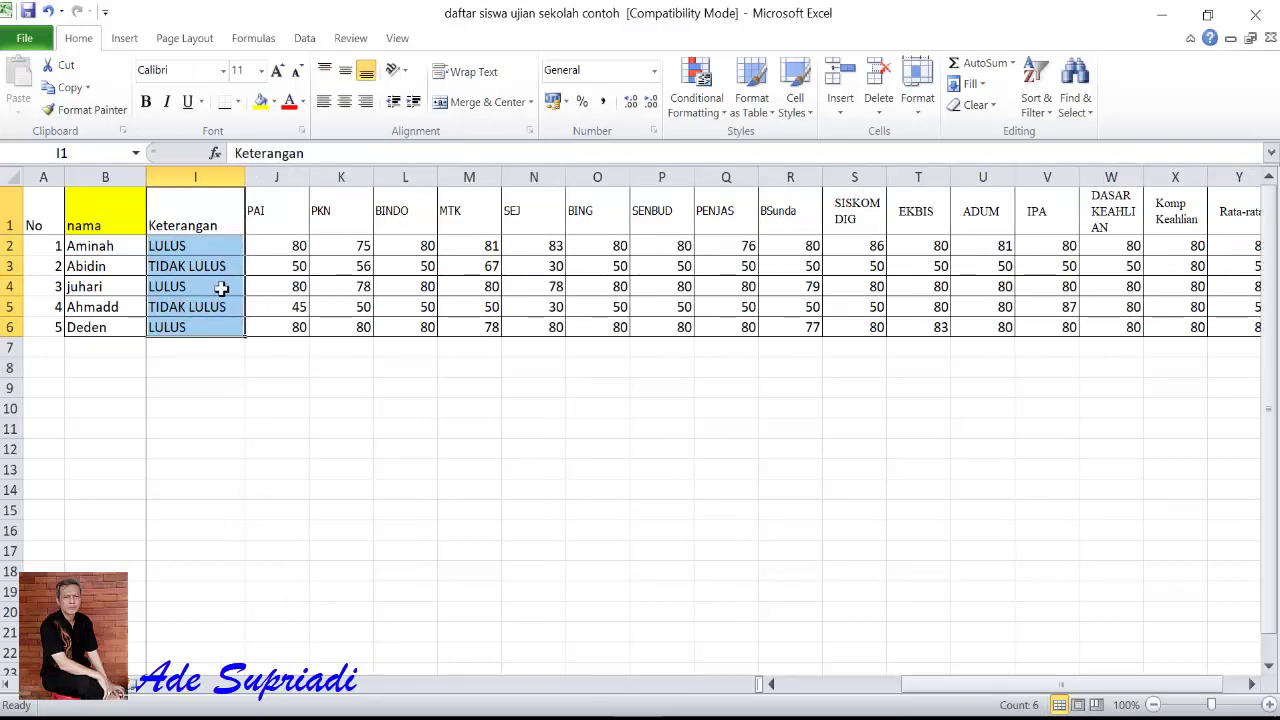
Step: Compare the blank student fields in the Word letter with the first student's row in the Excel workbook
key(alt+Tab)
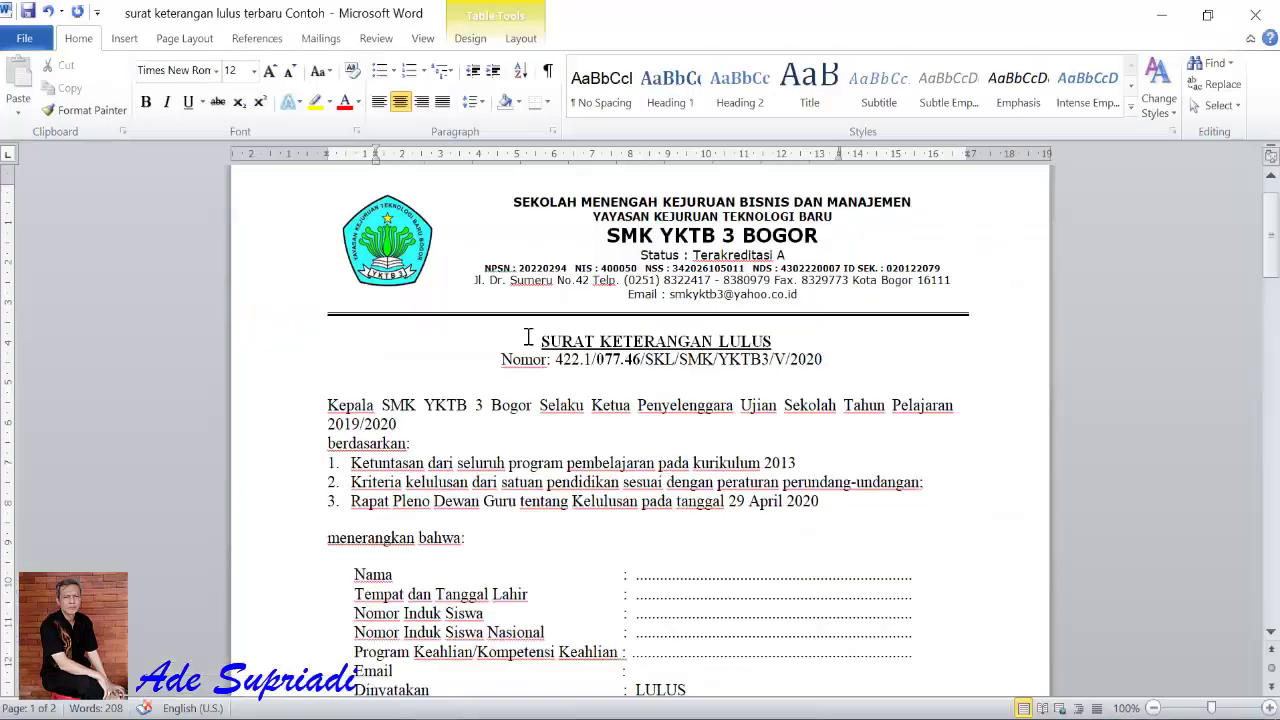
scroll(577, 330, down, 4)
scroll(640, 343, up, 2)
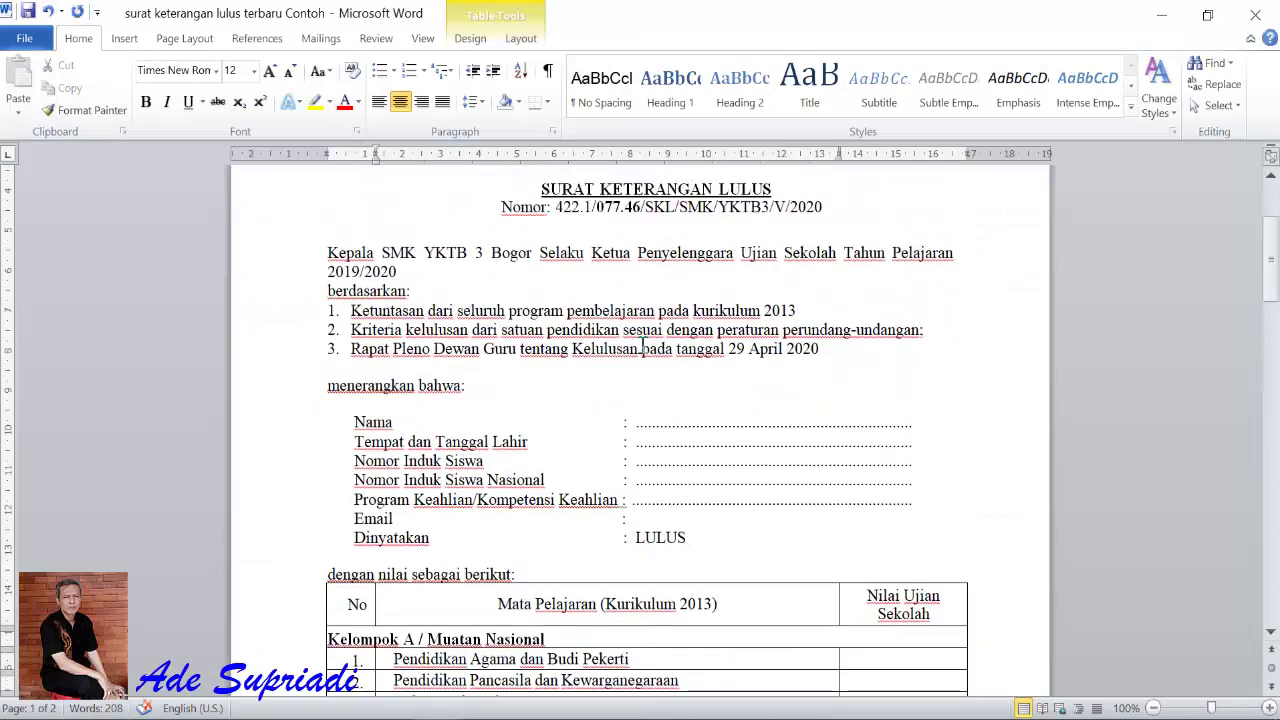
key(alt+Tab)
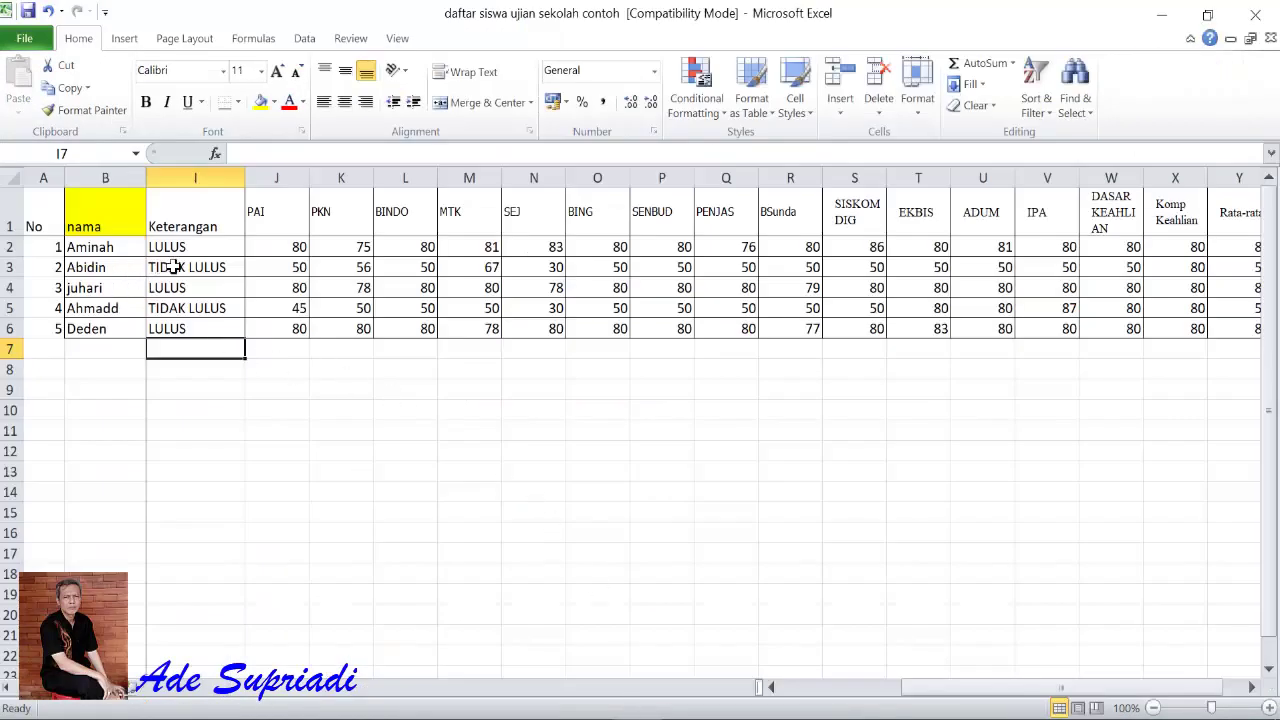
click(57, 248)
key(Right)
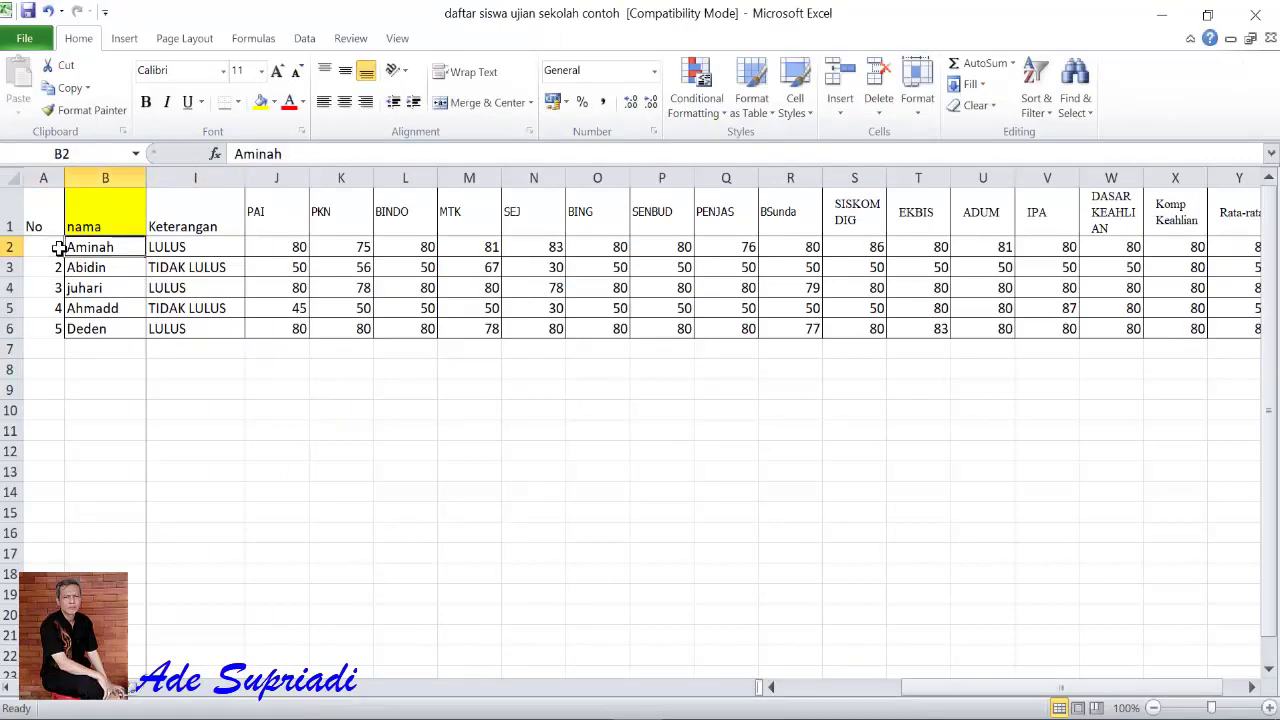
key(Right)
Step: Switch to the Chrome browser and open Google Drive from the Google home page
key(alt+Tab)
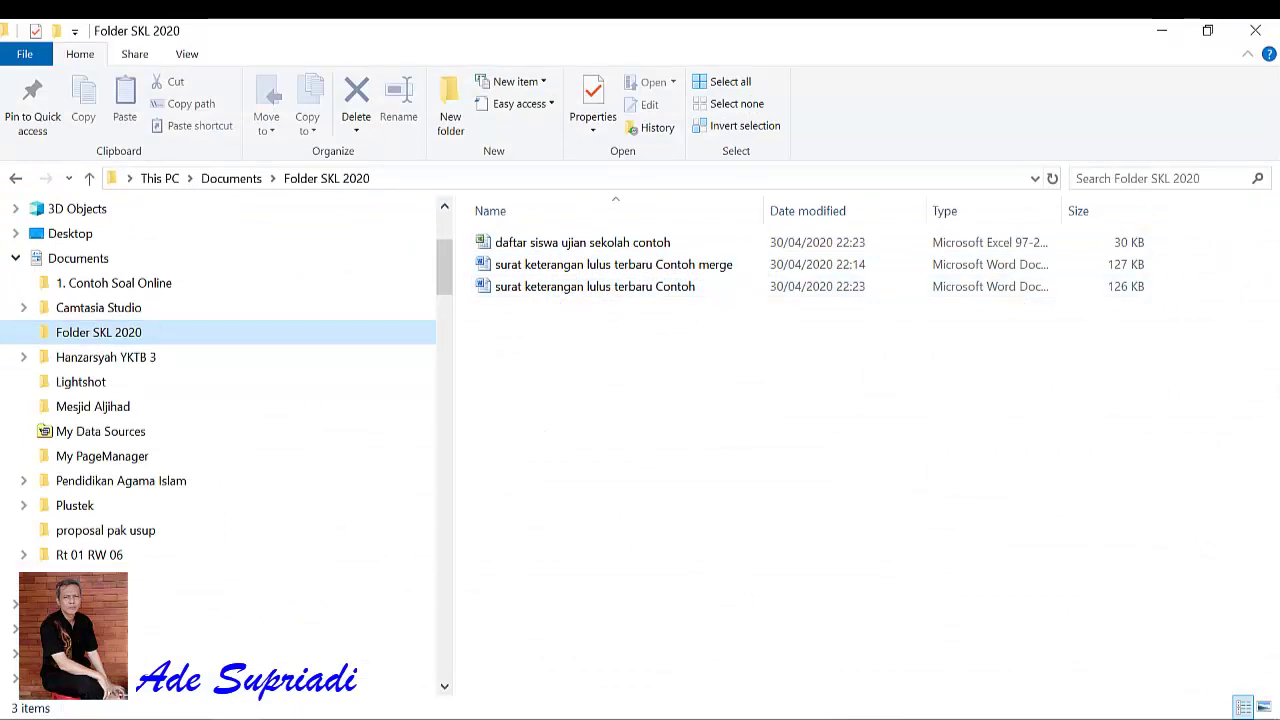
key(alt+Tab)
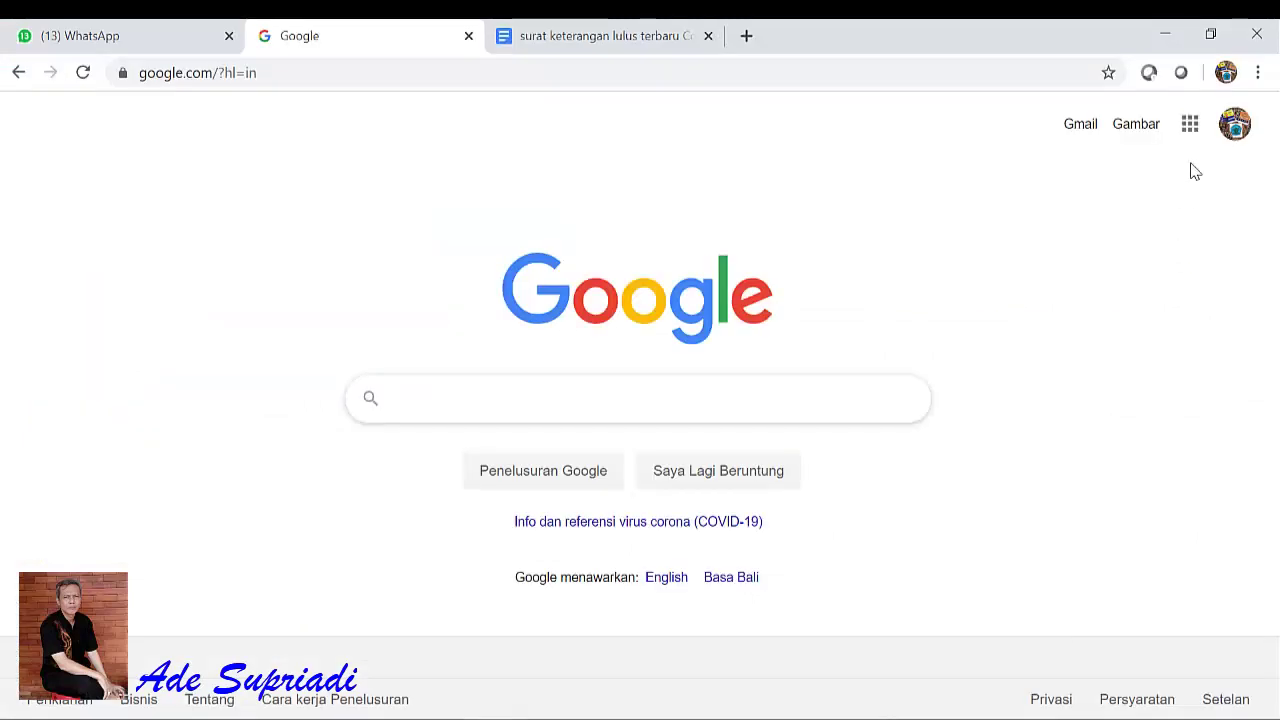
click(1190, 126)
click(1207, 405)
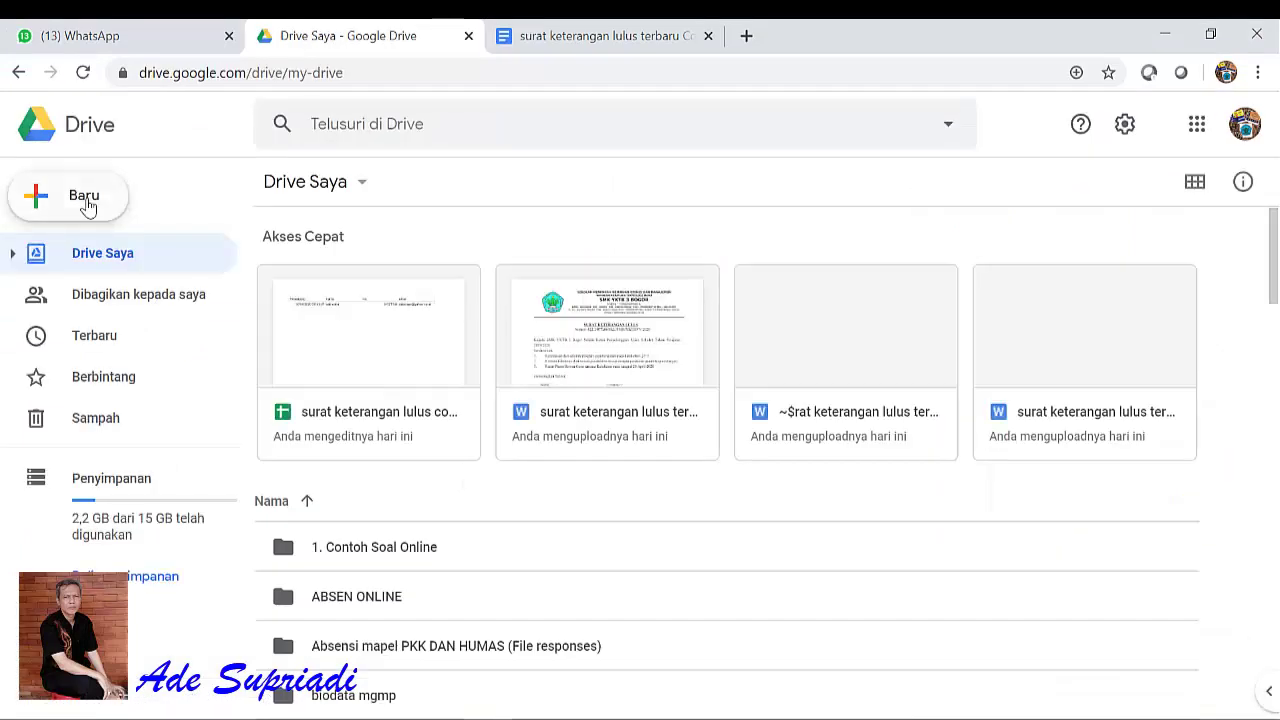
Step: Create a new folder named "Surat keterangan Lululus Update" in Drive Saya
click(88, 205)
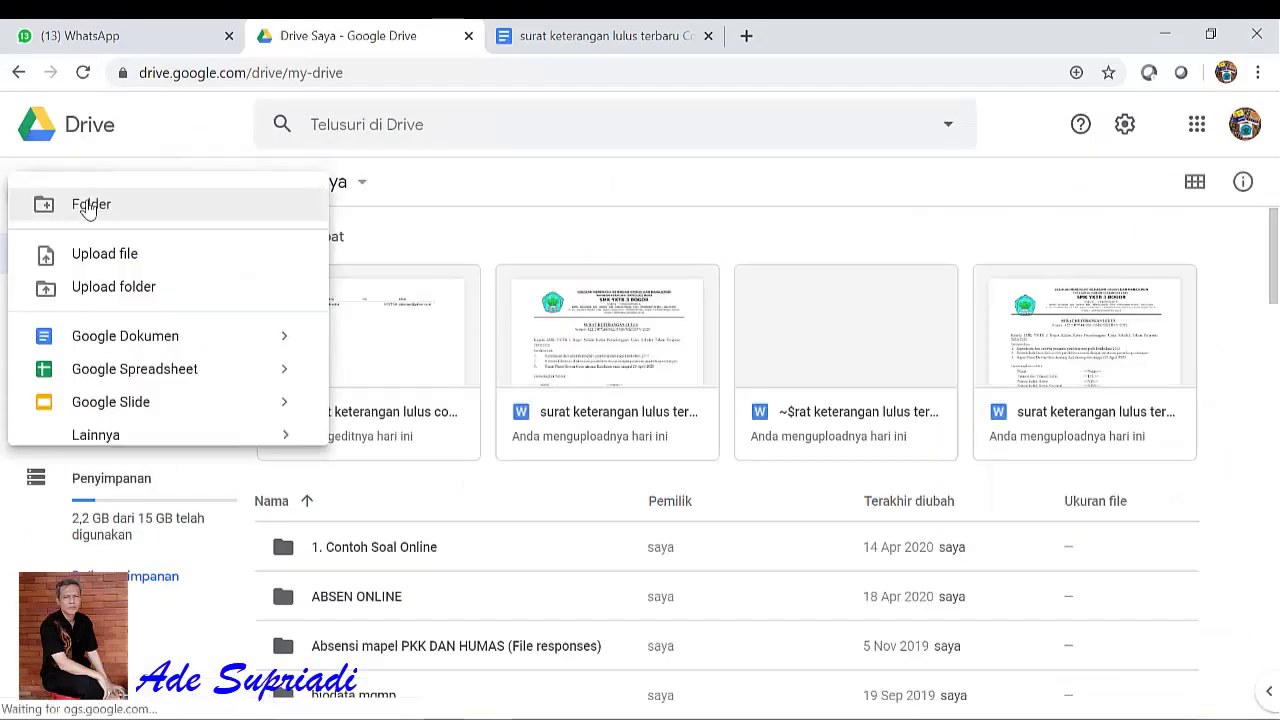
click(88, 205)
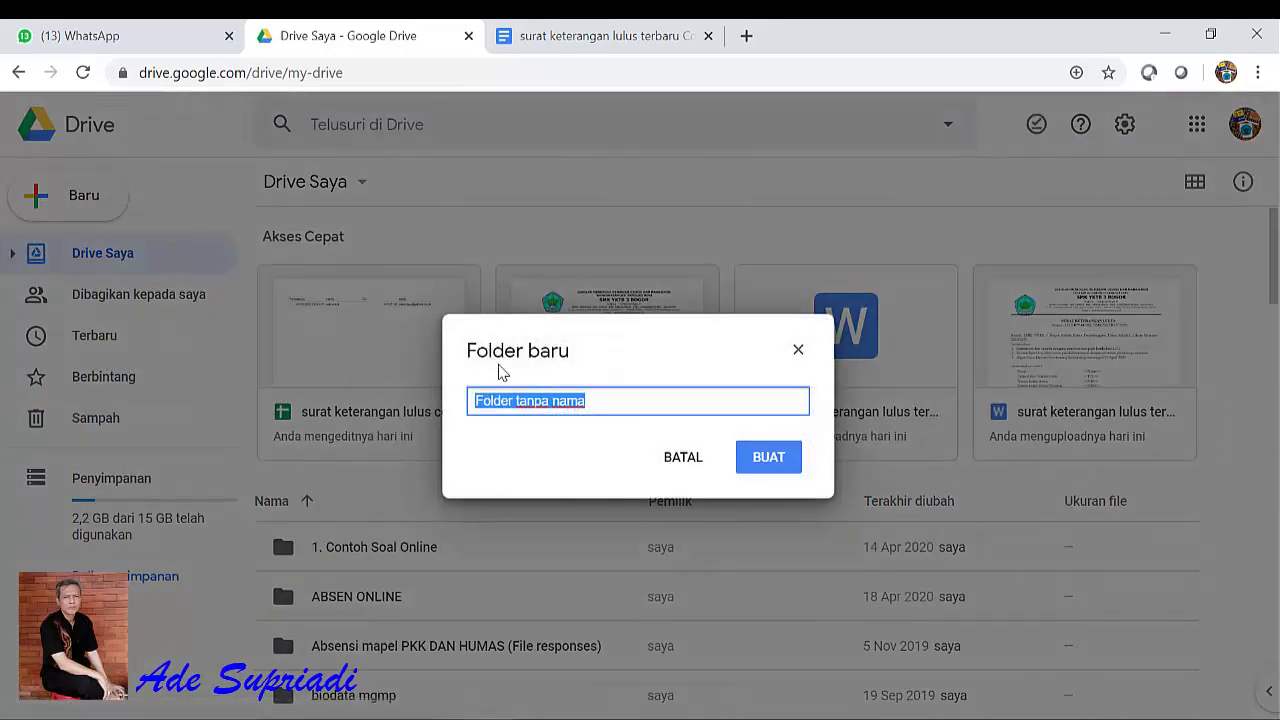
text(S)
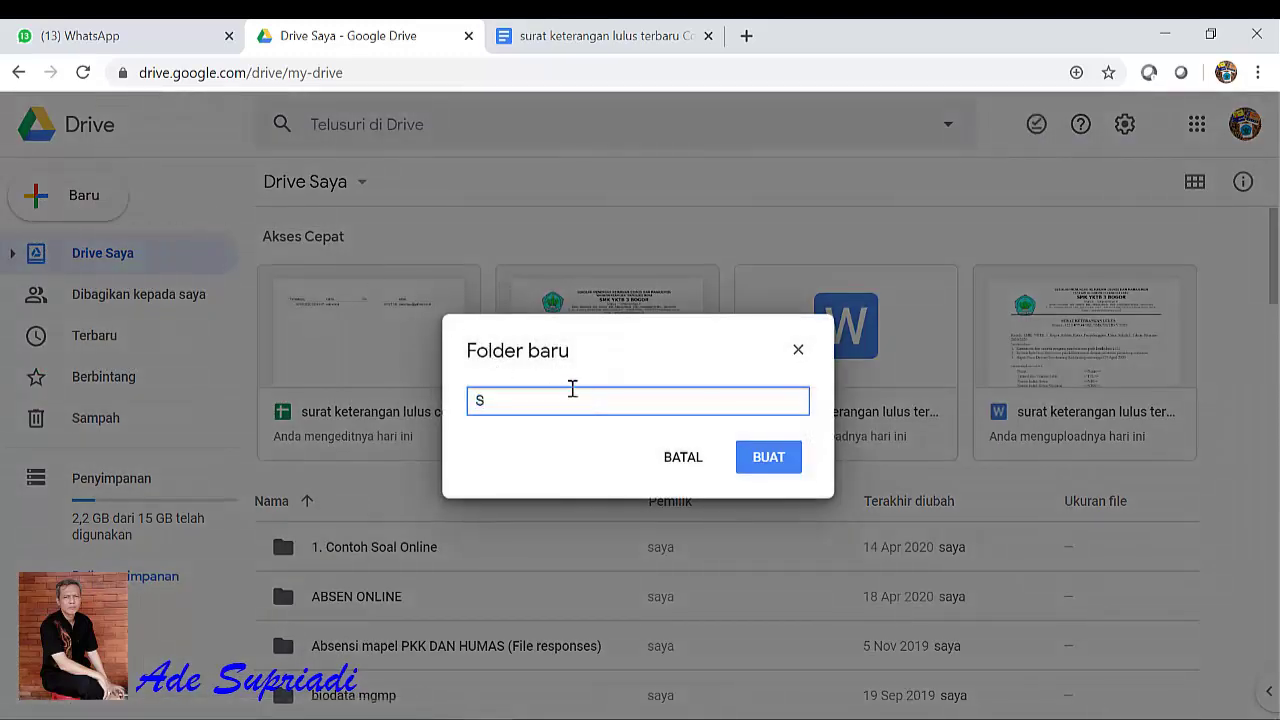
text(urat keterang)
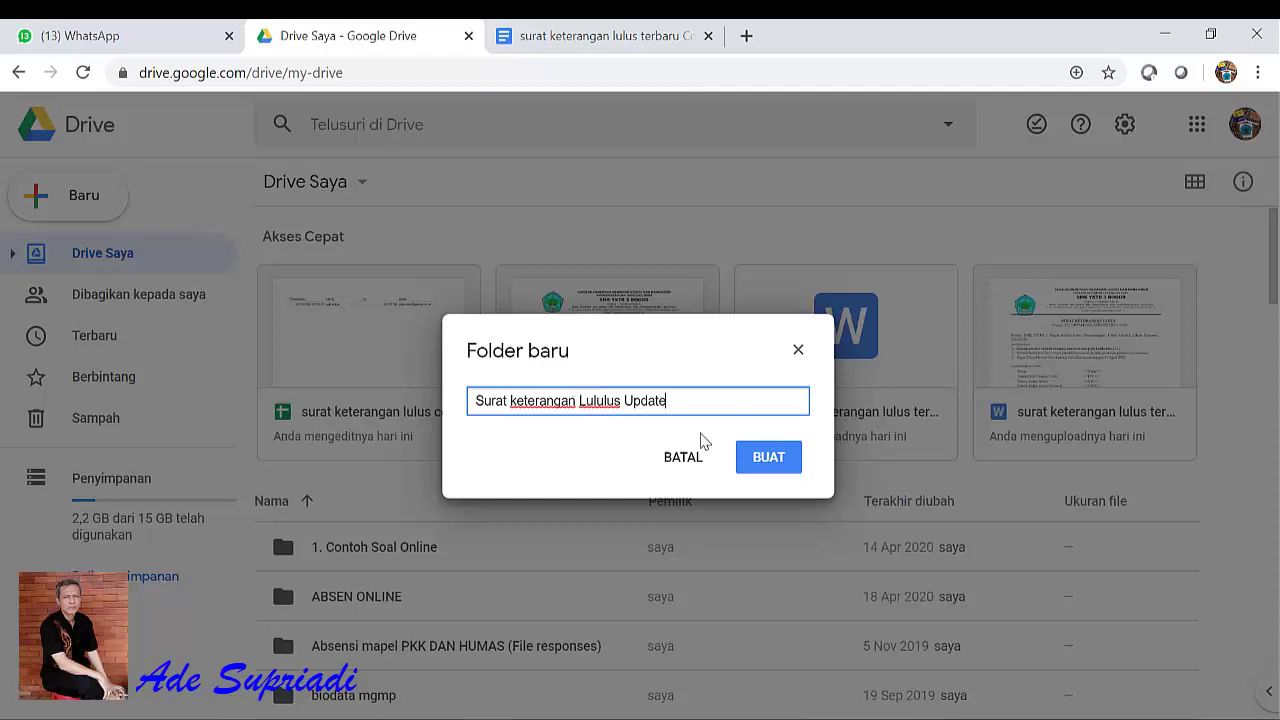
text(an Lululus Update)
click(768, 457)
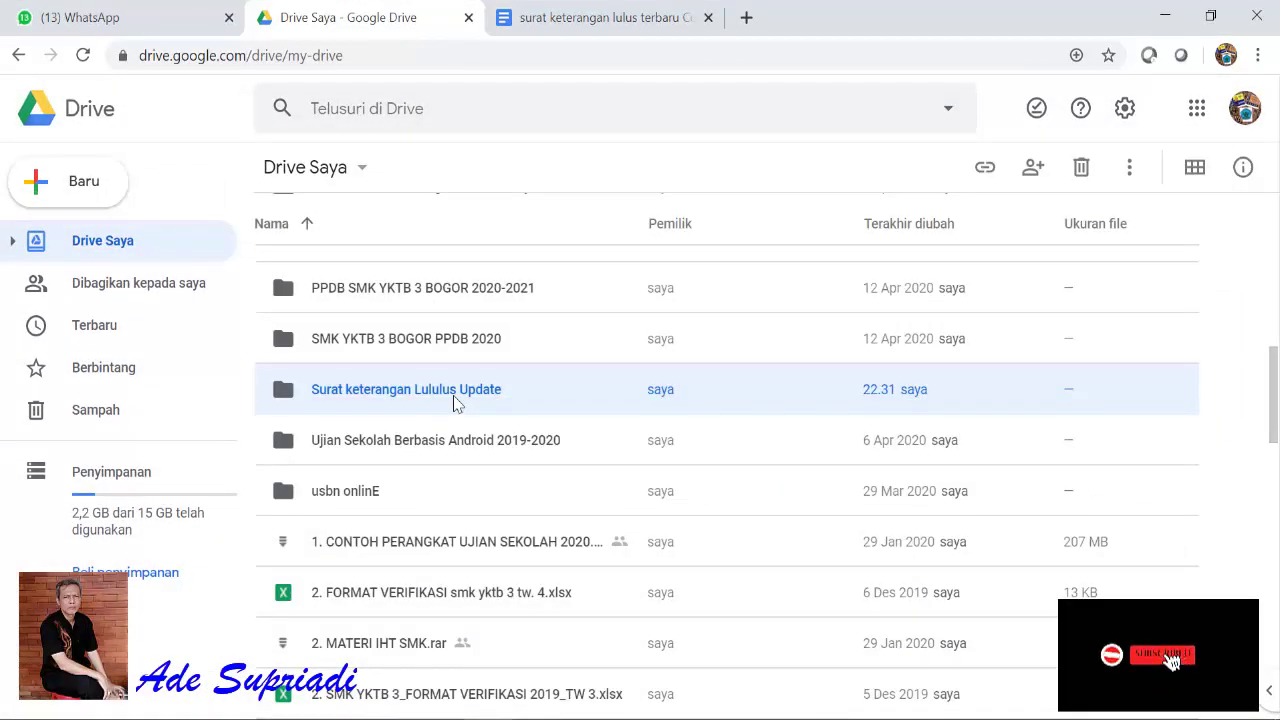
Step: Upload the local Folder SKL 2020 from Documents into the Surat keterangan Lululus Update folder and dismiss the upload notice
double_click(455, 395)
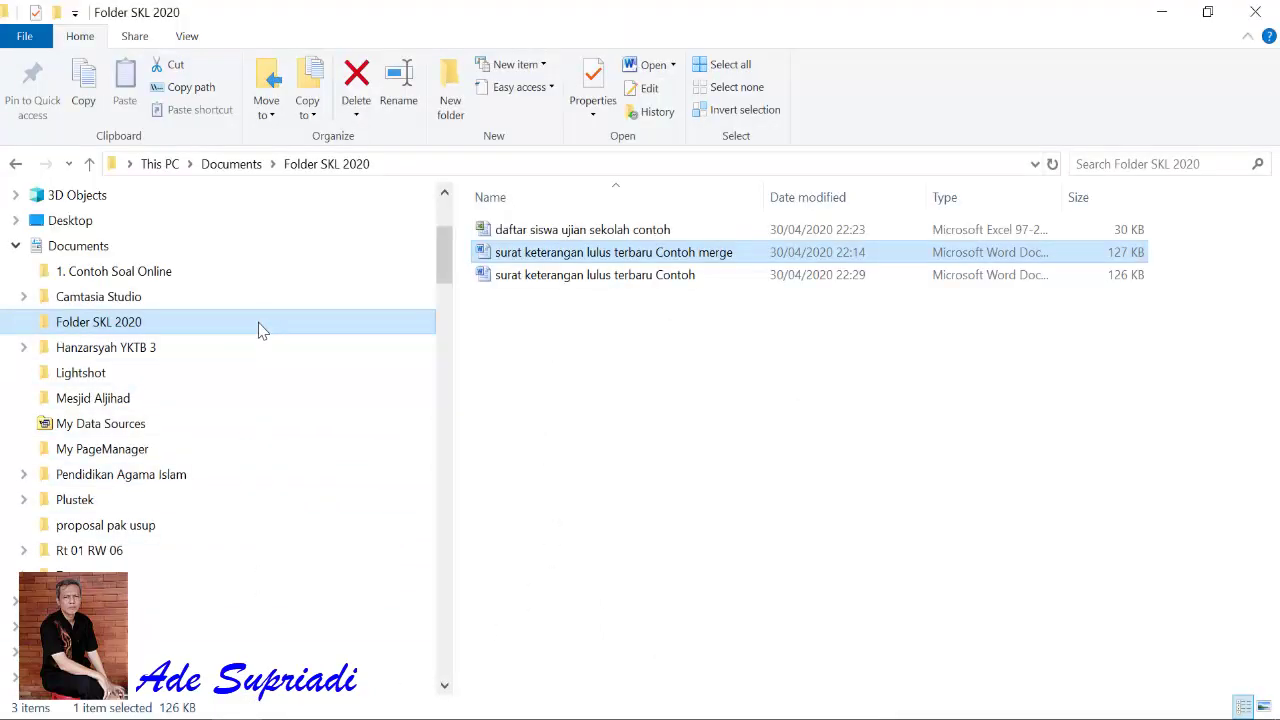
click(251, 330)
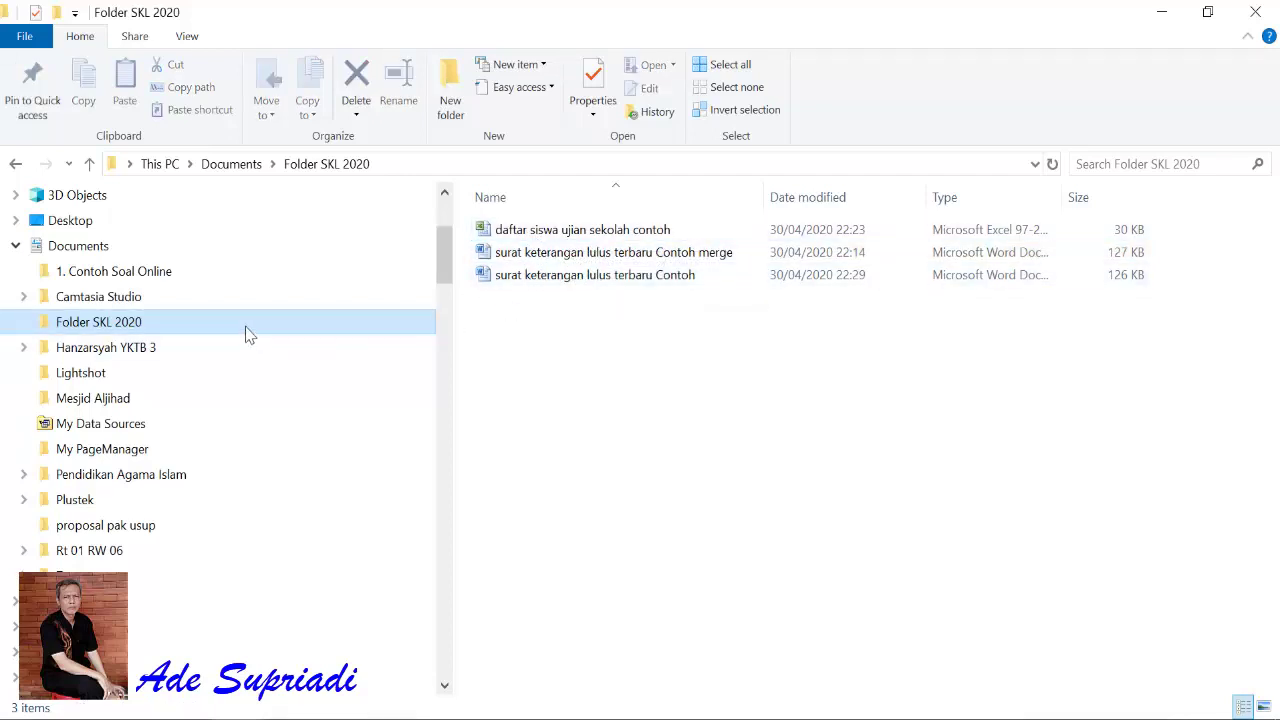
drag(249, 332, 710, 497)
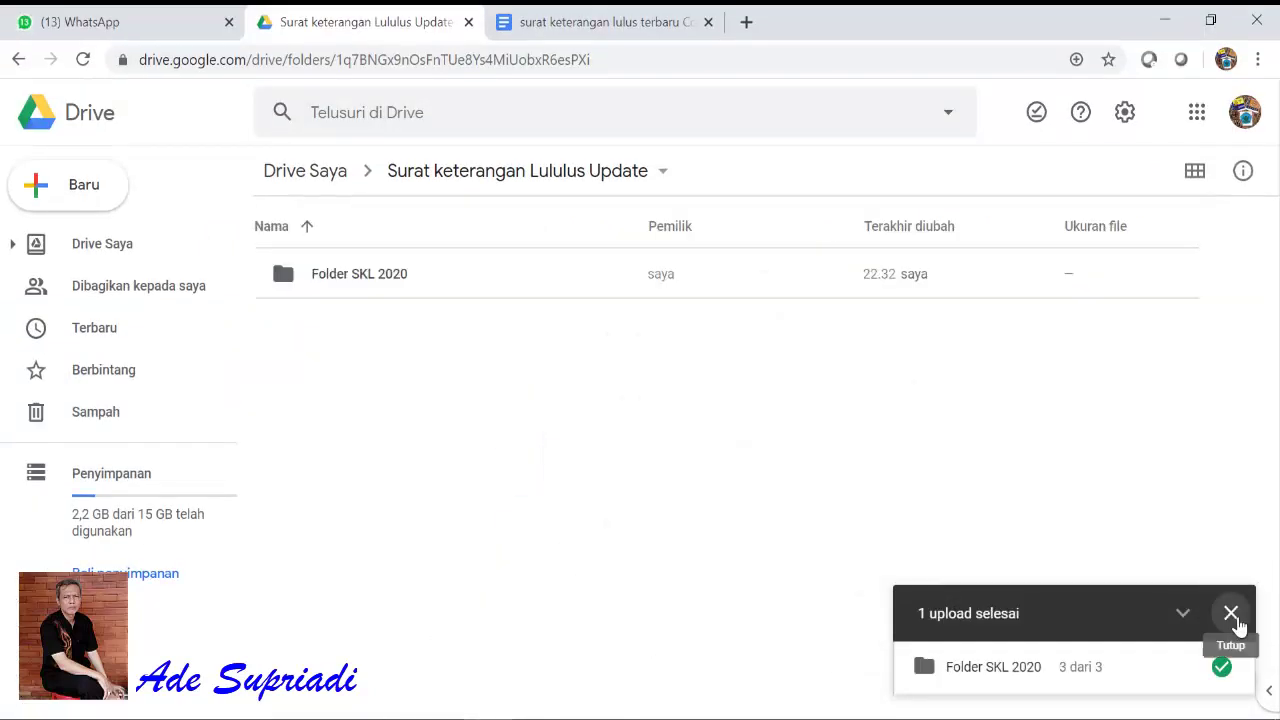
click(1231, 614)
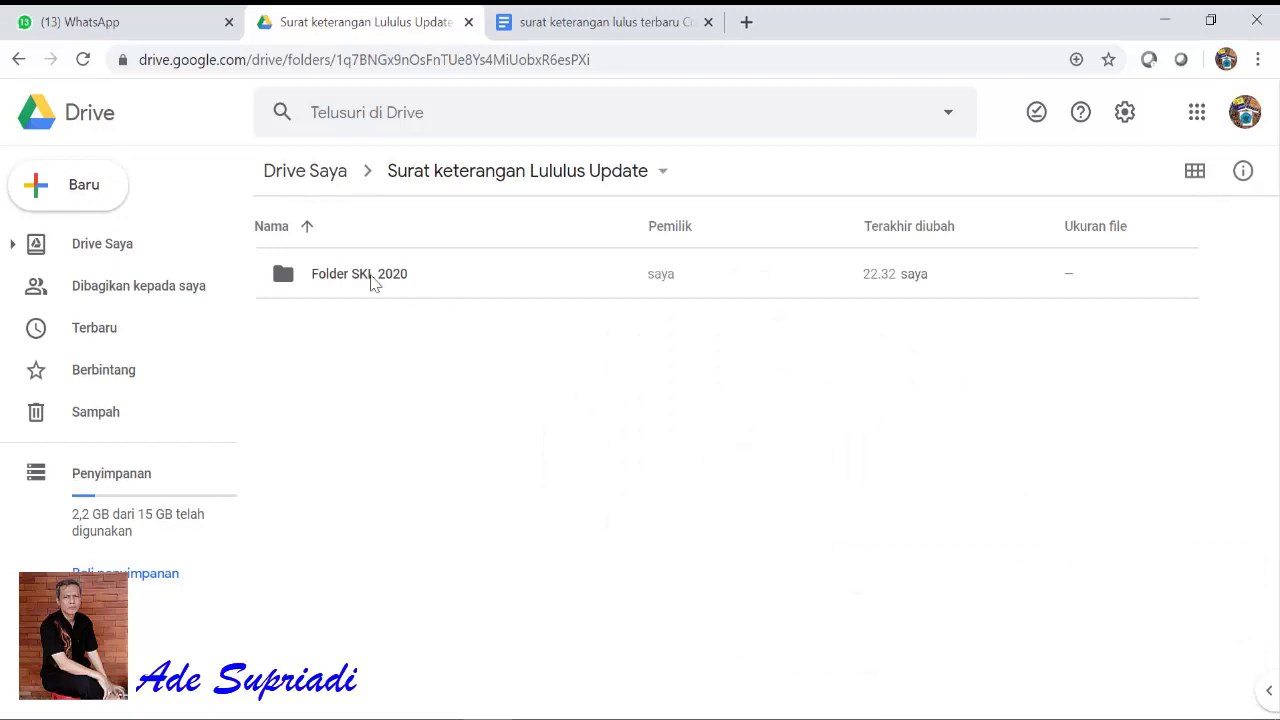
Step: Open "surat keterangan lulus terbaru Contoh merge.docx" from the uploaded Folder SKL 2020 with Google Dokumen
double_click(371, 283)
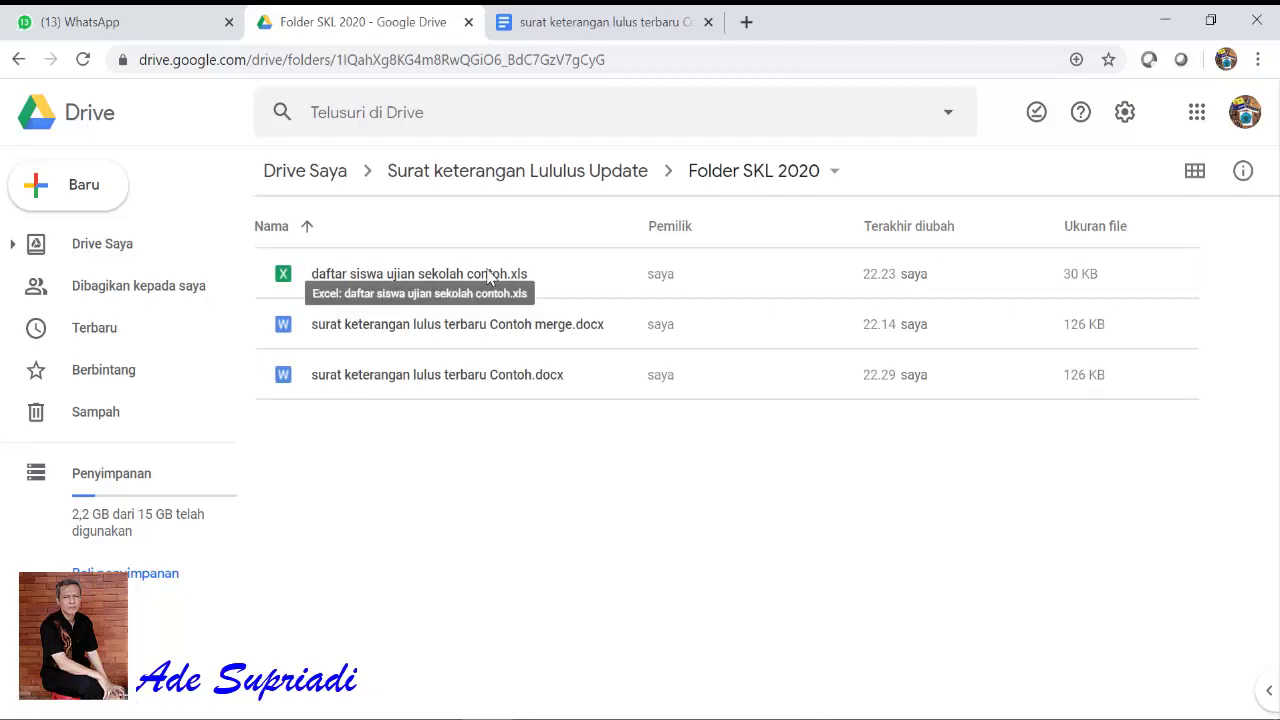
double_click(463, 325)
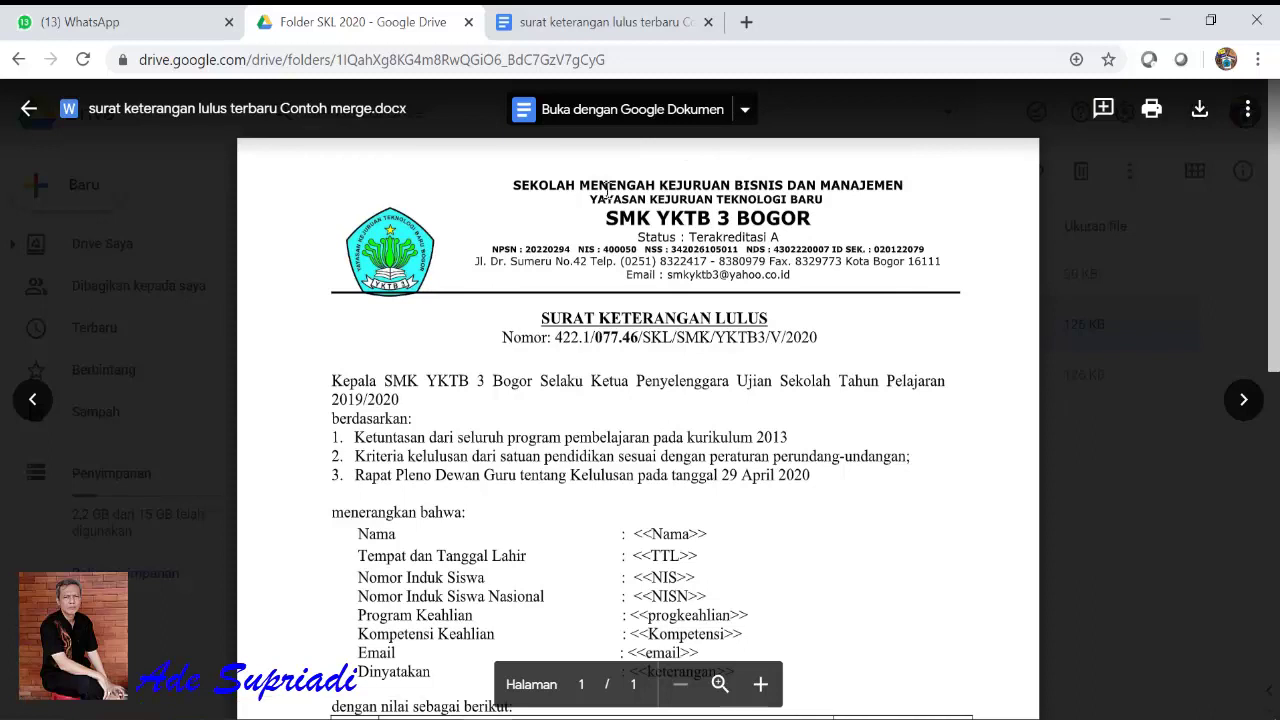
click(745, 110)
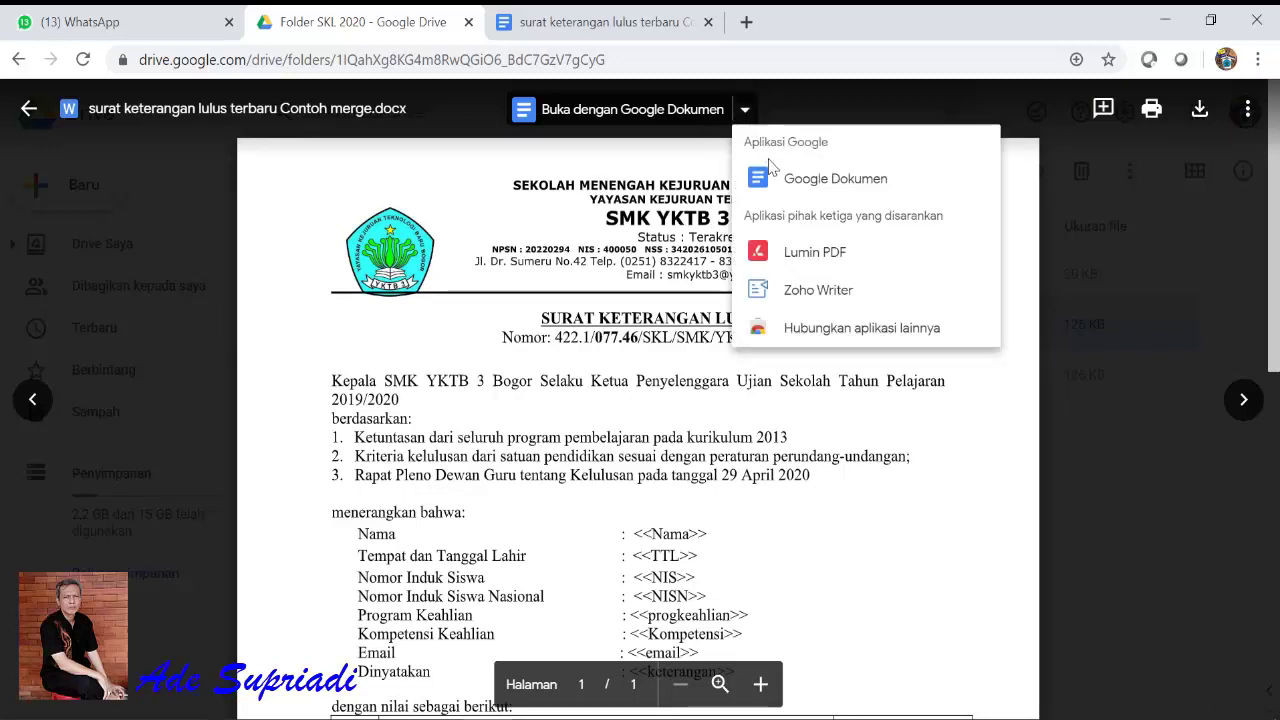
click(789, 184)
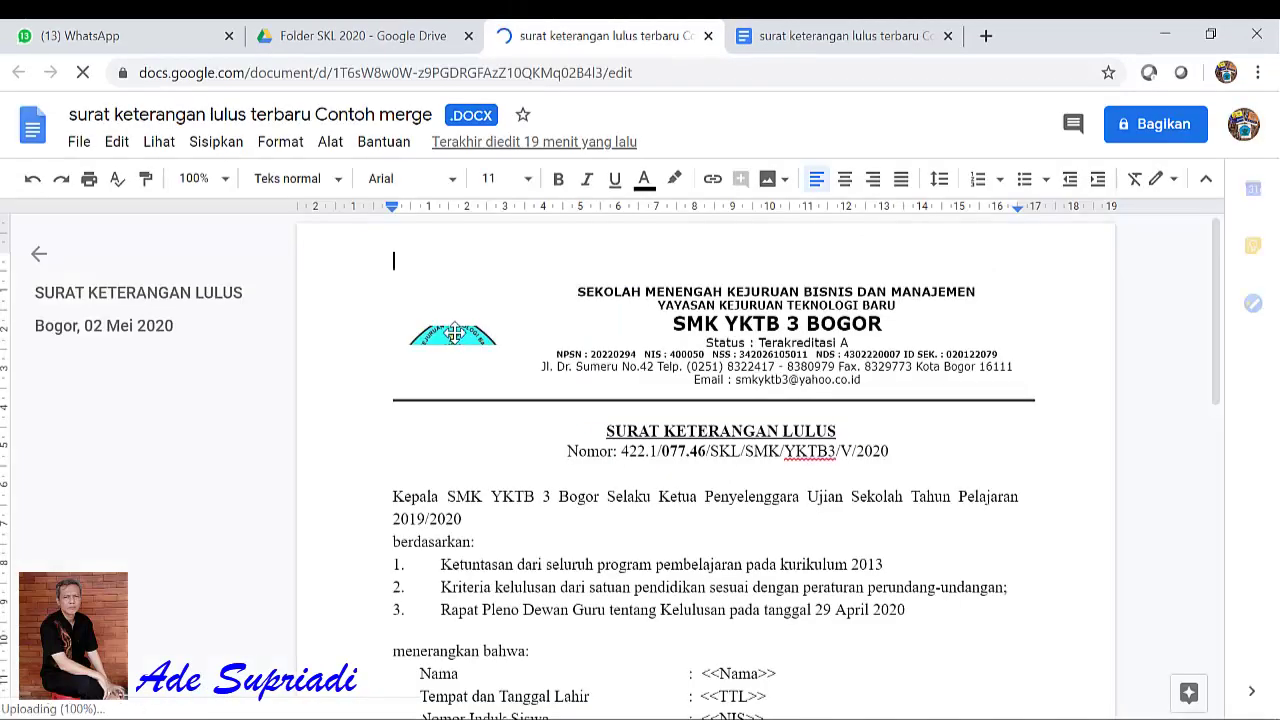
Step: Set the school logo to "Posisi tetap di halaman" and move it slightly up, clear of the letterhead line
click(454, 334)
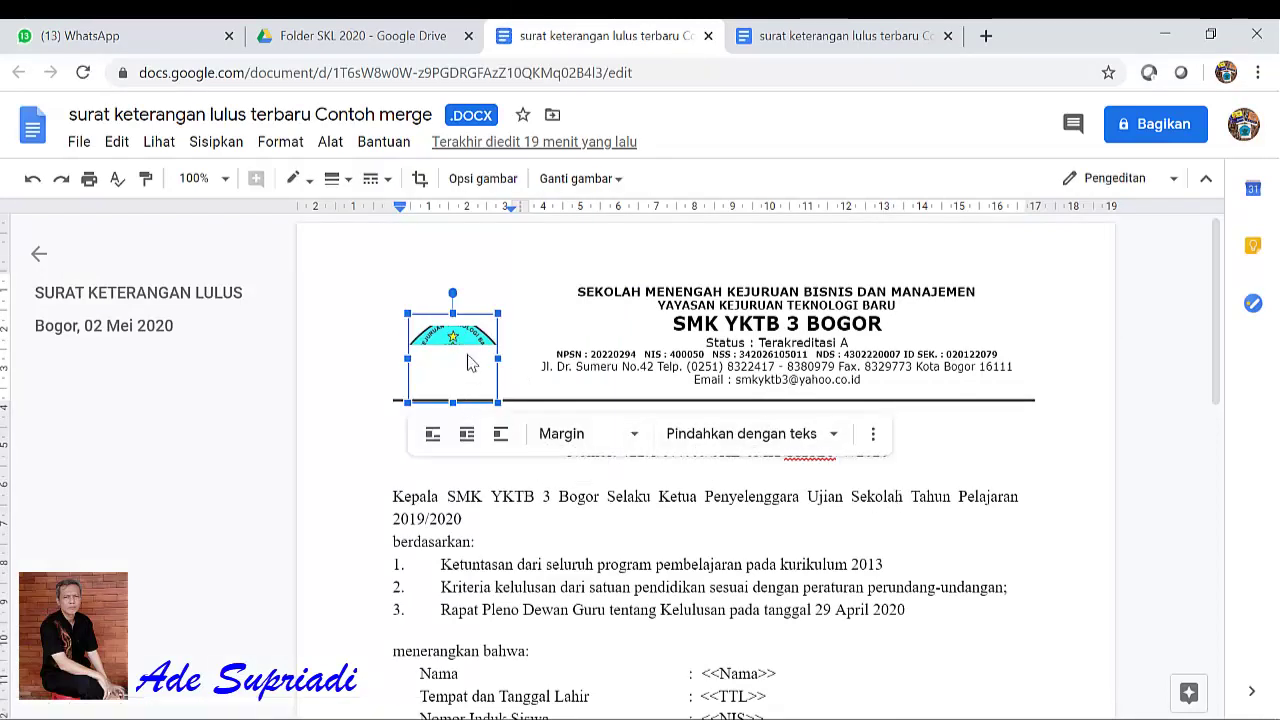
click(830, 438)
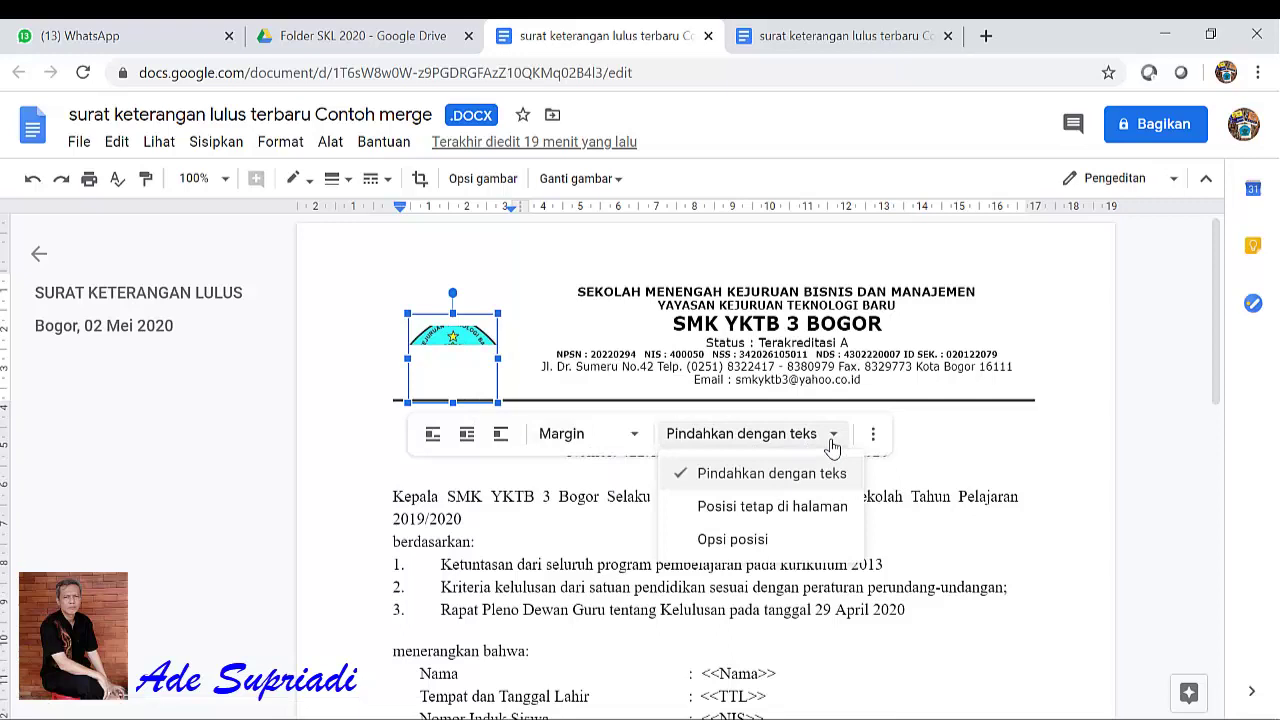
click(790, 508)
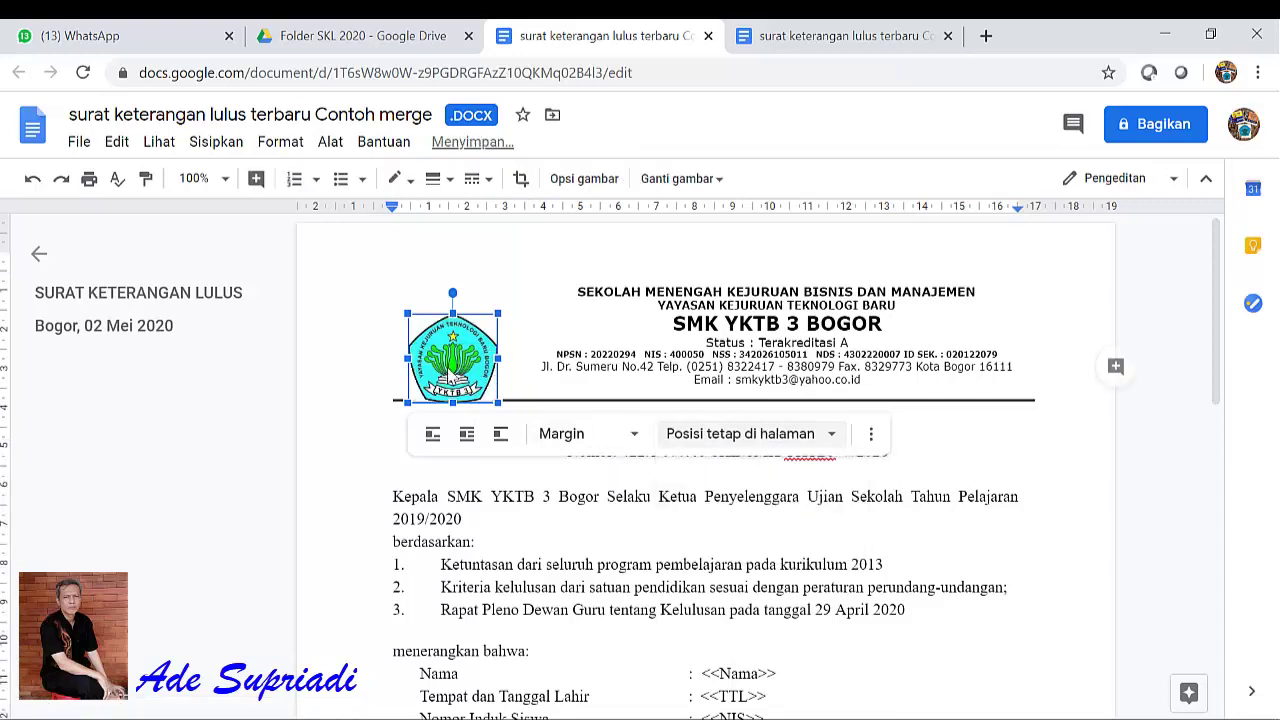
drag(452, 372, 457, 342)
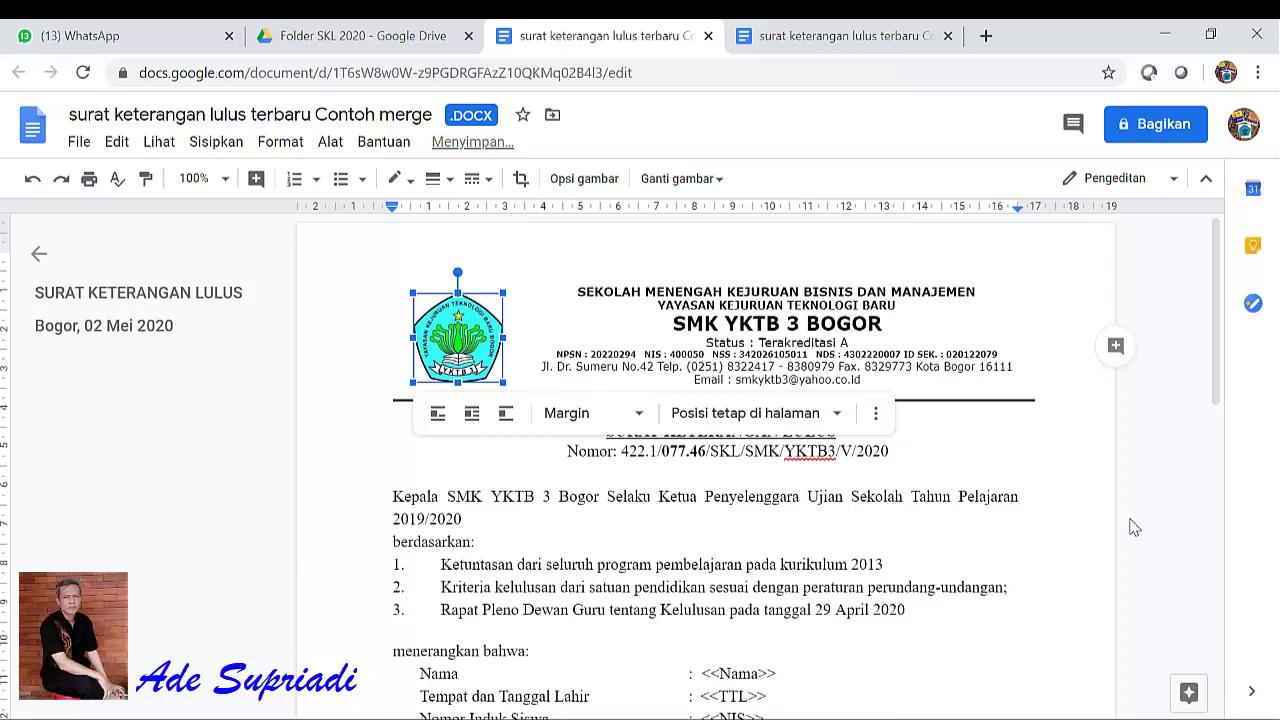
click(1014, 468)
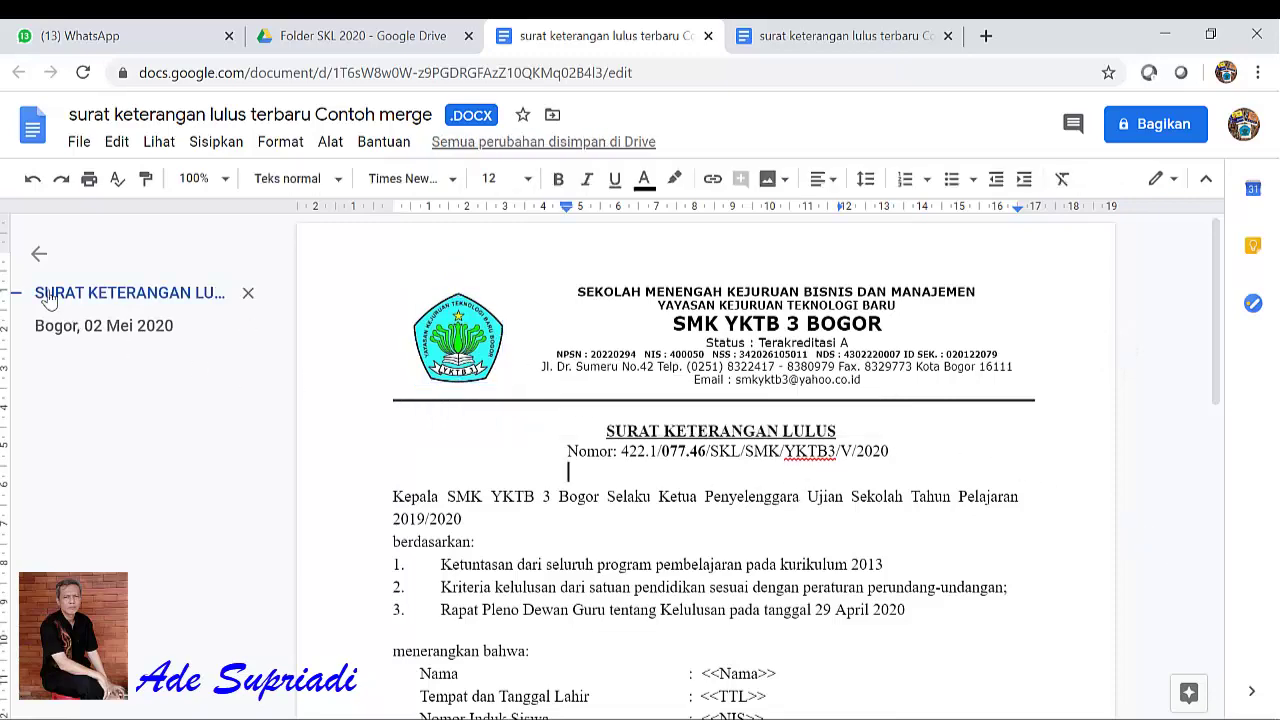
Step: Examine the double-angle-bracket merge placeholders in the student data block, from Nama through Dinyatakan
scroll(747, 544, down, 5)
scroll(747, 529, up, 2)
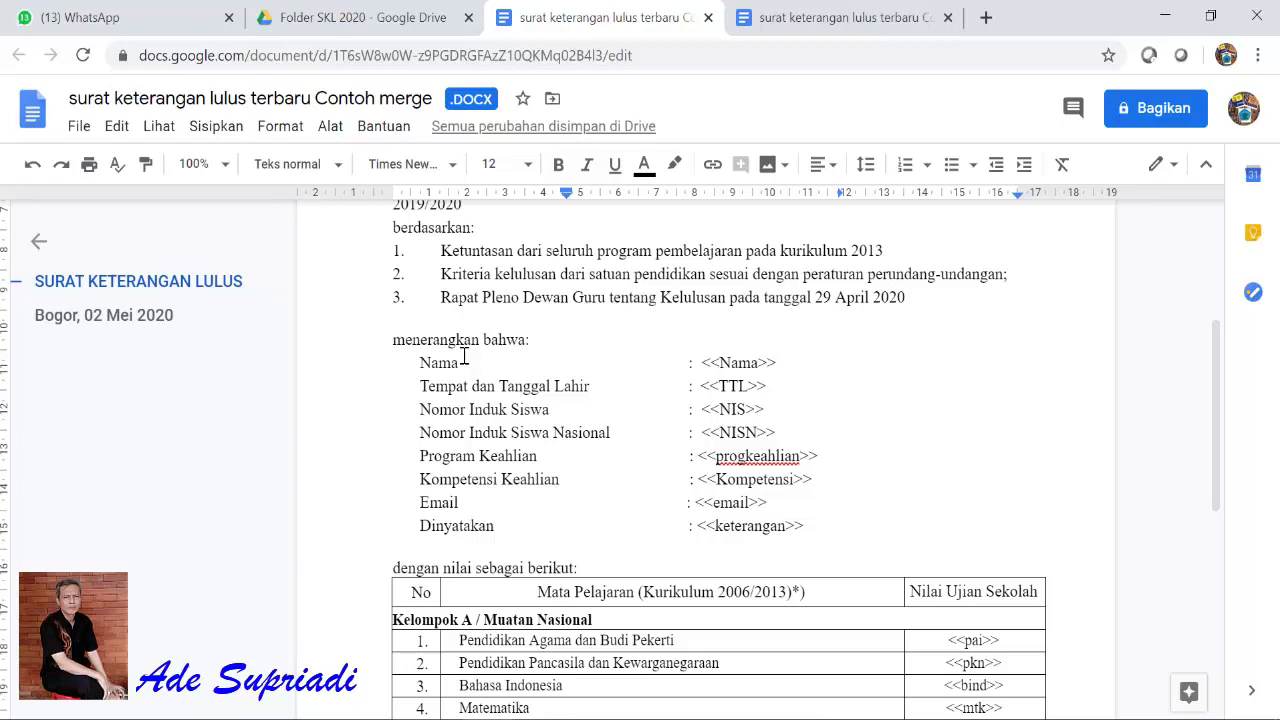
scroll(528, 358, up, 1)
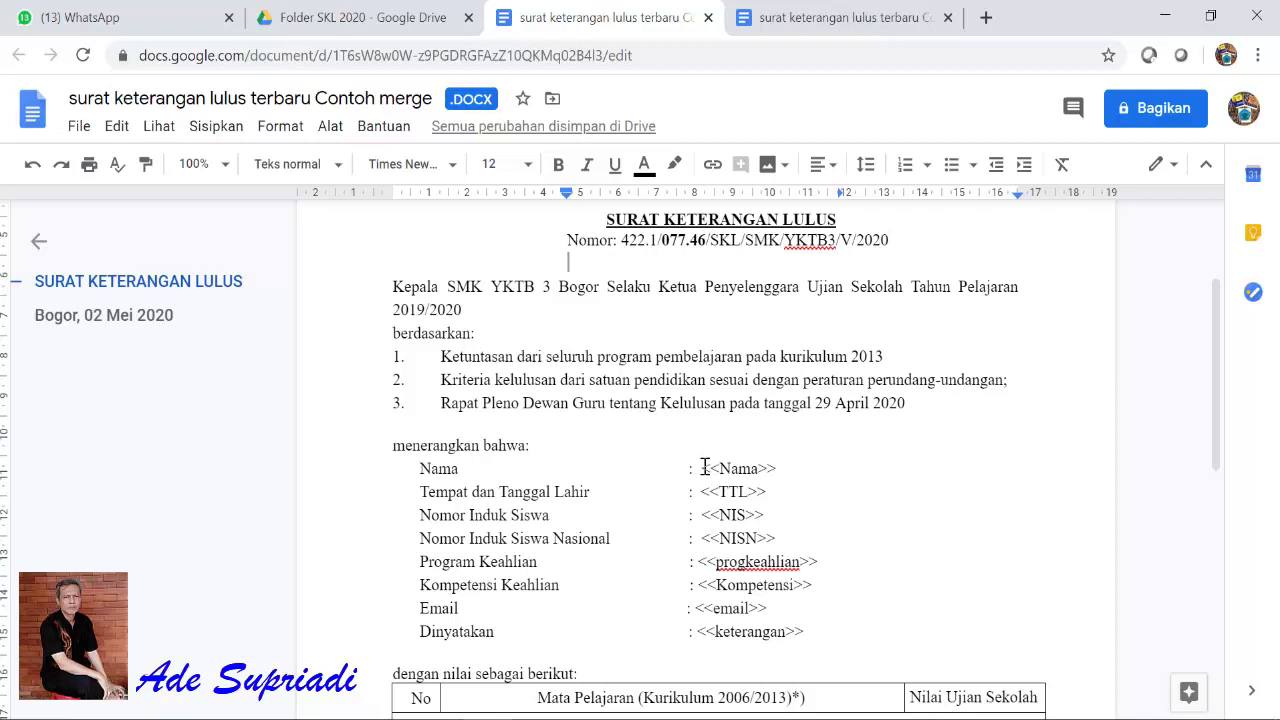
mouse_move(704, 467)
mouse_down()
mouse_move(791, 469)
mouse_move(712, 472)
mouse_up()
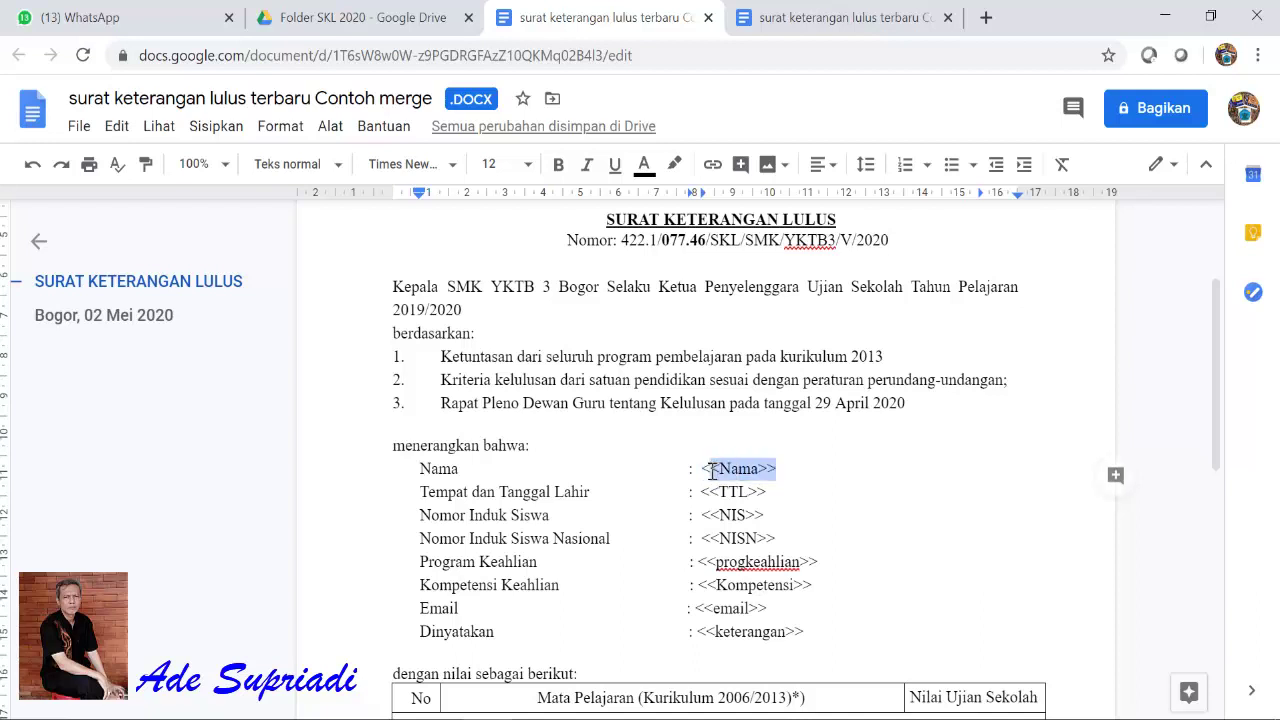
click(805, 471)
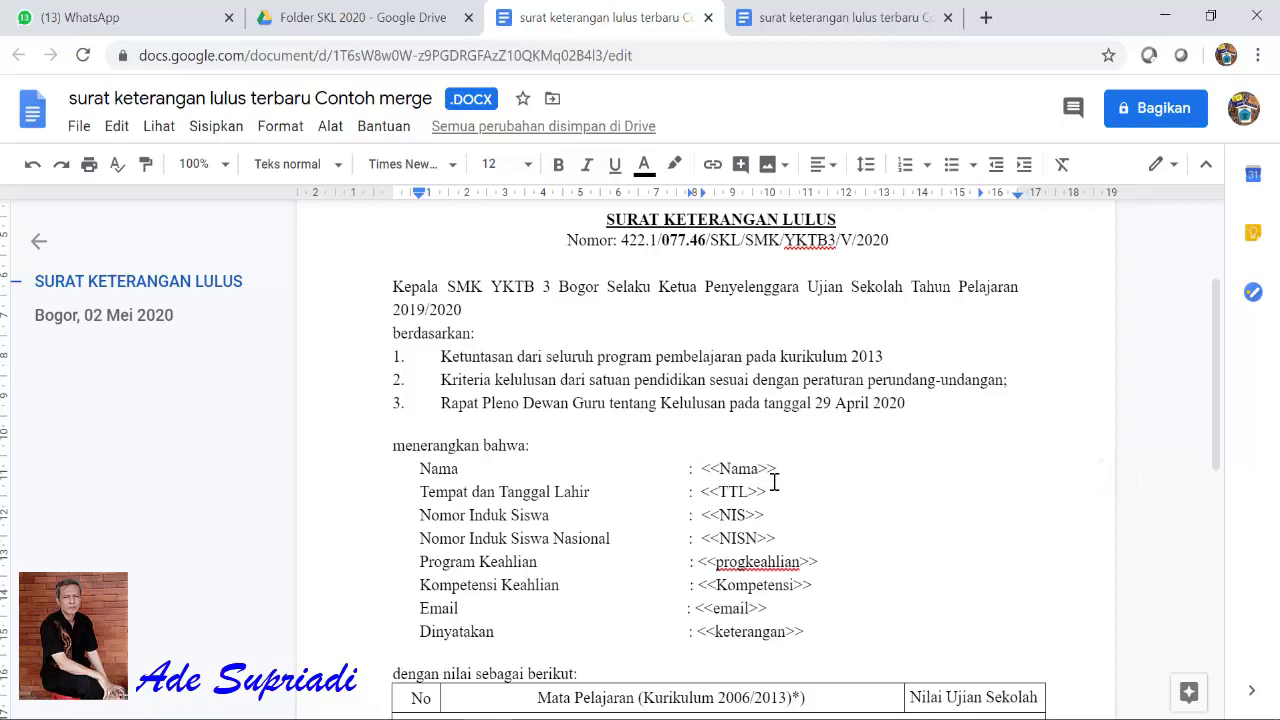
scroll(774, 482, down, 1)
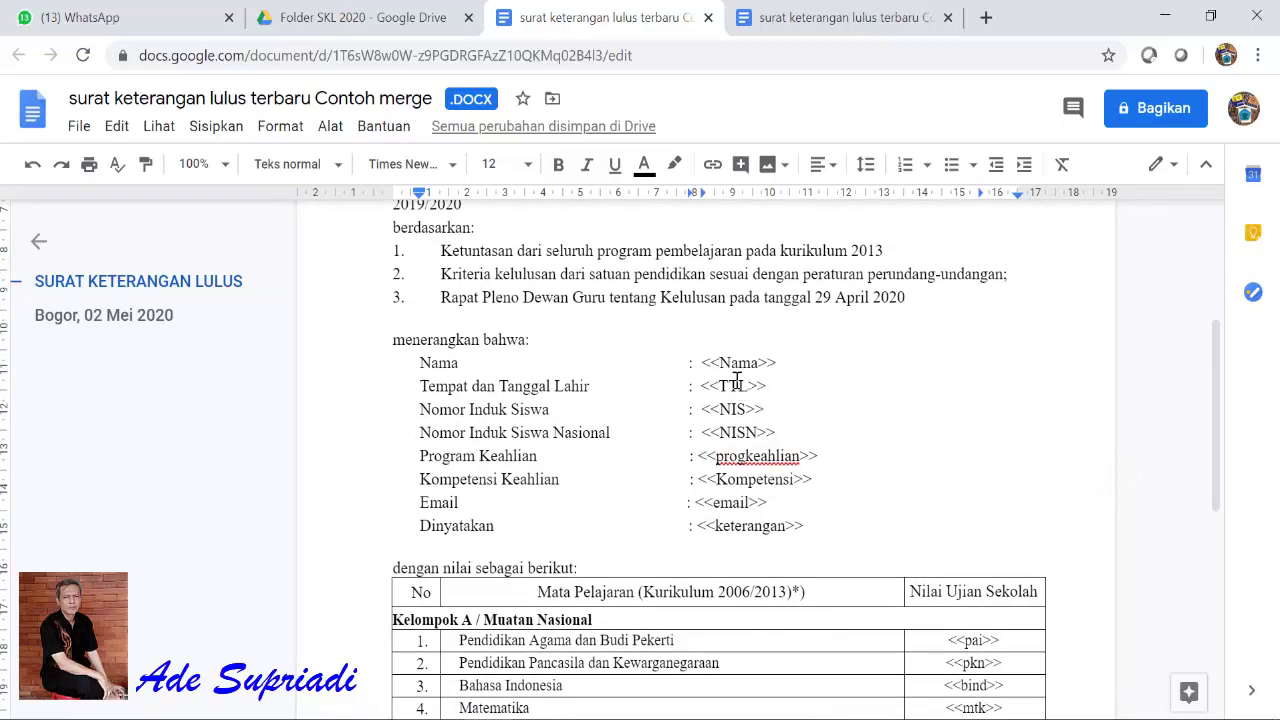
drag(704, 368, 718, 368)
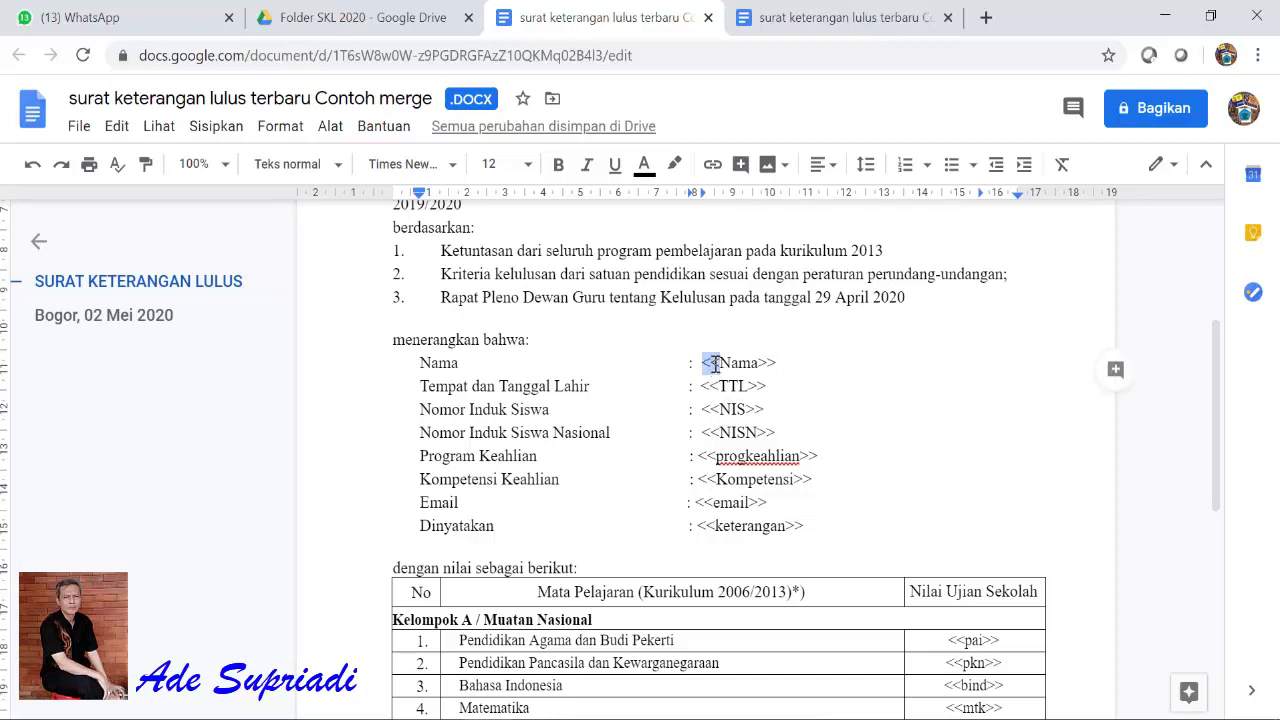
click(760, 363)
Step: Review the merge placeholders in the Nilai Ujian Sekolah column for subject groups A, B and C
scroll(782, 372, down, 3)
drag(957, 318, 980, 404)
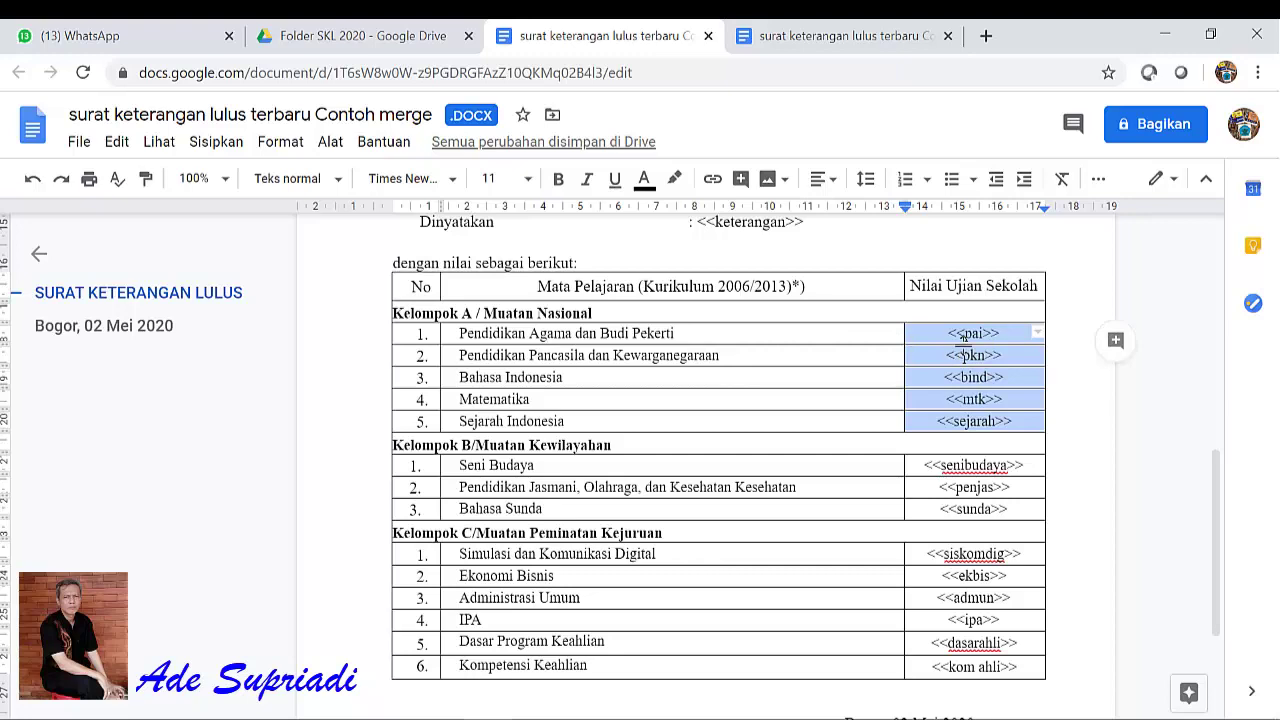
scroll(966, 345, down, 2)
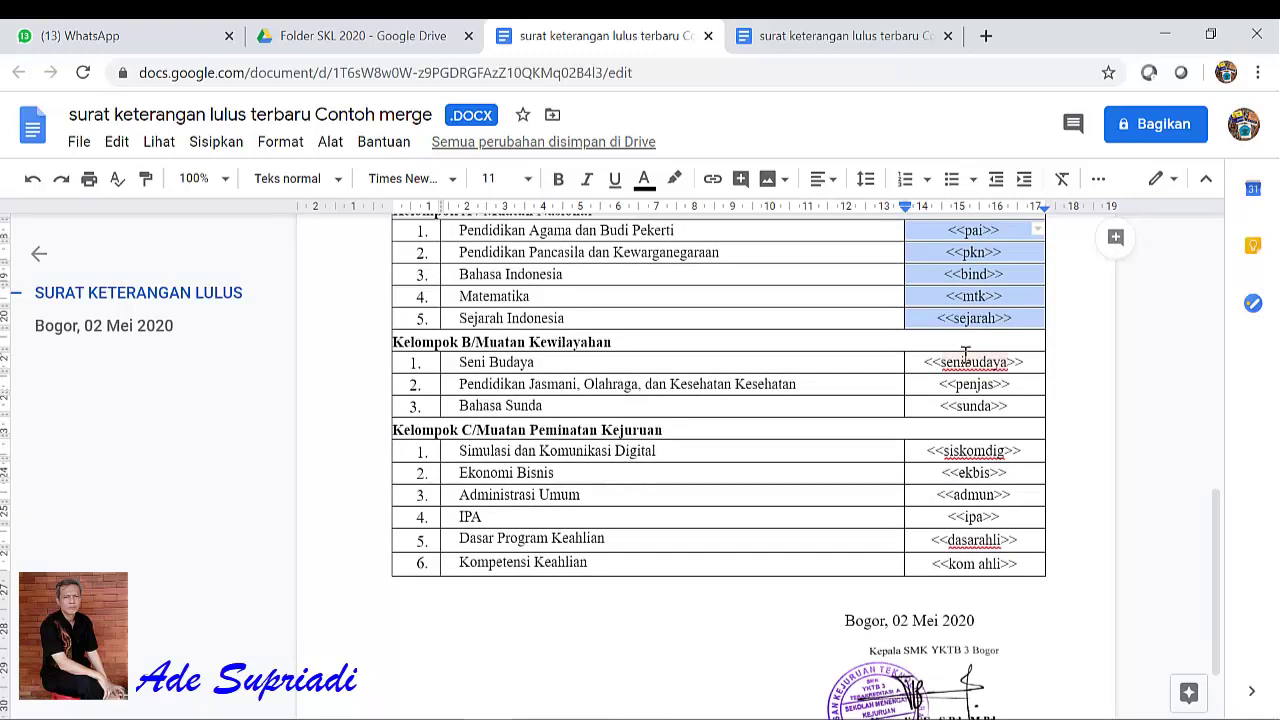
click(935, 365)
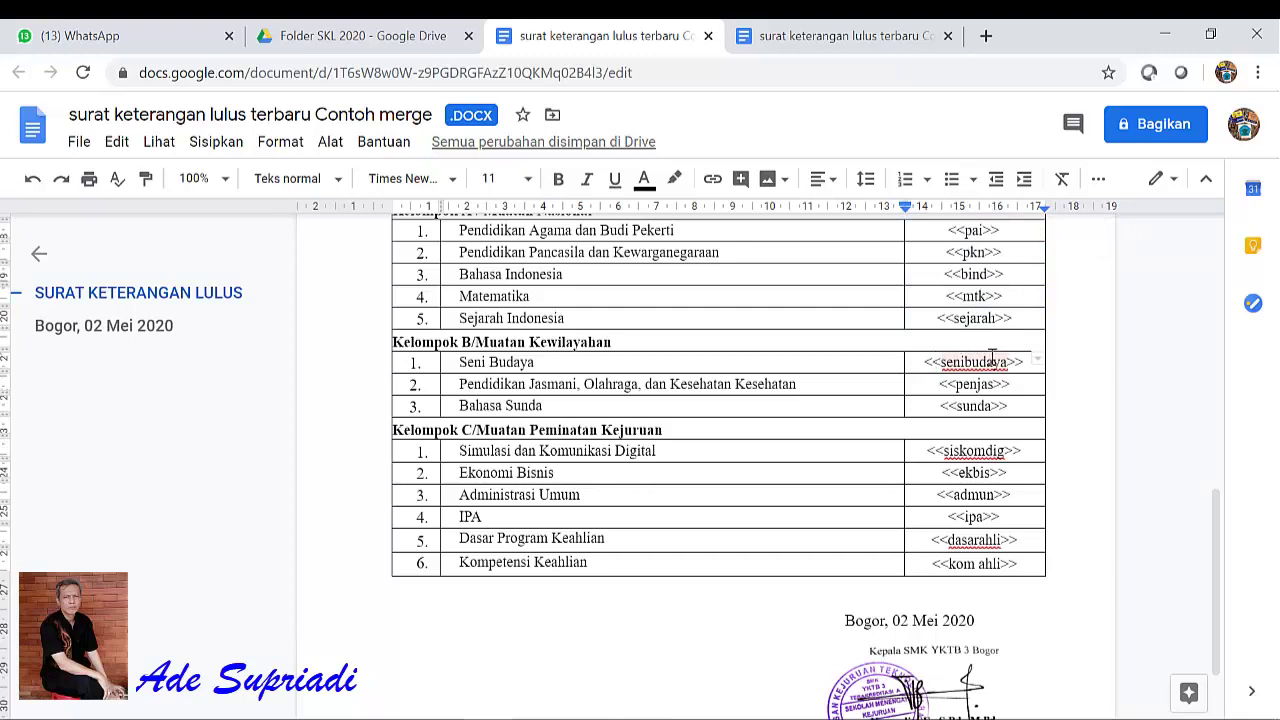
scroll(988, 365, down, 1)
scroll(988, 365, down, 1)
scroll(800, 440, up, 10)
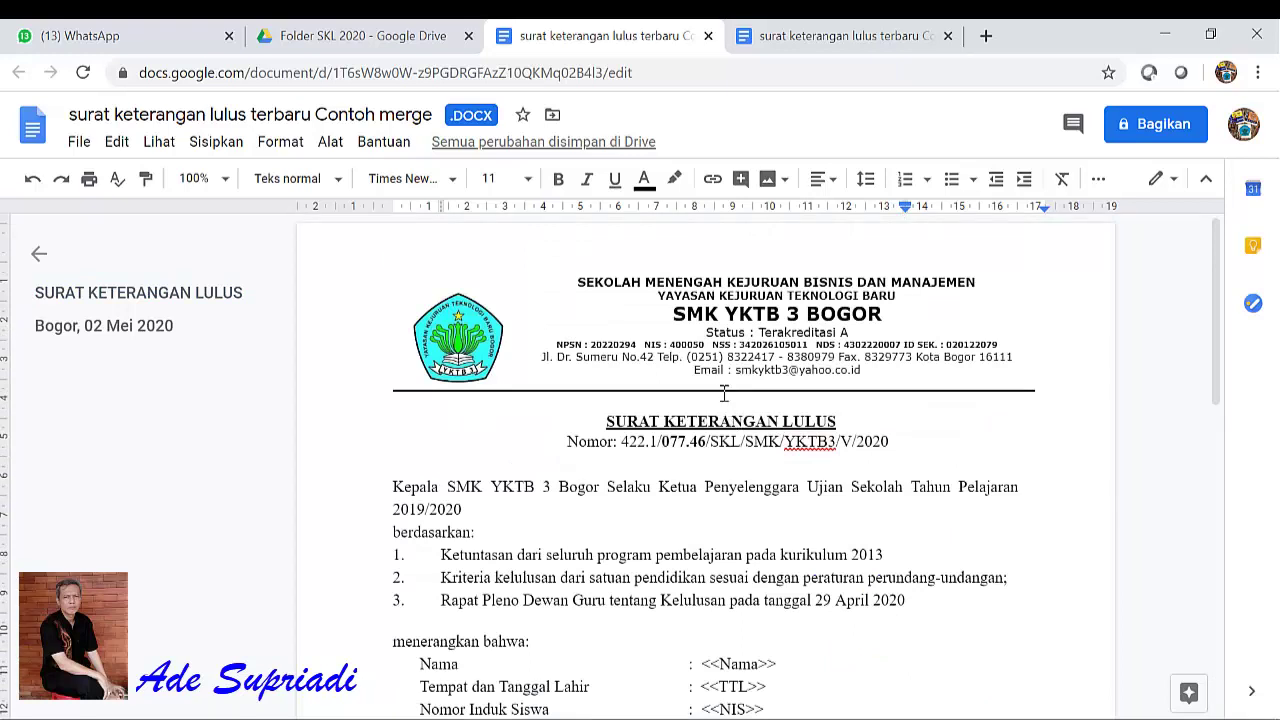
Step: Save the merge letter as a Google Dokumen file and check the converted copy
click(79, 141)
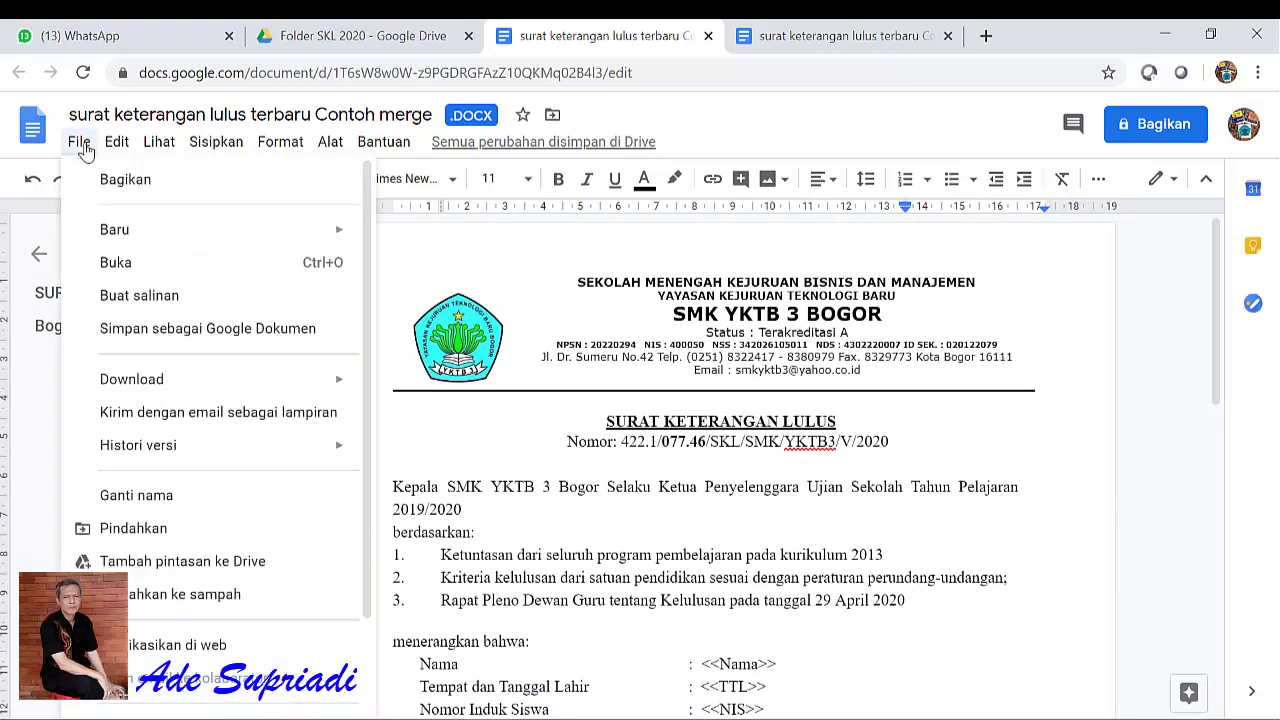
click(136, 332)
scroll(645, 300, down, 1)
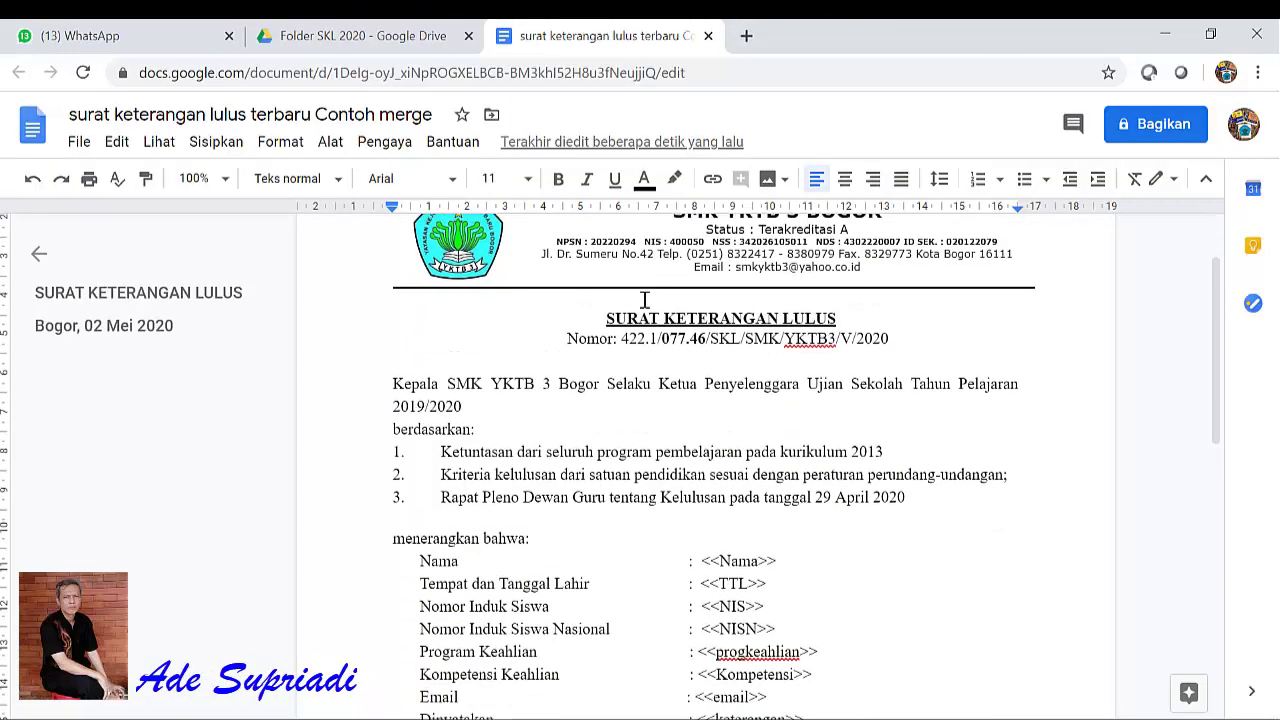
scroll(645, 300, down, 3)
scroll(645, 300, up, 4)
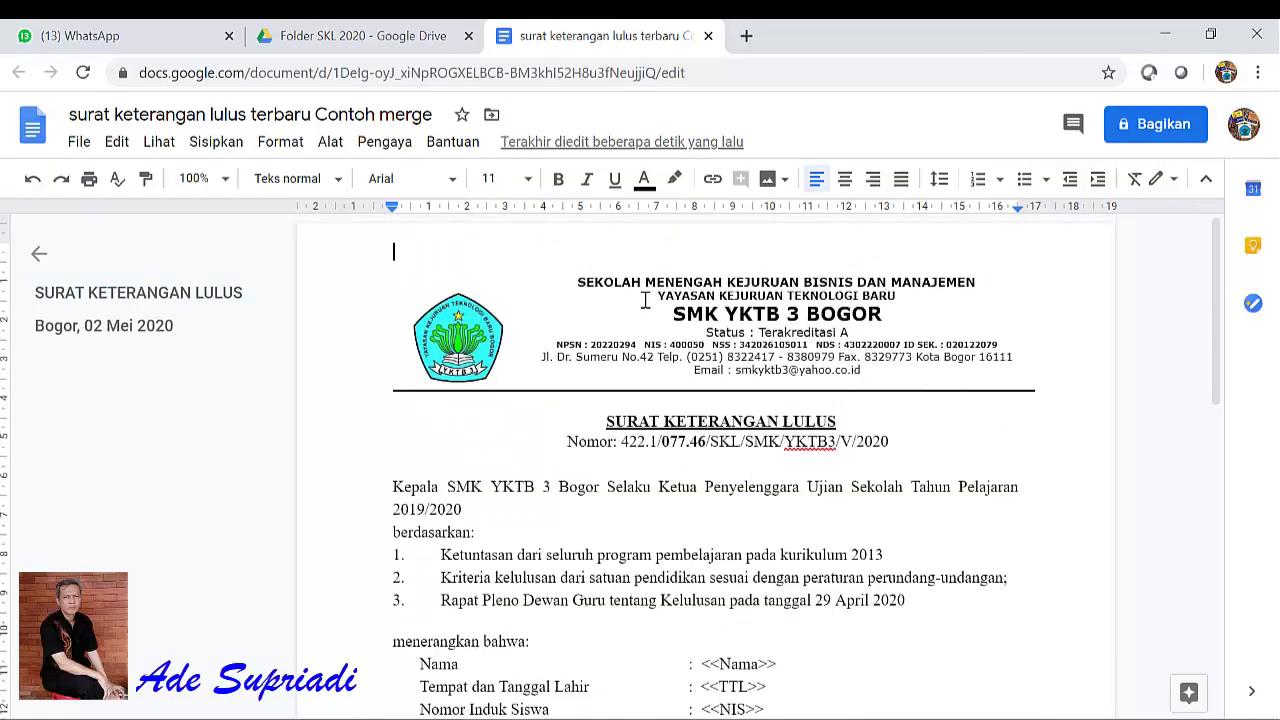
Step: Return to Folder SKL 2020 in Google Drive and create a blank Google Formulir there
click(385, 38)
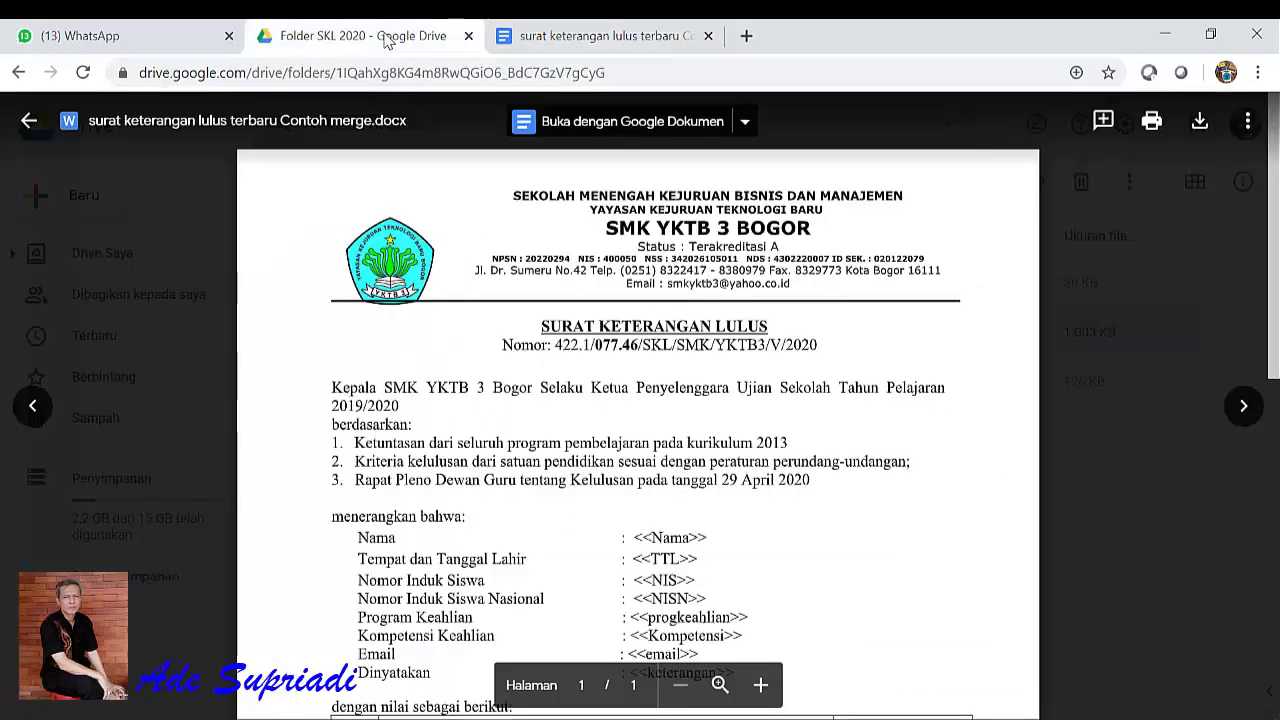
click(29, 121)
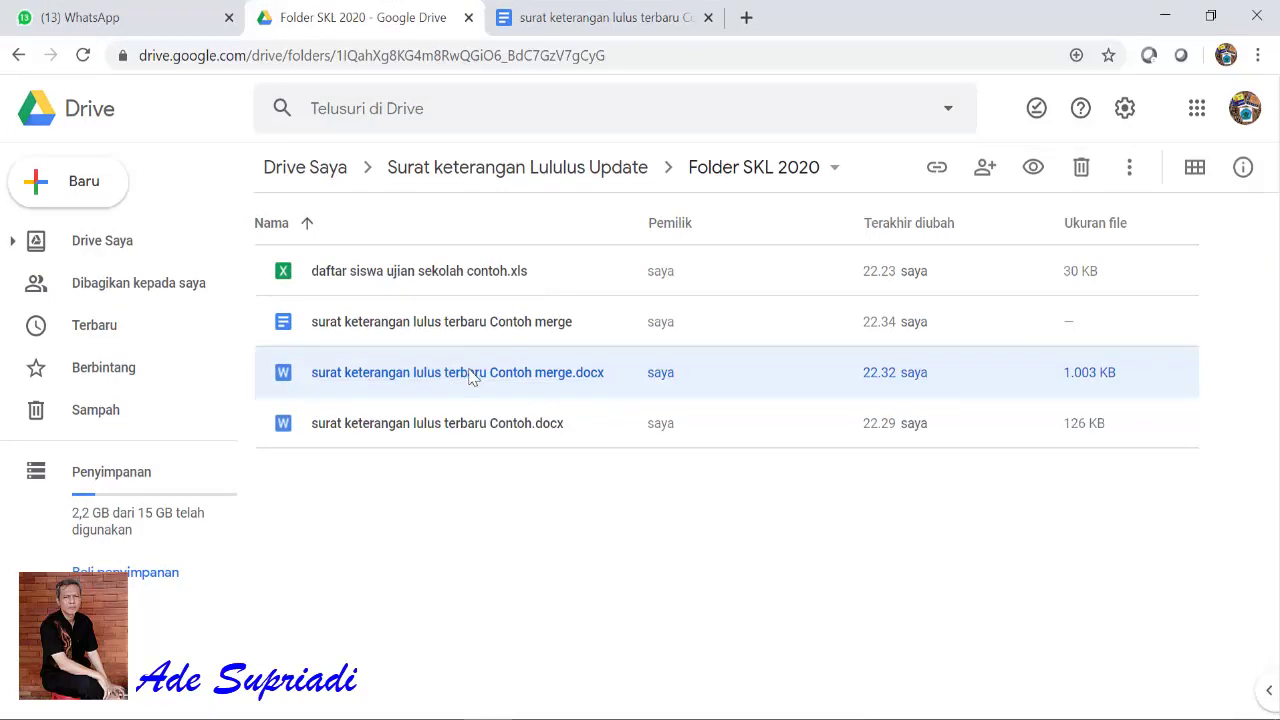
click(90, 182)
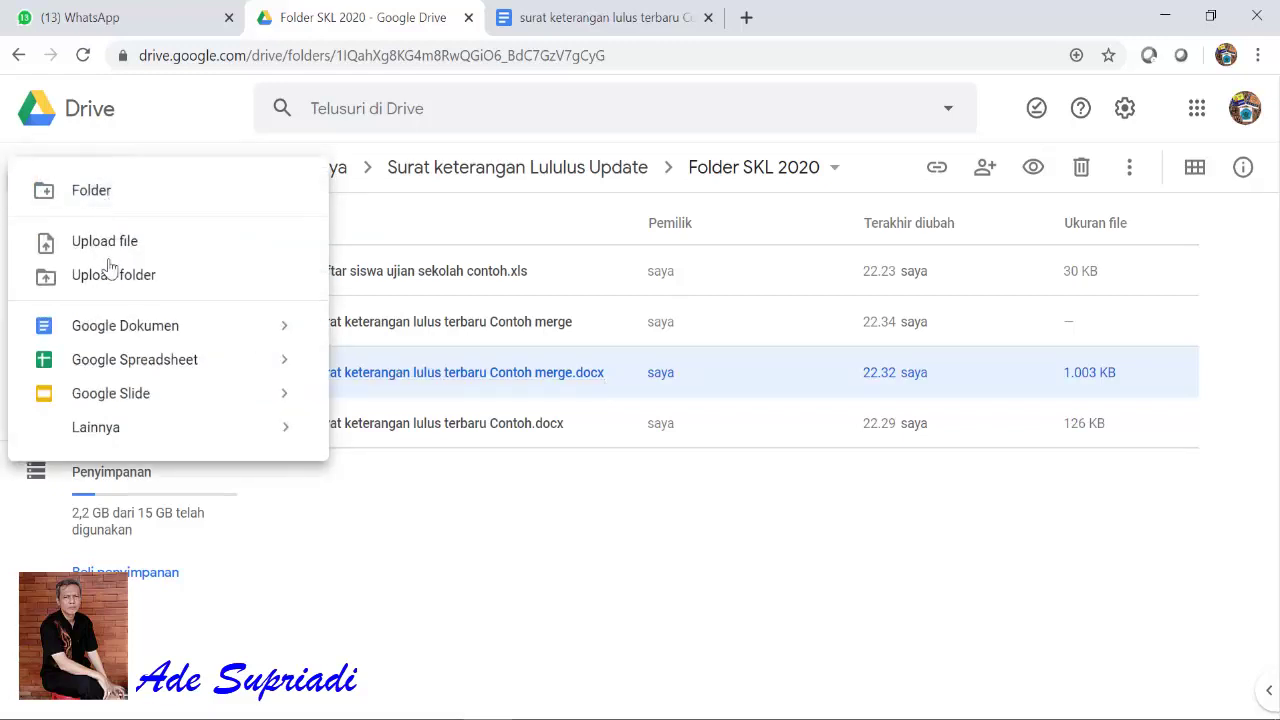
mouse_move(117, 427)
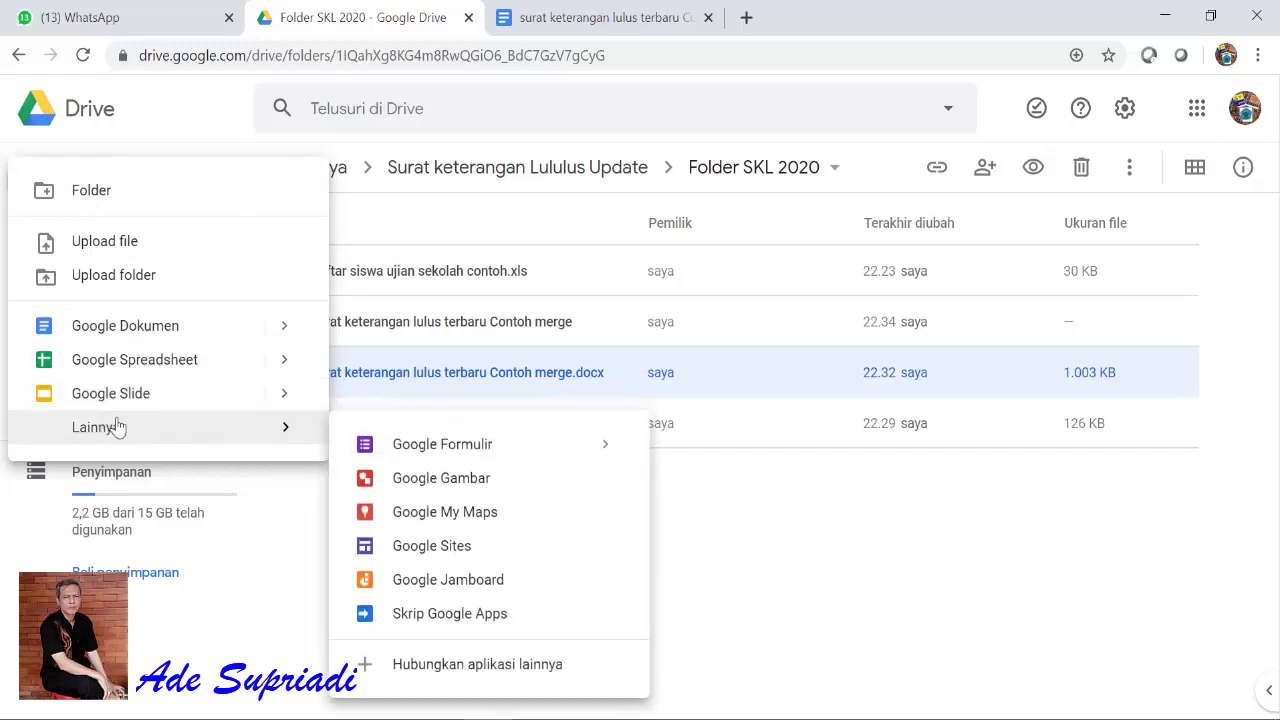
click(600, 443)
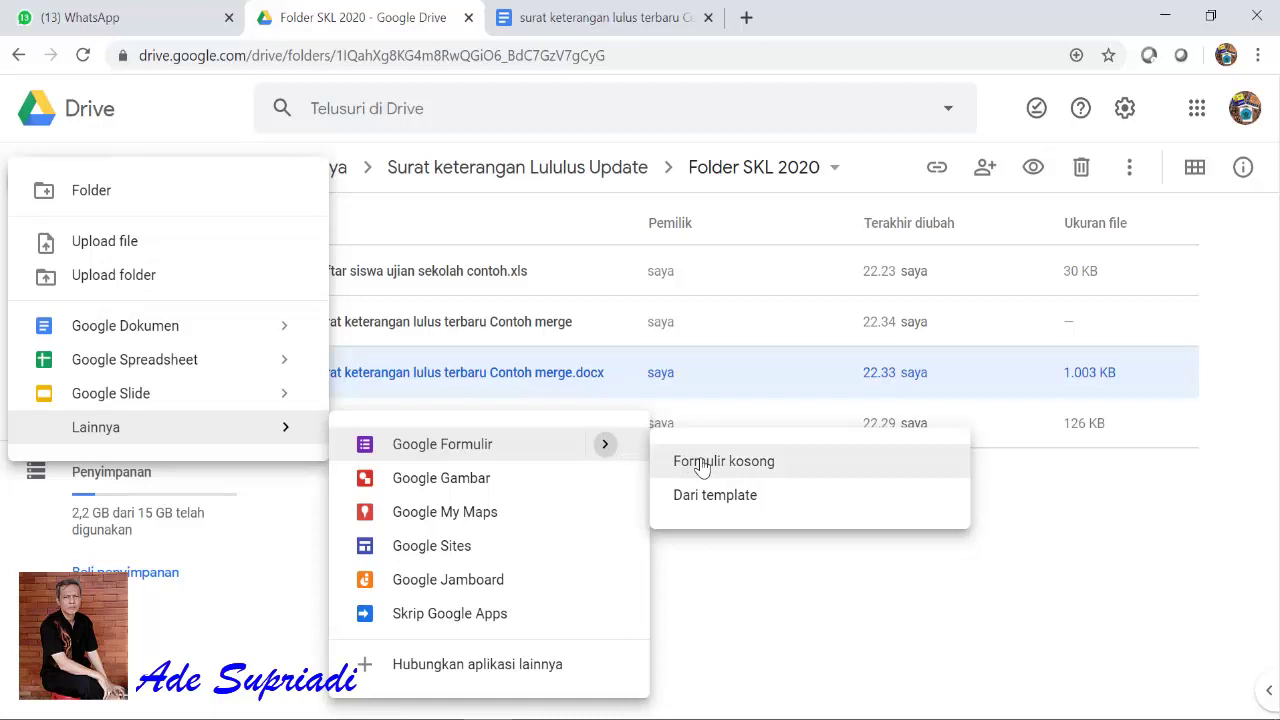
click(702, 466)
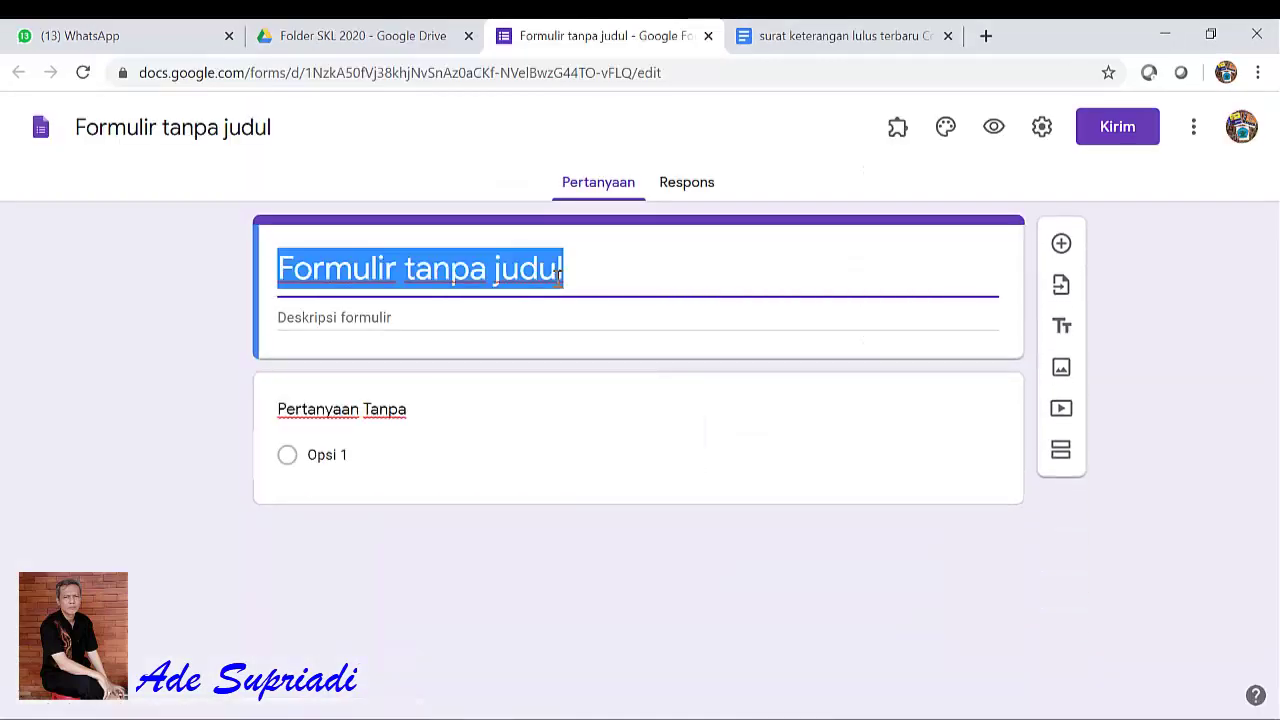
Step: Set both the form title and the form's file name to "Surat Keterangan Kelulusan Tp. 2019-2020"
text(S)
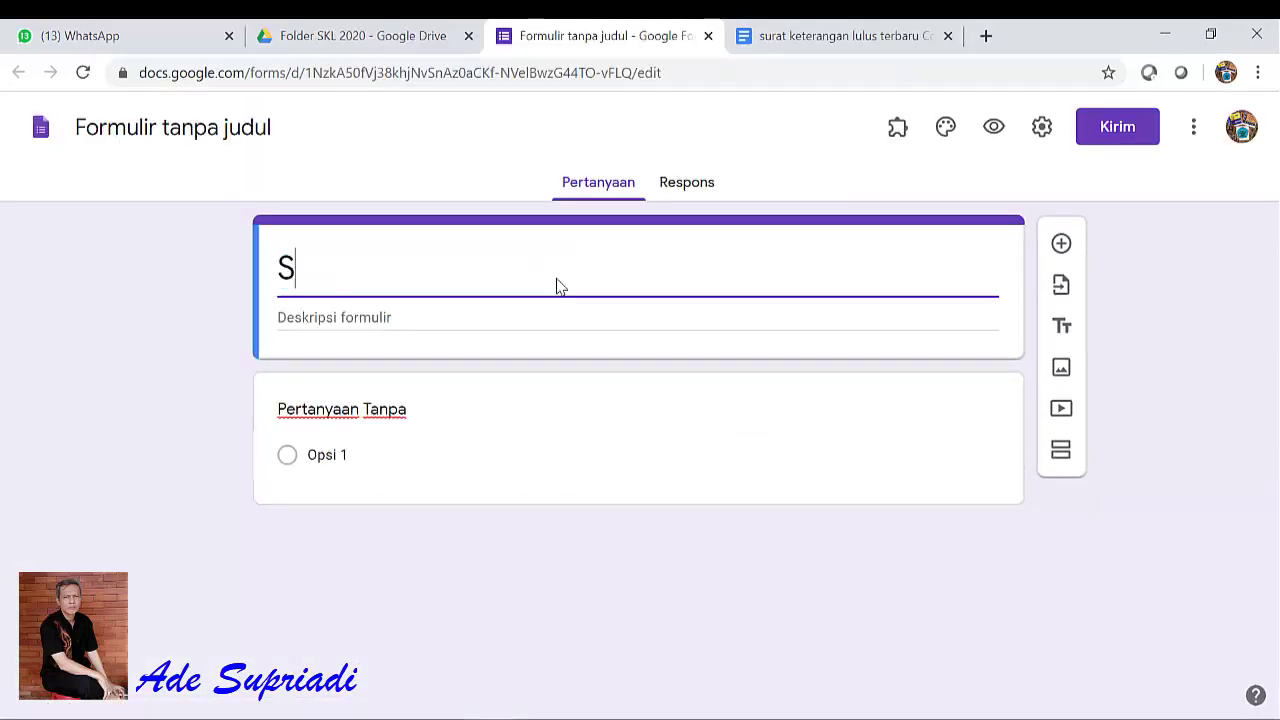
text(urat Kete)
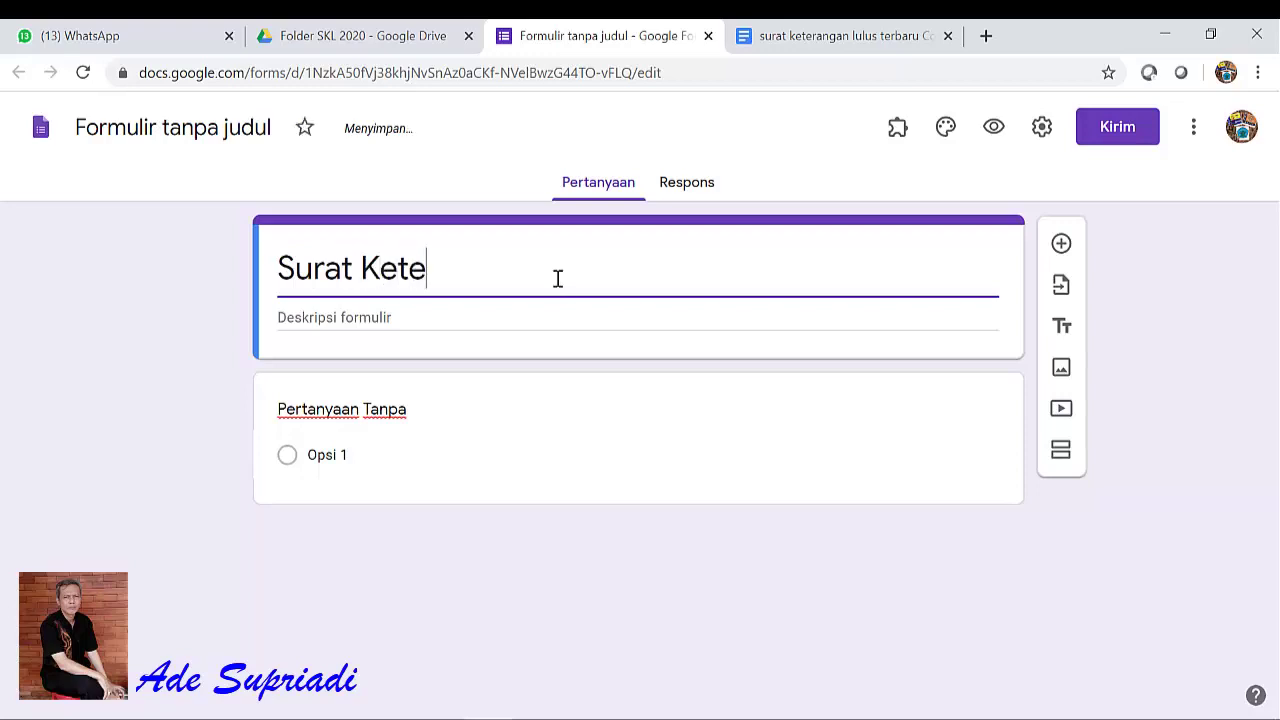
text(rangan Kelu)
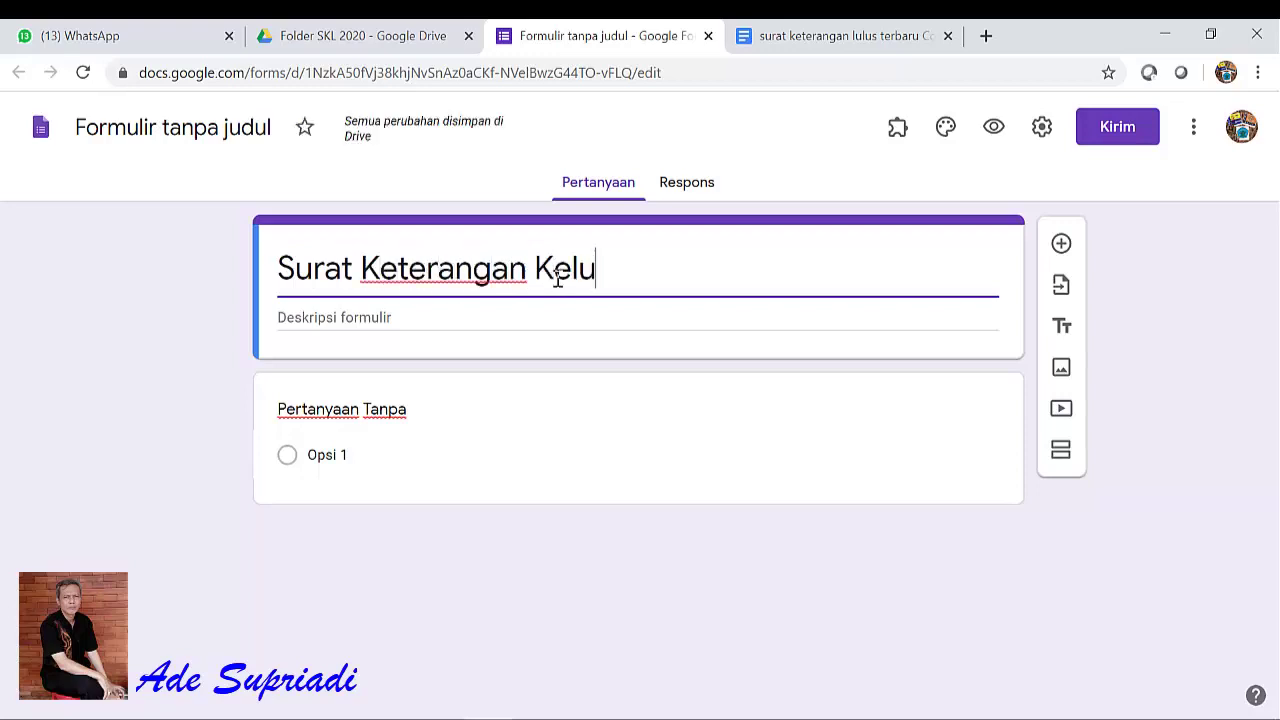
text(lusan T)
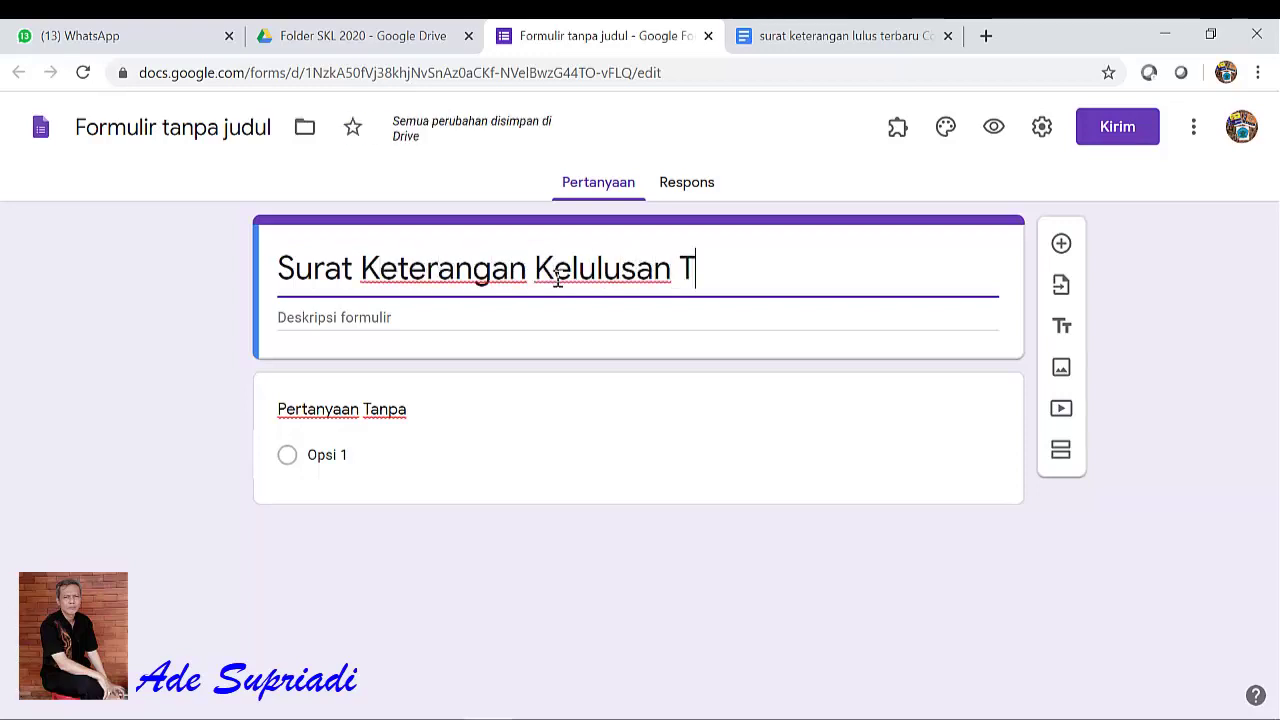
text(p. 202)
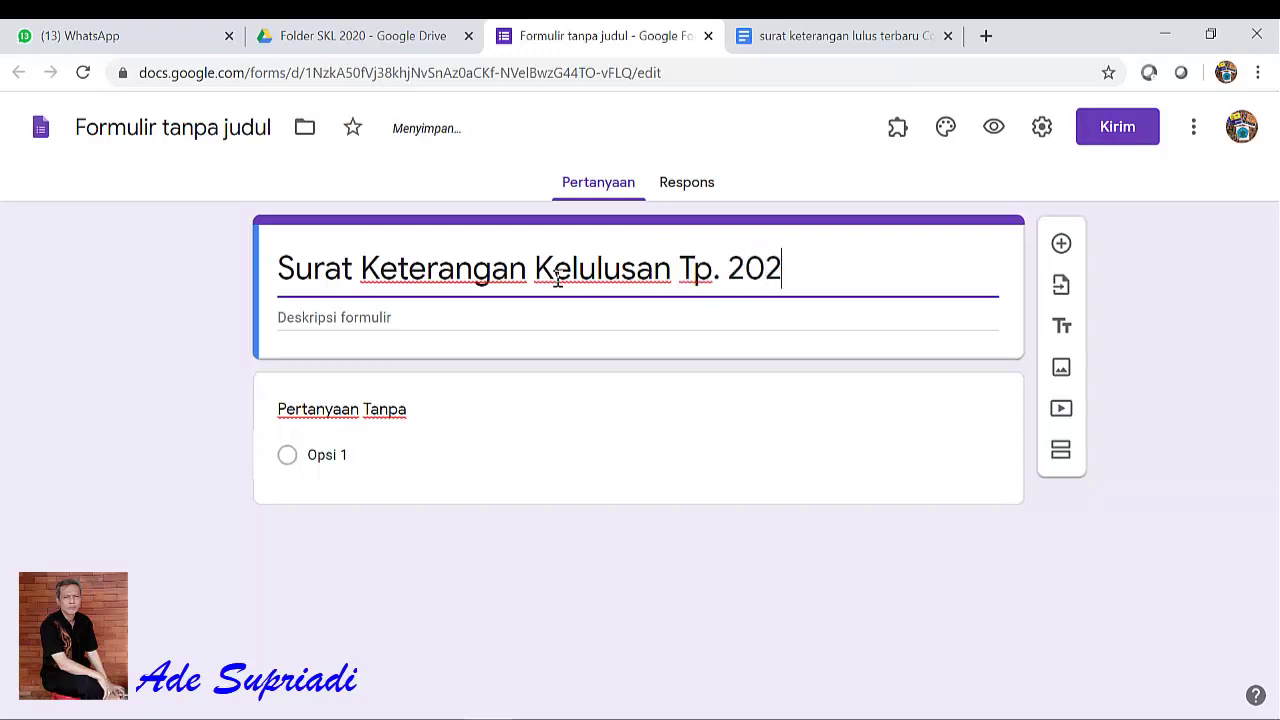
key(BackSpace)
text(19-2020)
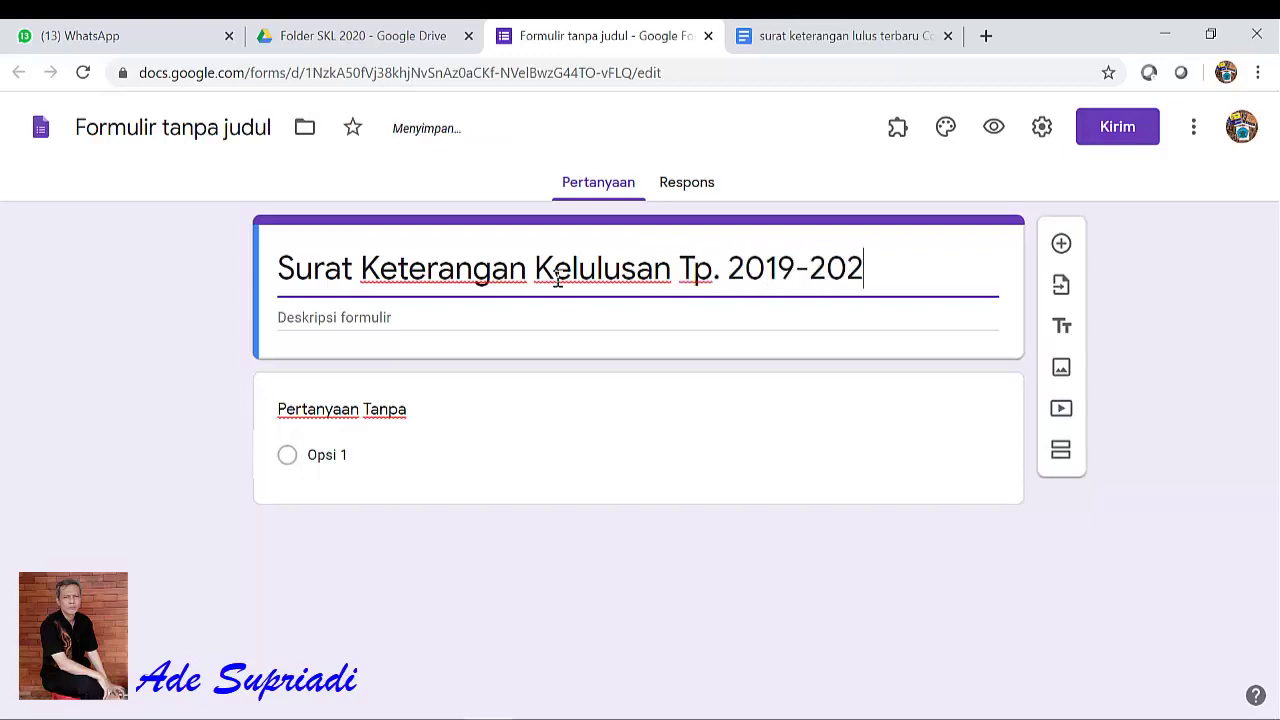
click(202, 130)
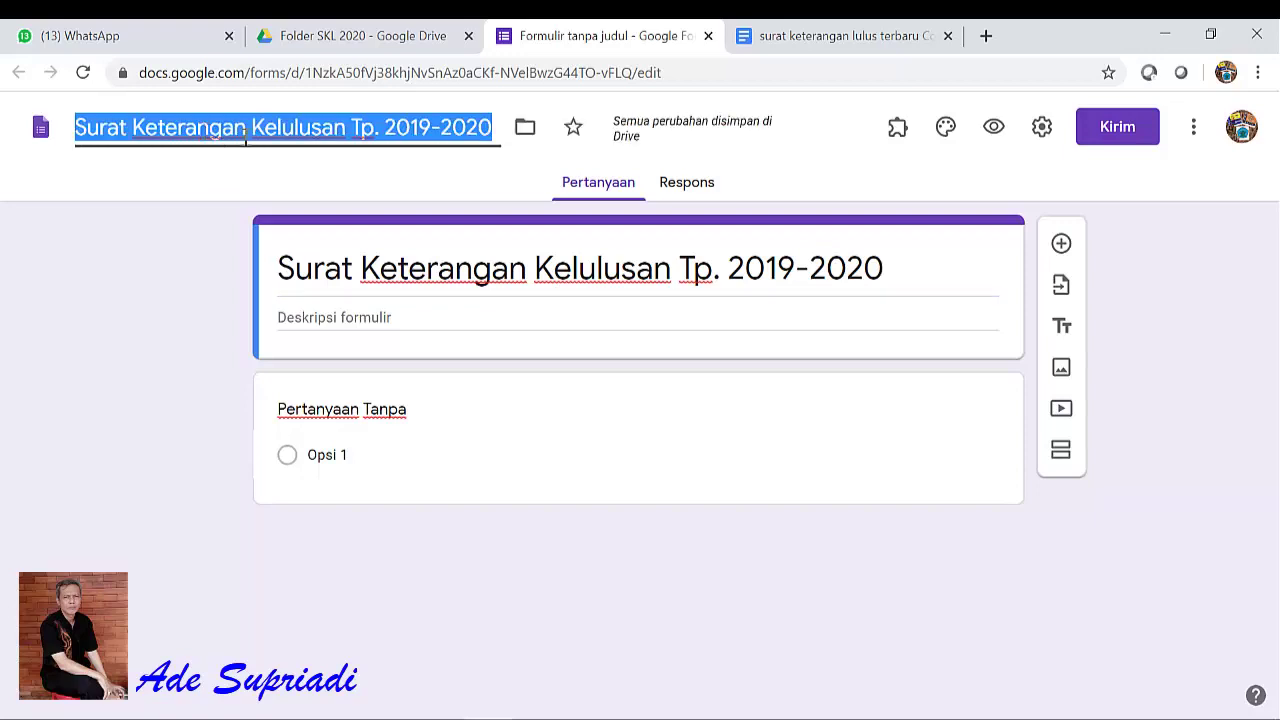
Step: Turn the first question into a required Jawaban singkat question titled "Nama", consulting the letter template's student data fields
click(363, 409)
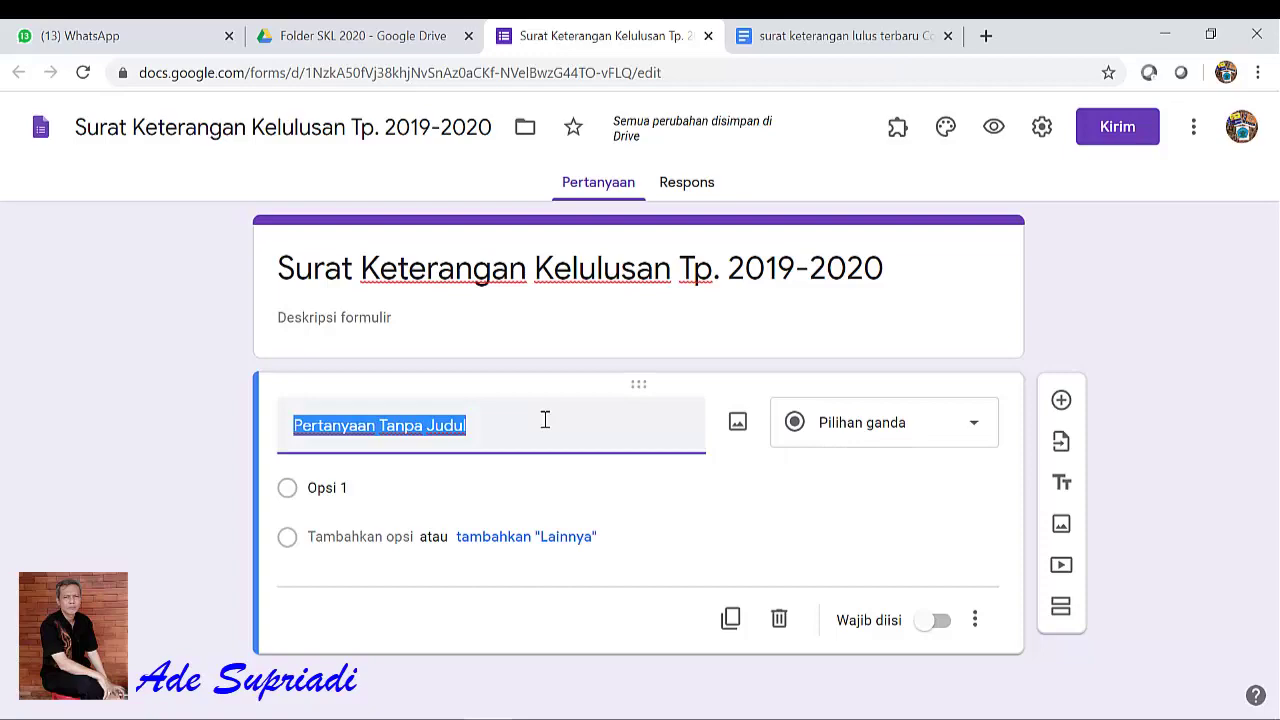
text(Nama)
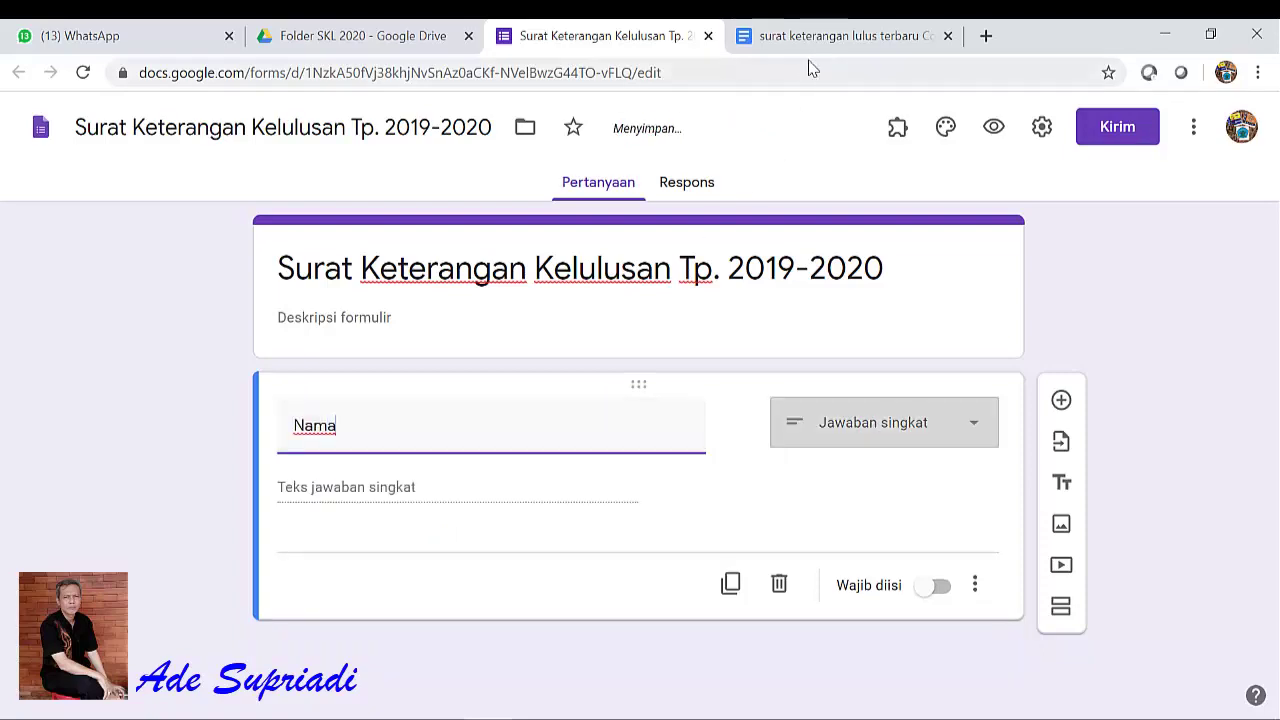
click(816, 45)
scroll(640, 388, down, 3)
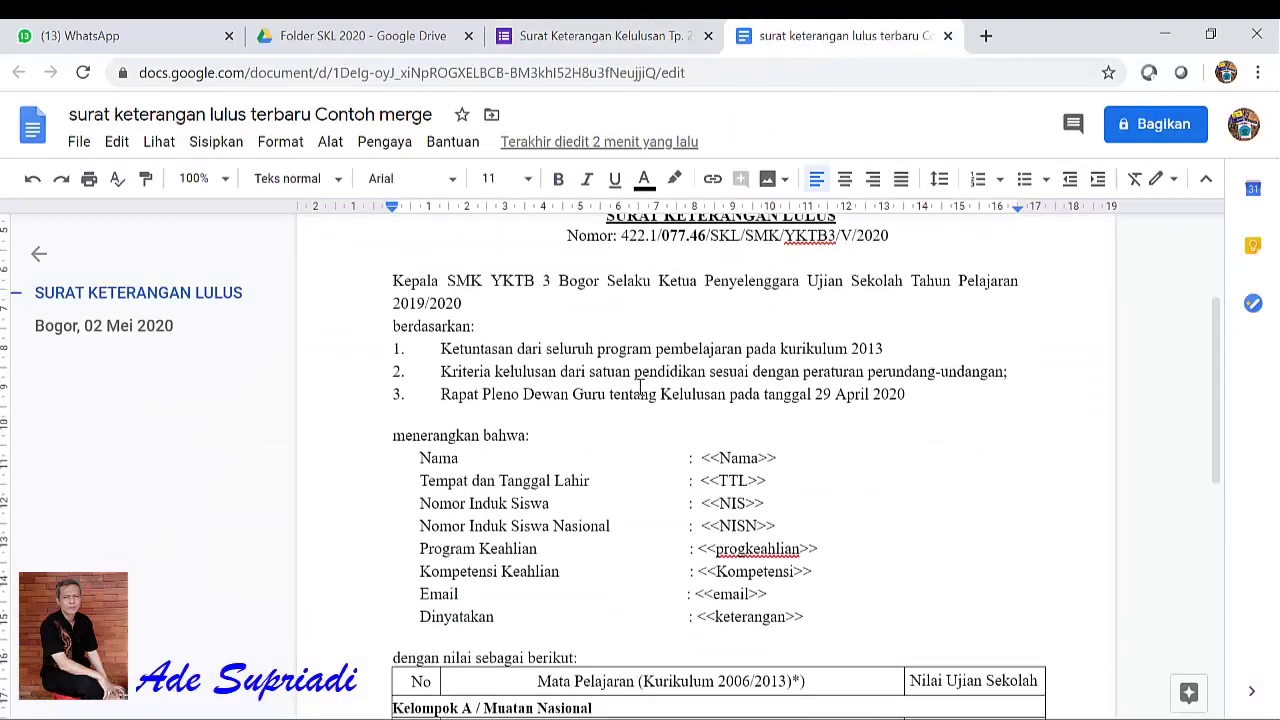
click(557, 38)
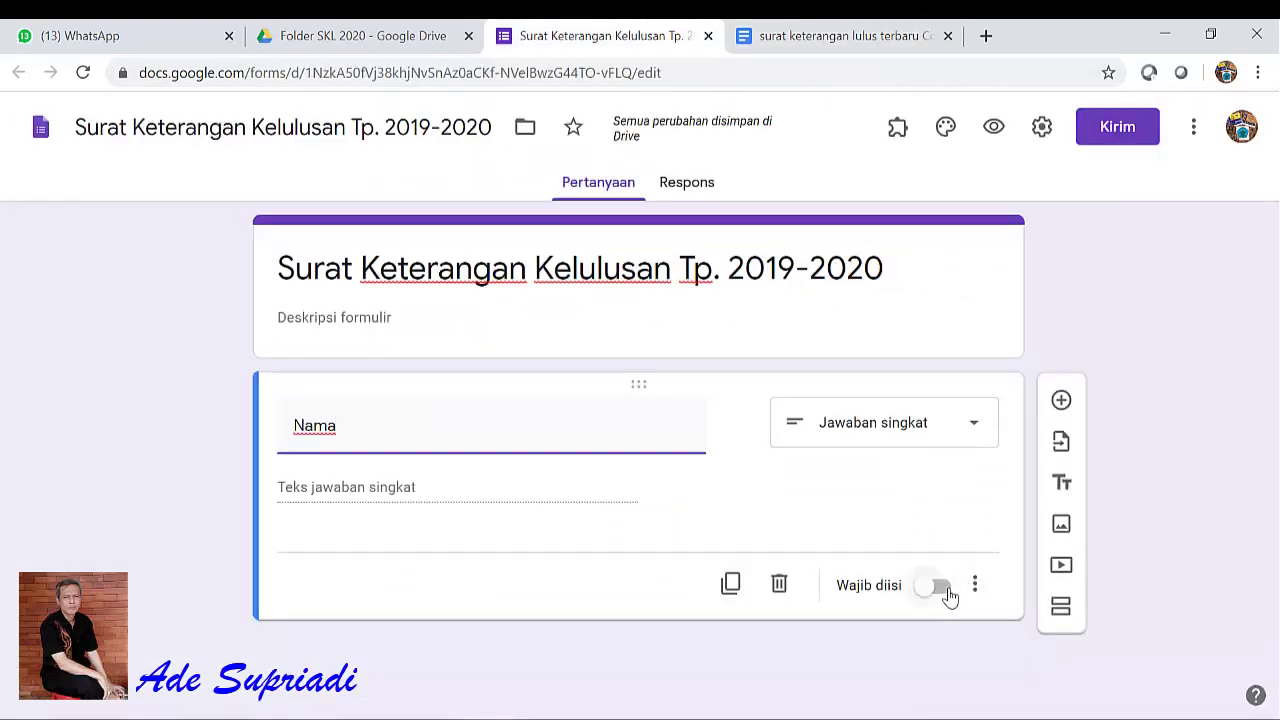
click(946, 590)
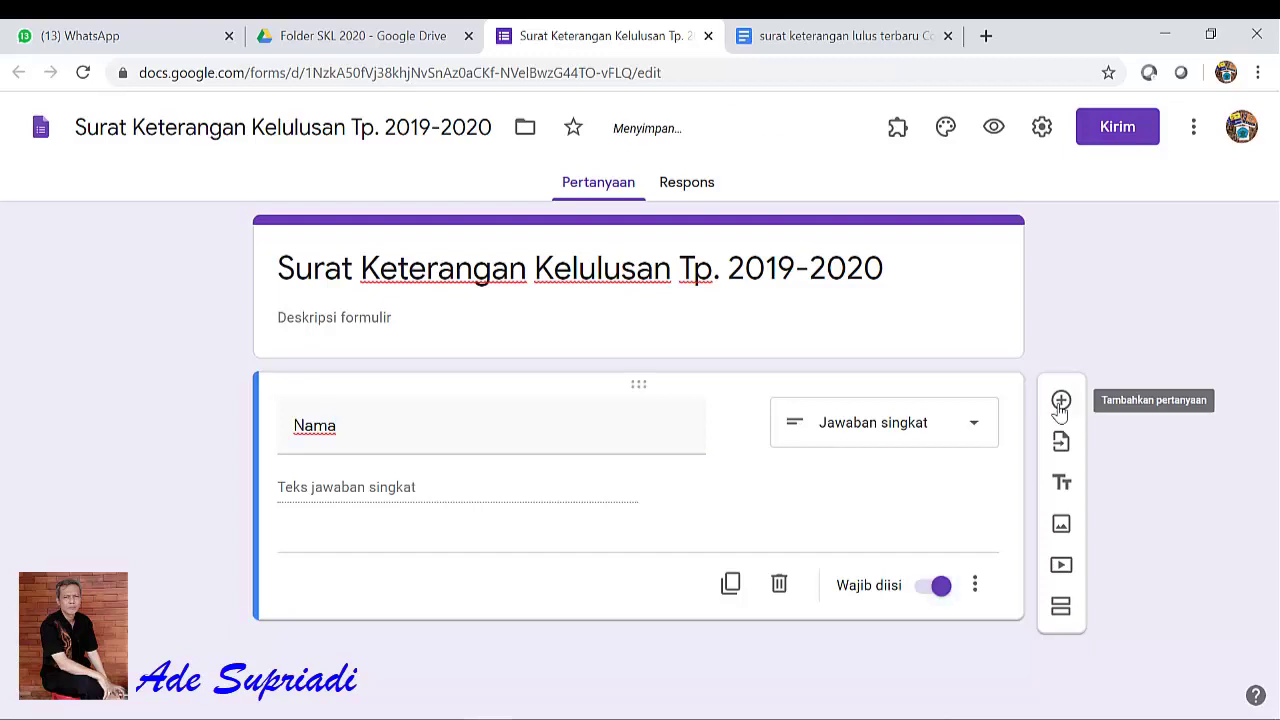
Step: Add a required Jawaban singkat question titled "Nisn" with response validation Angka, Adalah angka
click(1061, 400)
scroll(590, 515, down, 1)
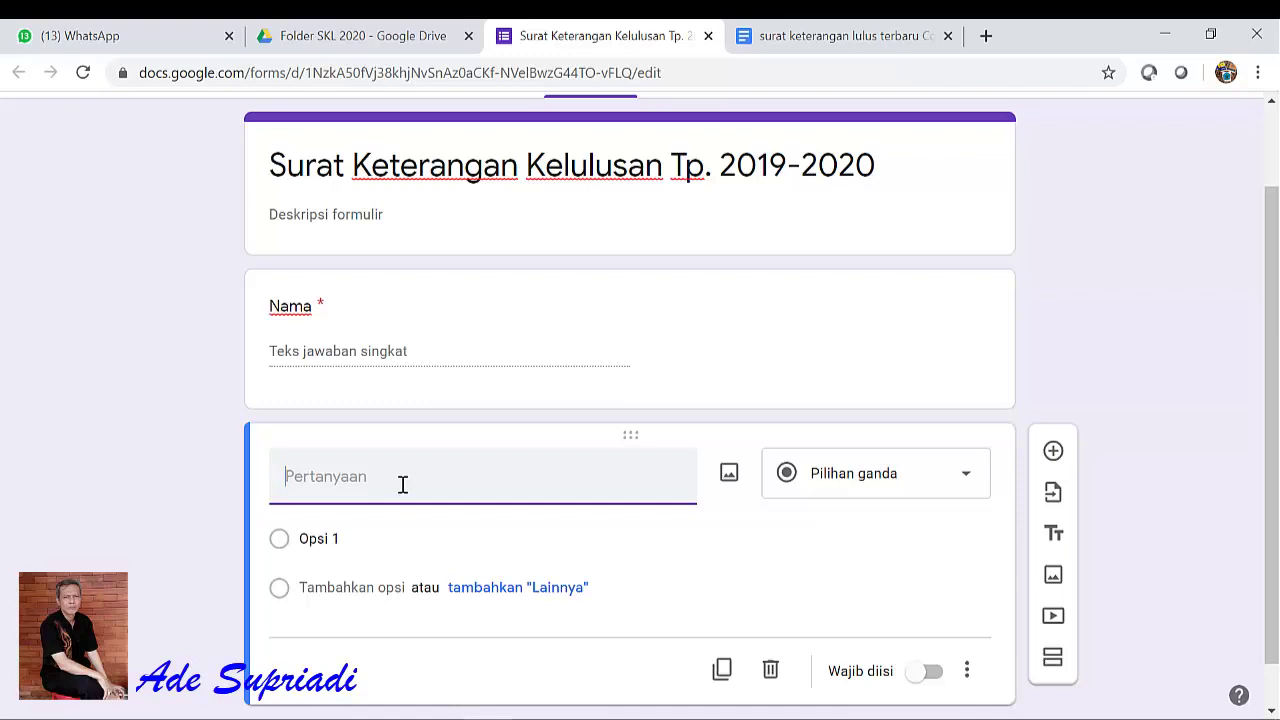
text(NIsn)
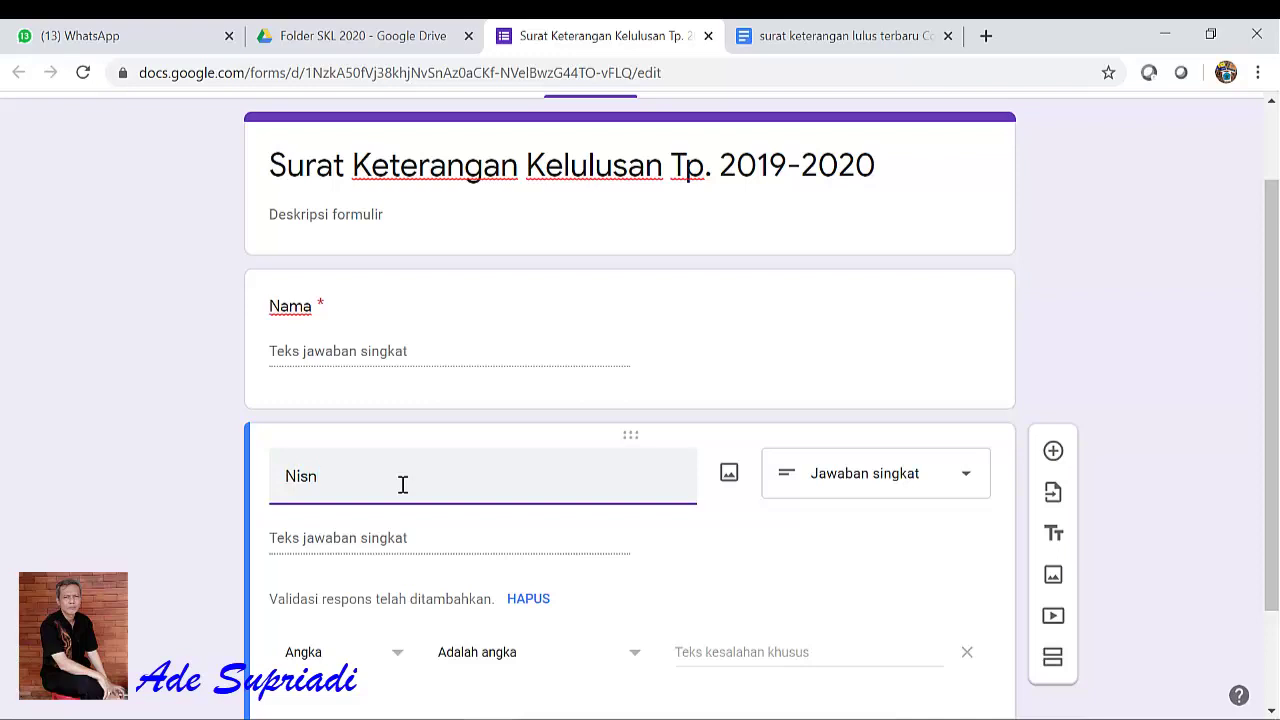
Step: Add a Jawaban singkat question titled "email" and make it required
click(1053, 450)
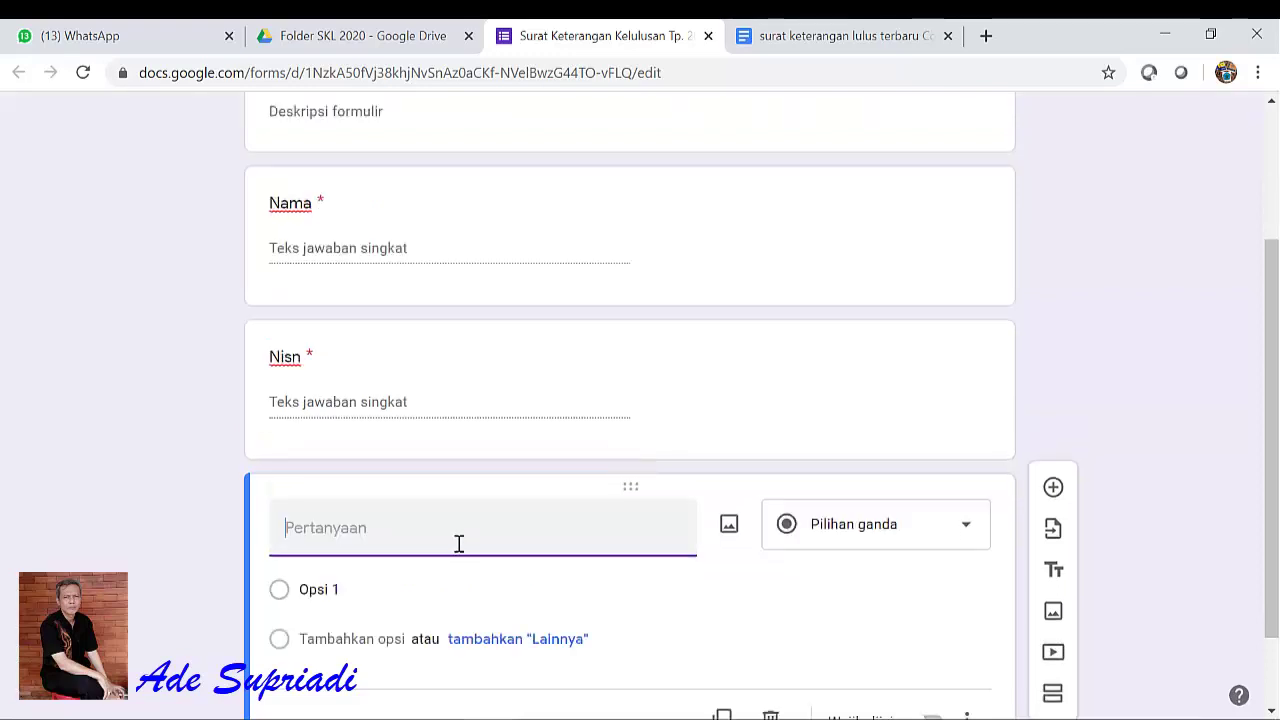
text(email)
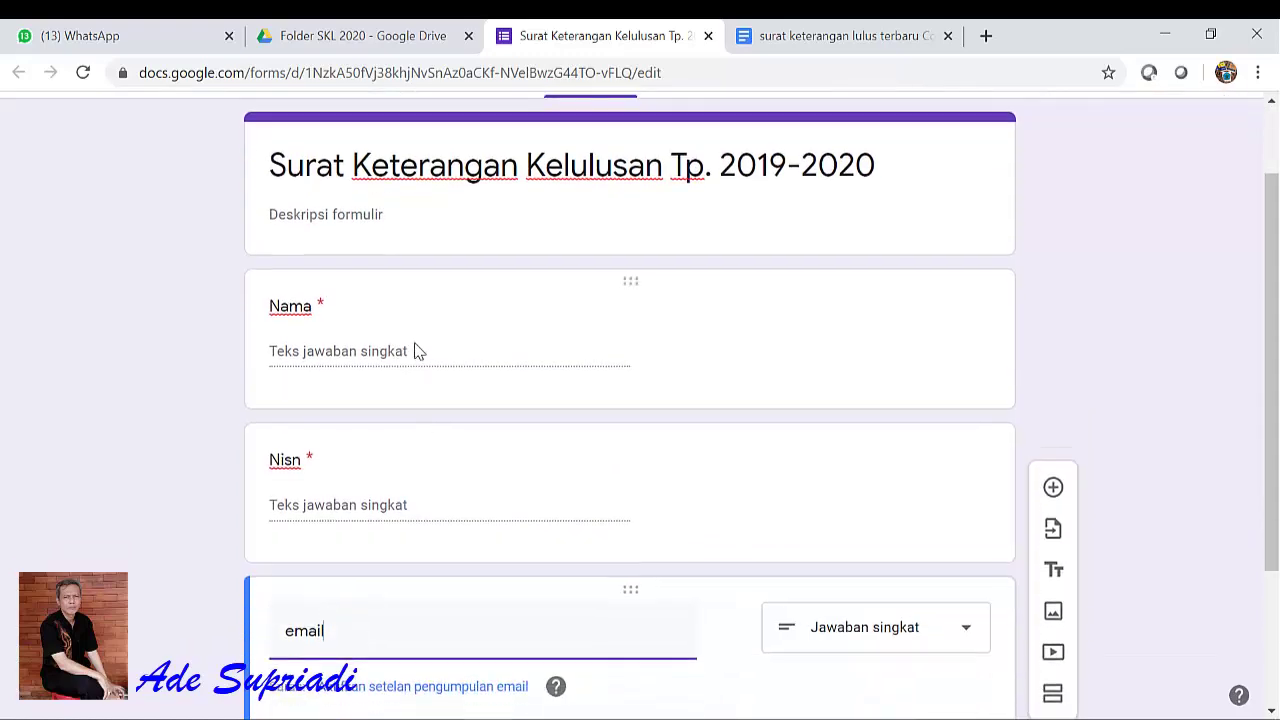
scroll(416, 350, down, 1)
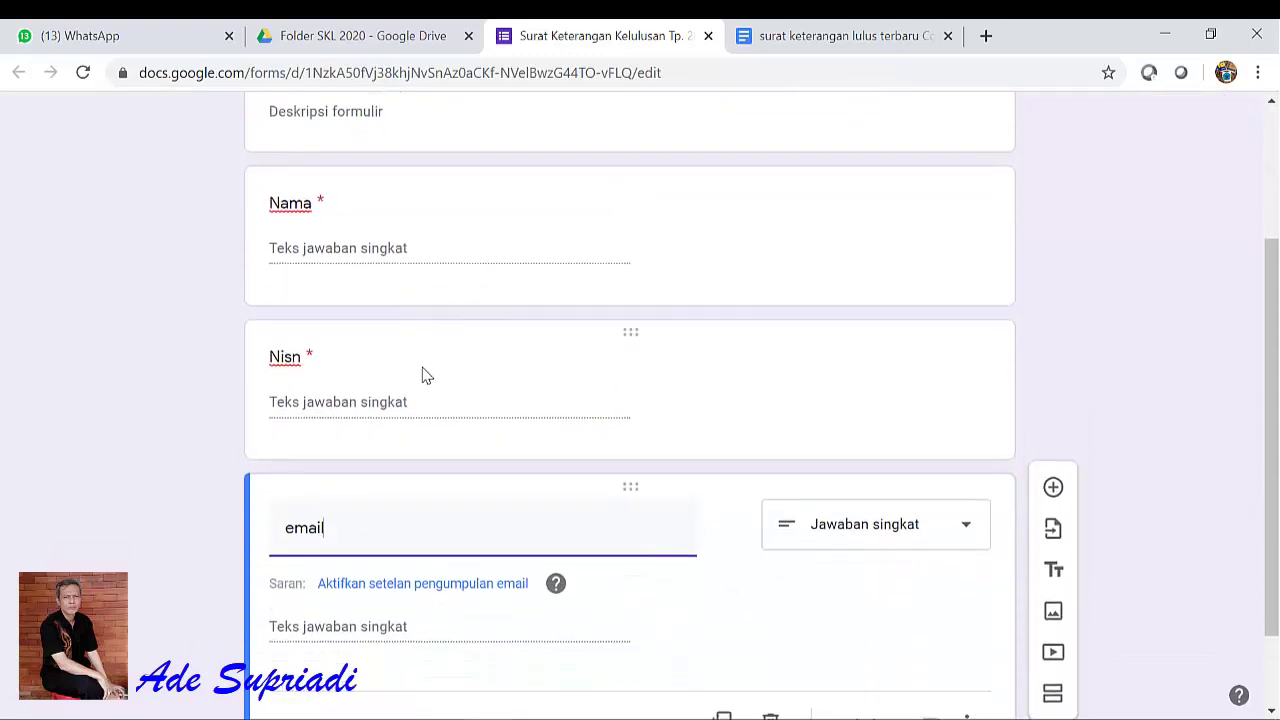
scroll(424, 388, down, 1)
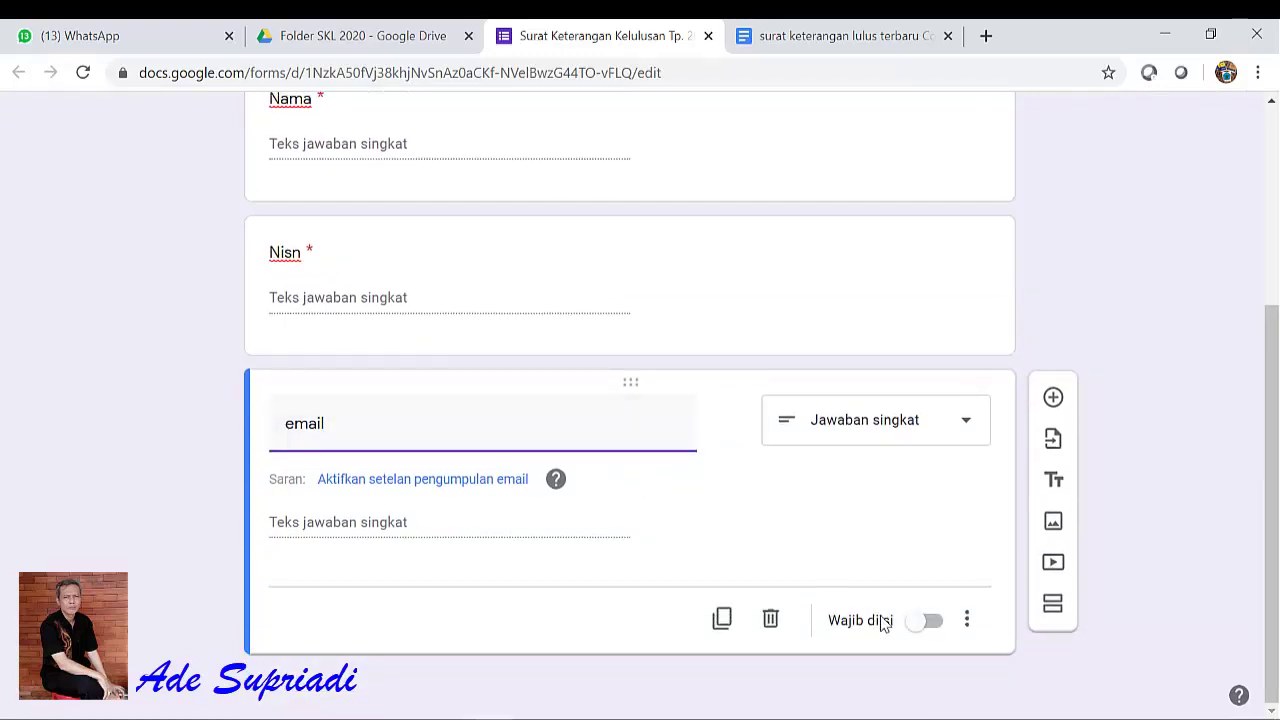
click(926, 622)
scroll(543, 463, up, 1)
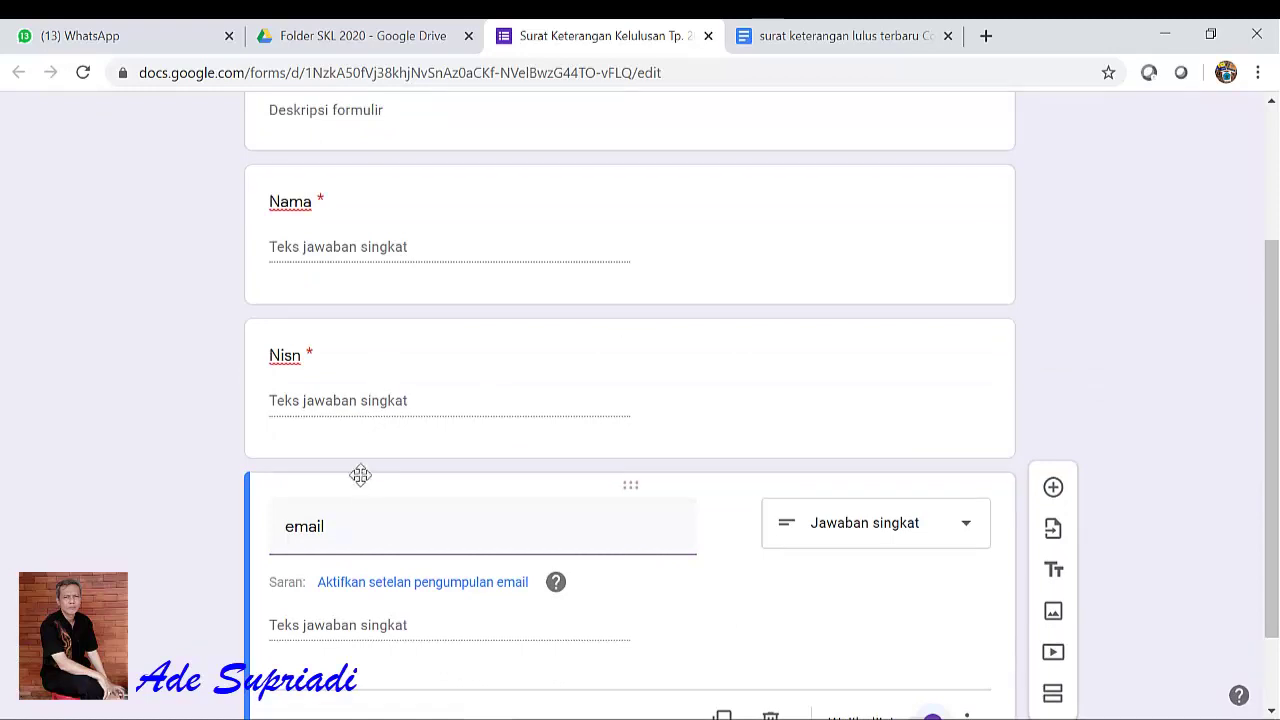
scroll(475, 387, up, 2)
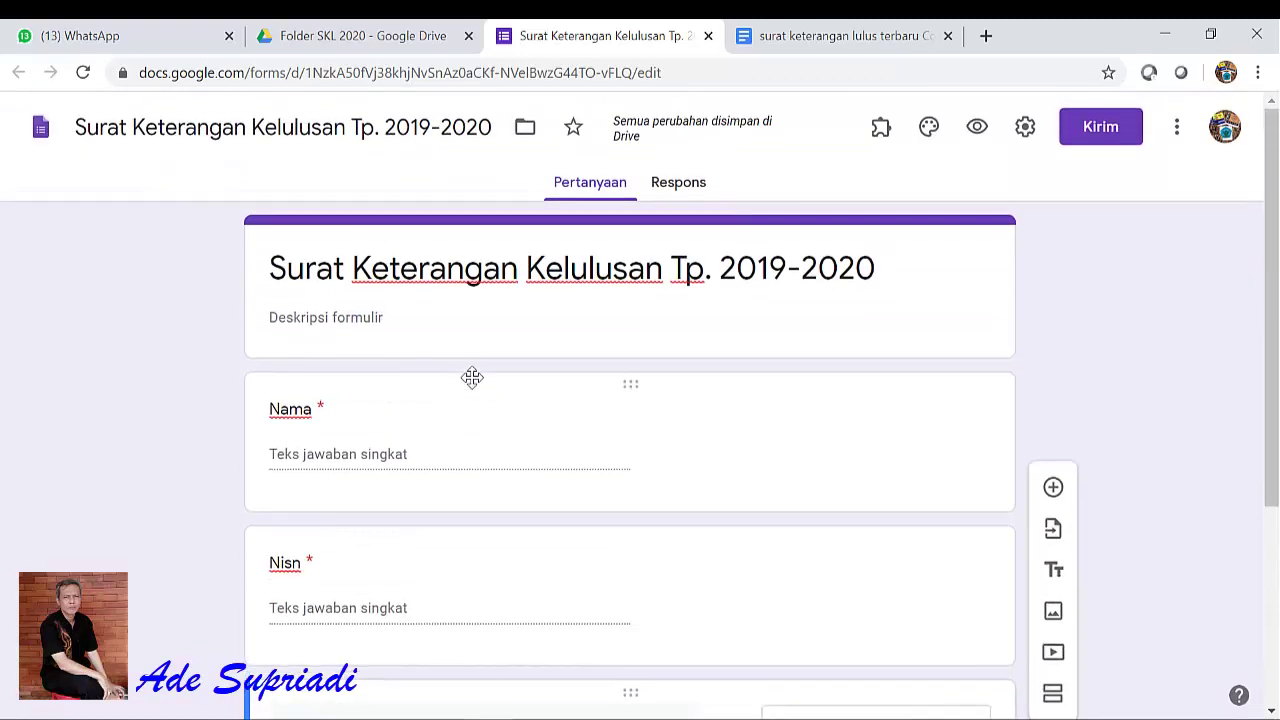
Step: Create a new spreadsheet for the form's responses, keeping the suggested name
click(680, 193)
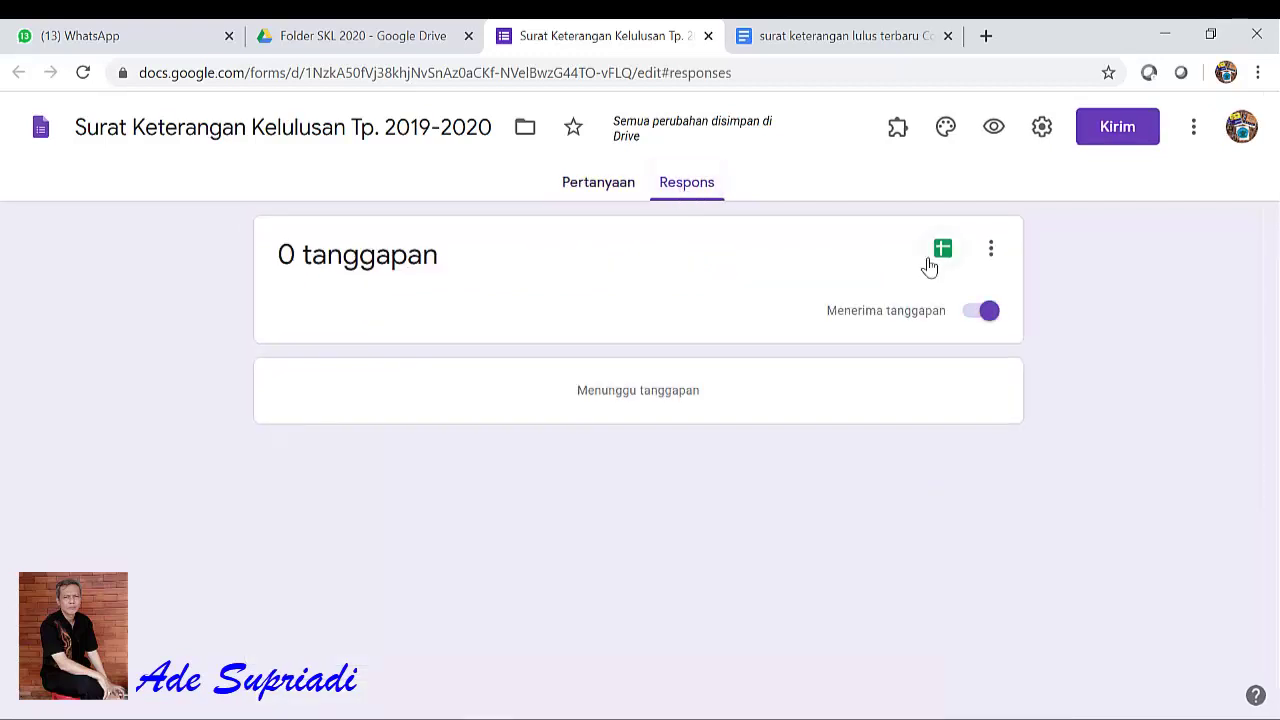
click(943, 251)
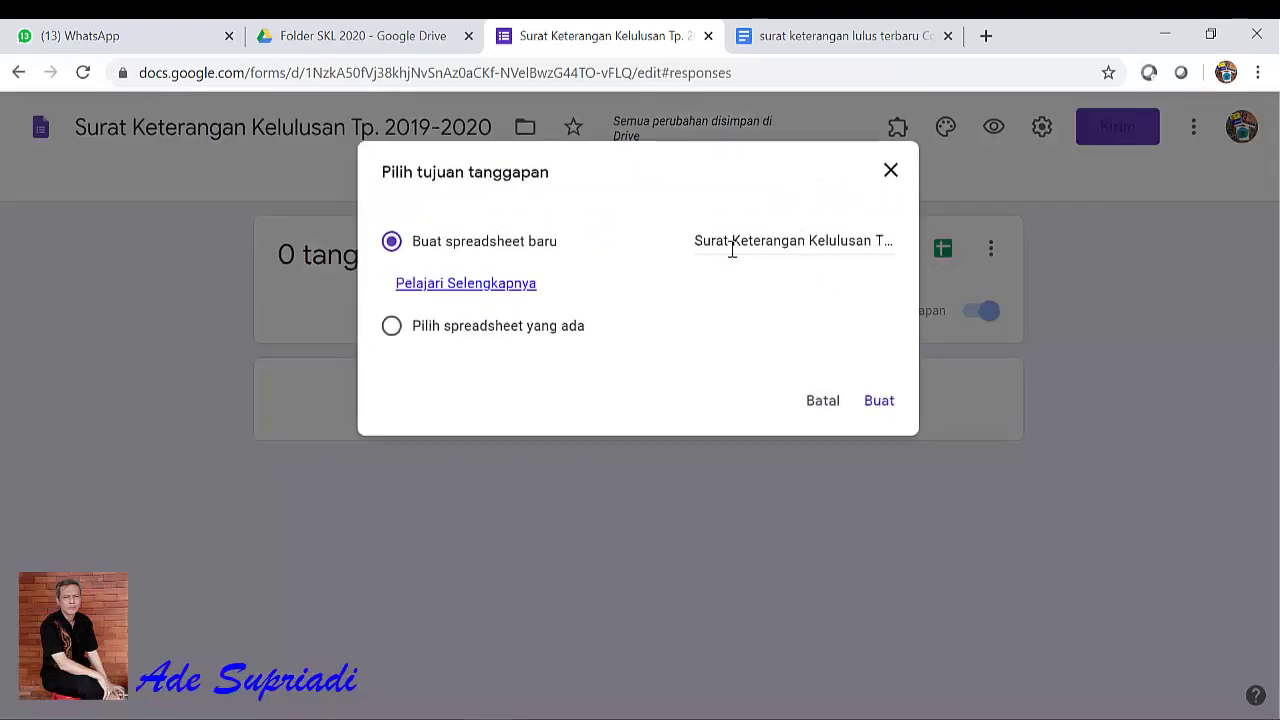
drag(697, 241, 864, 245)
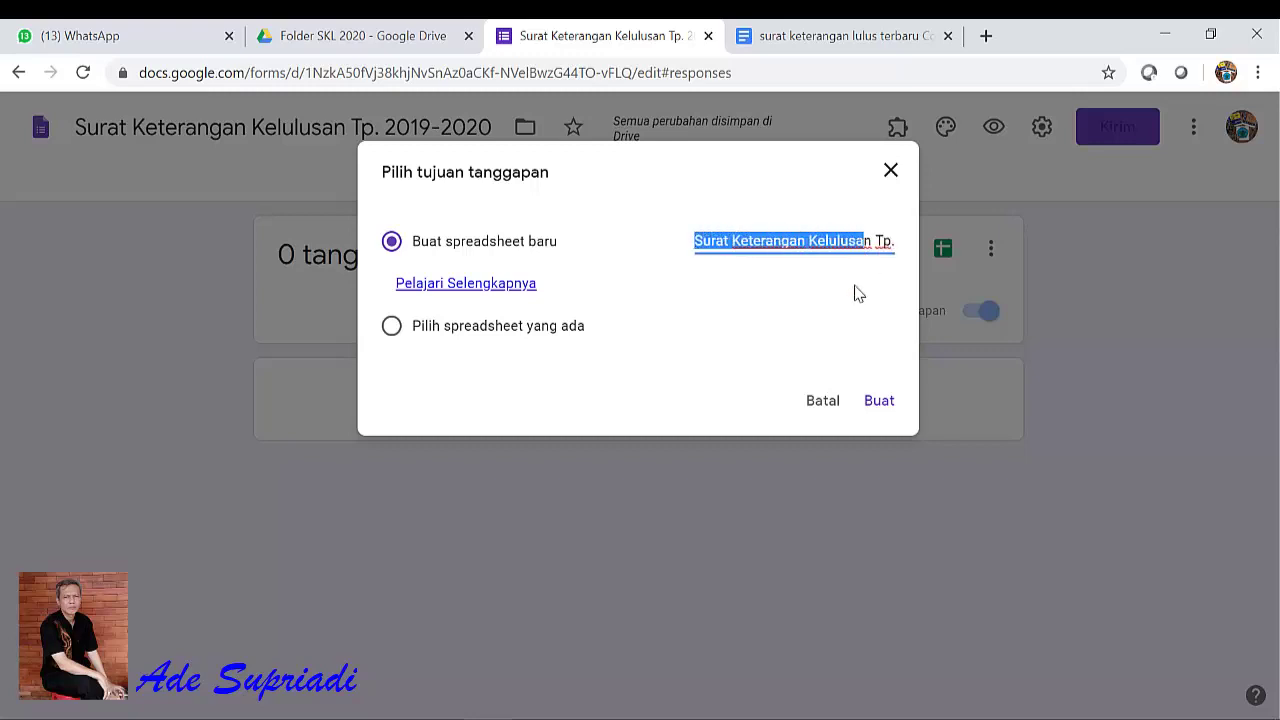
click(879, 401)
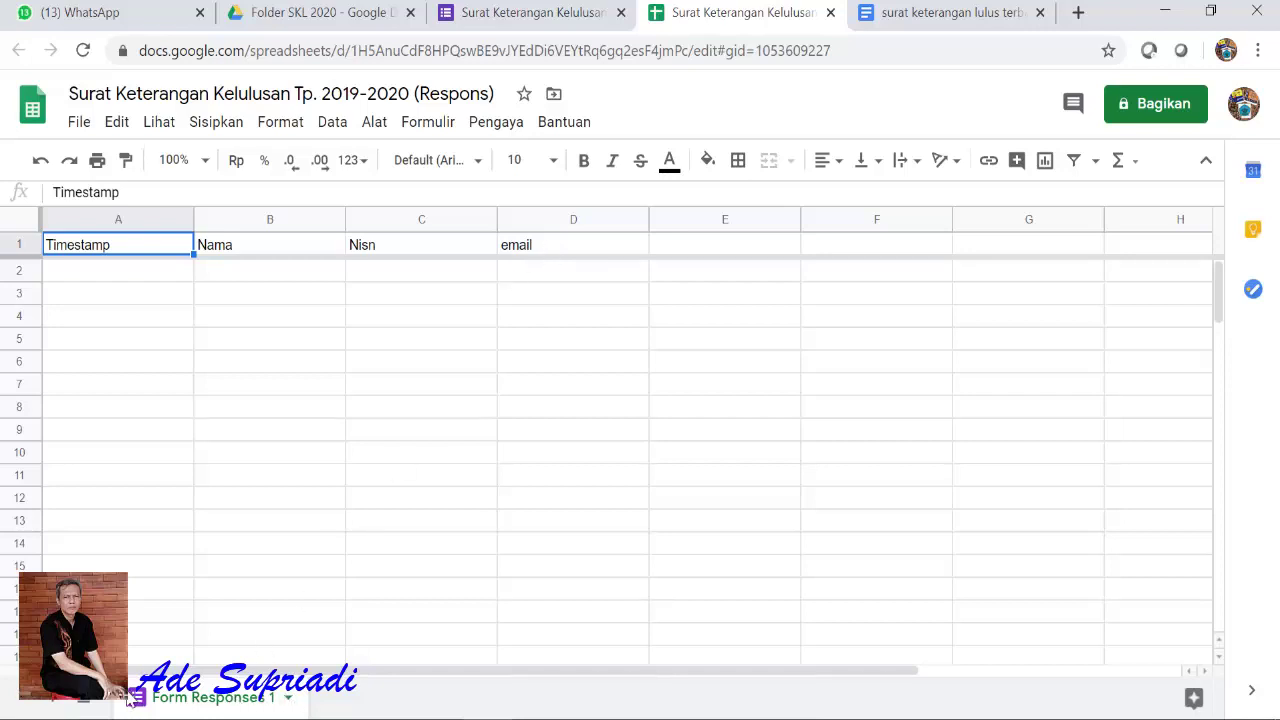
Step: Add a new sheet to the response spreadsheet and rename it "daftar nilai"
click(62, 706)
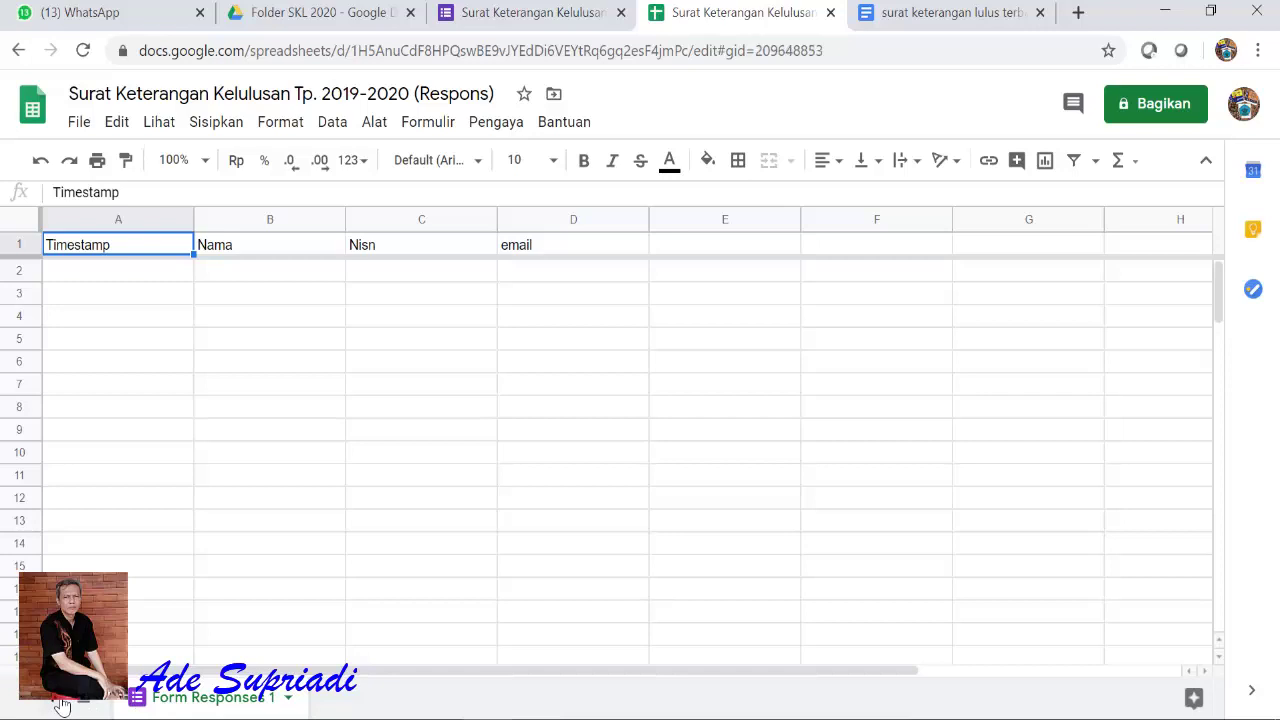
right_click(350, 708)
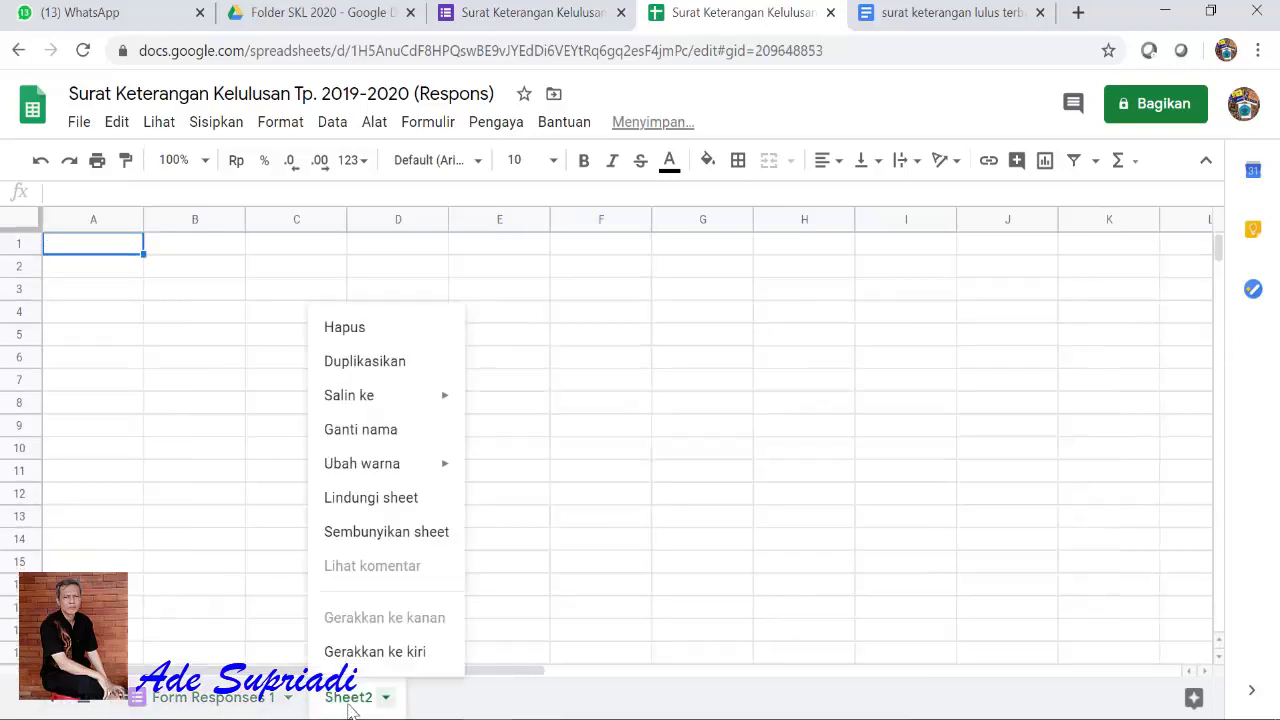
click(386, 432)
text(daftar n)
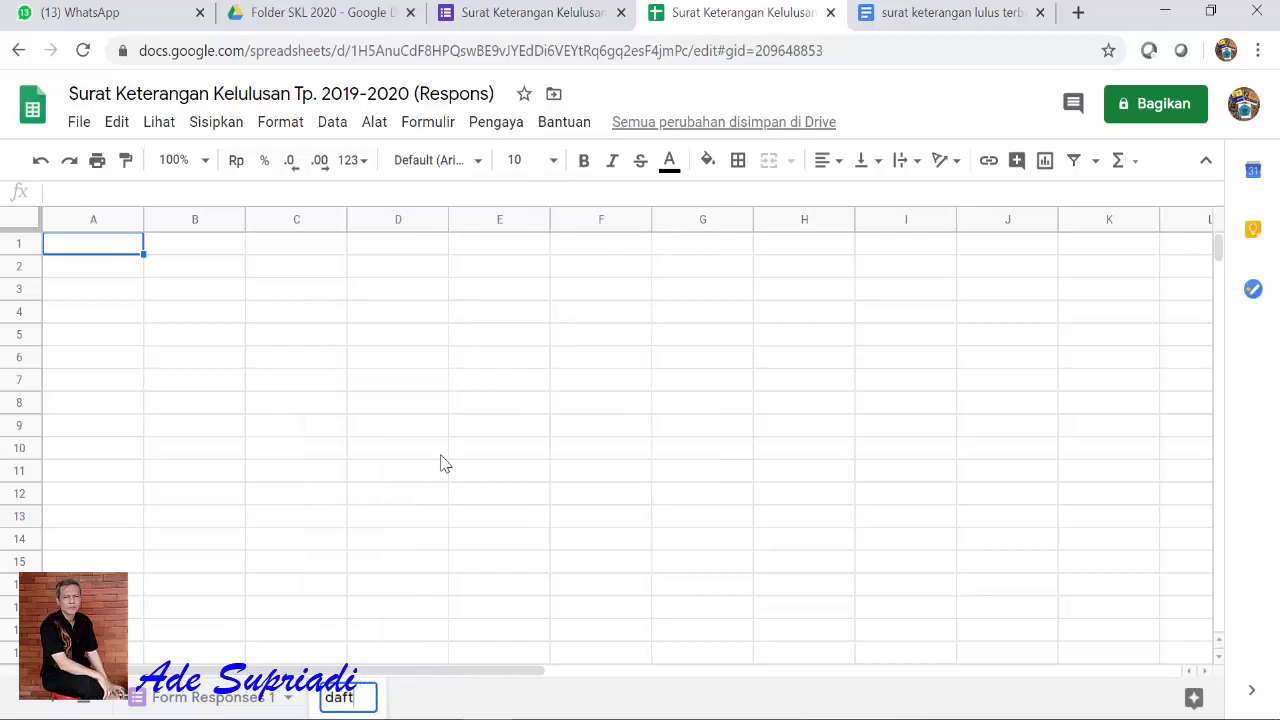
text(ilai)
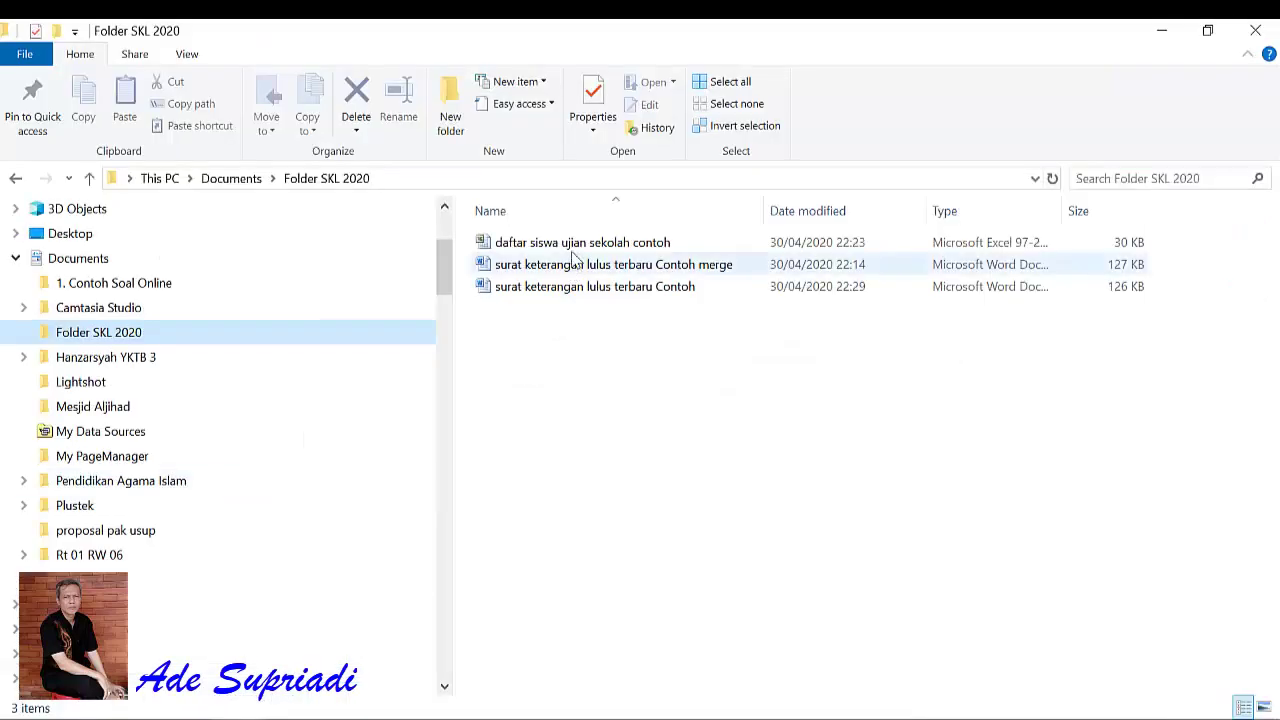
Step: Open the "daftar siswa ujian sekolah contoh" workbook in Excel and copy its student grade table, cells A1 to Y6
double_click(580, 244)
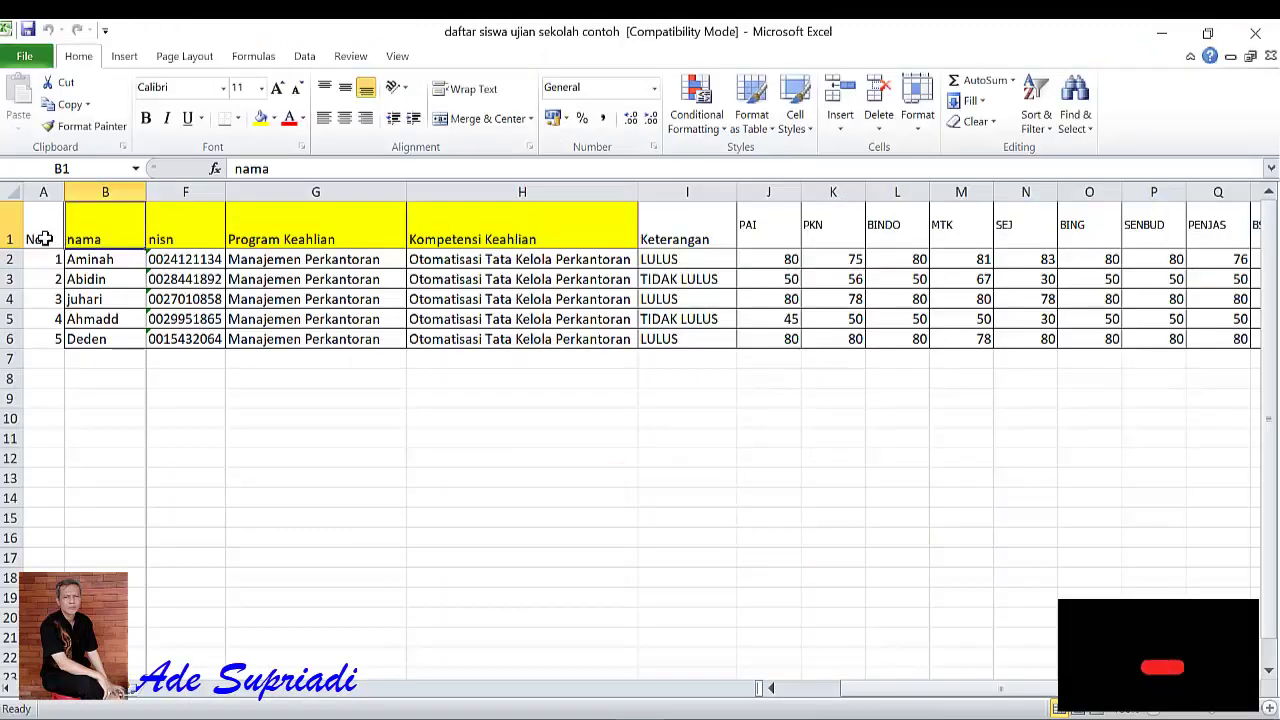
drag(40, 235, 1160, 334)
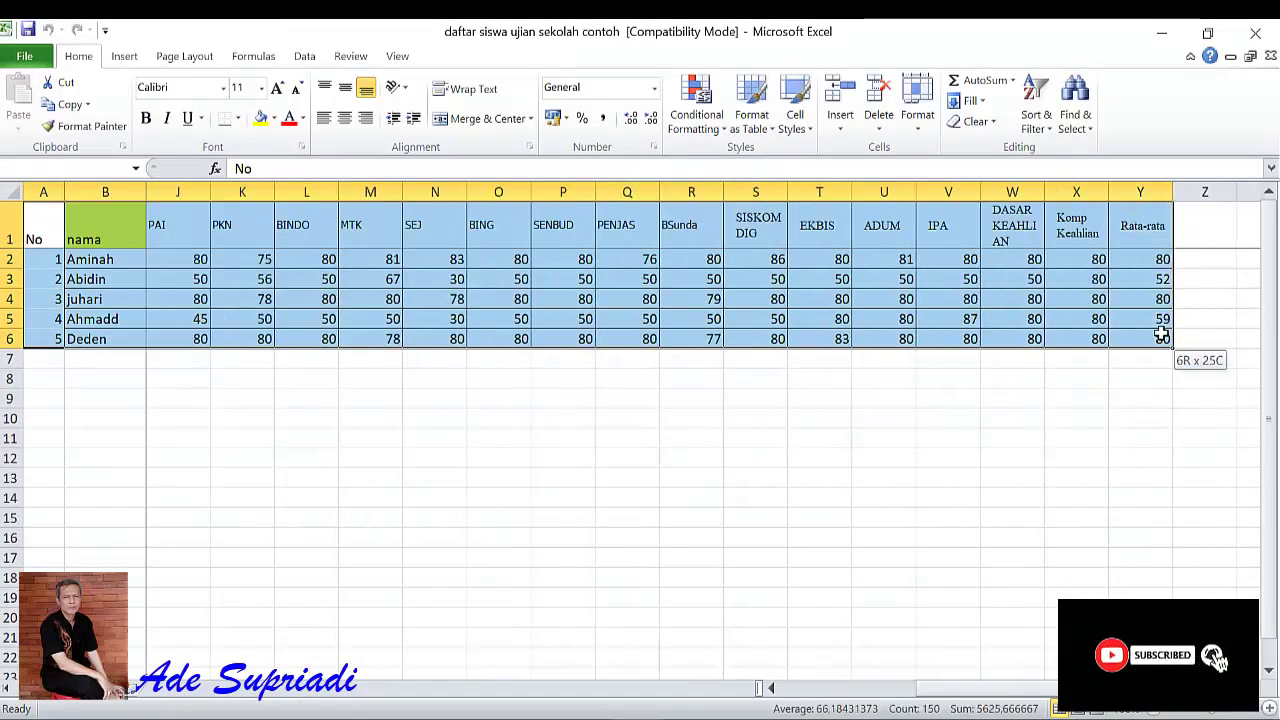
right_click(1147, 340)
click(1020, 370)
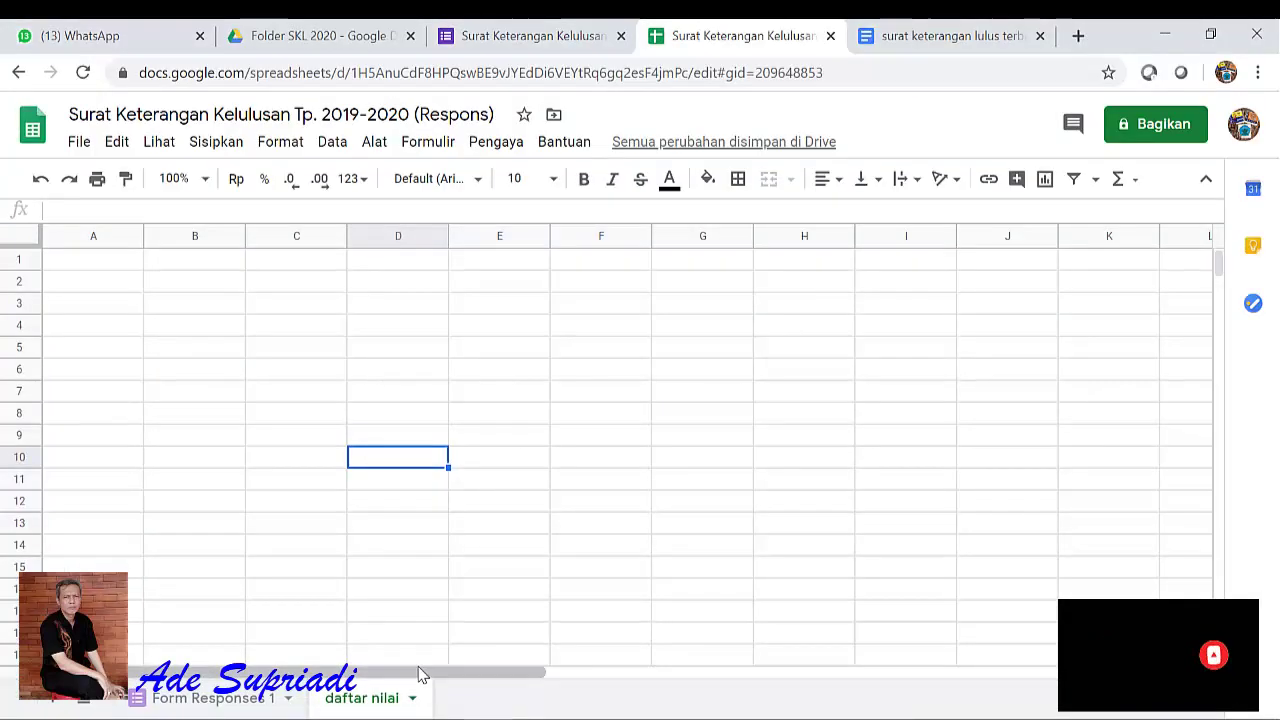
Step: Switch to the response spreadsheet, paste the copied table at cell A1 of "daftar nilai", and narrow the No column
click(116, 265)
right_click(116, 265)
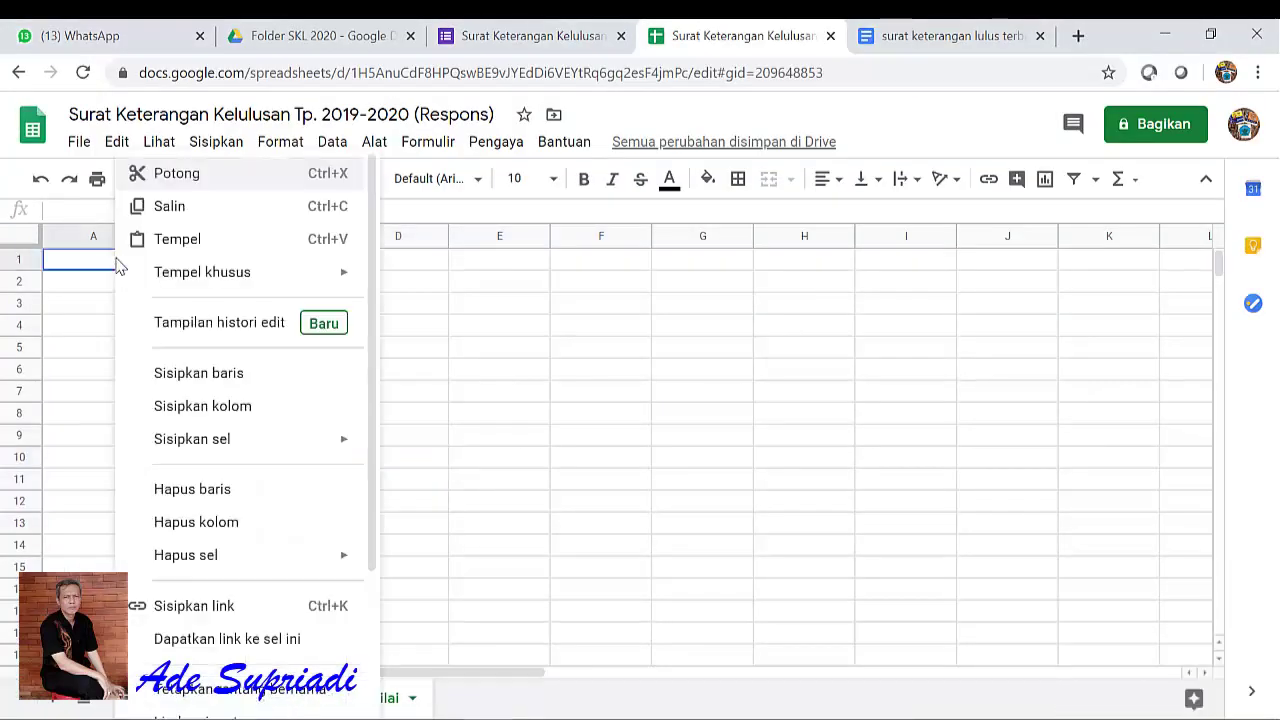
click(186, 251)
click(235, 462)
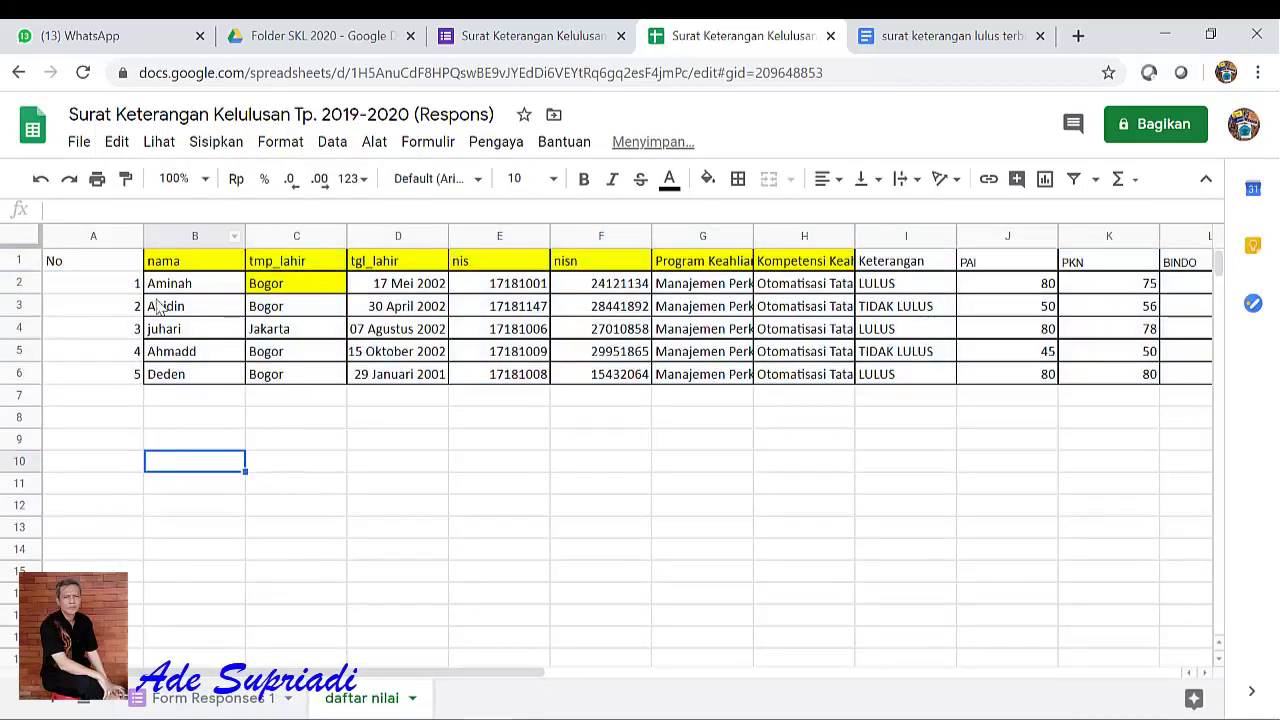
drag(143, 238, 83, 252)
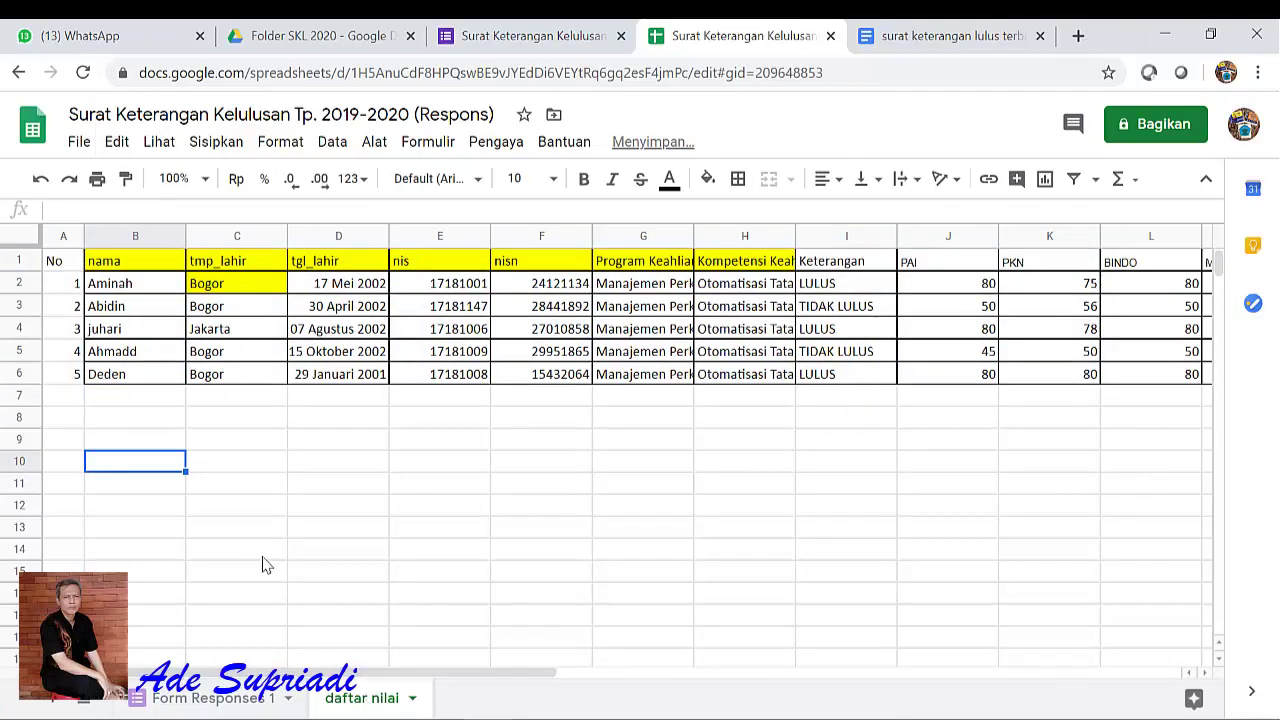
Step: Examine the pasted table's columns in "daftar nilai" from nama through Keterangan and the subject grades to Rata-rata
click(136, 400)
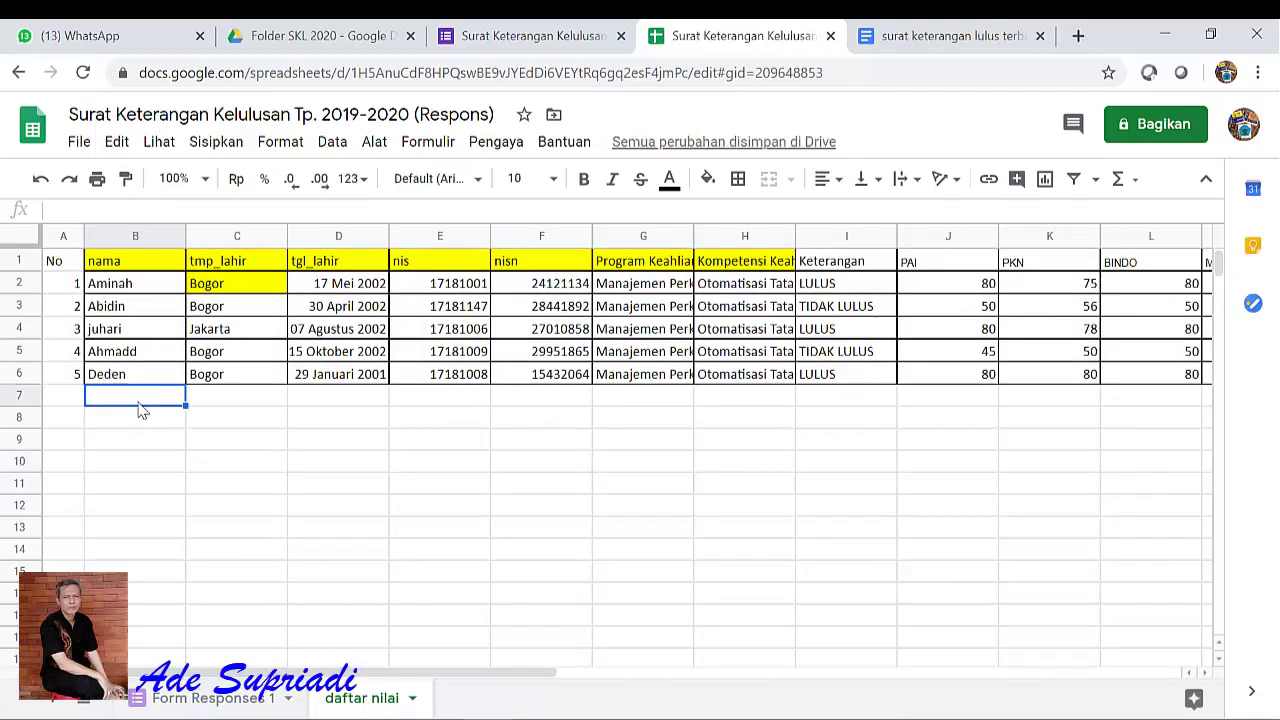
key(Right)
key(Right)
key(Right)
key(Right)
key(Right)
key(Right)
key(Right)
key(Right)
key(Right)
key(Right)
key(Right)
key(Right)
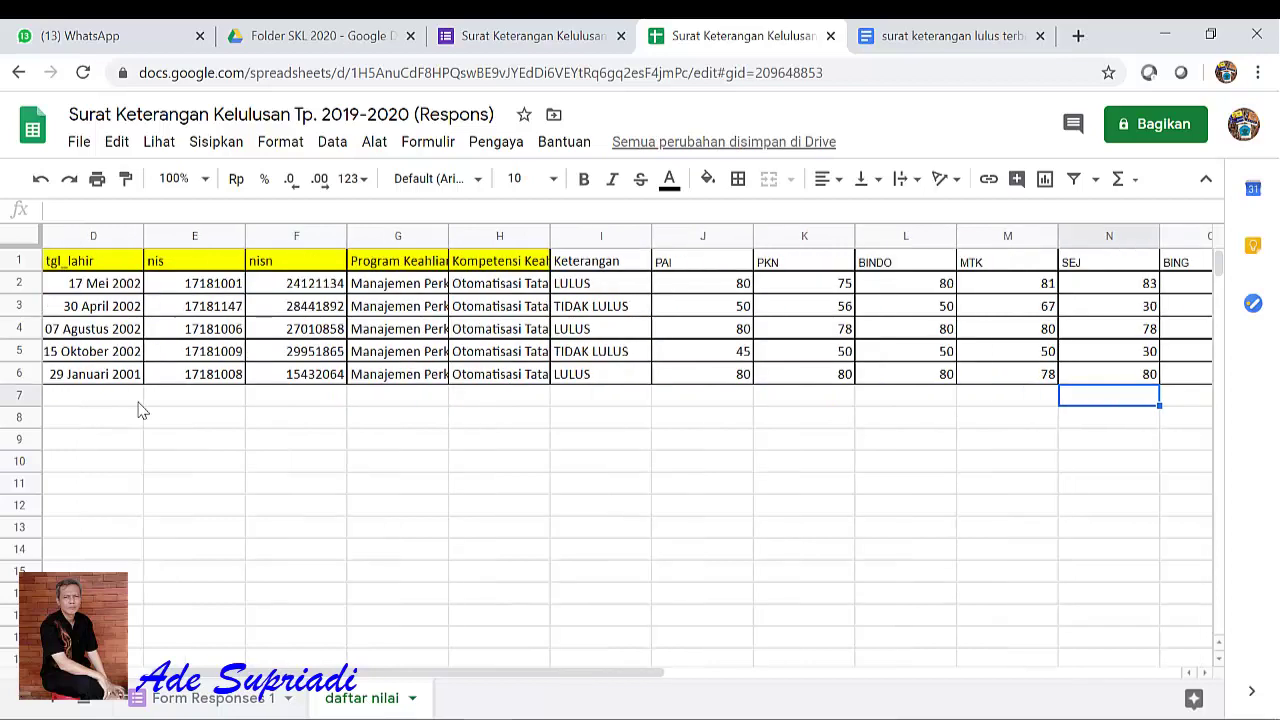
key(Right)
key(Right)
key(Right)
key(Right)
key(Right)
key(Right)
key(Right)
key(Right)
key(Right)
key(Right)
key(Right)
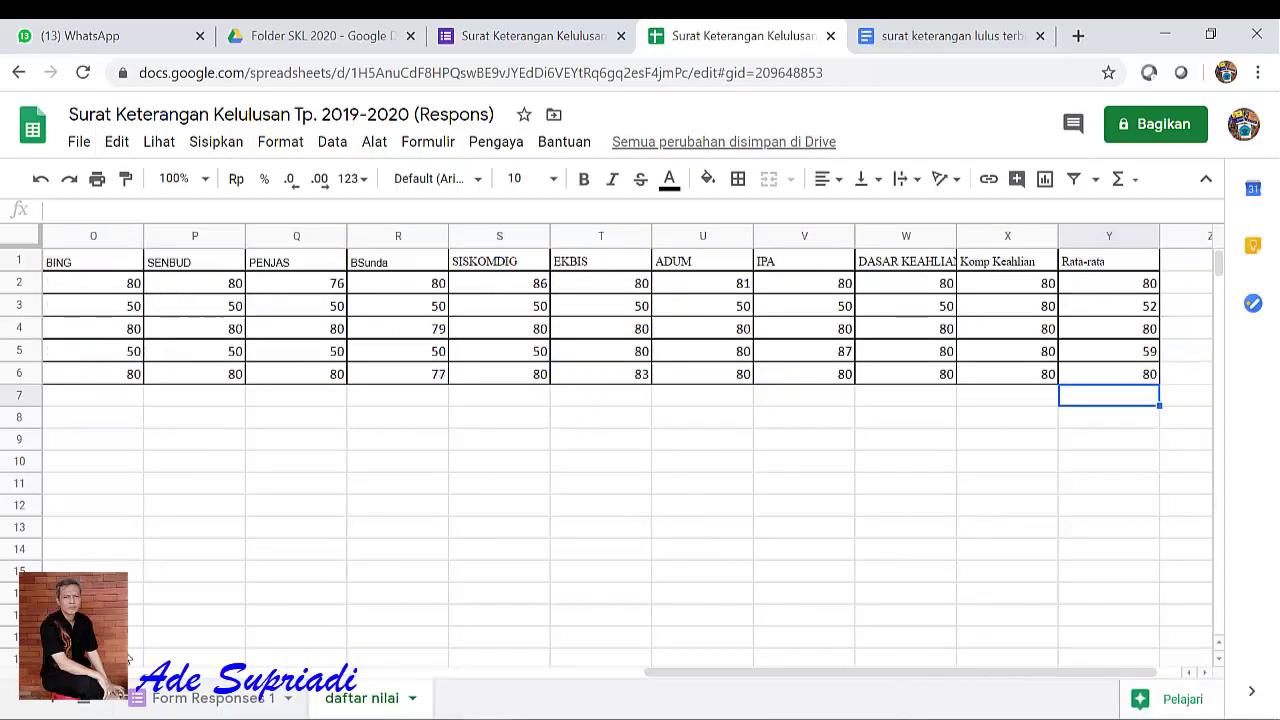
drag(660, 672, 255, 716)
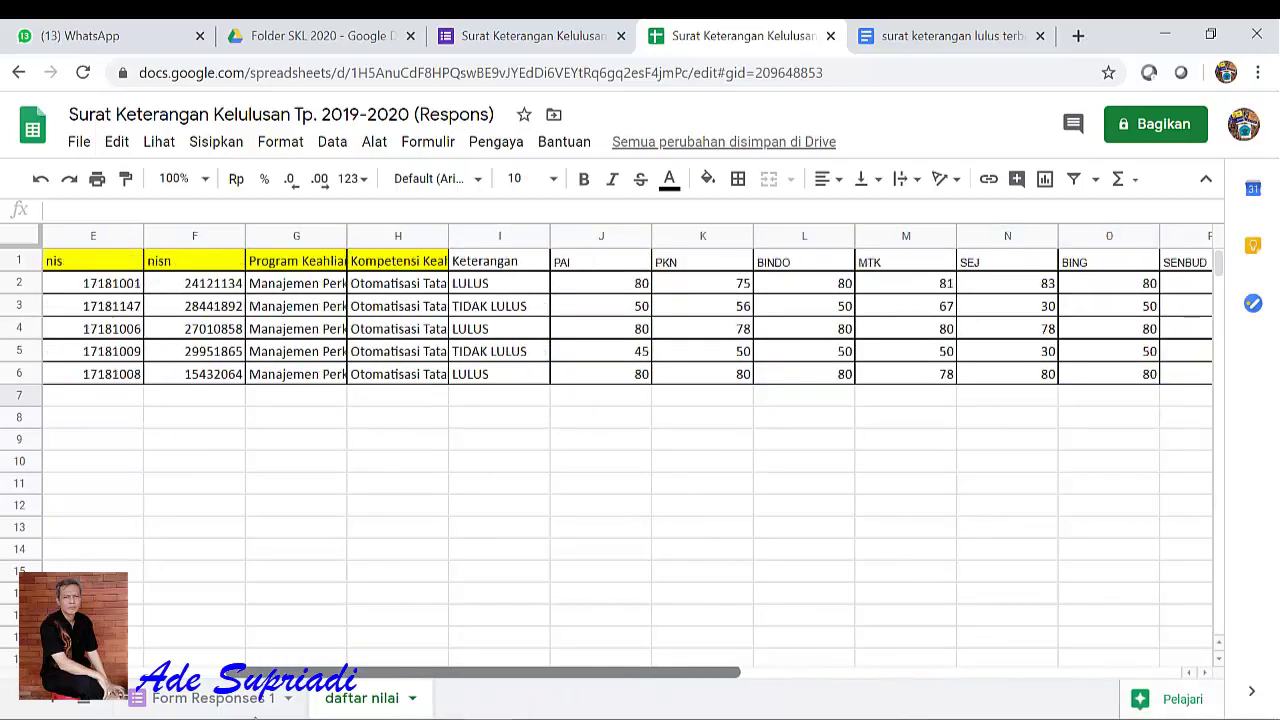
click(540, 240)
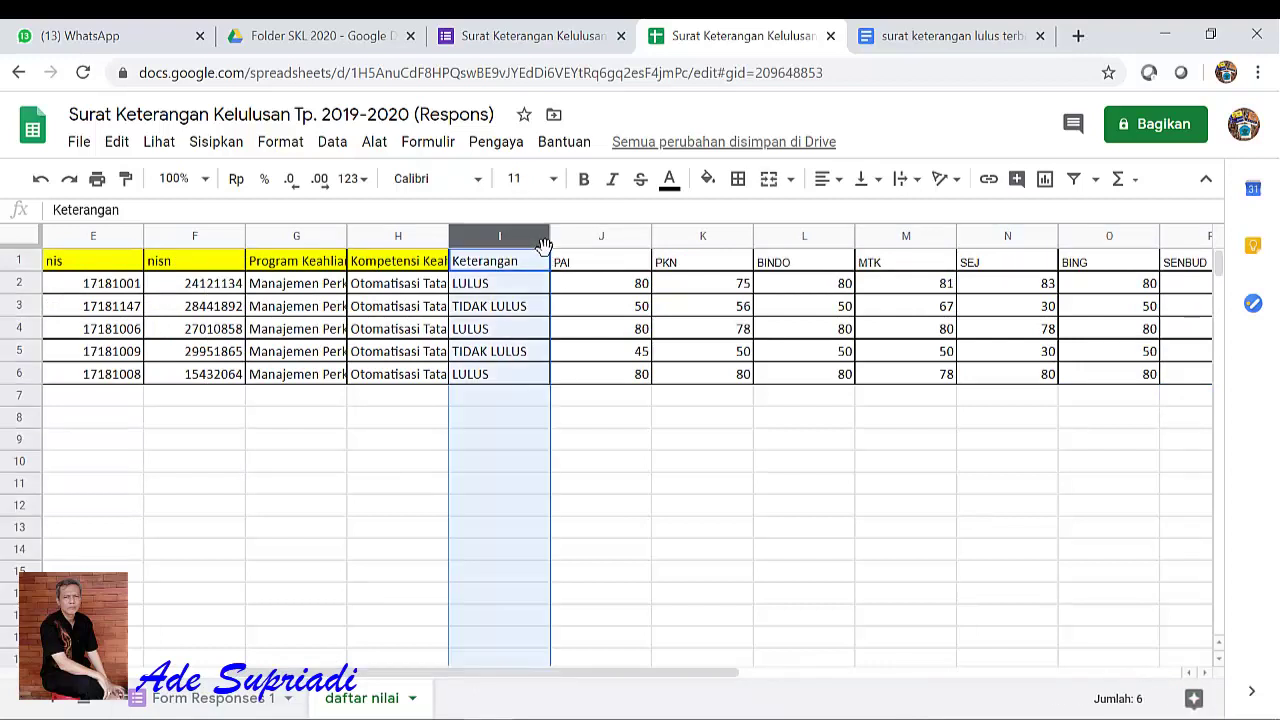
key(shift+Right)
key(shift+Right)
key(shift+Right)
key(shift+Right)
key(shift+Right)
key(shift+Right)
key(shift+Right)
key(shift+Right)
key(shift+Right)
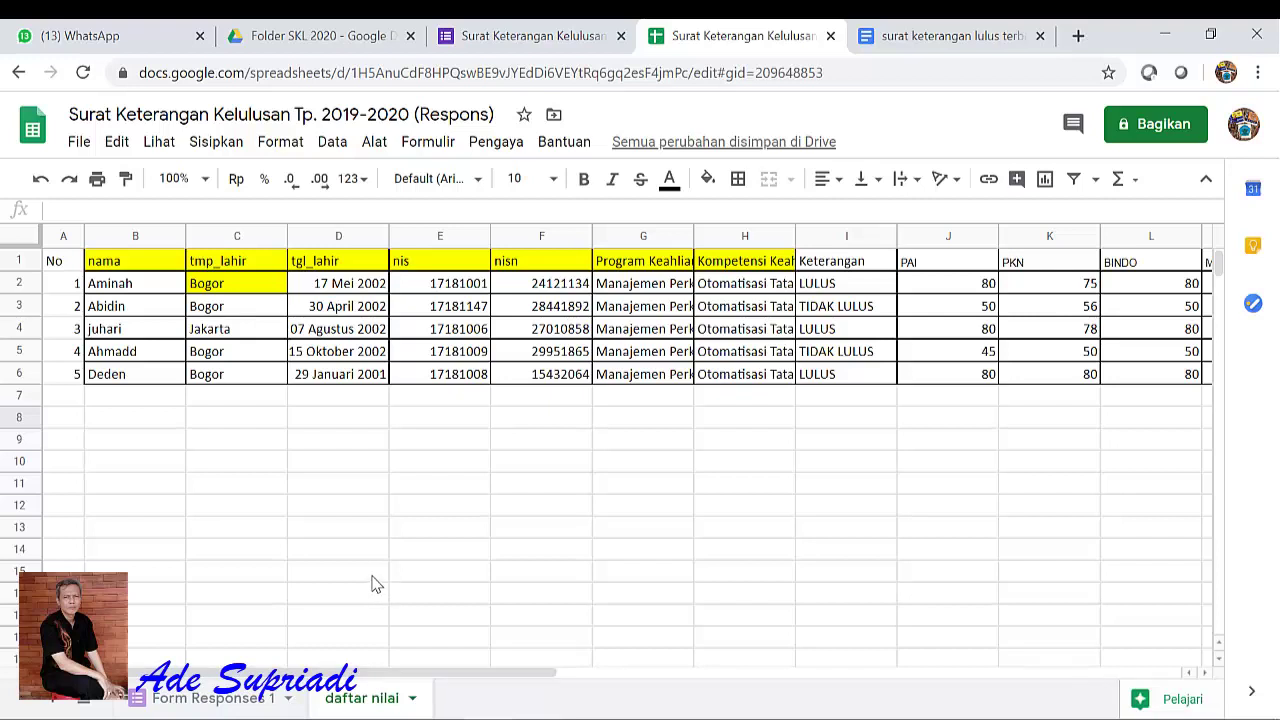
Step: Check the Form Responses 1 headers and the form's questions, and open the form's live preview
click(250, 698)
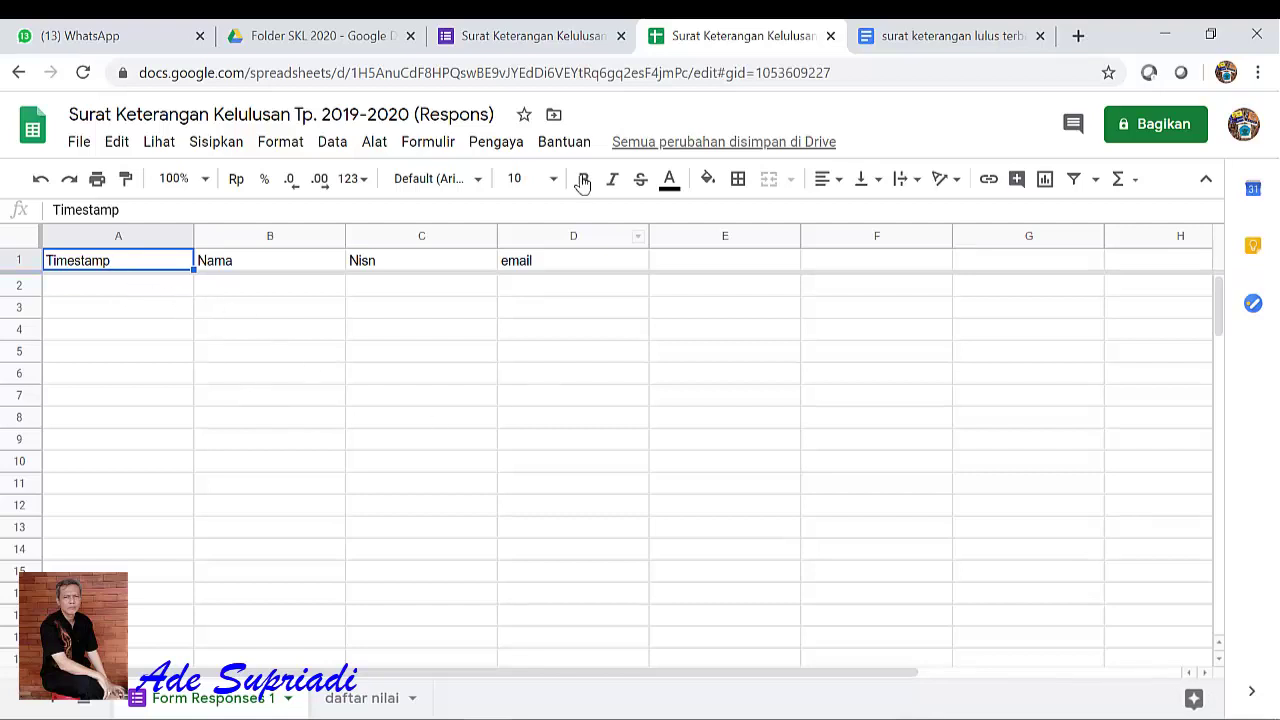
click(546, 48)
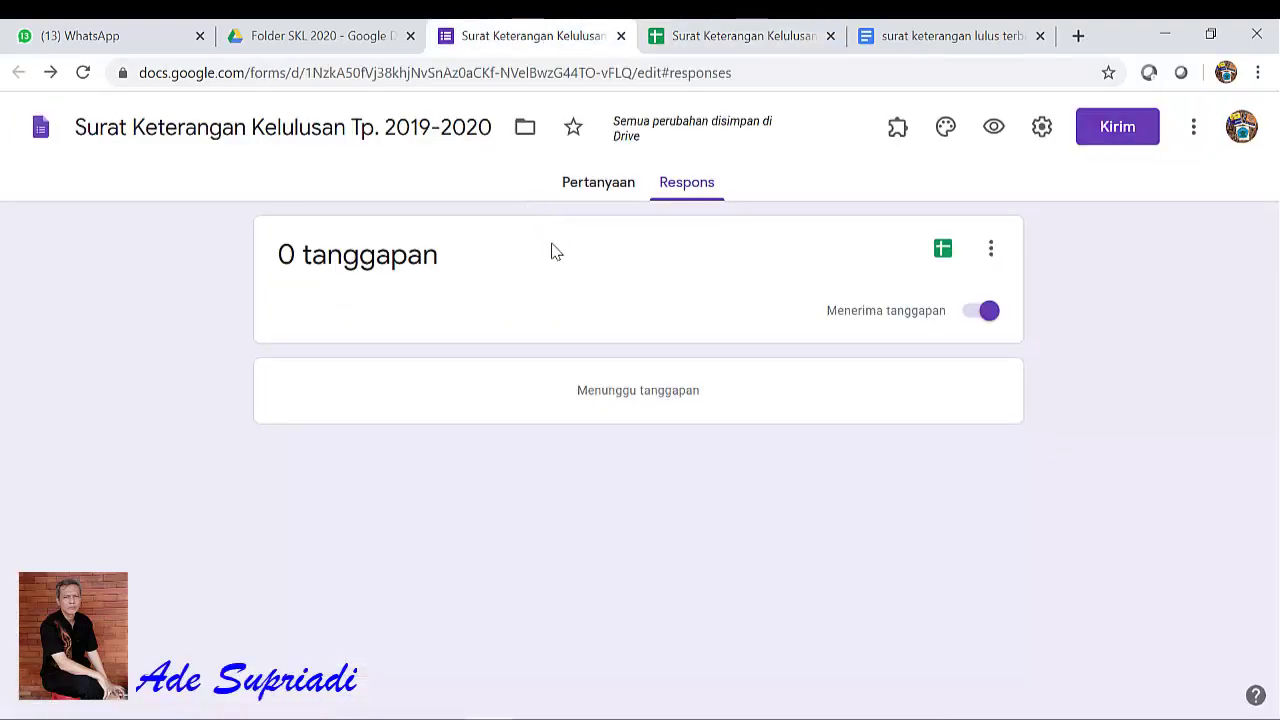
click(597, 188)
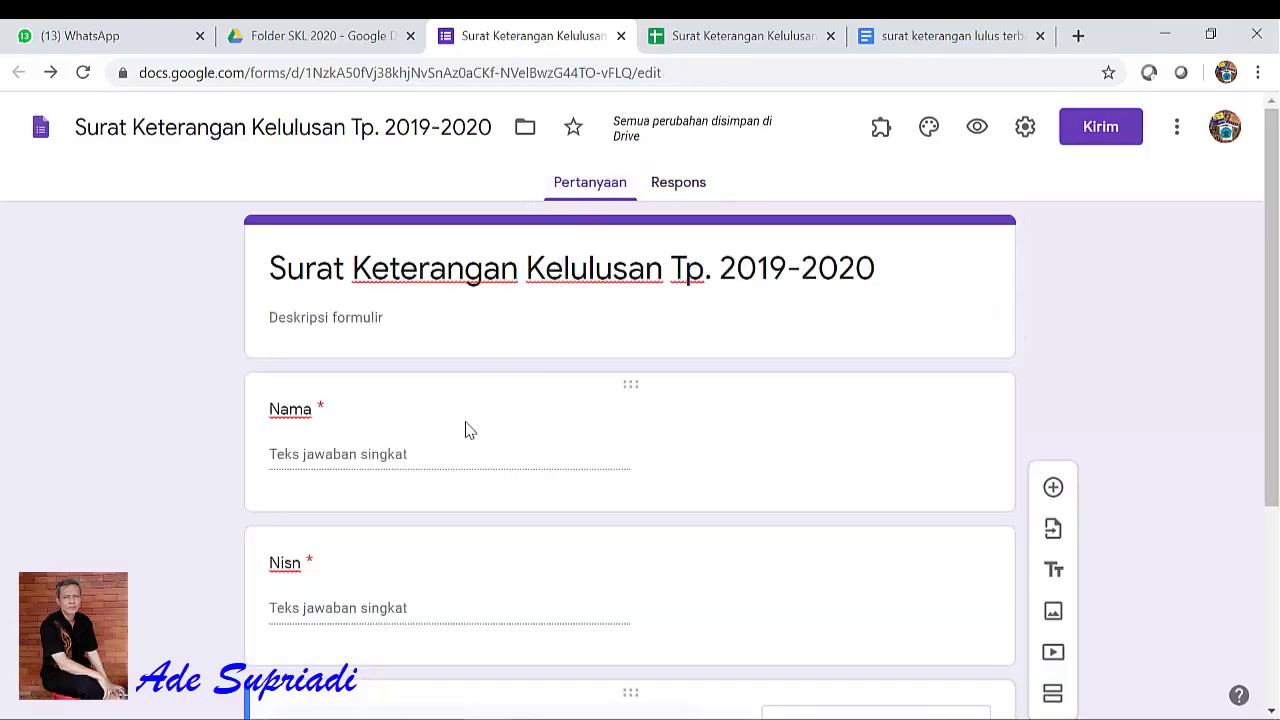
scroll(465, 430, down, 1)
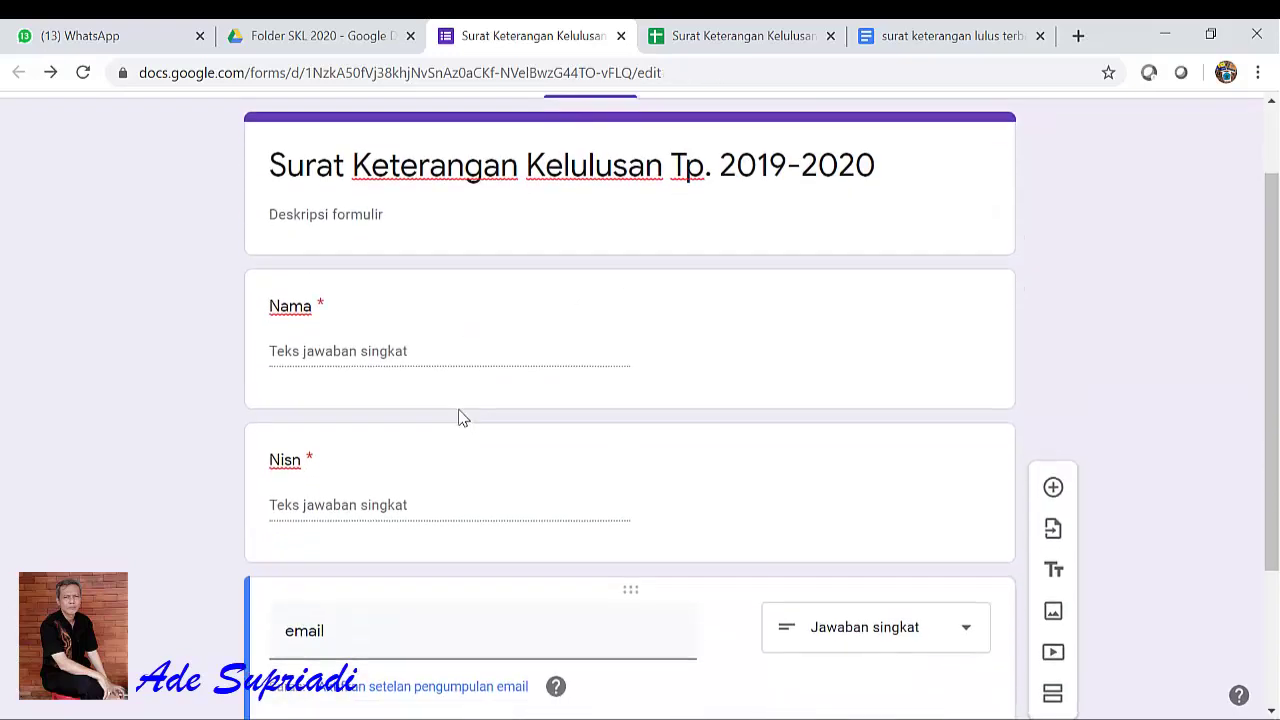
click(392, 350)
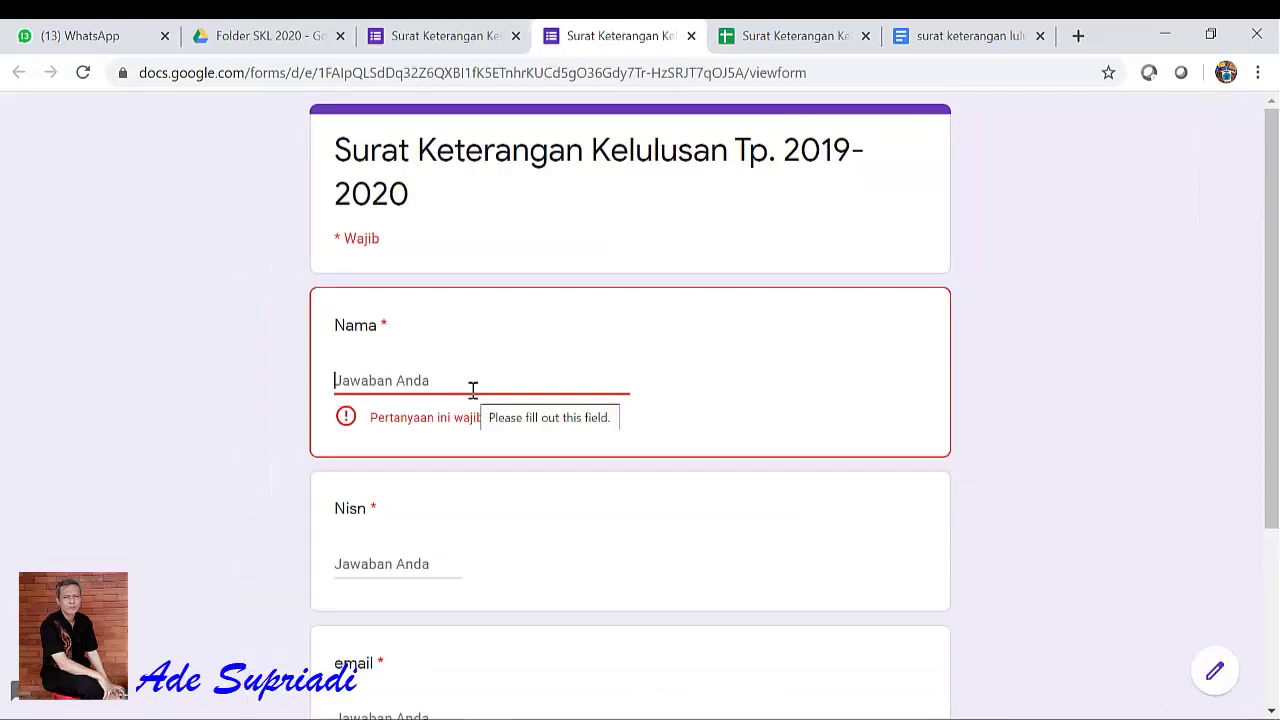
Step: Fill in the form with the student's name, NISN and email address, and submit the response
click(473, 390)
text(Amin)
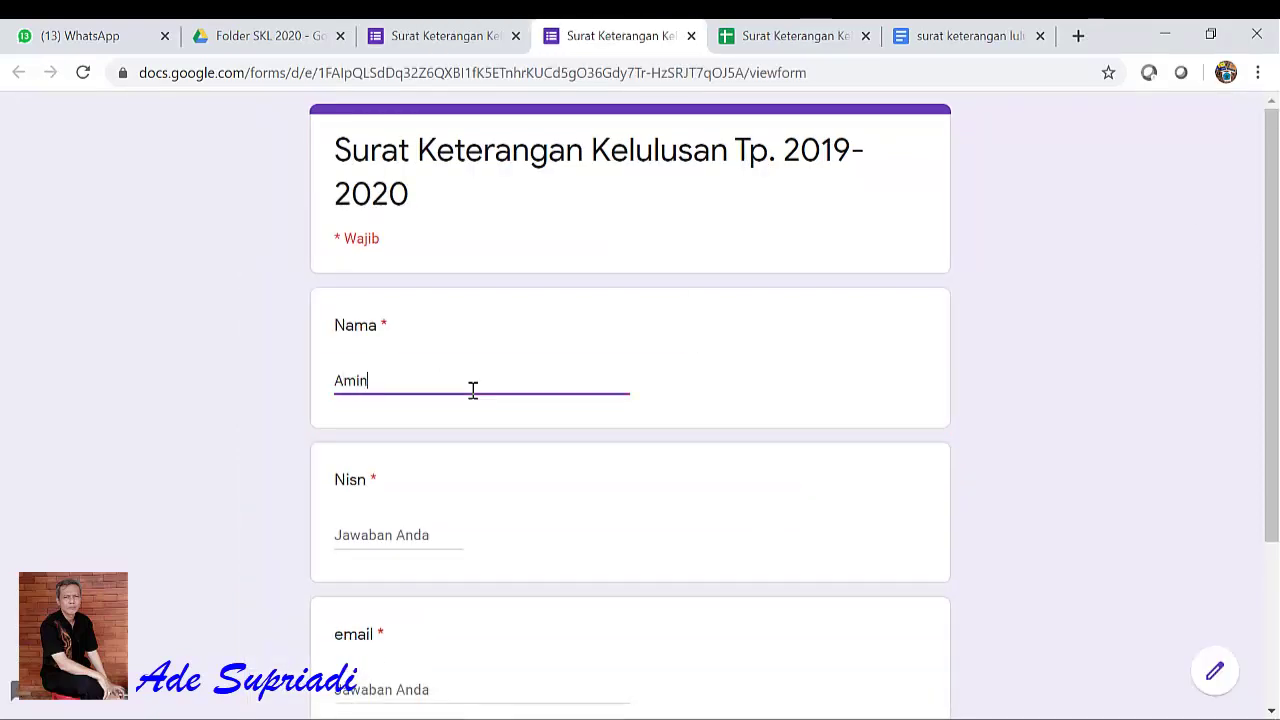
text(ah)
key(Tab)
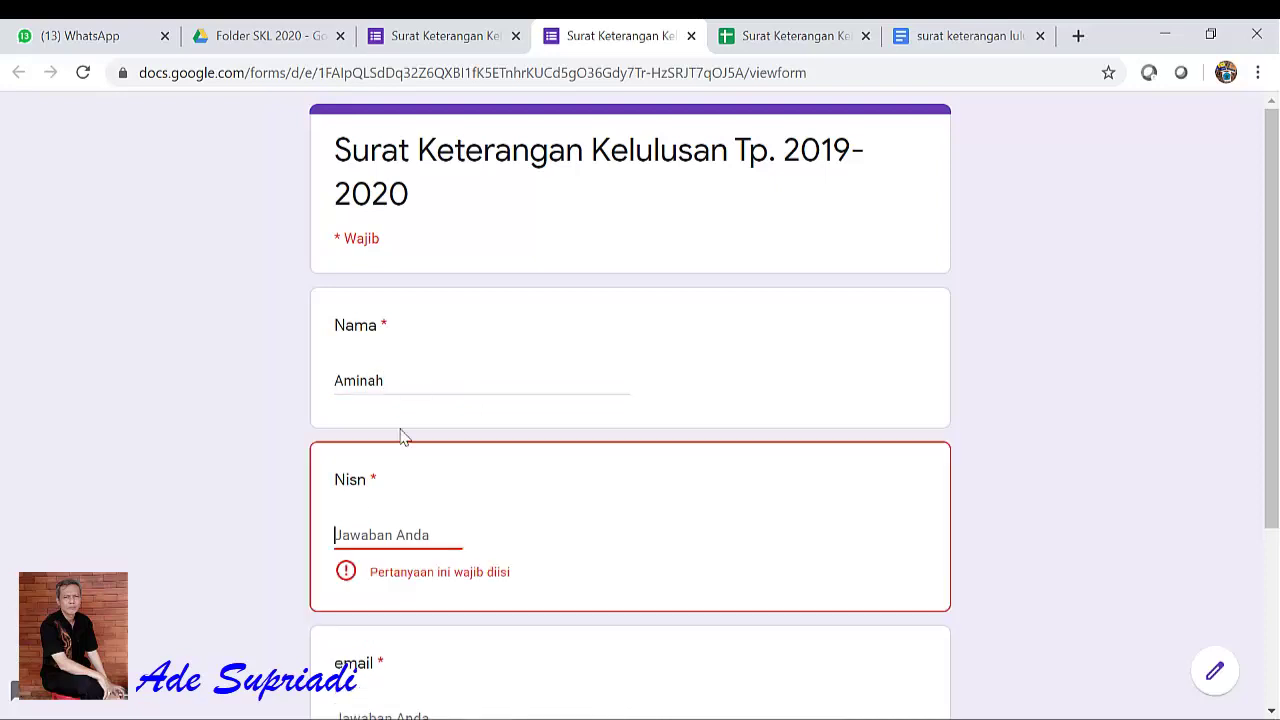
right_click(363, 533)
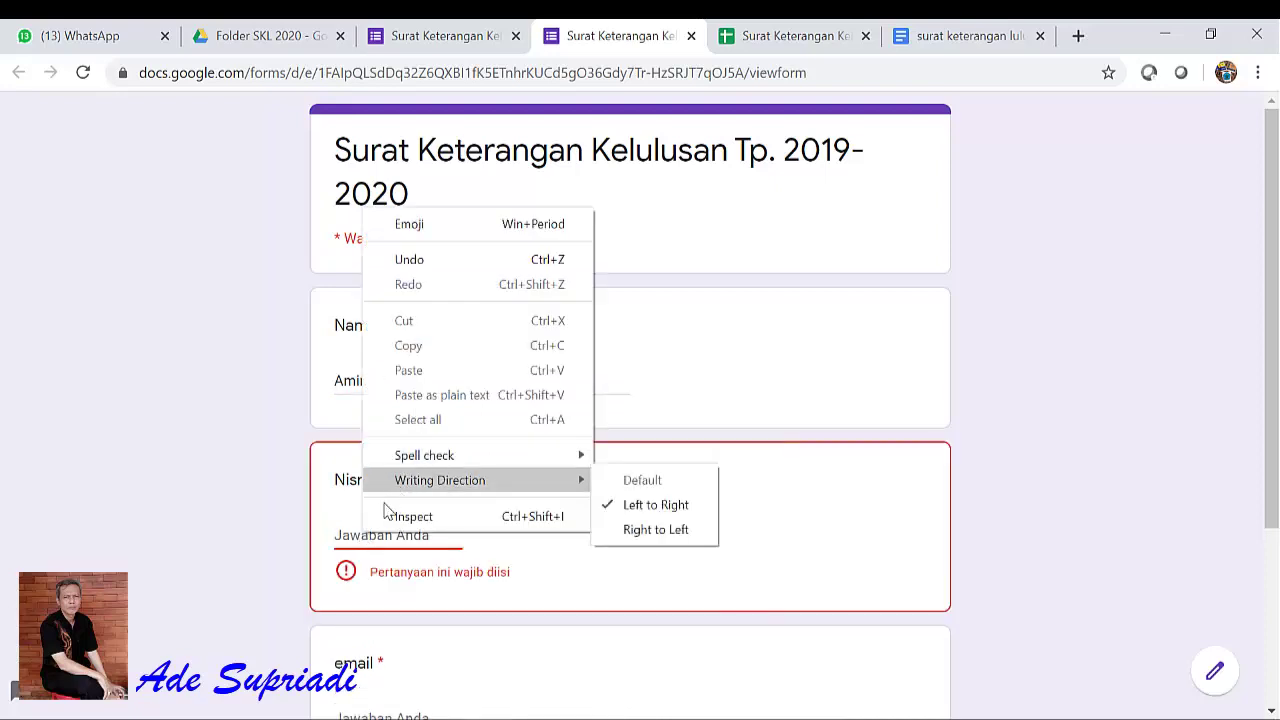
click(356, 537)
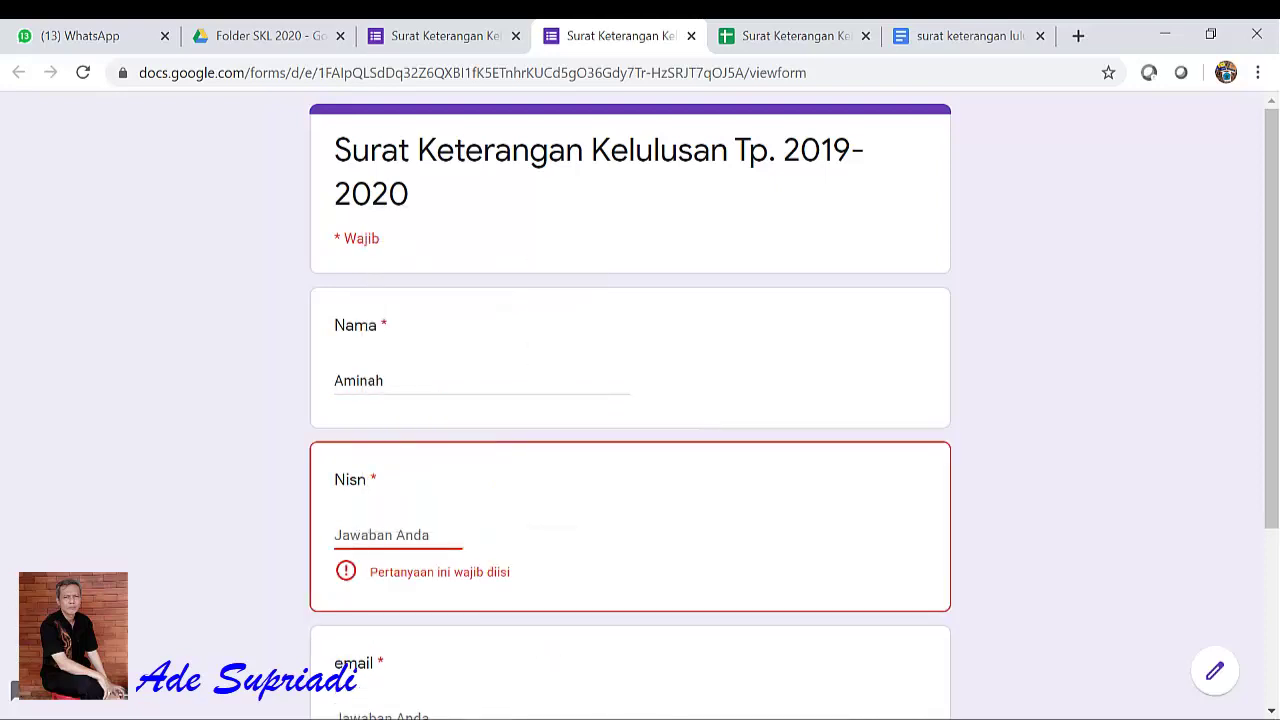
key(ctrl+v)
scroll(420, 515, down, 1)
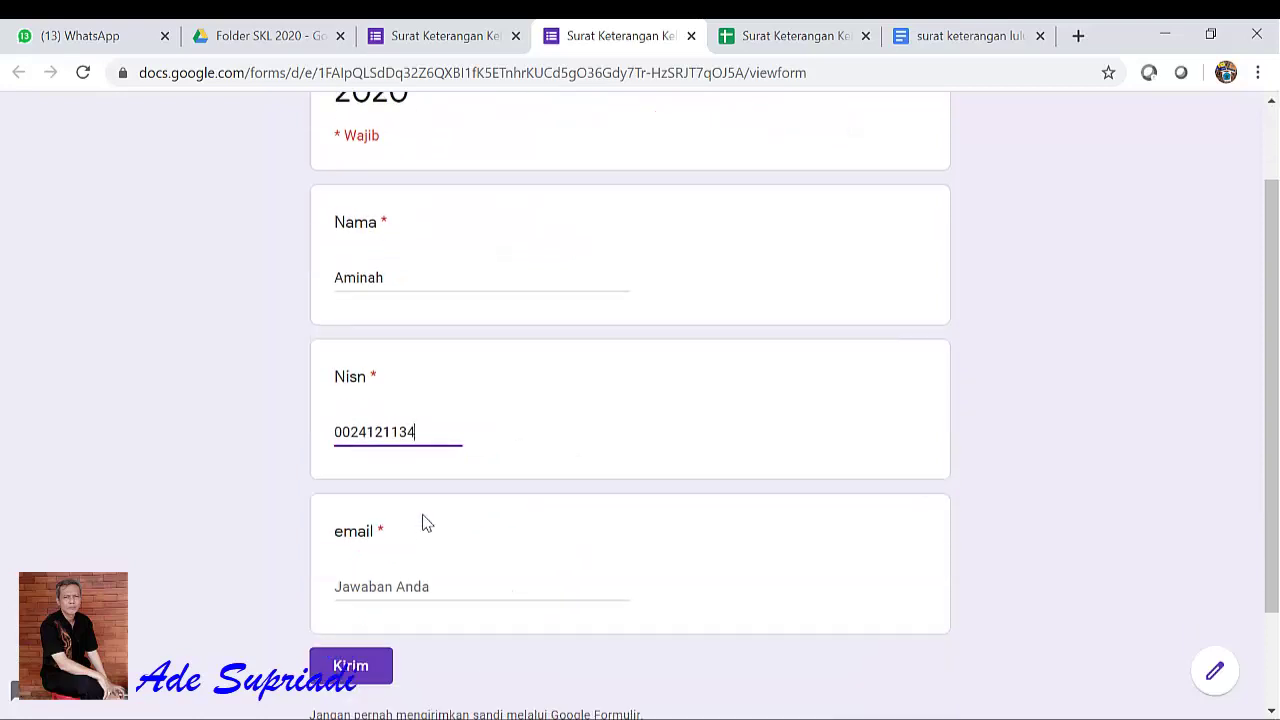
click(386, 580)
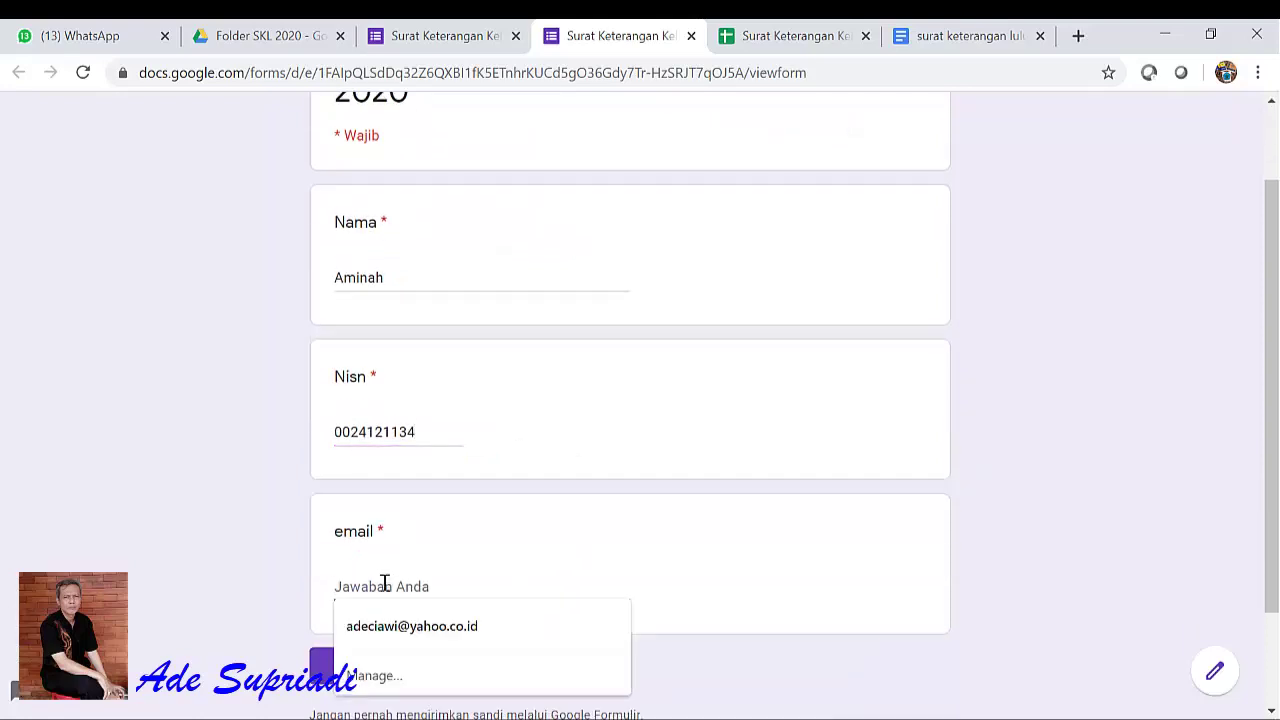
click(398, 625)
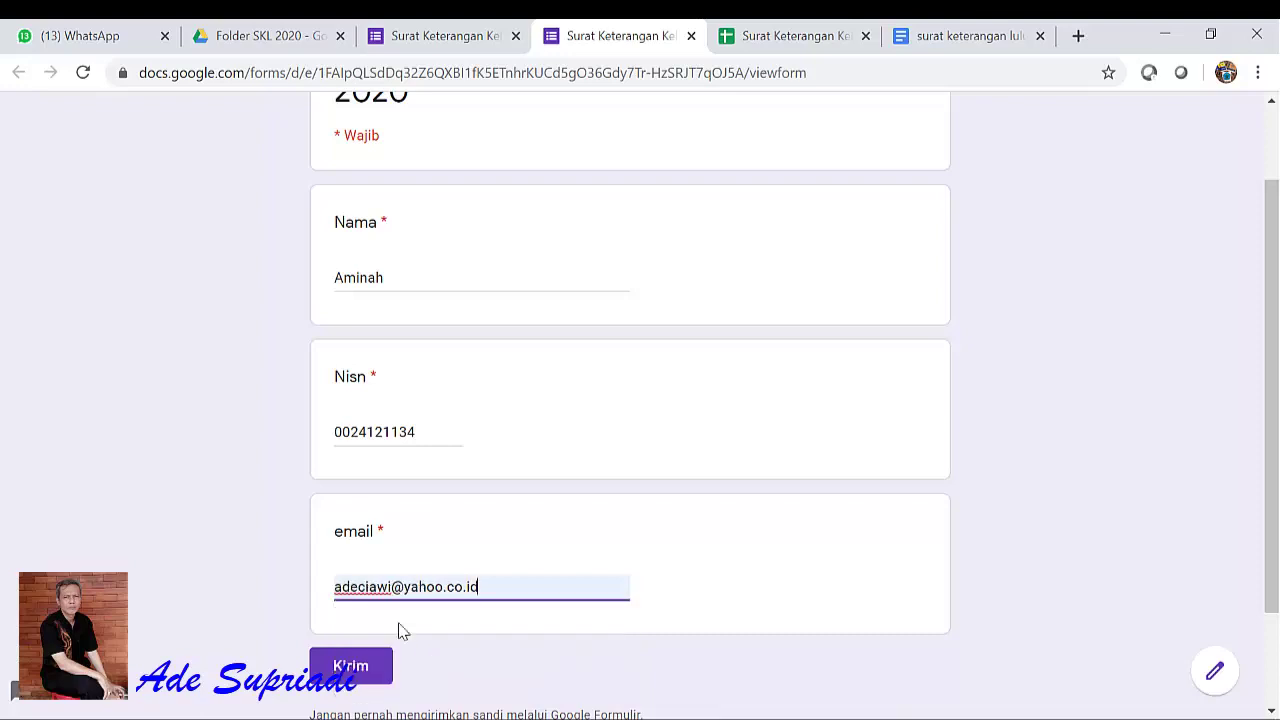
click(372, 667)
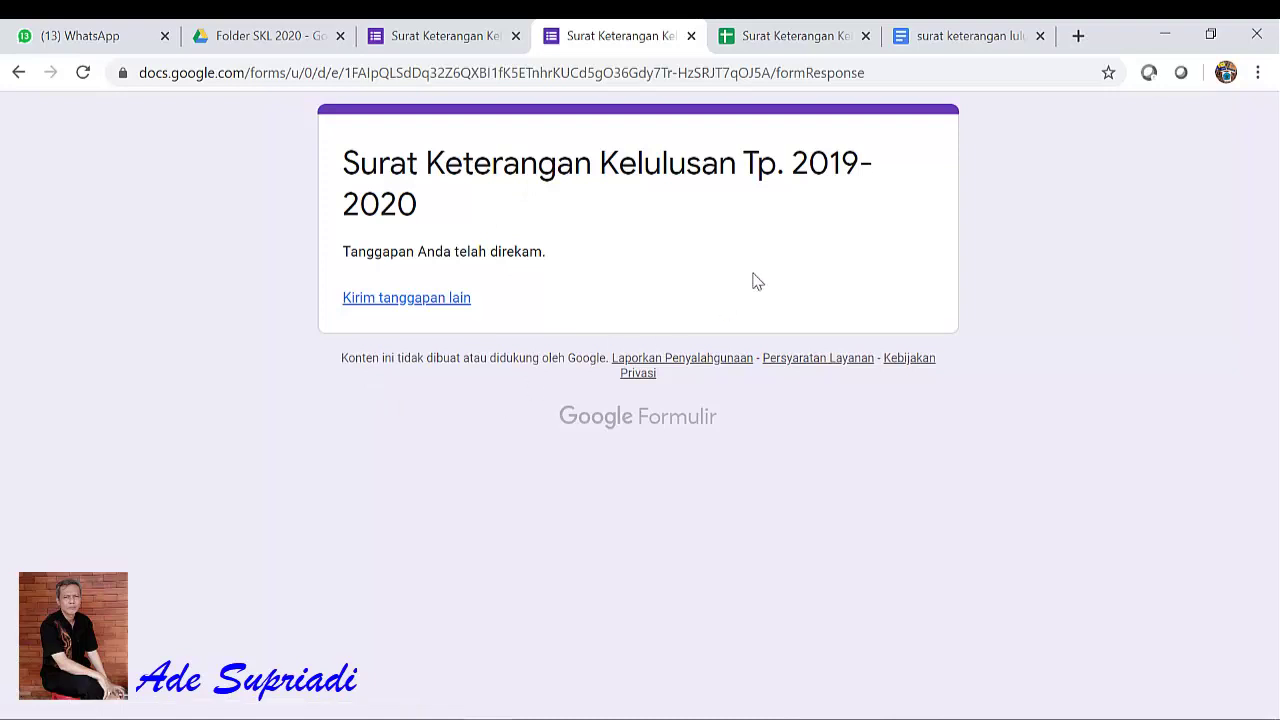
Step: Check the submitted row in Form Responses 1 and add the header "email" in cell Z1 of "daftar nilai"
click(806, 42)
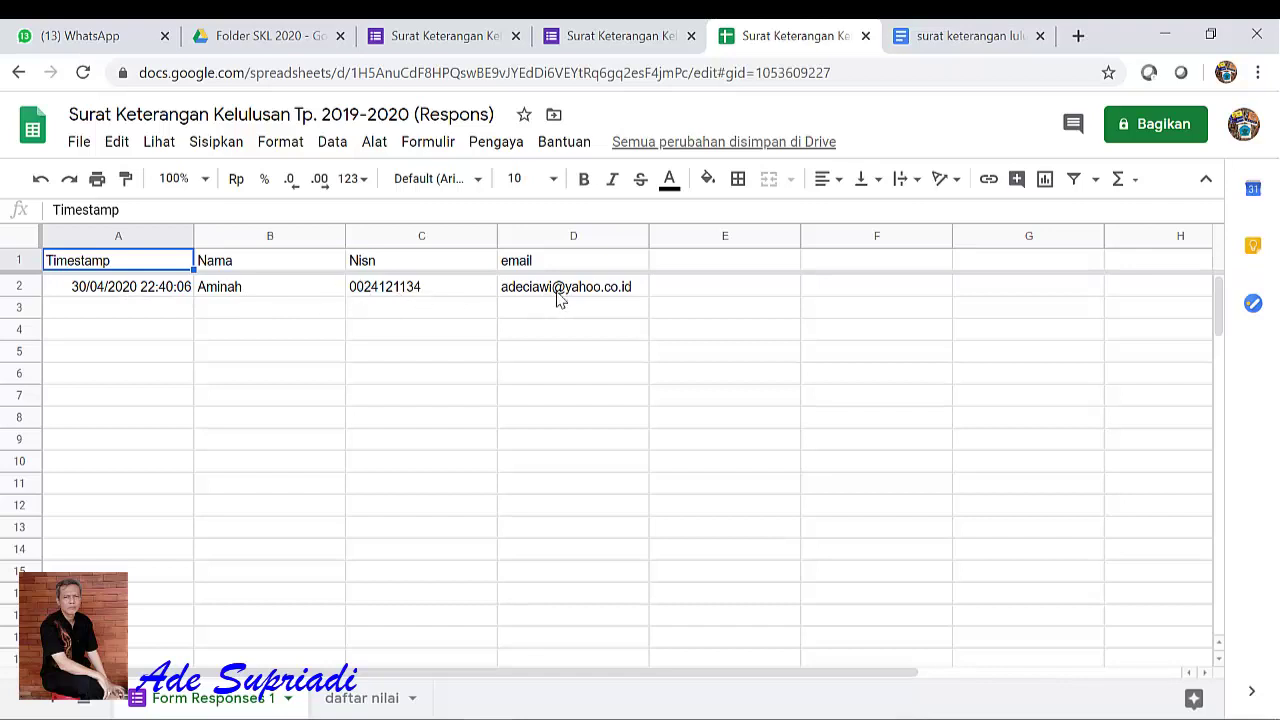
click(360, 698)
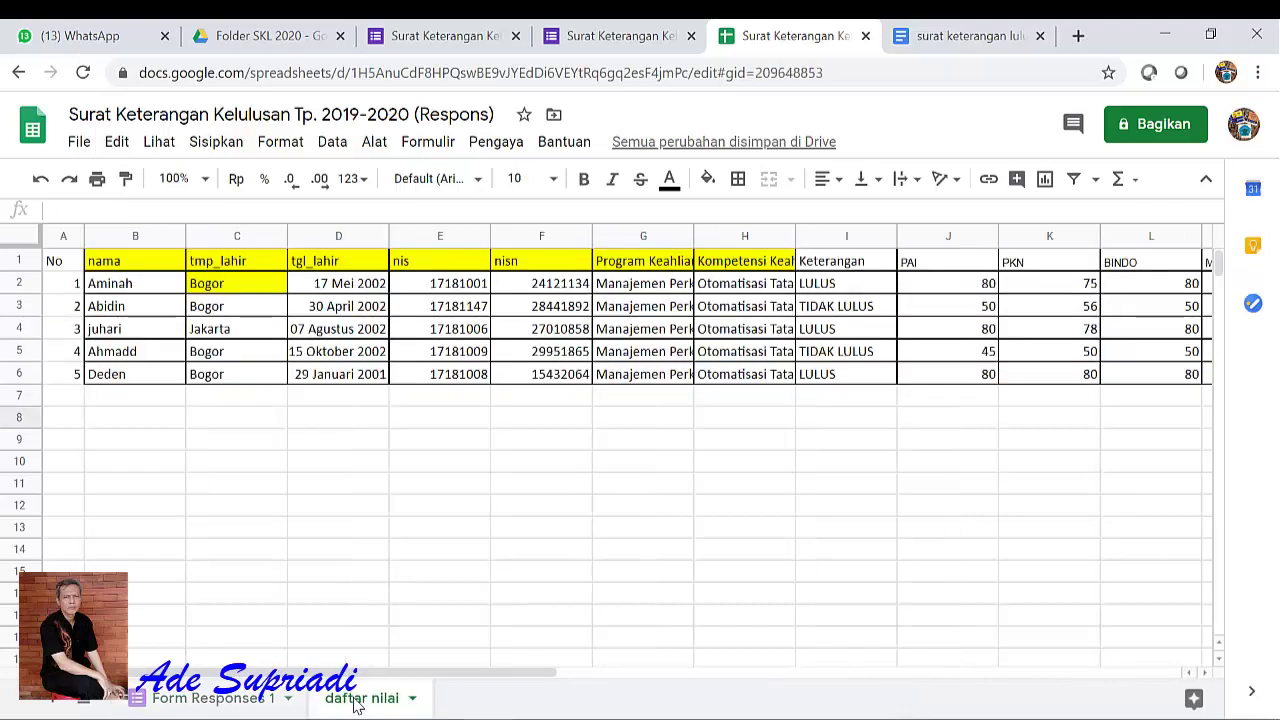
click(152, 262)
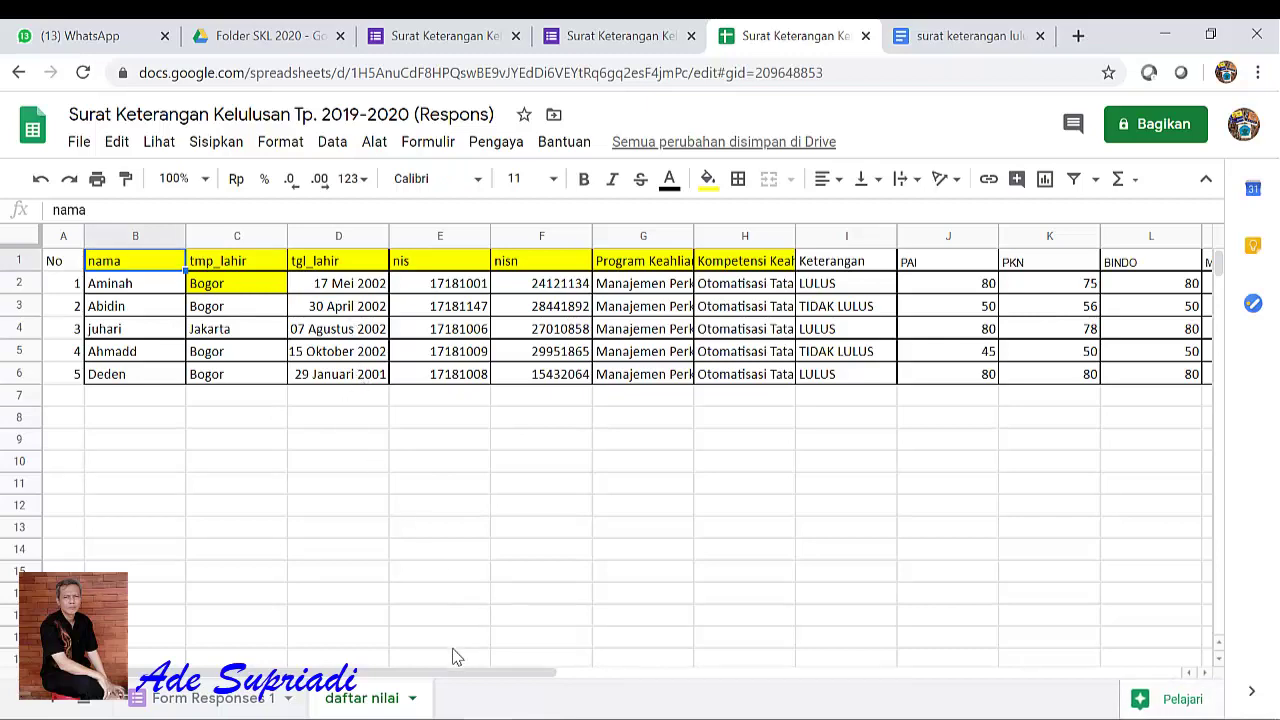
drag(457, 672, 1110, 700)
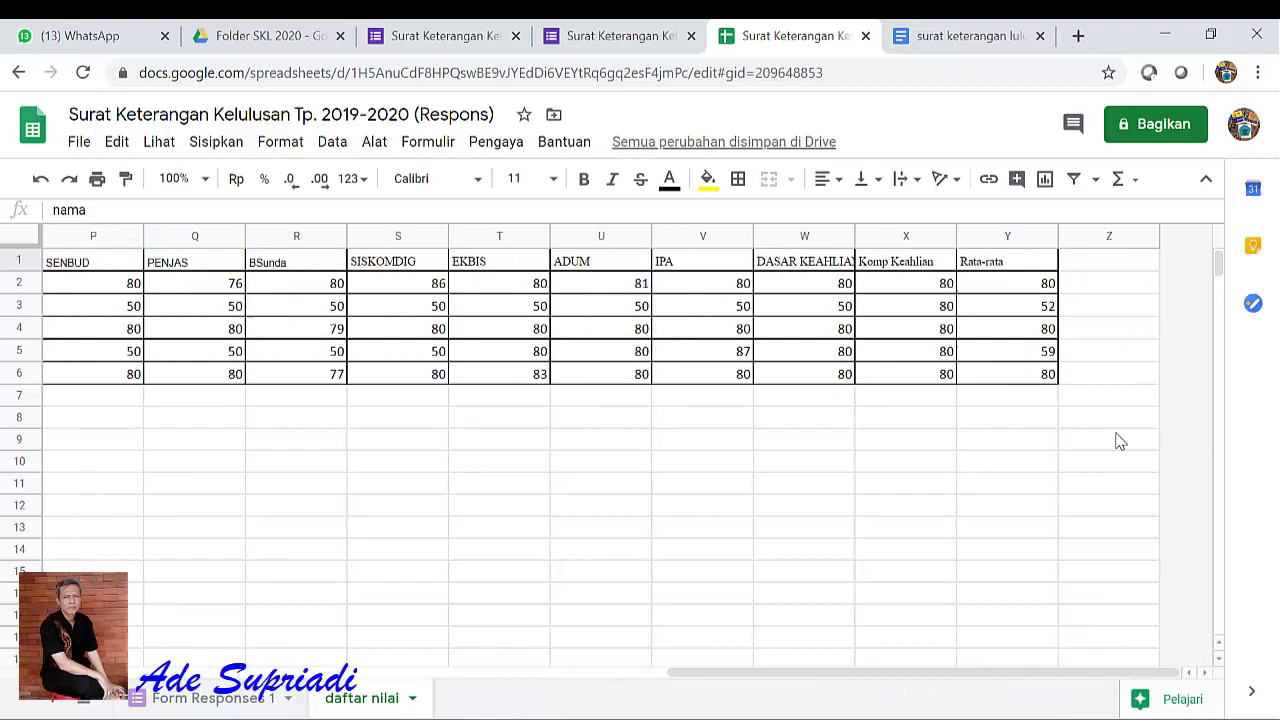
click(1089, 266)
text(e)
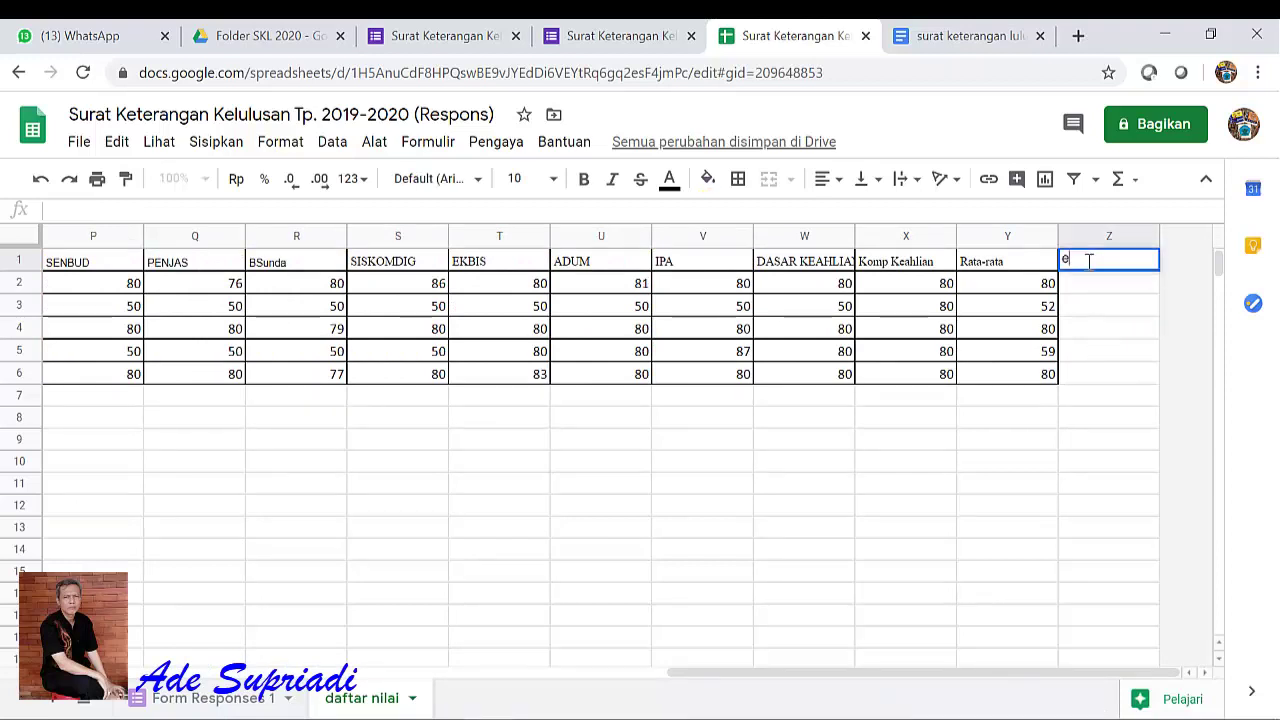
text(mail)
key(Return)
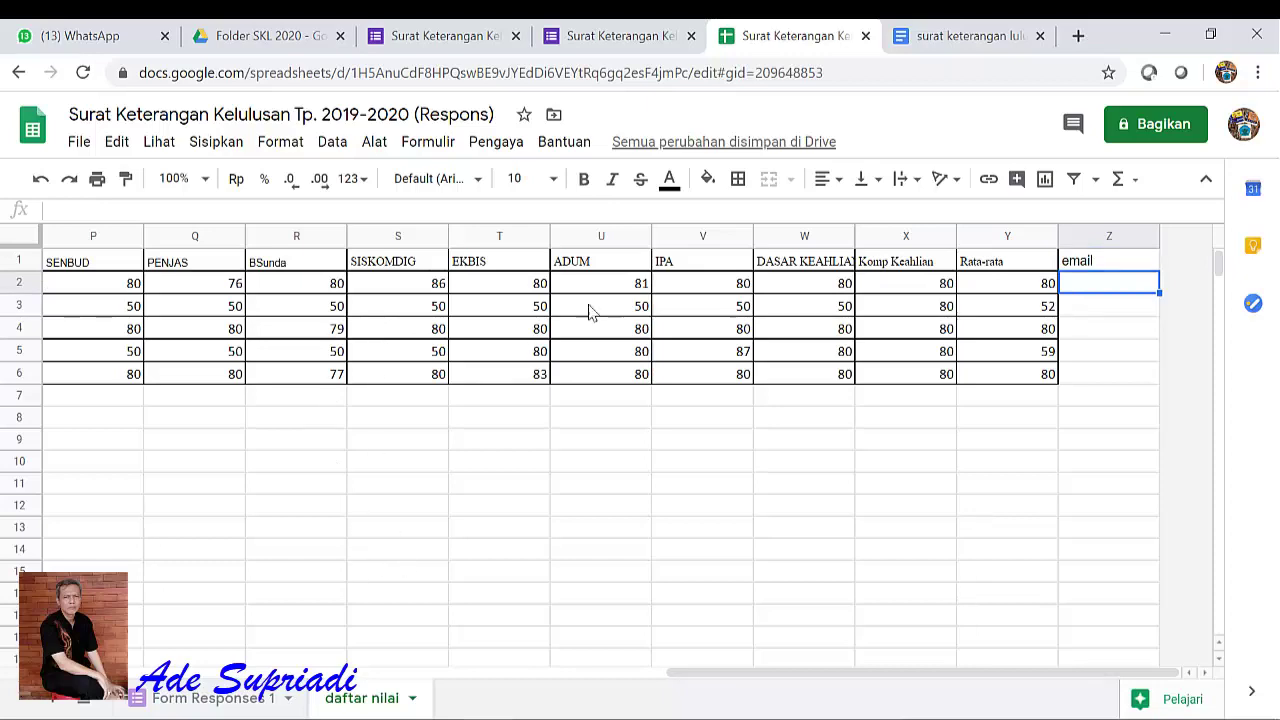
Step: Review the merge fields in the "surat keterangan lulus terbaru Contoh merge" letter template
click(955, 36)
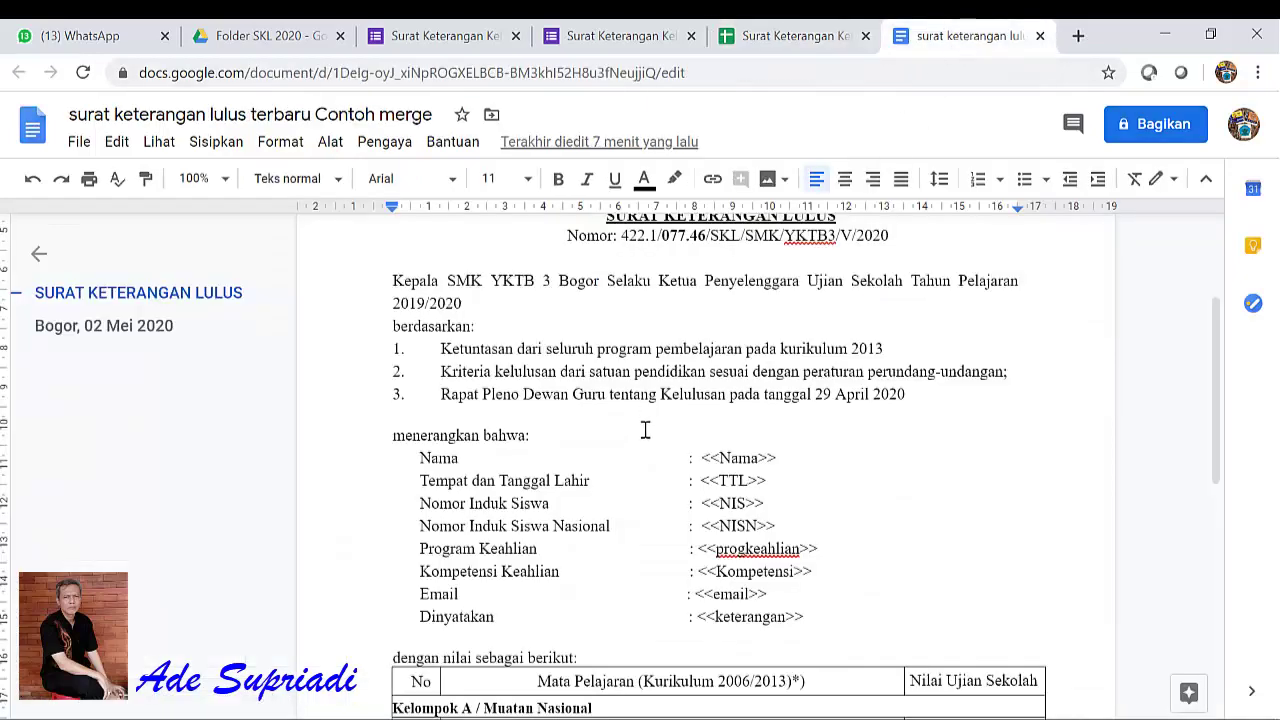
scroll(645, 430, up, 1)
scroll(645, 430, down, 4)
scroll(646, 429, up, 4)
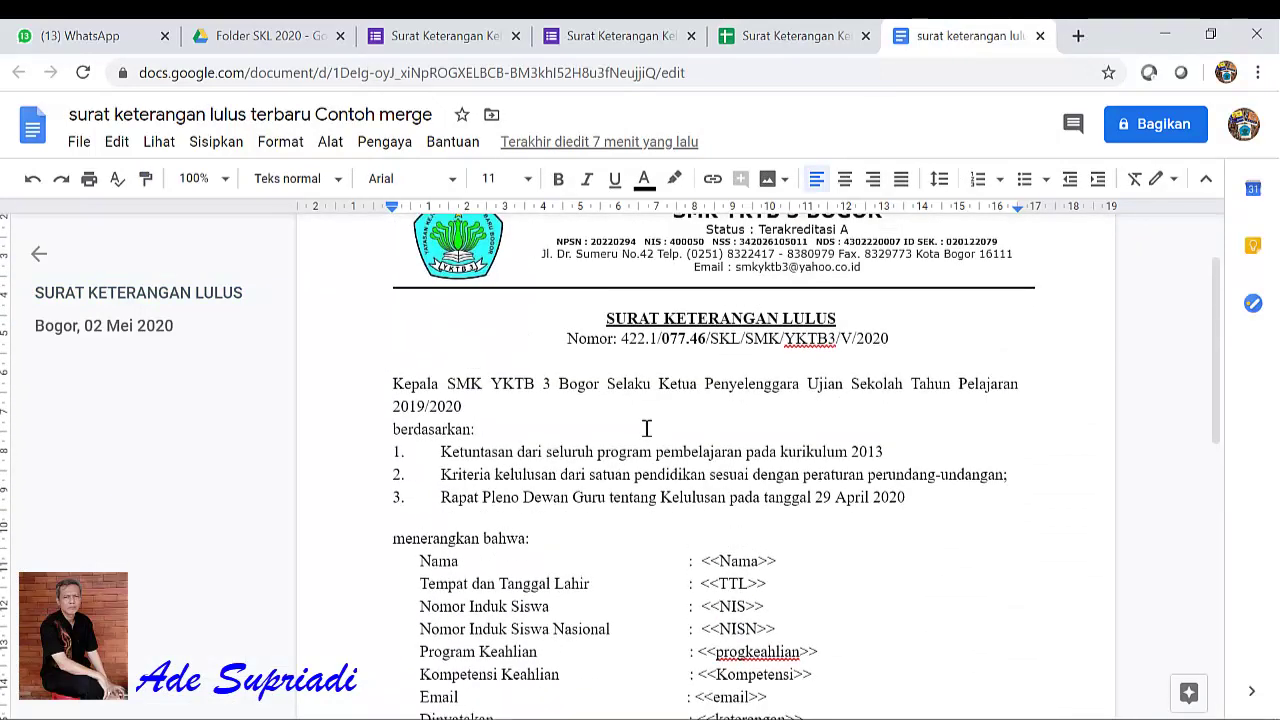
scroll(646, 429, down, 2)
Step: Enter =VLOOKUP(F2;'Form Responses 1'!$C$2:$D$17;2;false) in cell Z2 of the "daftar nilai" sheet to fetch the student's email
click(793, 38)
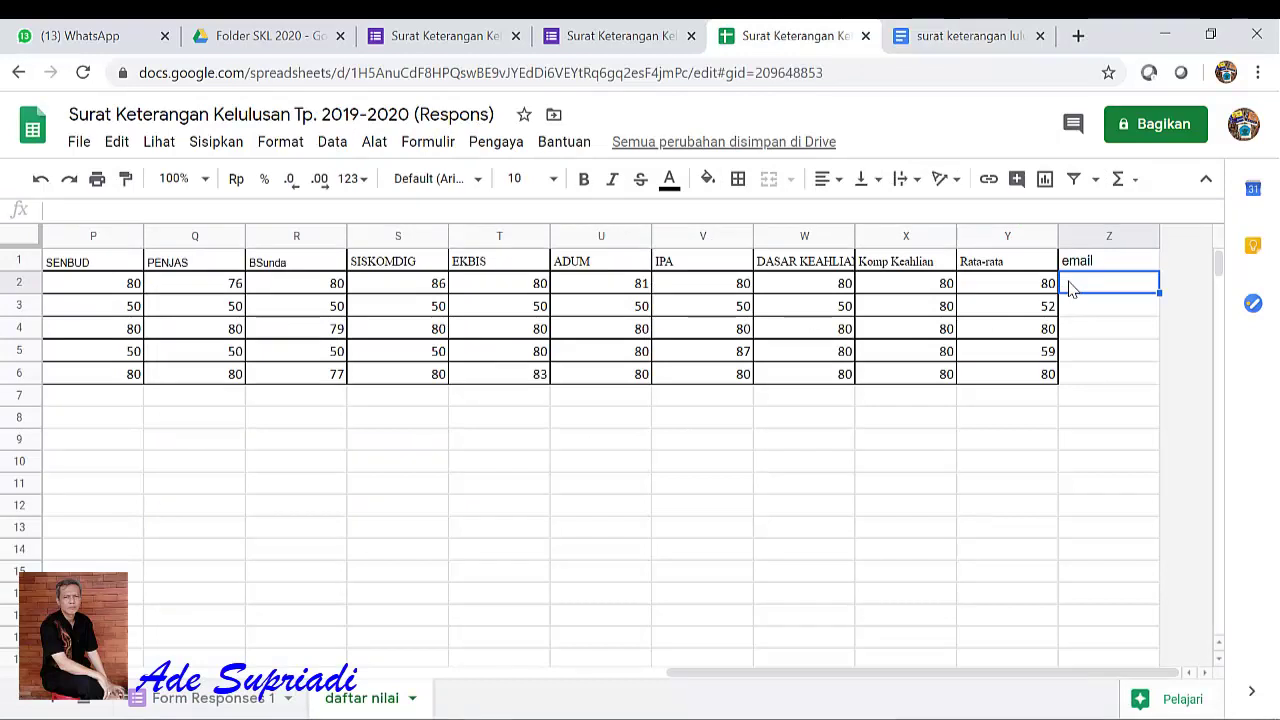
text(=)
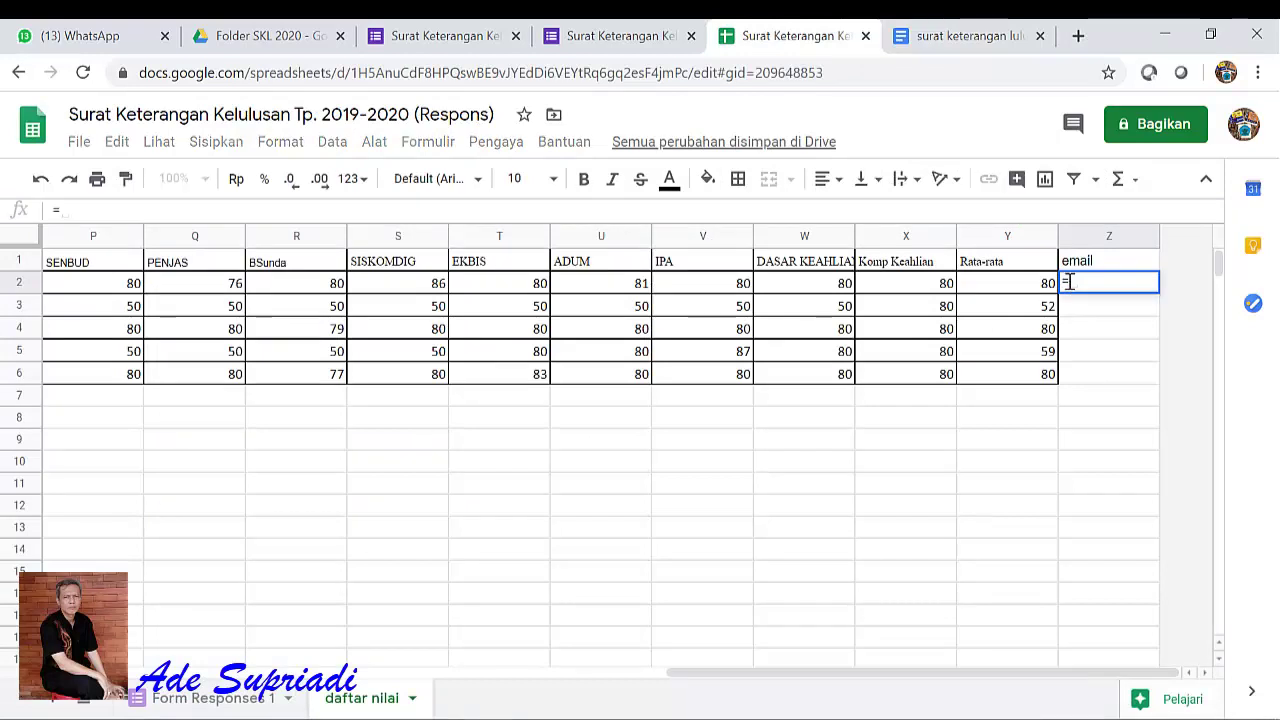
text(vlo)
key(Tab)
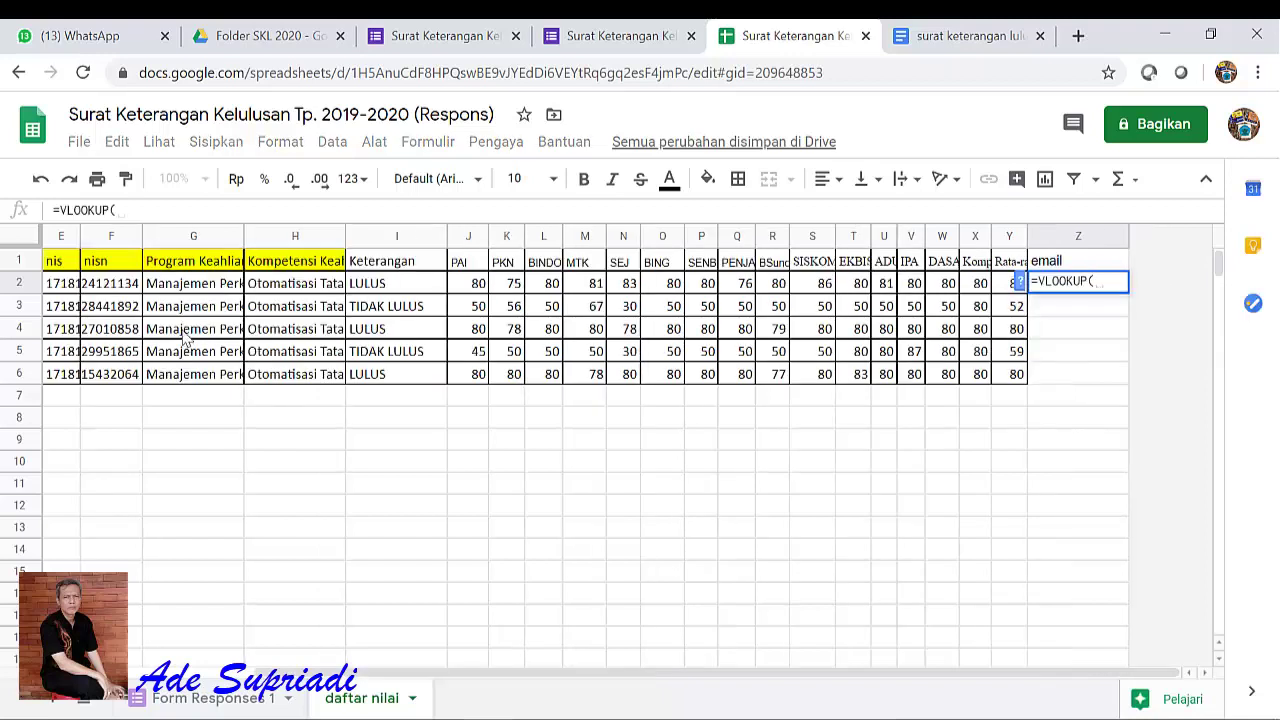
click(135, 290)
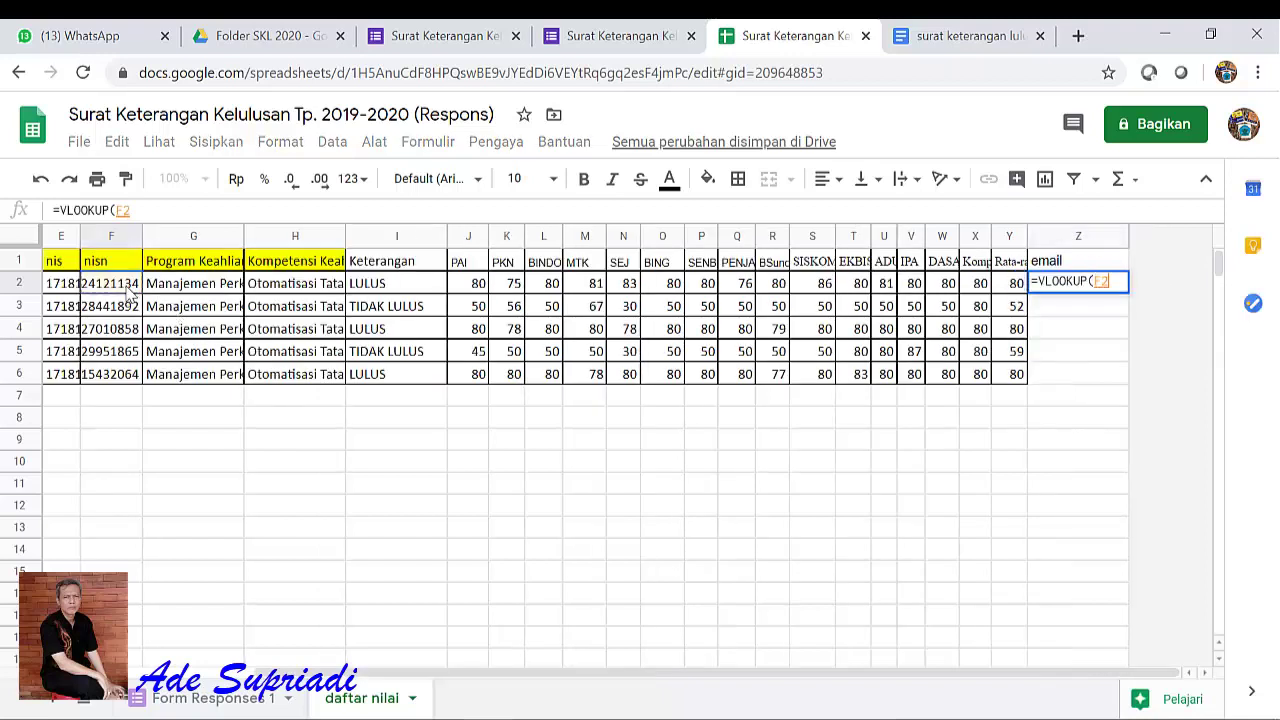
click(195, 699)
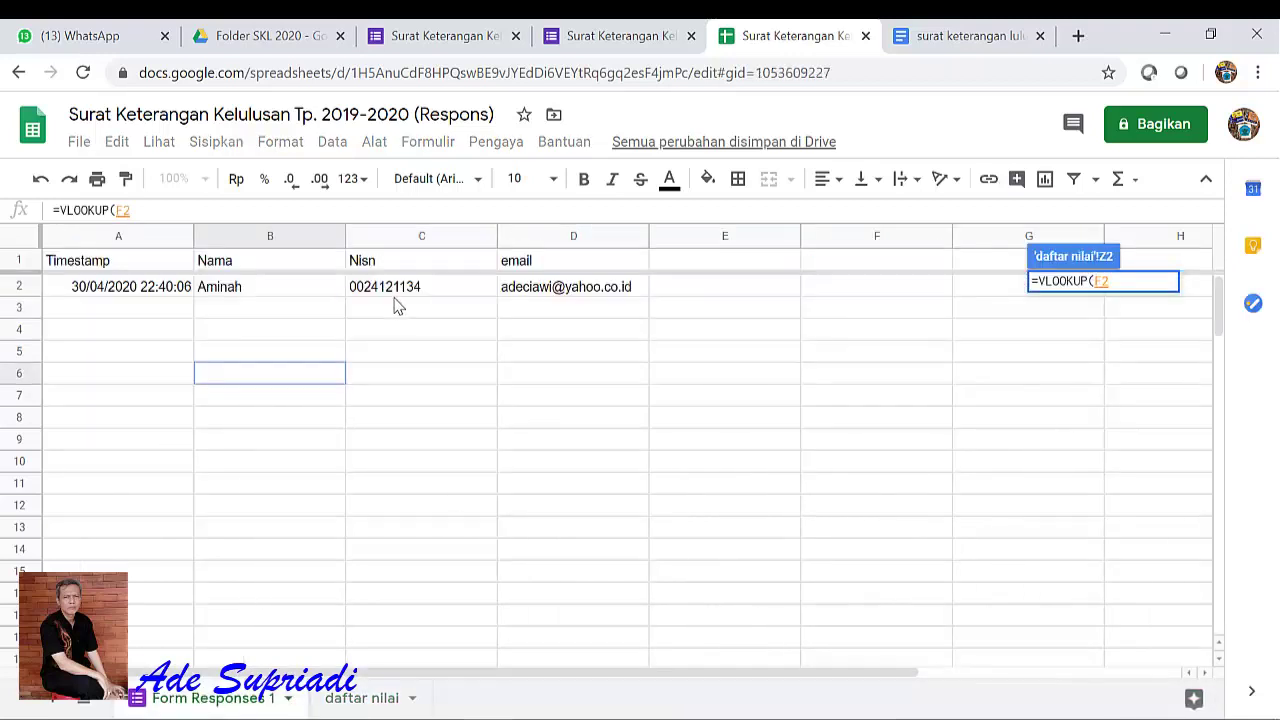
drag(395, 292, 608, 657)
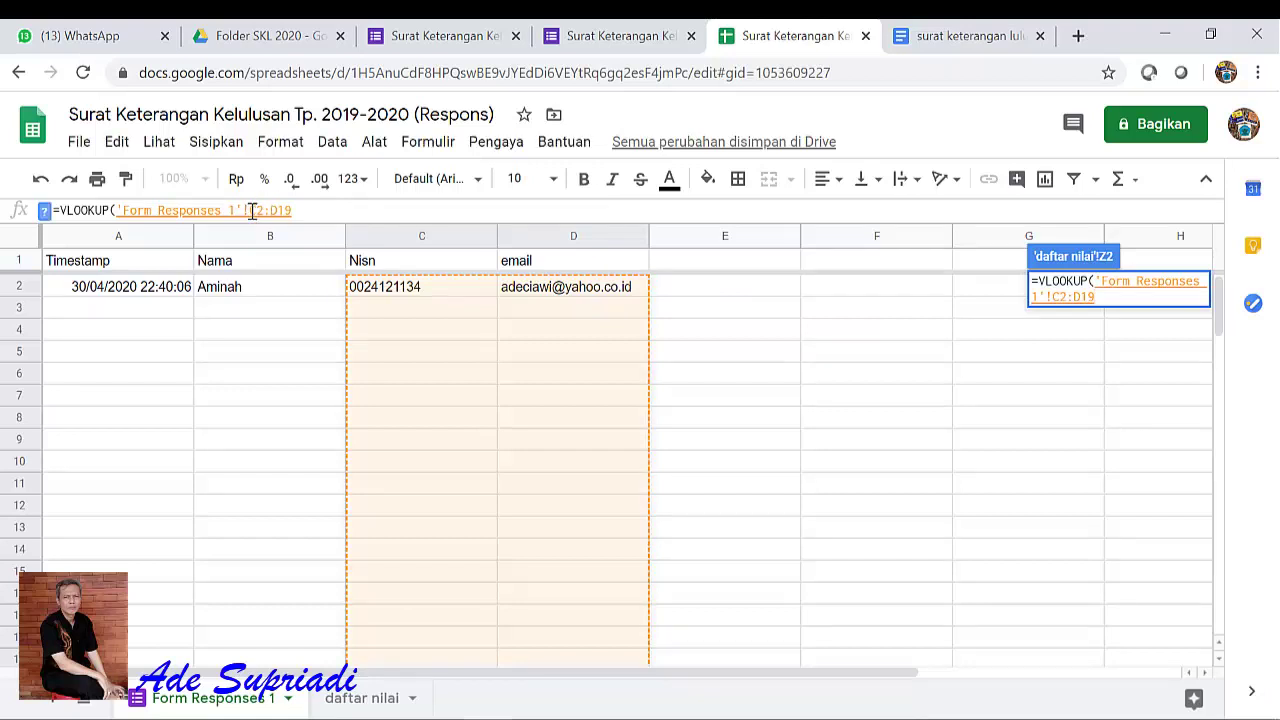
text($C)
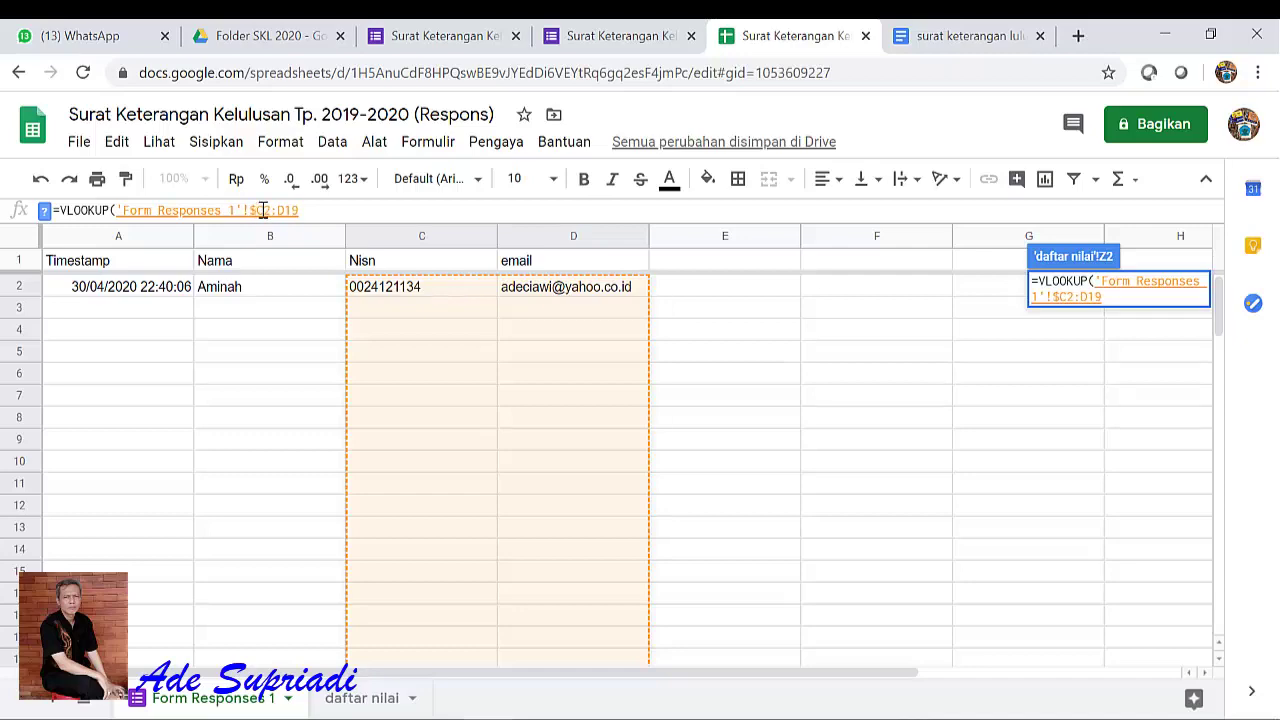
text($)
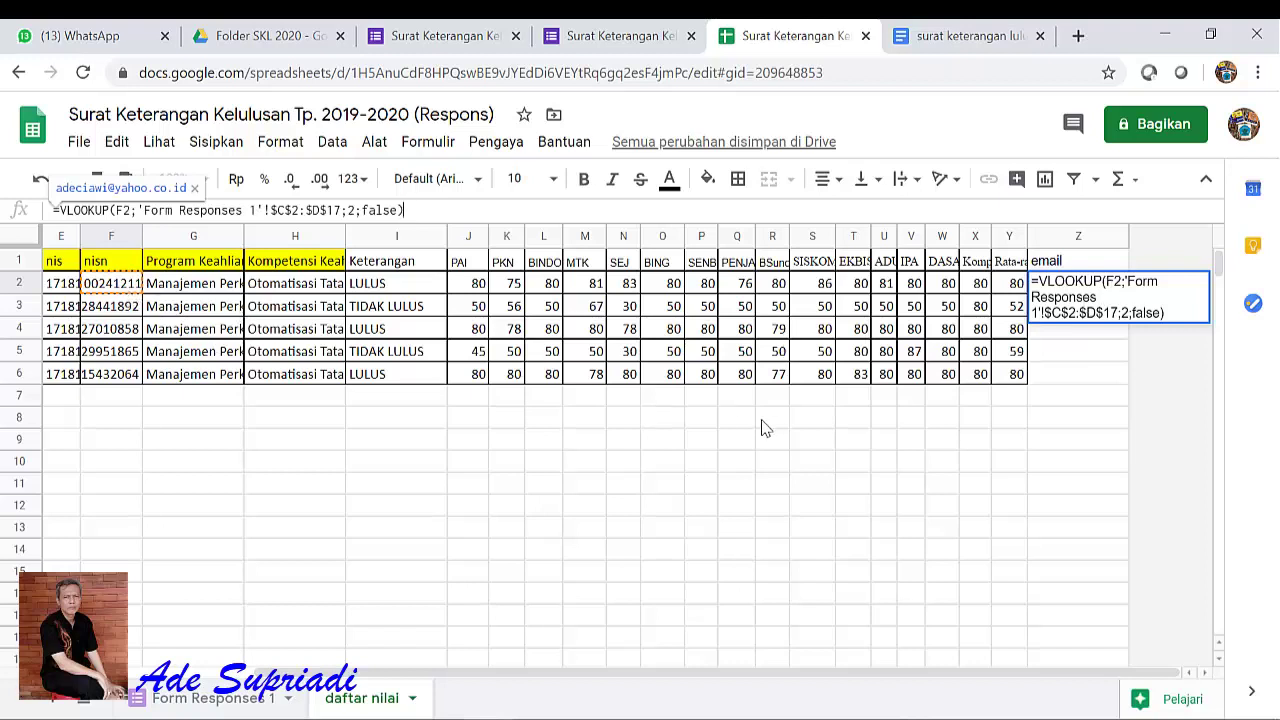
key(Return)
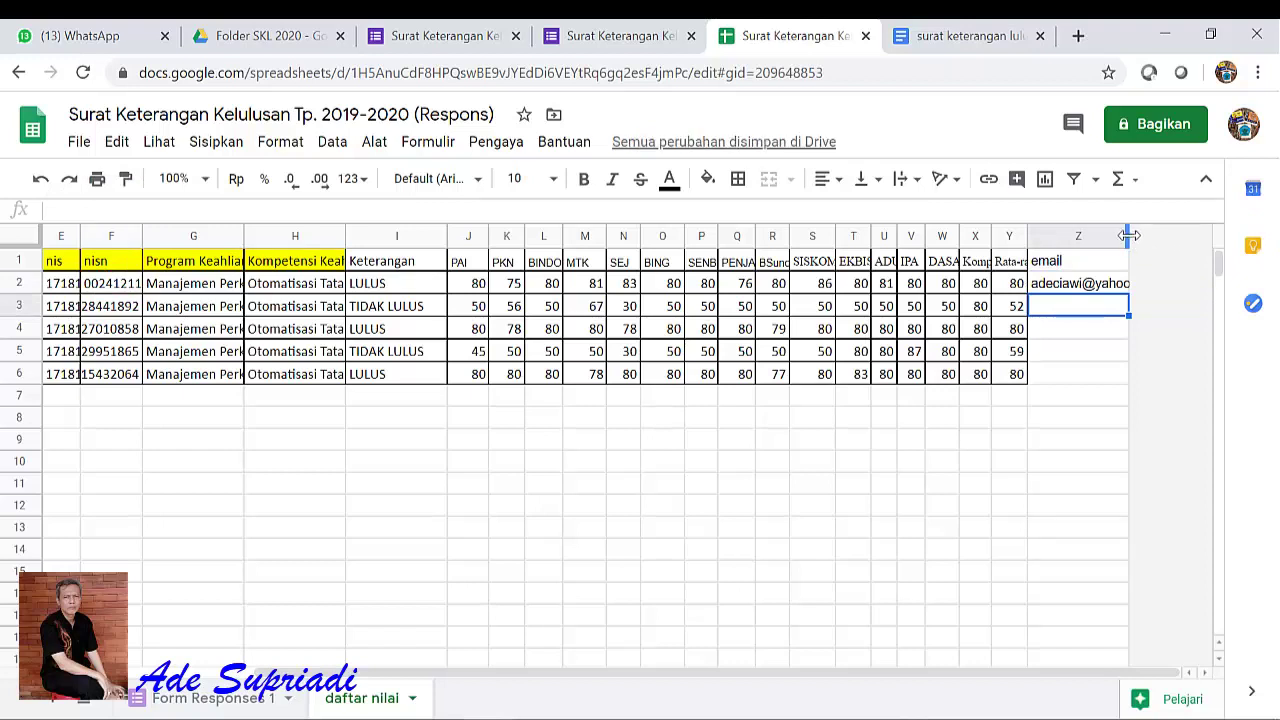
Step: Widen column Z to fit the email address and copy the Z2 lookup formula down to Z6
drag(1129, 241, 1195, 241)
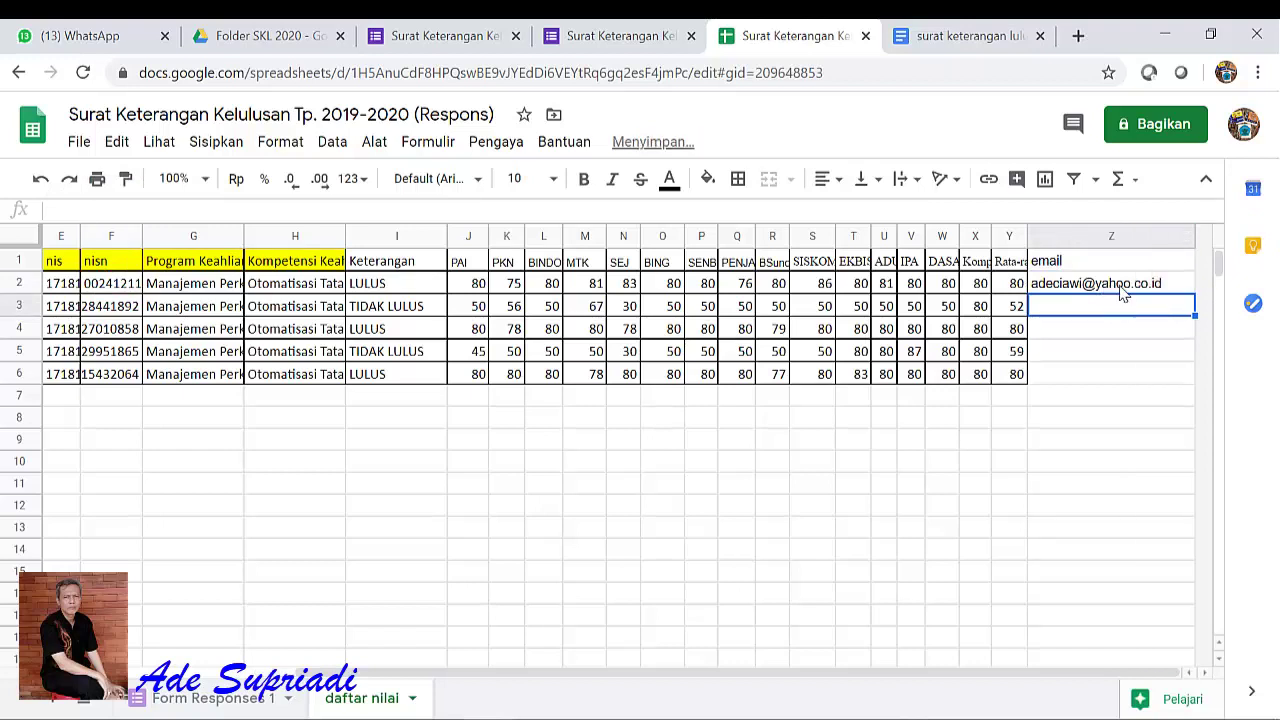
click(1113, 286)
drag(1195, 289, 1177, 375)
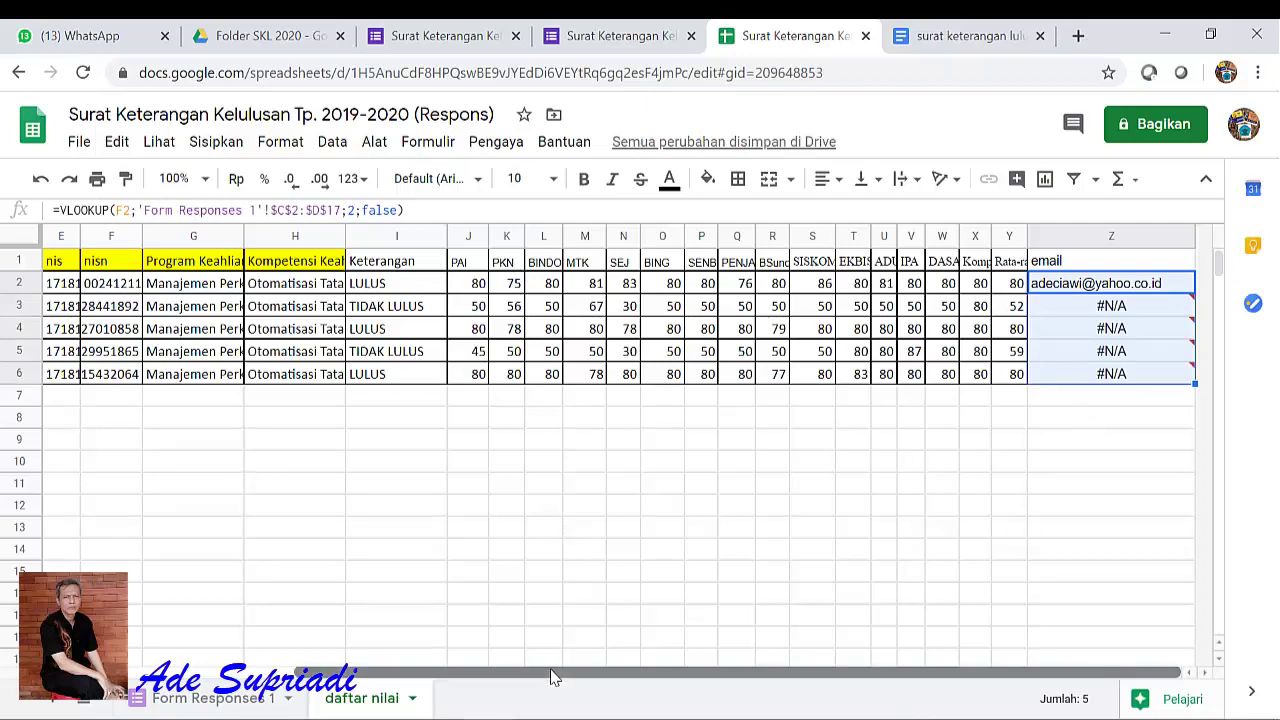
Step: Check the spreadsheet add-ons in the G Suite Marketplace for Autocrat
drag(551, 674, 282, 676)
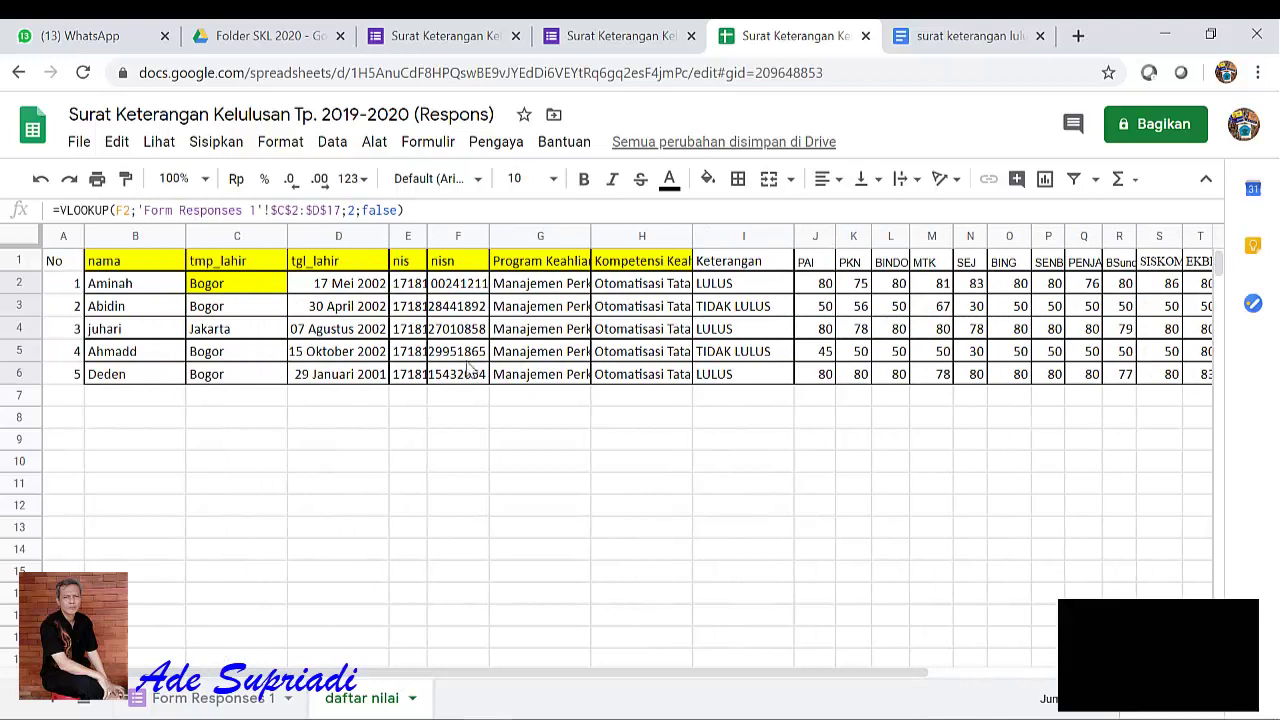
click(500, 148)
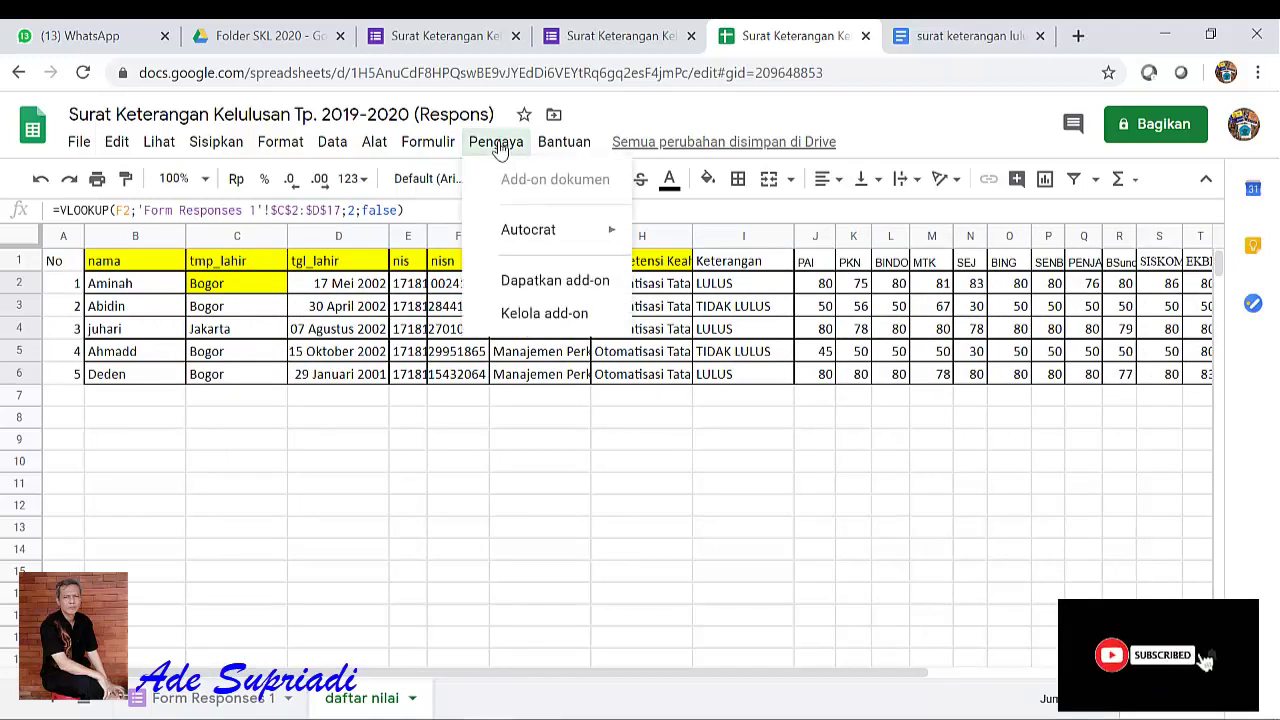
mouse_move(530, 247)
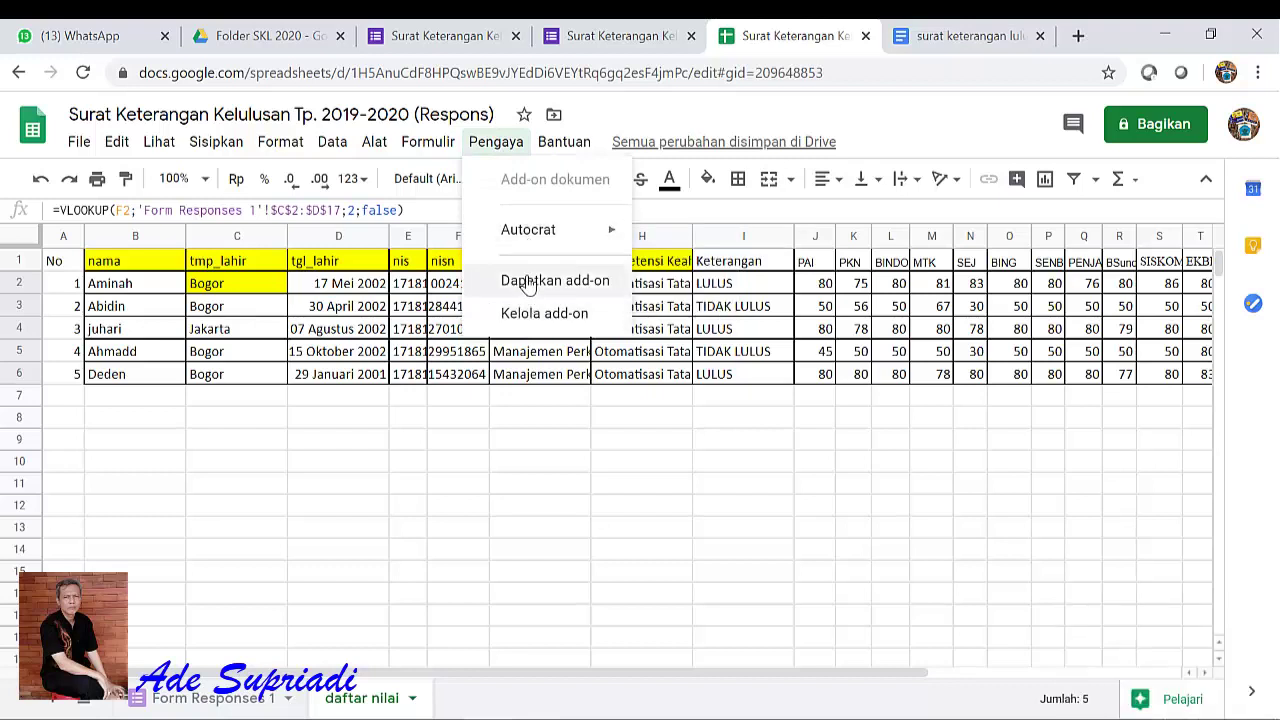
click(521, 286)
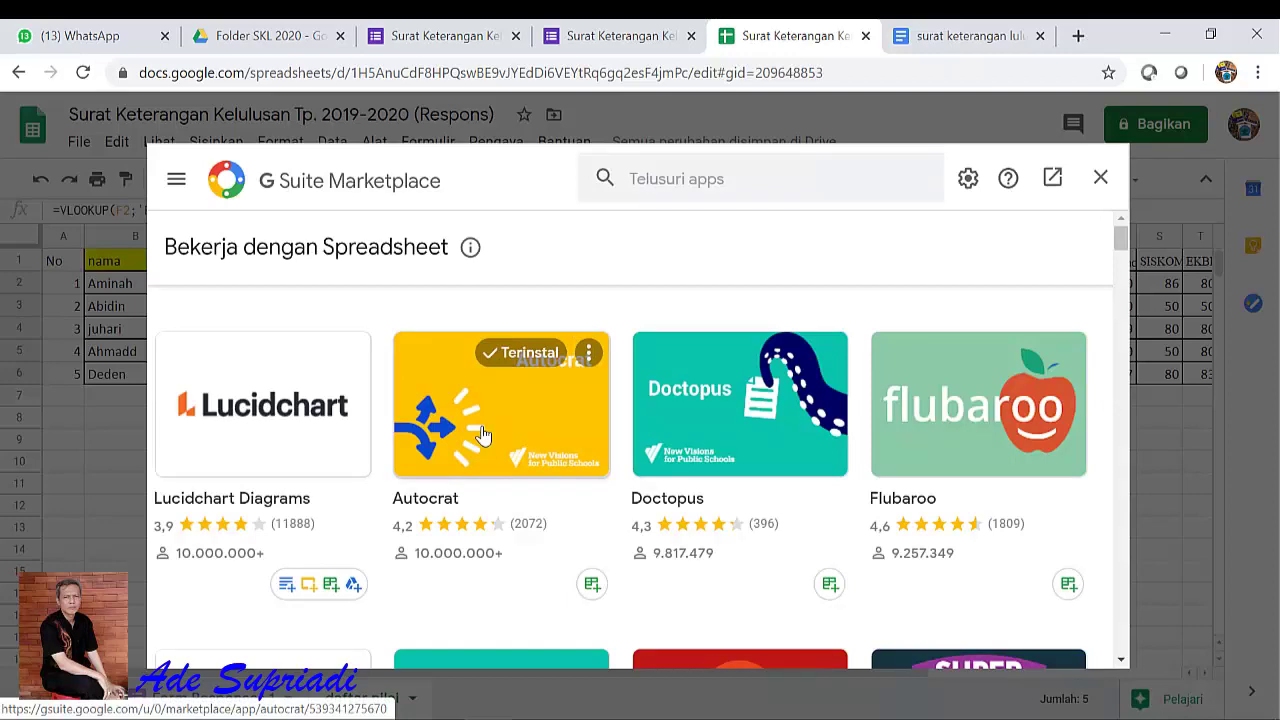
click(1098, 180)
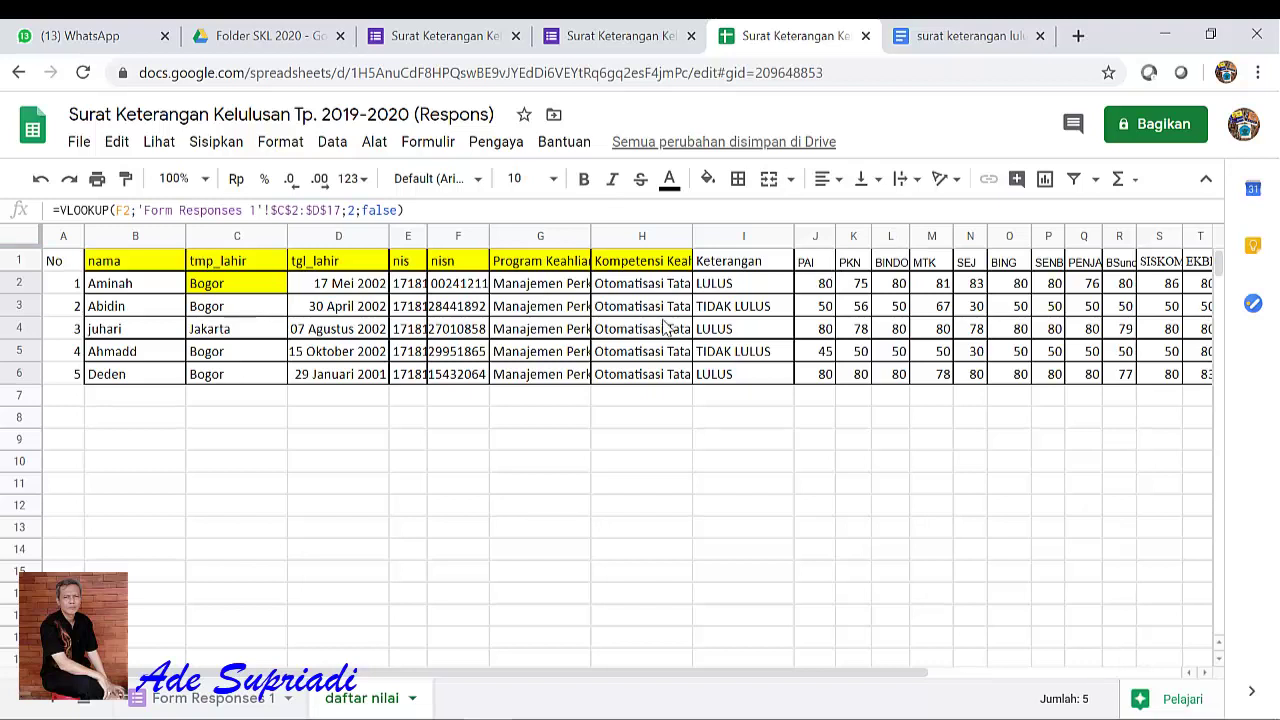
Step: Launch the Autocrat add-on and create a new merge job named "Surat Keterangan Lulus tp 2019-2020"
click(503, 143)
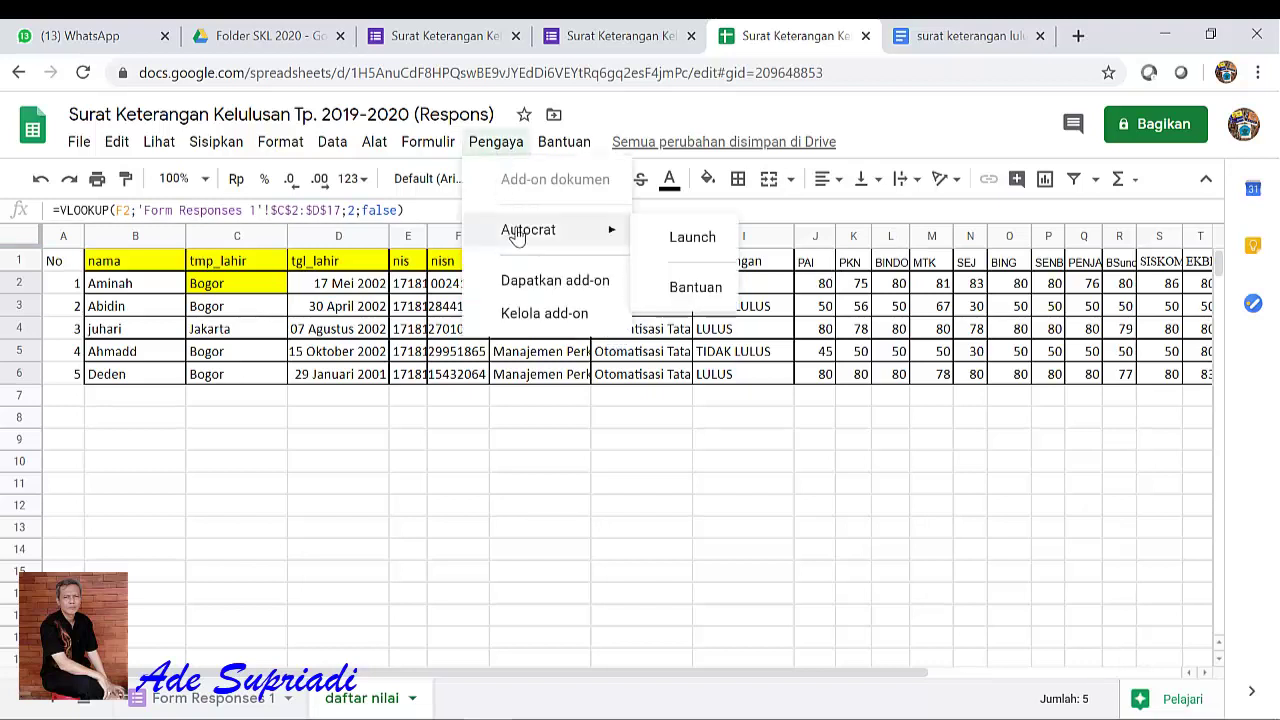
click(690, 237)
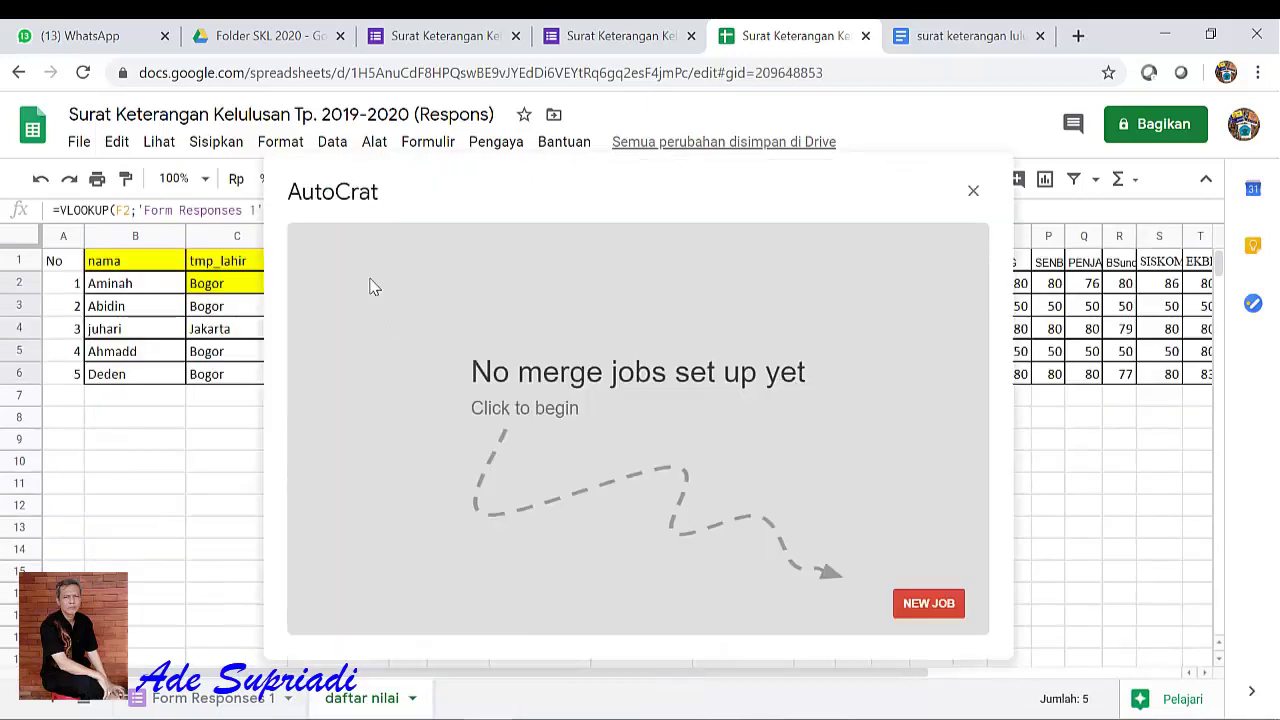
click(928, 606)
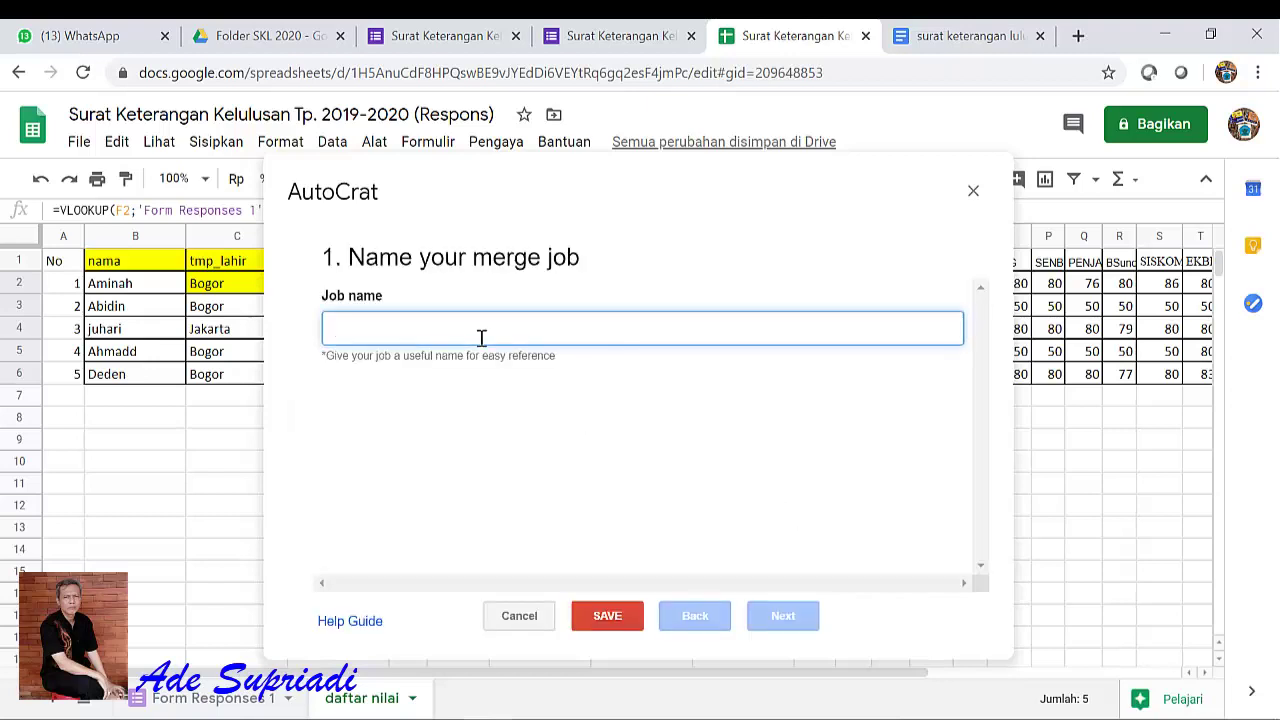
text(Surat Keteranga)
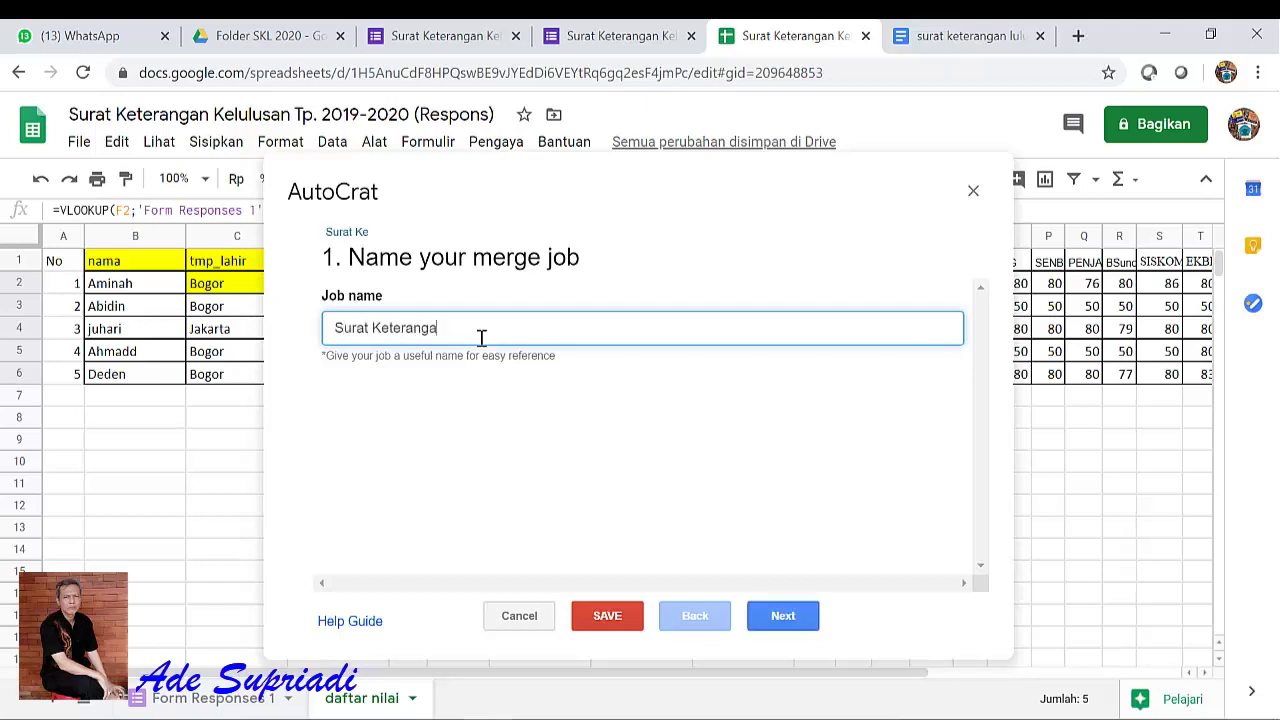
text(n Lulus tp 2019-2020)
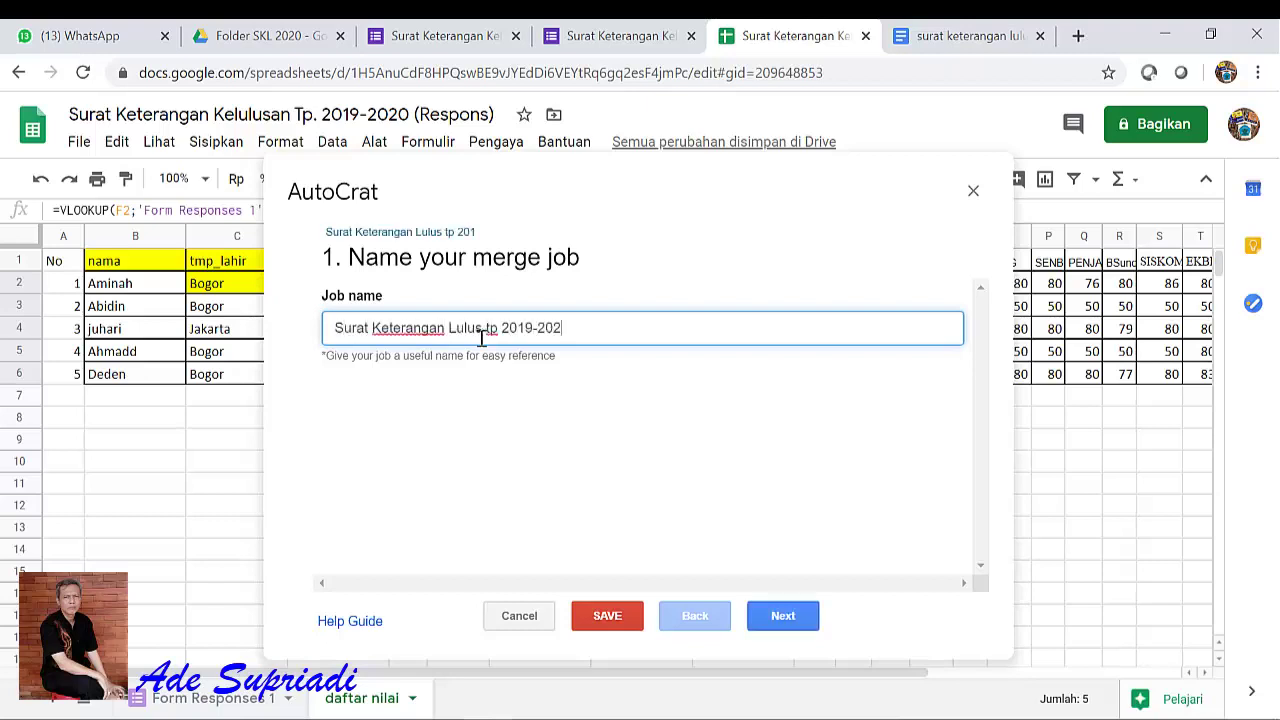
click(783, 622)
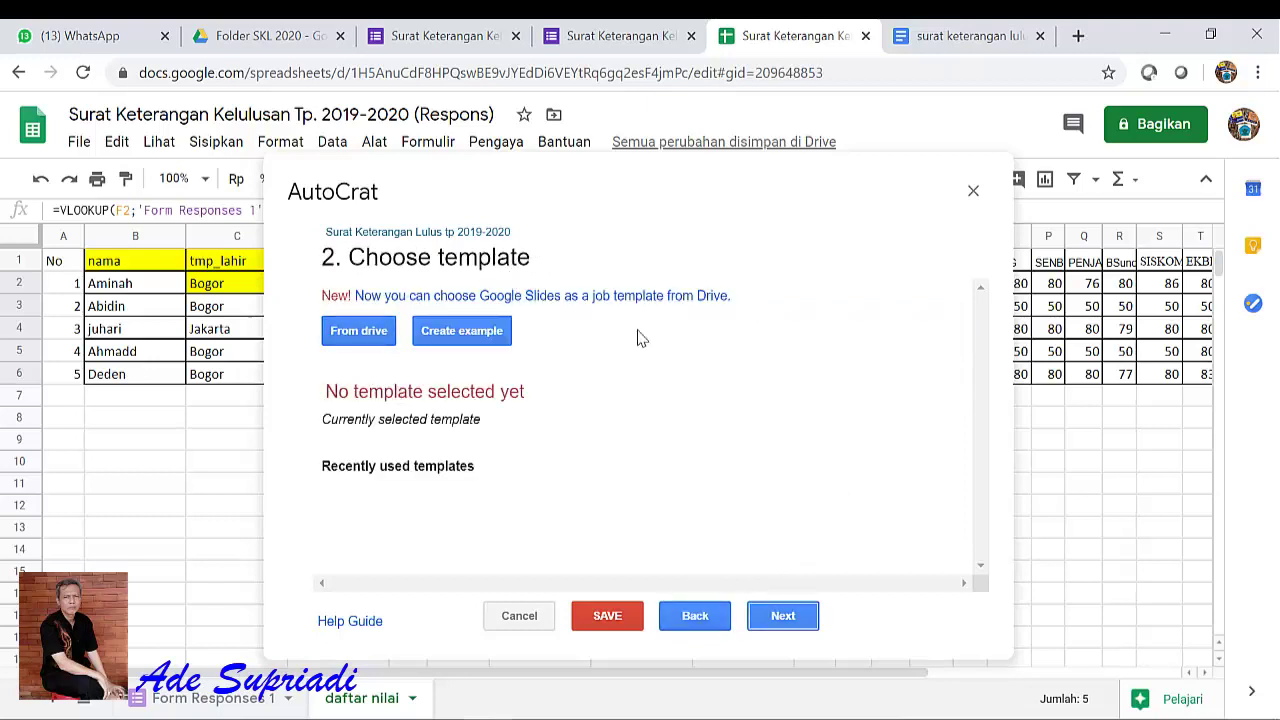
Step: Choose the Drive document "surat keterangan lulus terbaru Contoh merge" as the job's template and continue to the data mapping
click(360, 331)
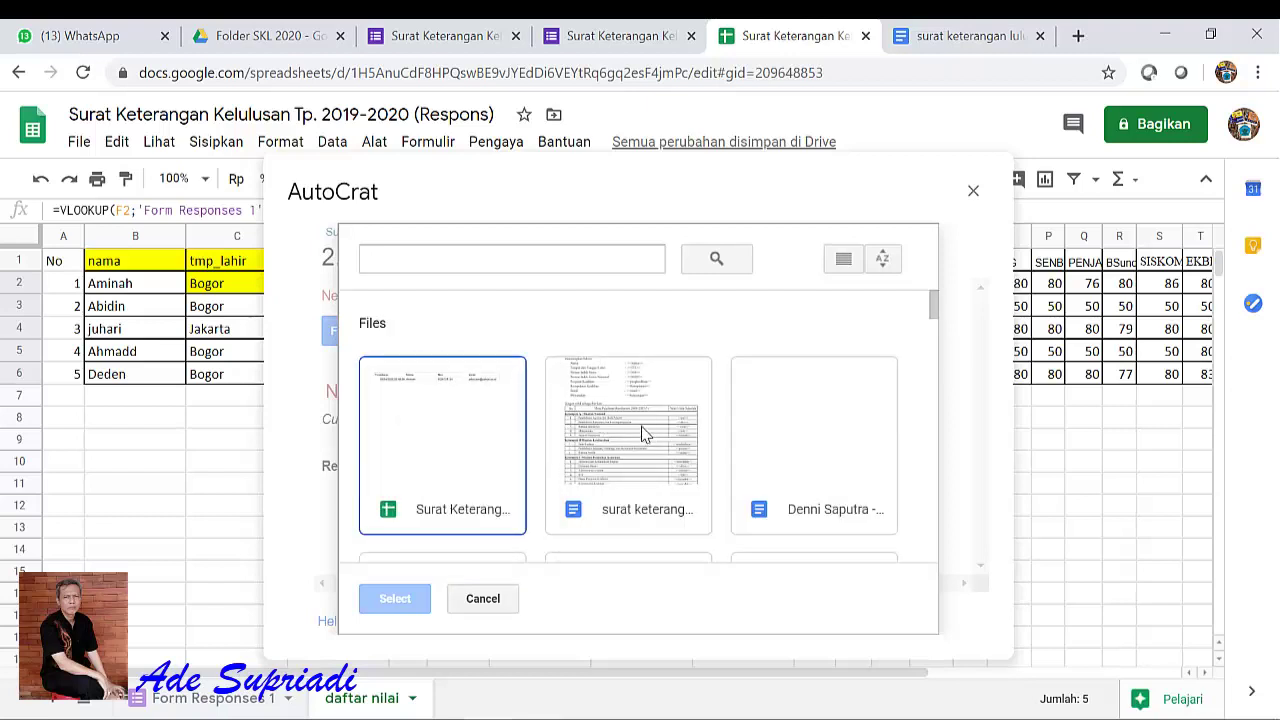
click(641, 432)
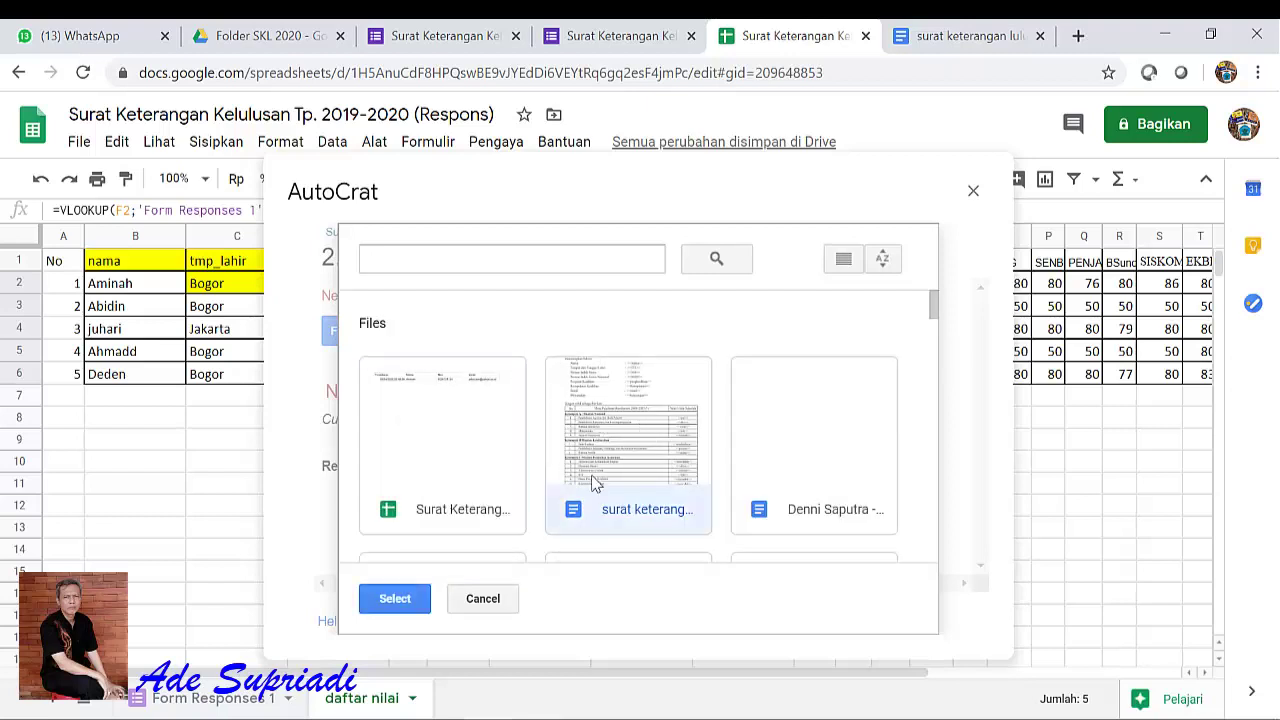
click(402, 602)
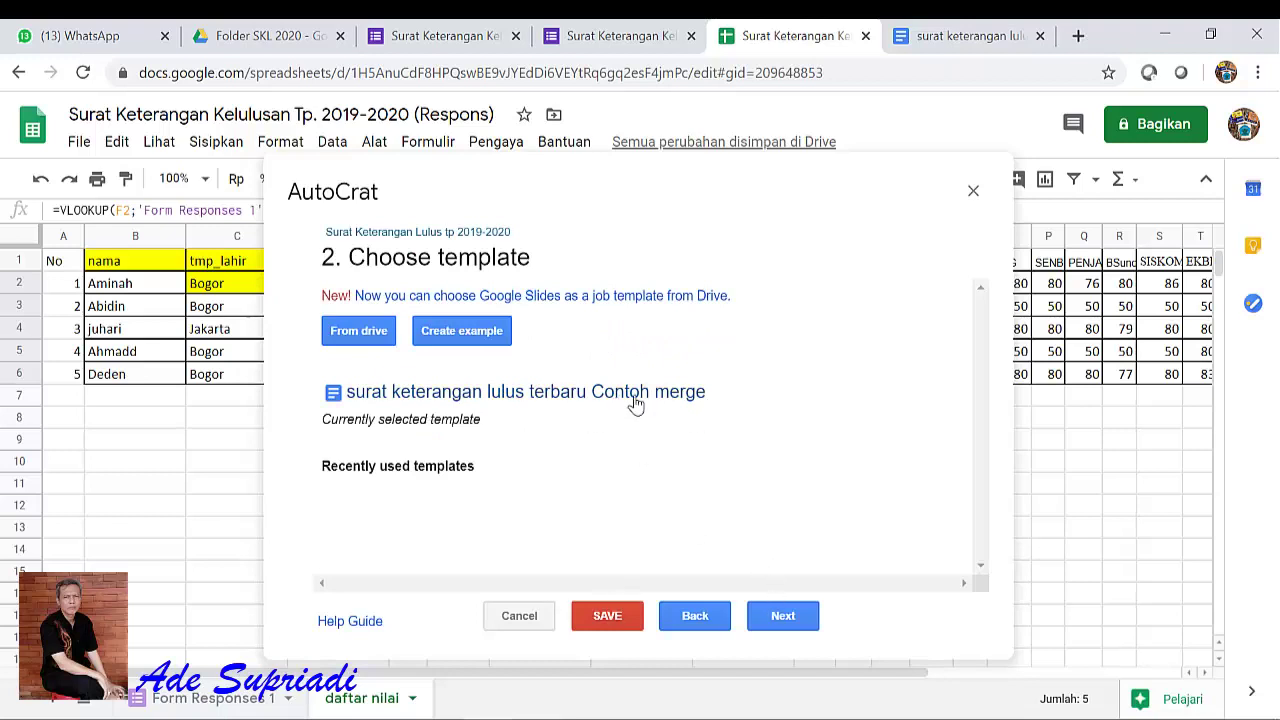
click(781, 617)
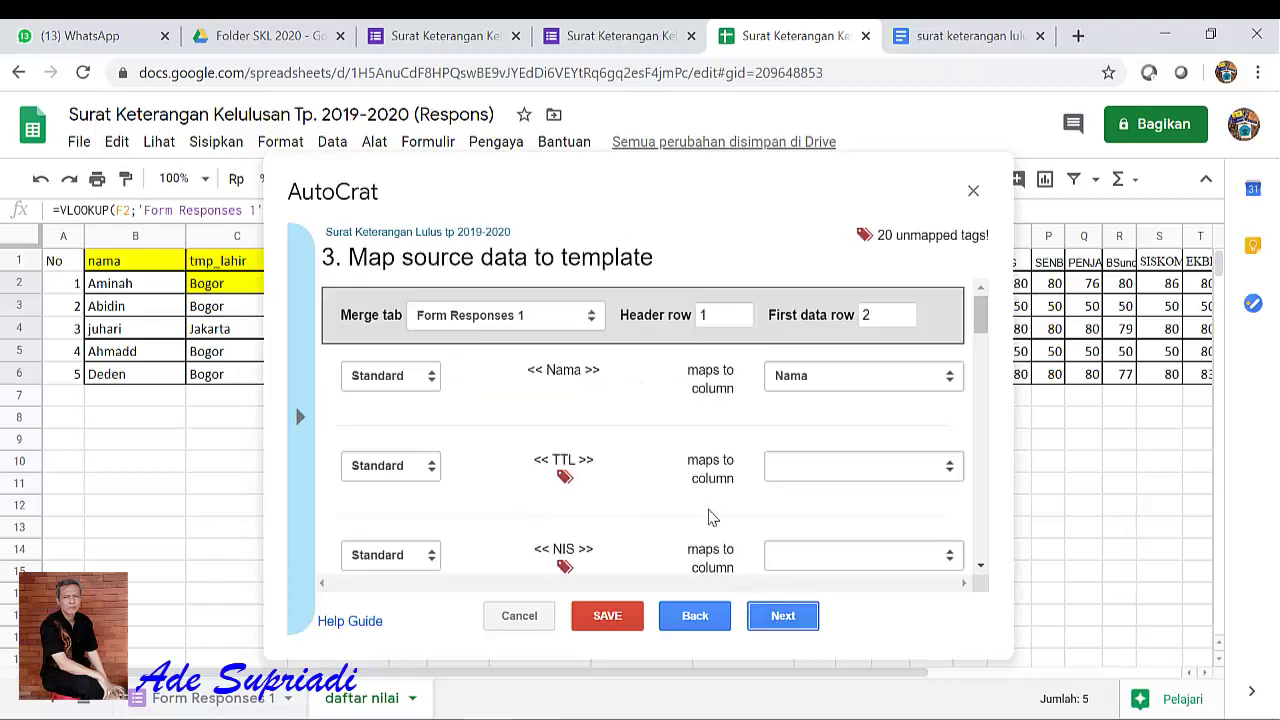
Step: Look through the template tags and change the merge tab from Form Responses 1 to "daftar nilai"
scroll(593, 422, down, 2)
scroll(590, 420, up, 2)
scroll(700, 405, down, 1)
click(843, 366)
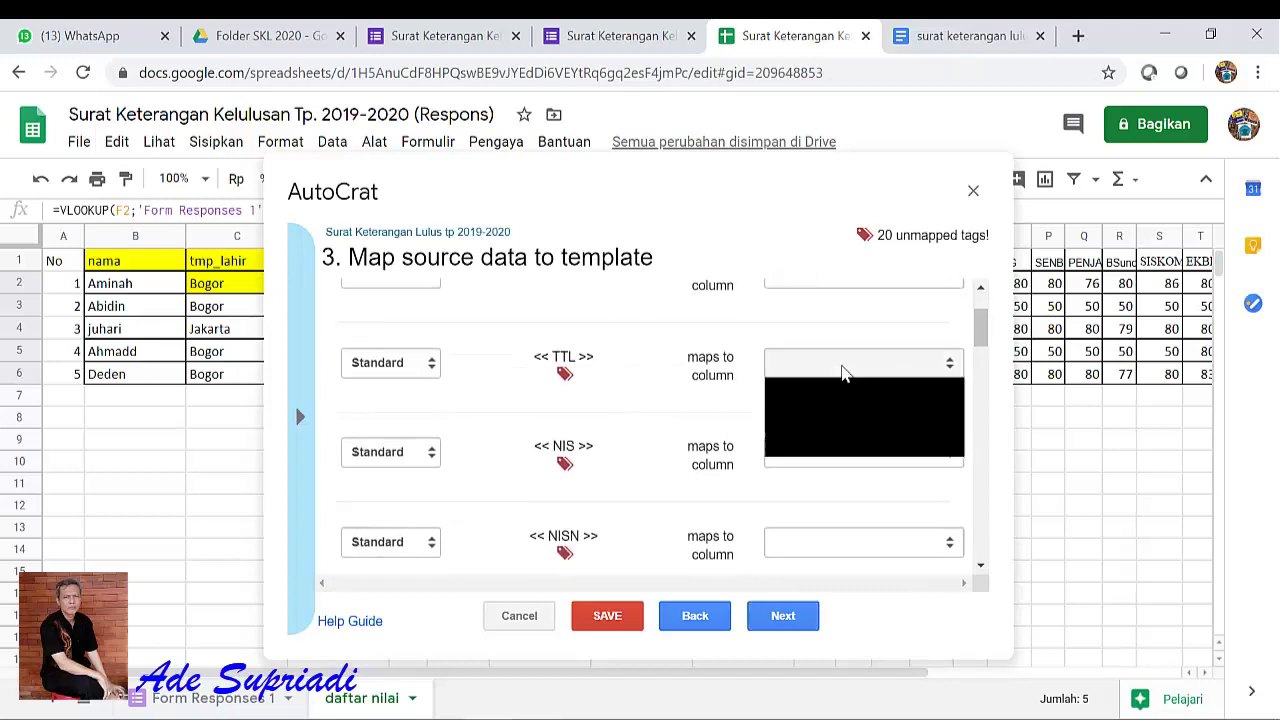
scroll(657, 408, up, 1)
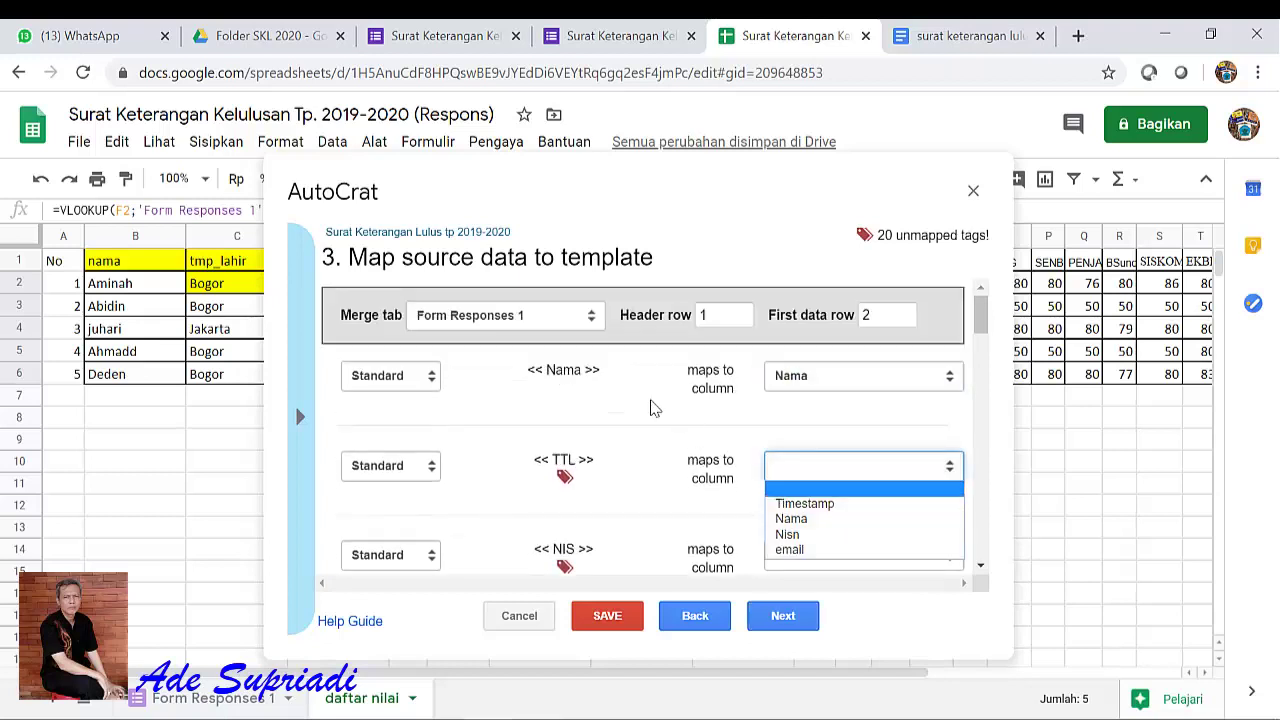
click(546, 320)
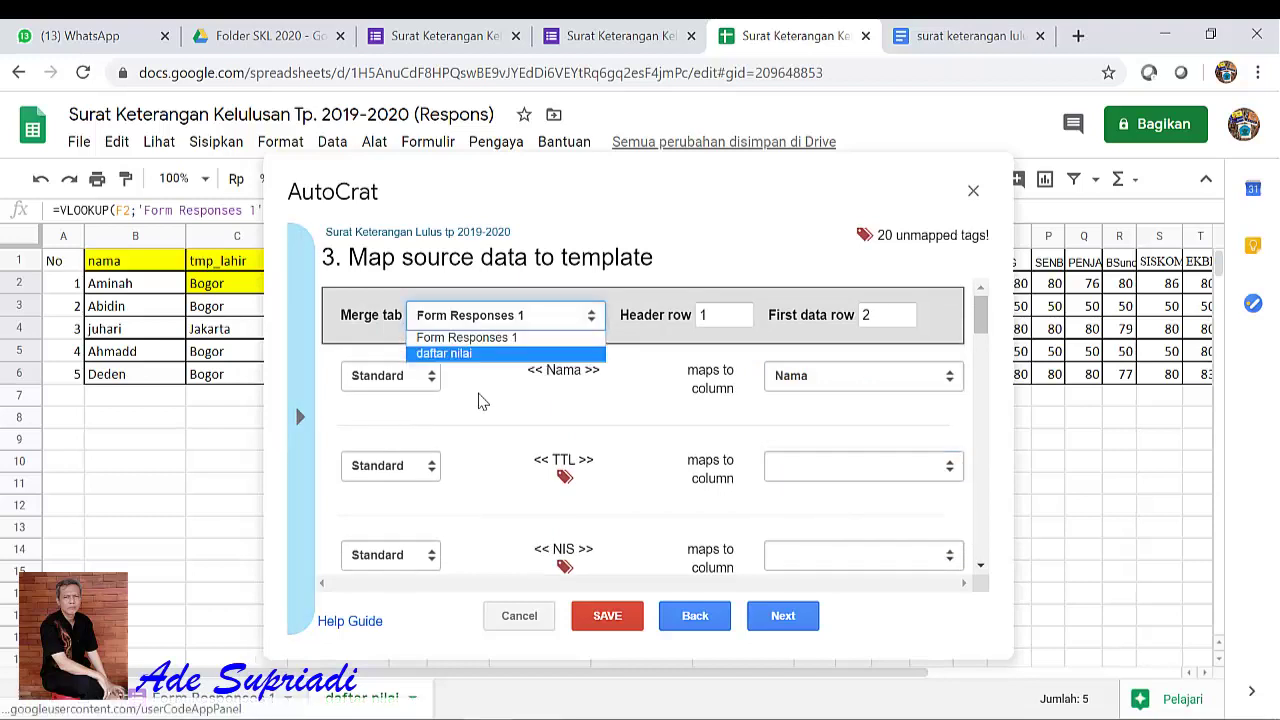
click(481, 355)
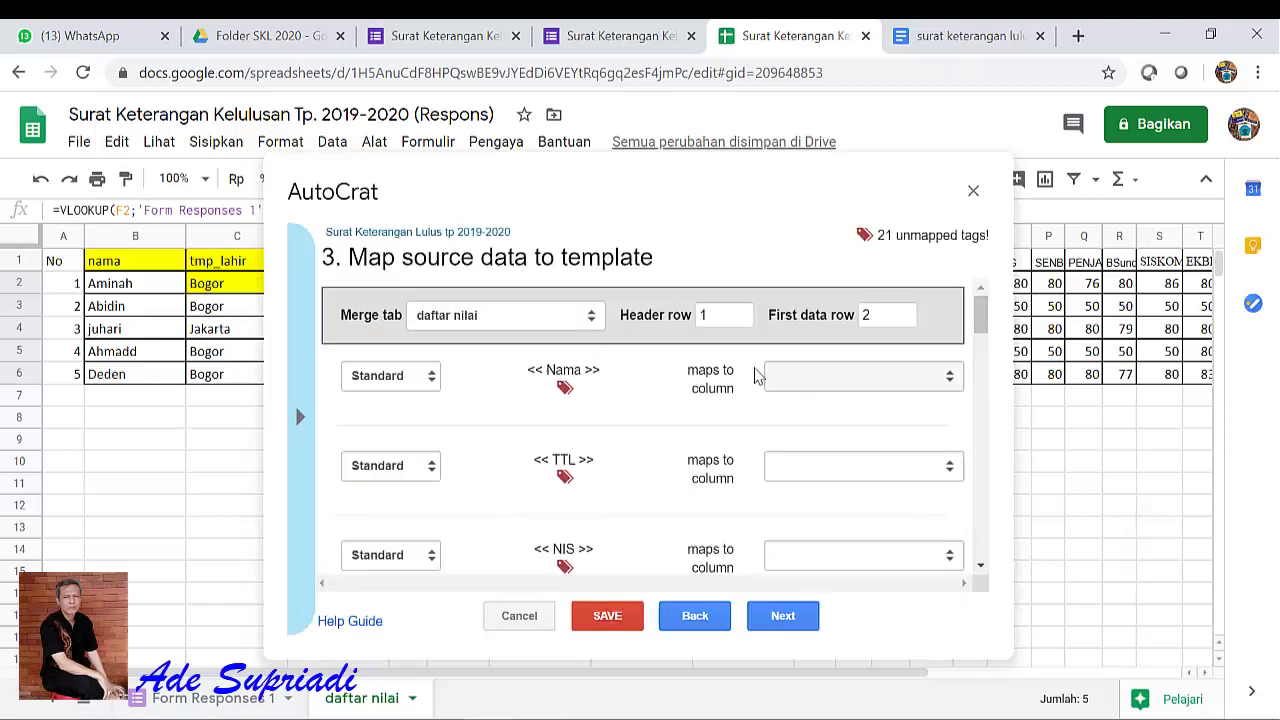
click(487, 315)
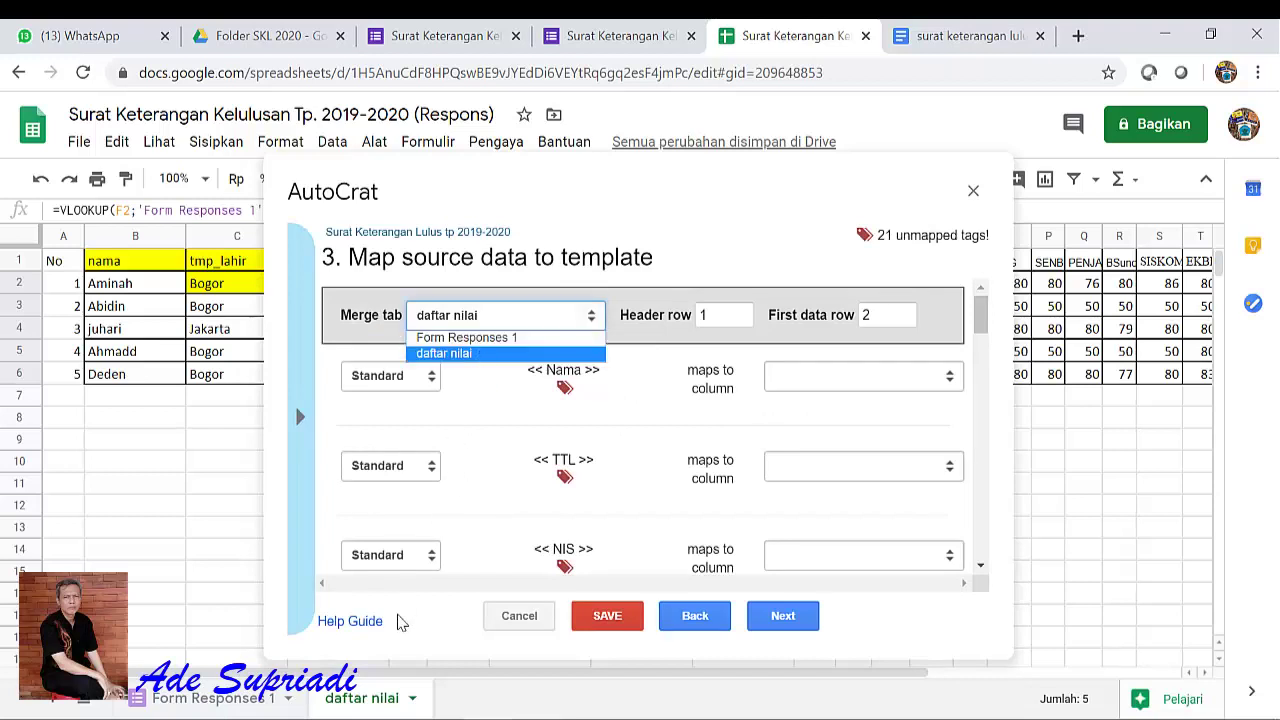
Step: Map the Nama tag to the nama column, TTL to tgl_lahir and NIS to nis
click(808, 383)
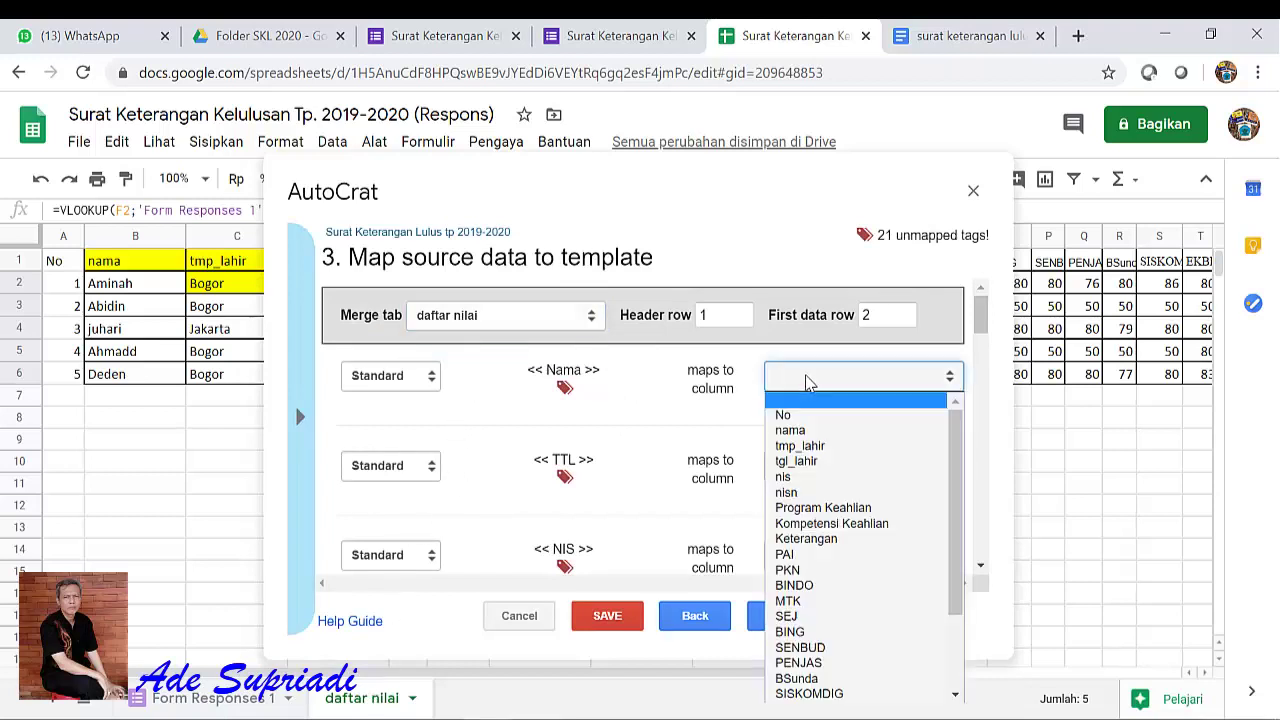
click(808, 426)
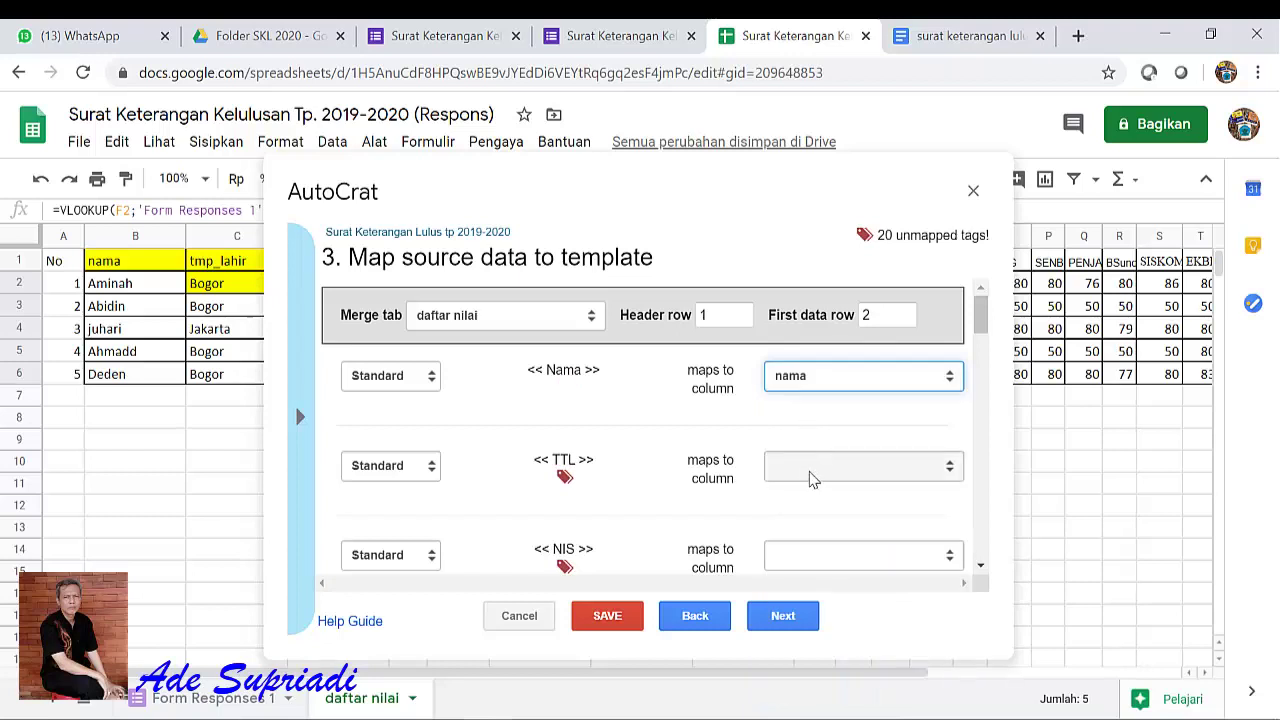
click(810, 468)
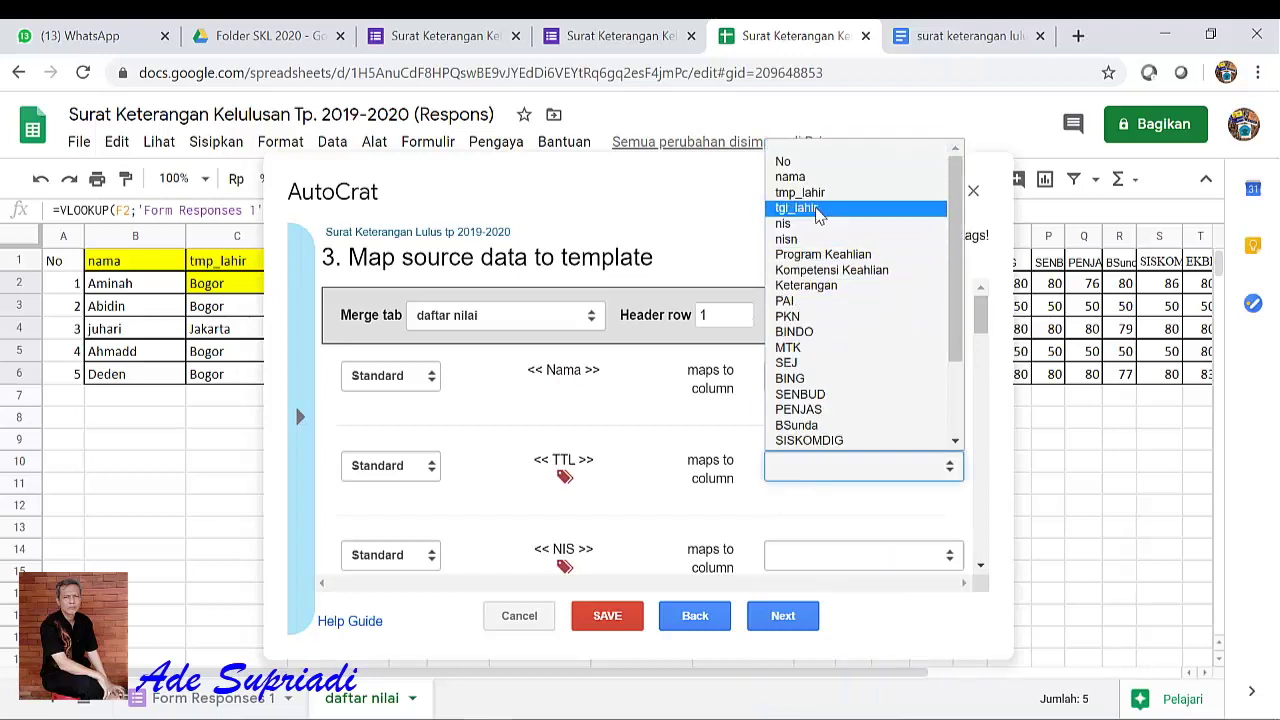
click(816, 208)
scroll(797, 437, down, 1)
click(797, 440)
click(786, 209)
scroll(688, 468, down, 1)
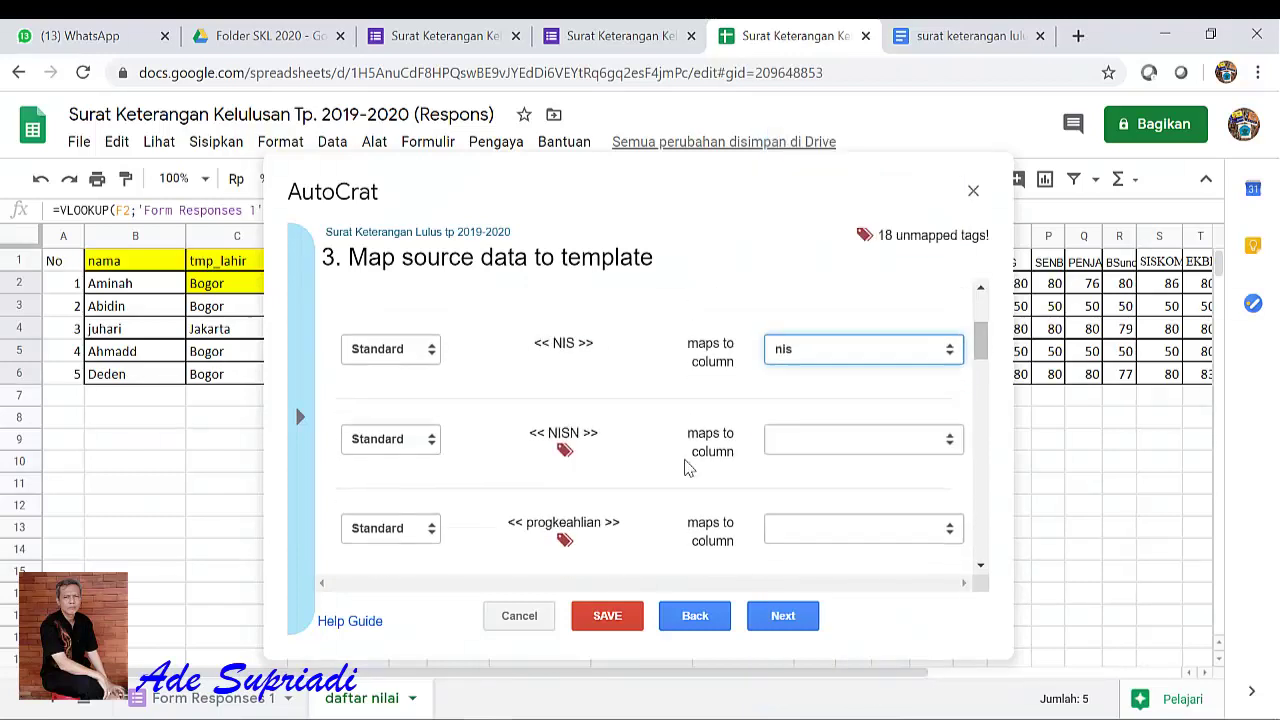
Step: Map the NISN tag to nisn, progkeahlian to Program Keahlian and Kompetensi to Kompetensi Keahlian
click(830, 440)
click(815, 197)
scroll(809, 351, down, 1)
click(806, 322)
click(830, 451)
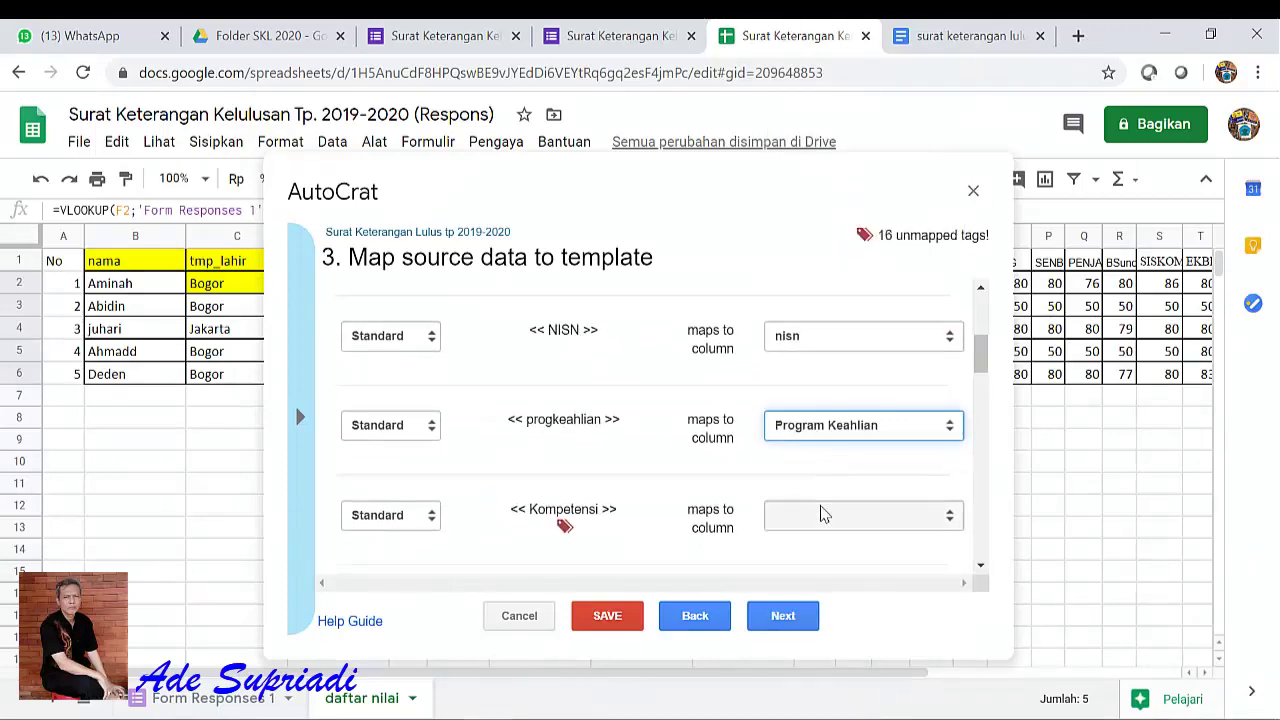
click(820, 514)
click(815, 300)
scroll(700, 466, down, 2)
Step: Map the keterangan tag to the Keterangan column and the pai tag to PAI
click(800, 490)
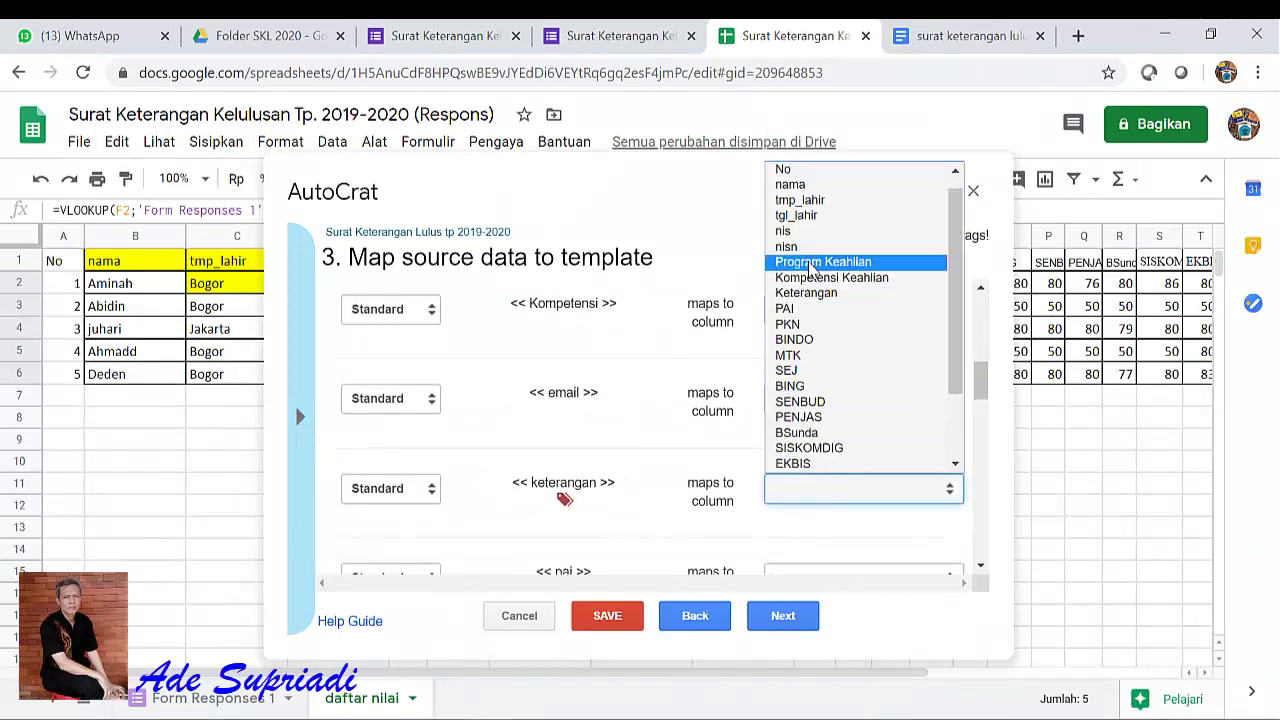
click(808, 292)
scroll(822, 432, down, 1)
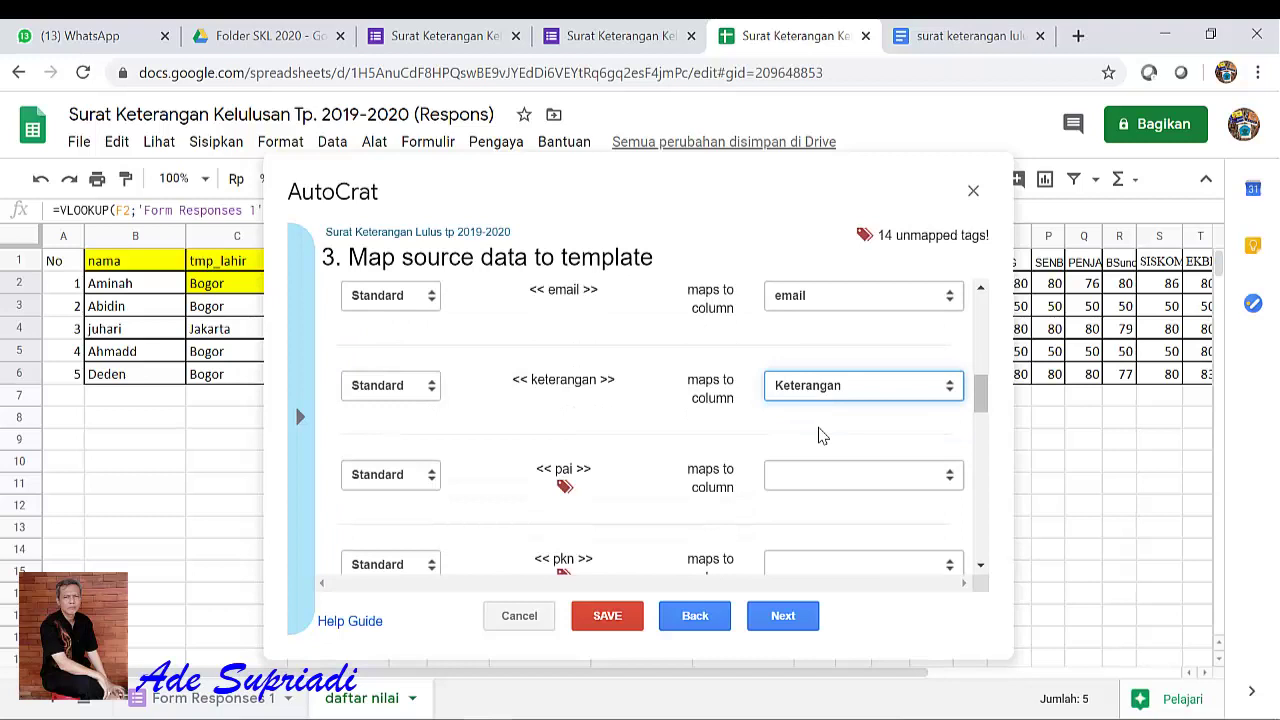
click(819, 484)
scroll(815, 410, down, 1)
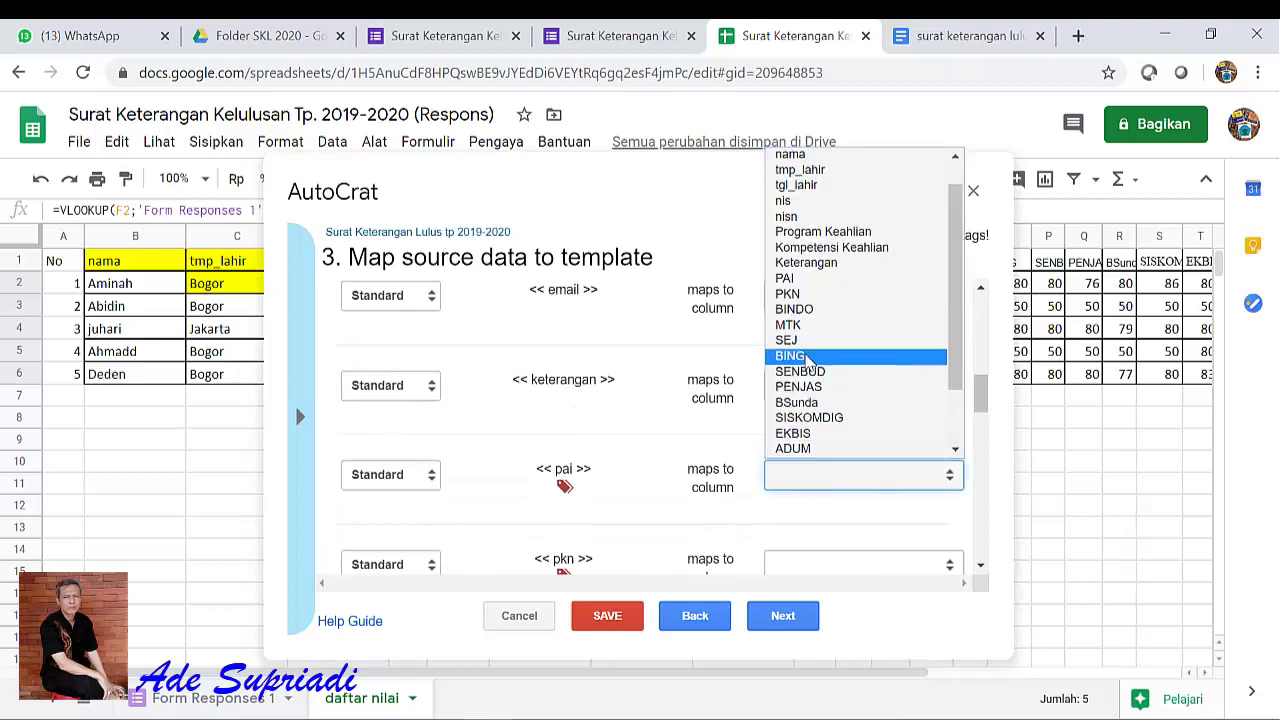
click(800, 290)
scroll(809, 443, down, 2)
Step: Map the pkn tag to the PKN column and the bind tag to BINDO
click(809, 457)
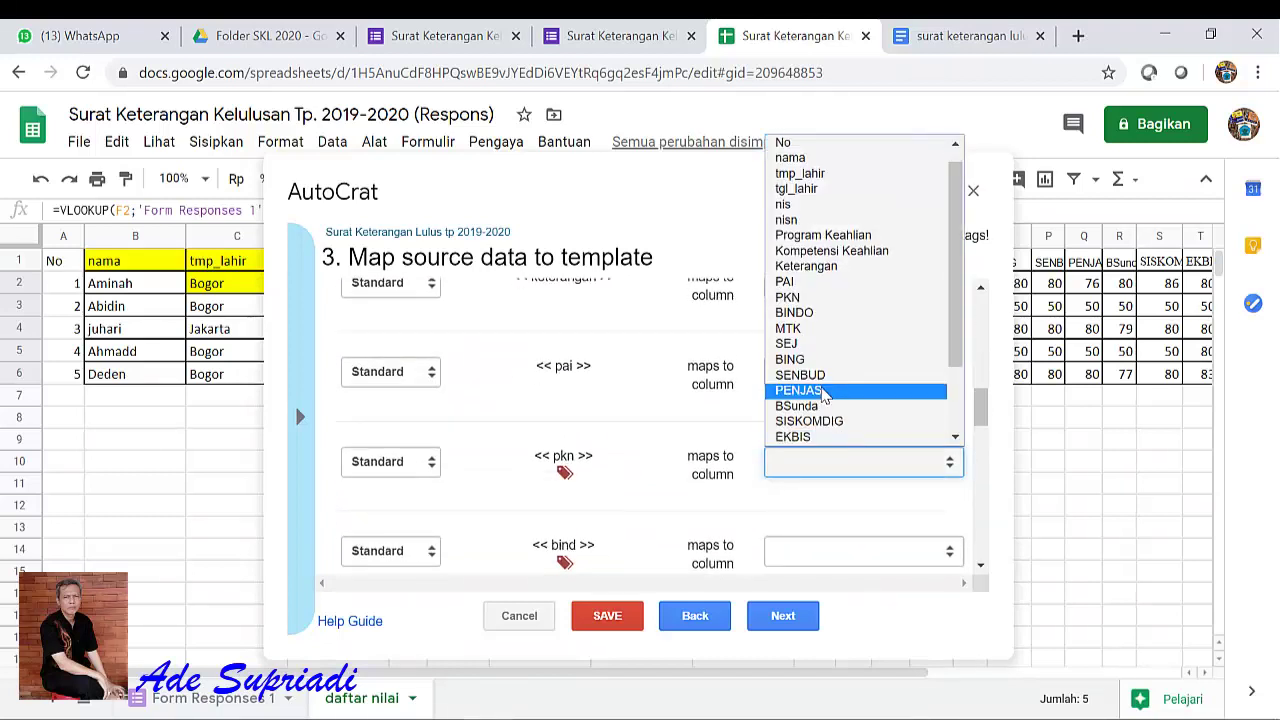
click(787, 297)
scroll(811, 405, down, 1)
click(812, 448)
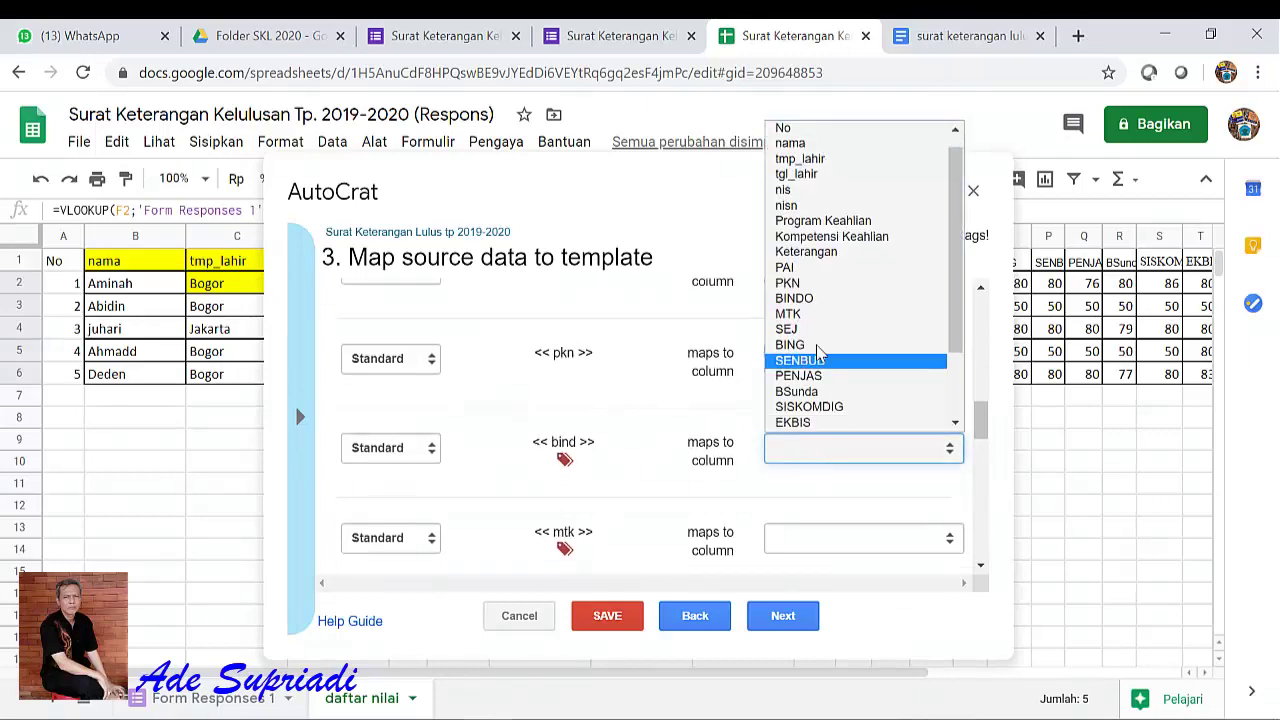
click(794, 298)
scroll(835, 400, down, 1)
Step: Map the mtk tag to the MTK column and the sejarah tag to SEJ
click(829, 434)
click(830, 317)
scroll(822, 428, down, 1)
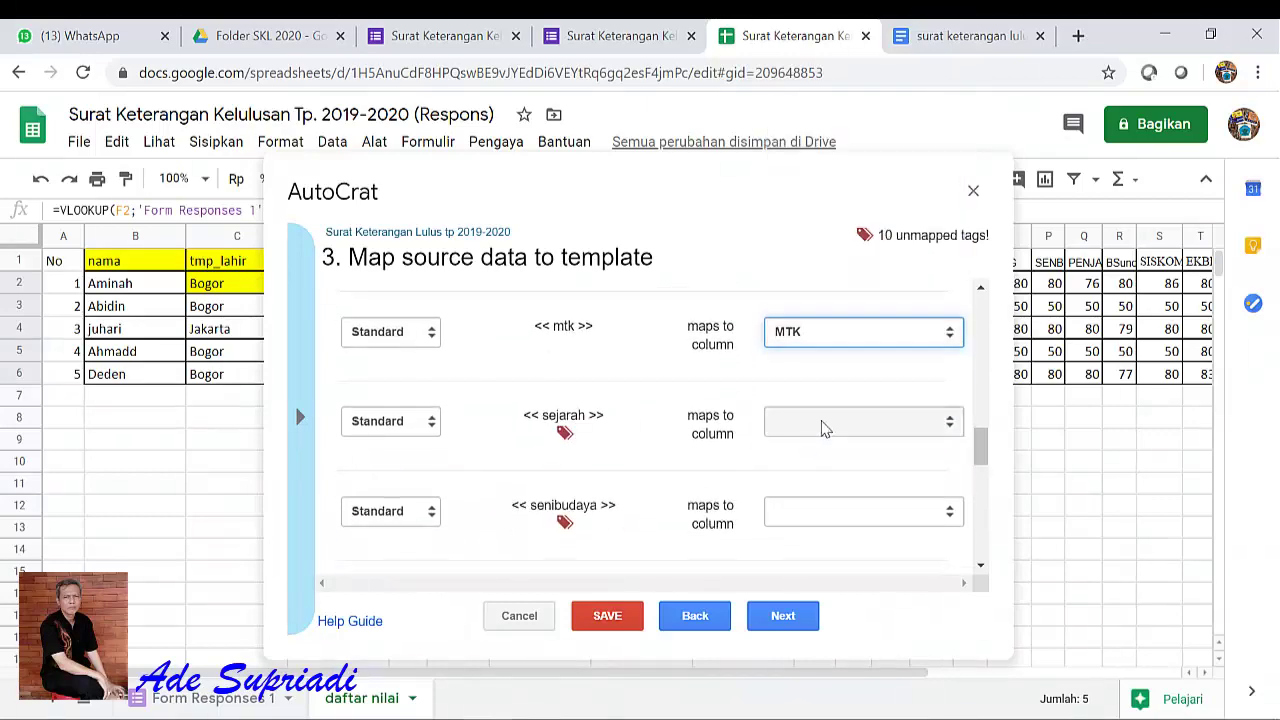
click(825, 428)
click(800, 299)
scroll(812, 428, down, 1)
Step: Map the senibudaya tag to the SENBUD column and the penjas tag to PENJAS
click(815, 410)
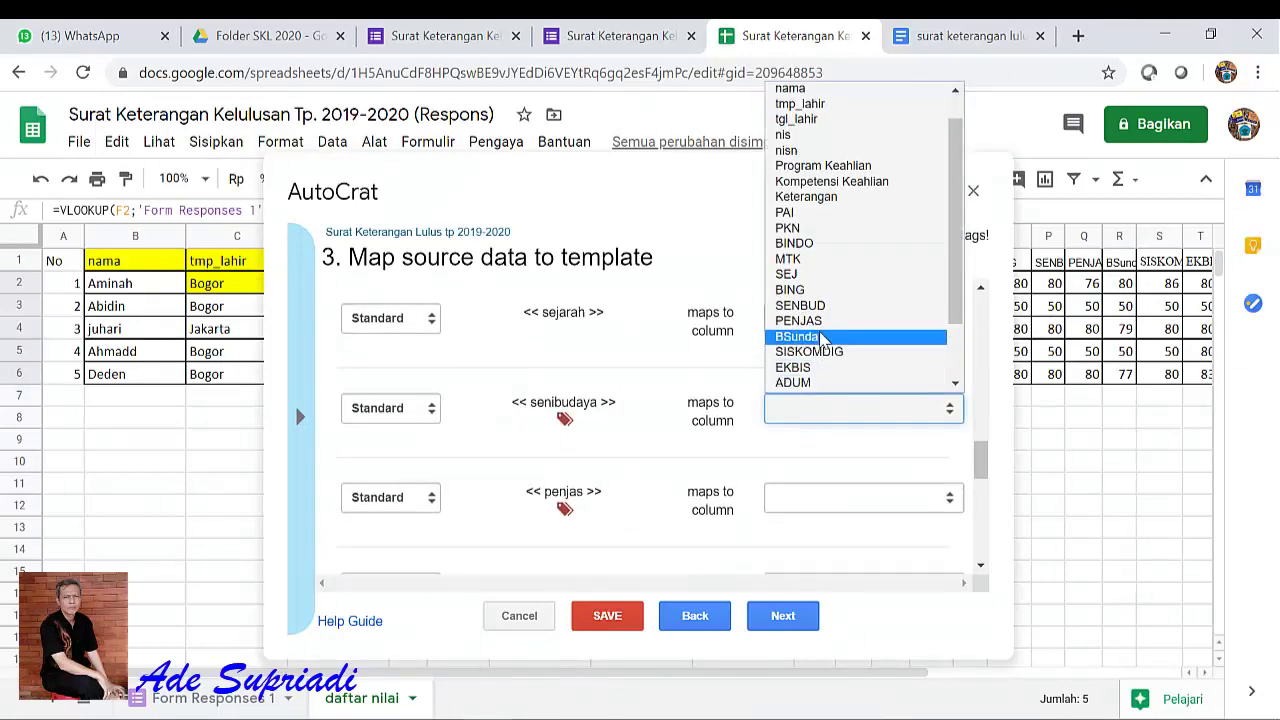
scroll(822, 345, down, 2)
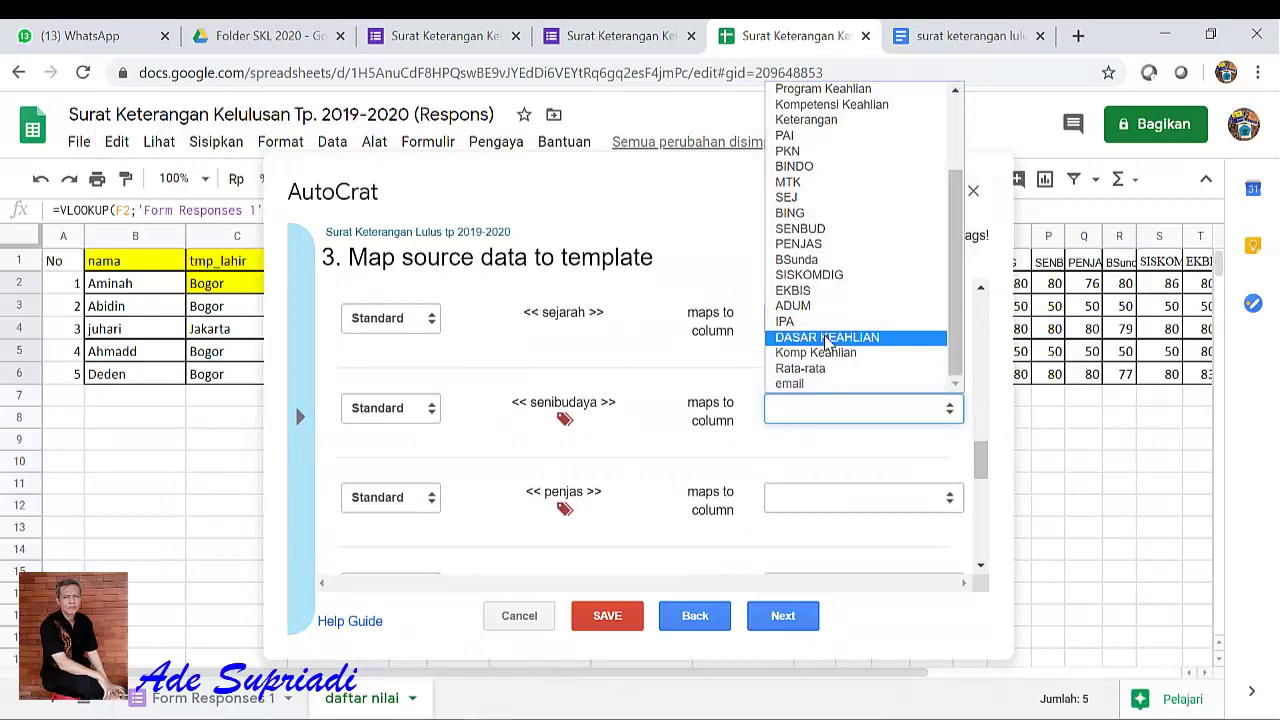
click(845, 230)
scroll(843, 398, down, 2)
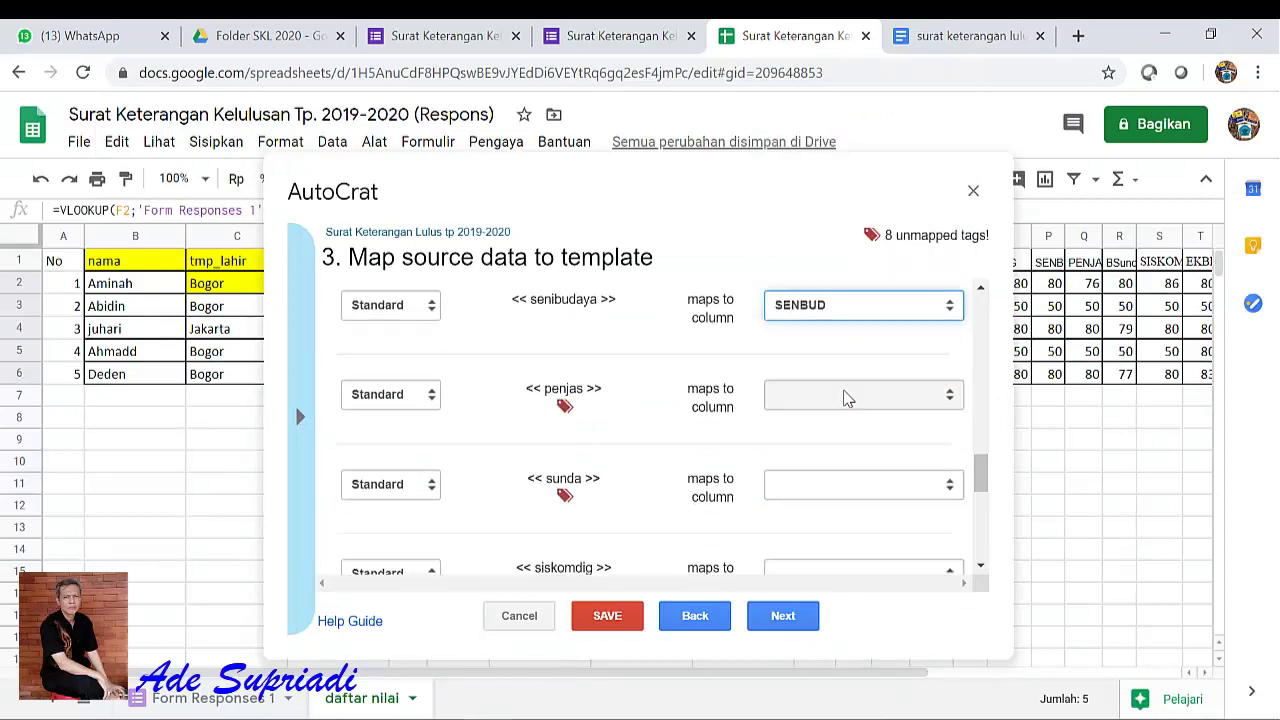
click(845, 398)
click(814, 323)
scroll(814, 406, down, 1)
Step: Map the sunda tag to the BSunda column and the siskomdig tag to SISKOMDIG
click(830, 381)
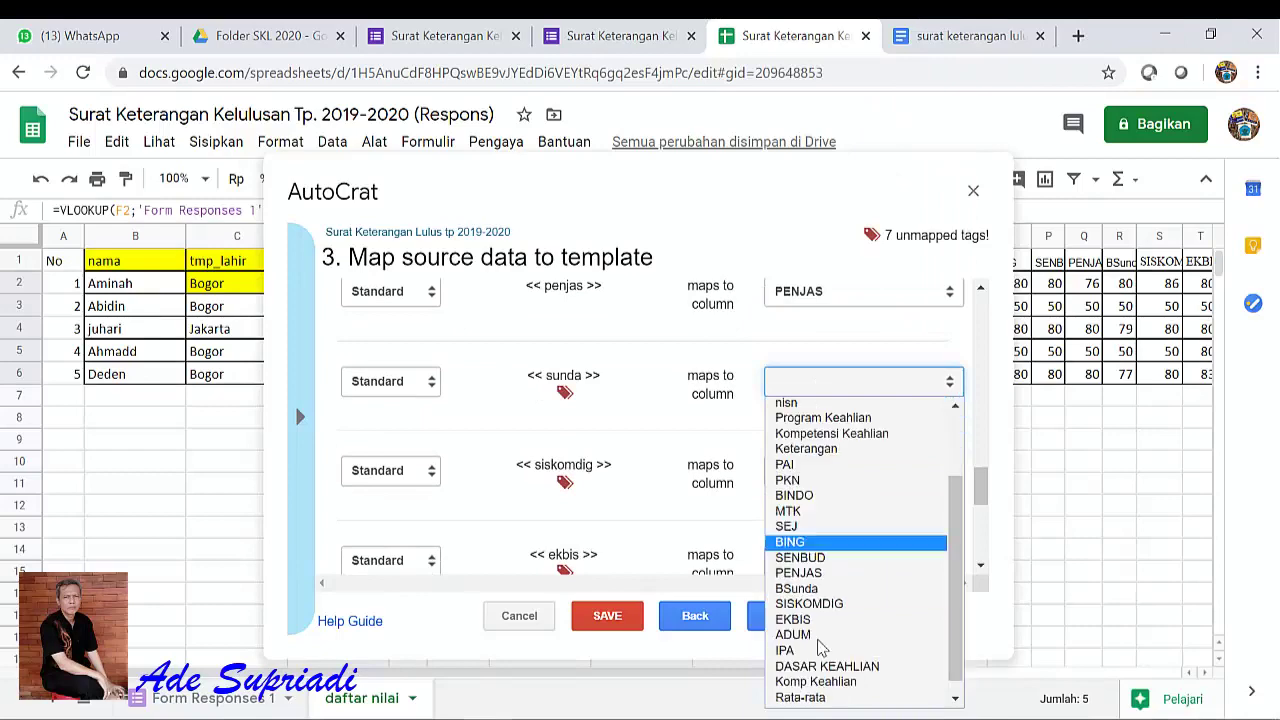
click(815, 574)
scroll(835, 420, down, 1)
click(837, 377)
click(831, 691)
scroll(840, 460, down, 1)
Step: Map the ekbis tag to EKBIS, the admun tag to ADUM and the ipa tag to IPA
click(843, 356)
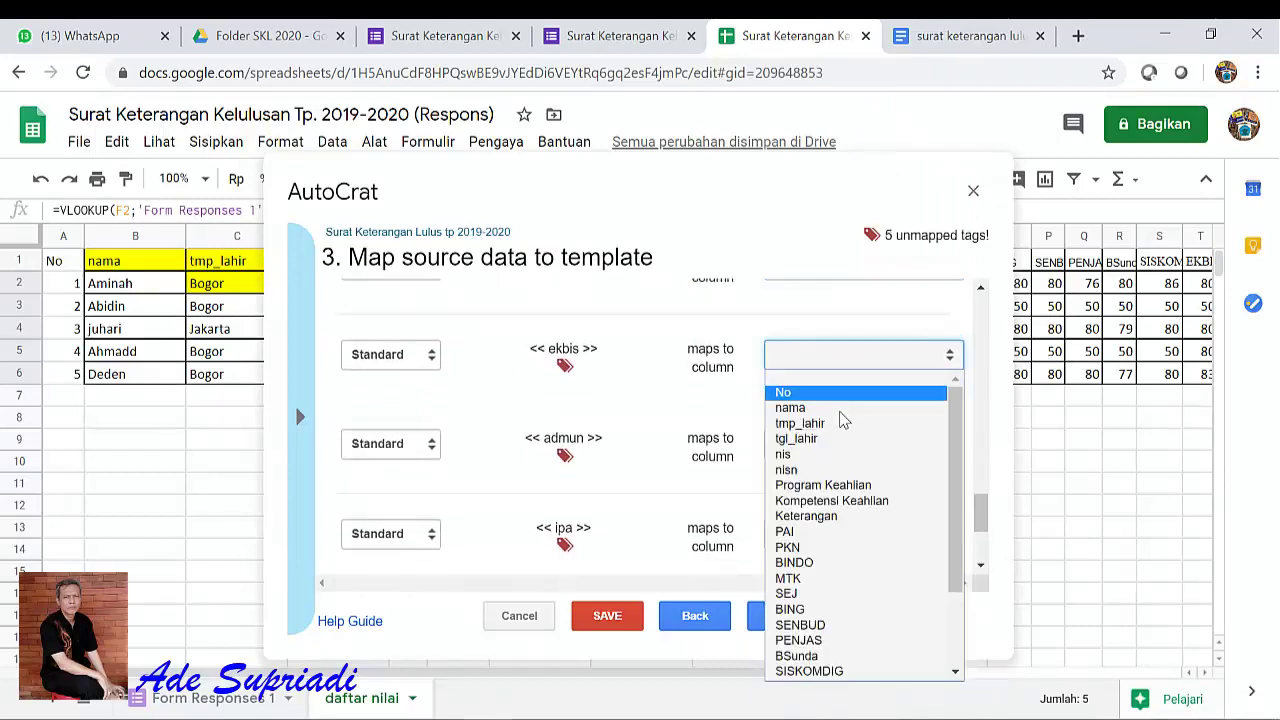
scroll(843, 422, down, 2)
click(830, 574)
click(850, 444)
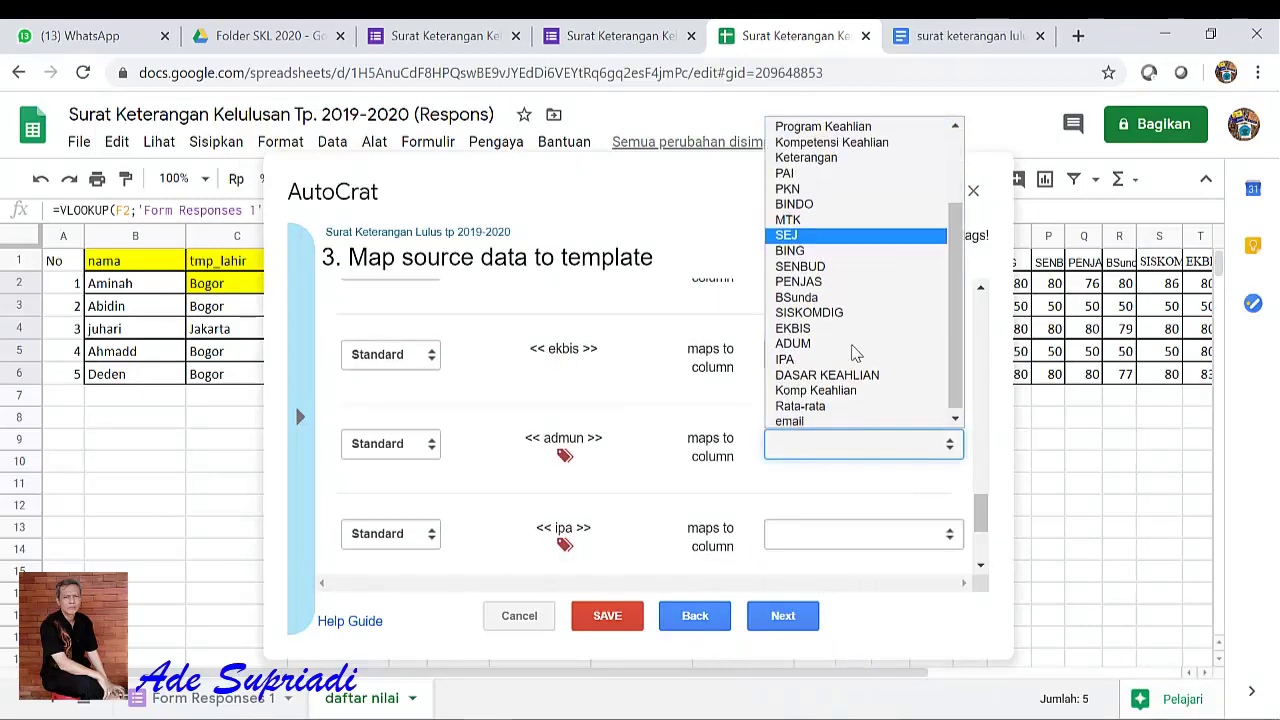
click(853, 344)
click(860, 533)
click(830, 466)
scroll(880, 445, down, 2)
Step: Map the dasarahli tag to DASAR KEAHLIAN and kom ahli to Komp Keahlian, and continue to the file settings
click(850, 428)
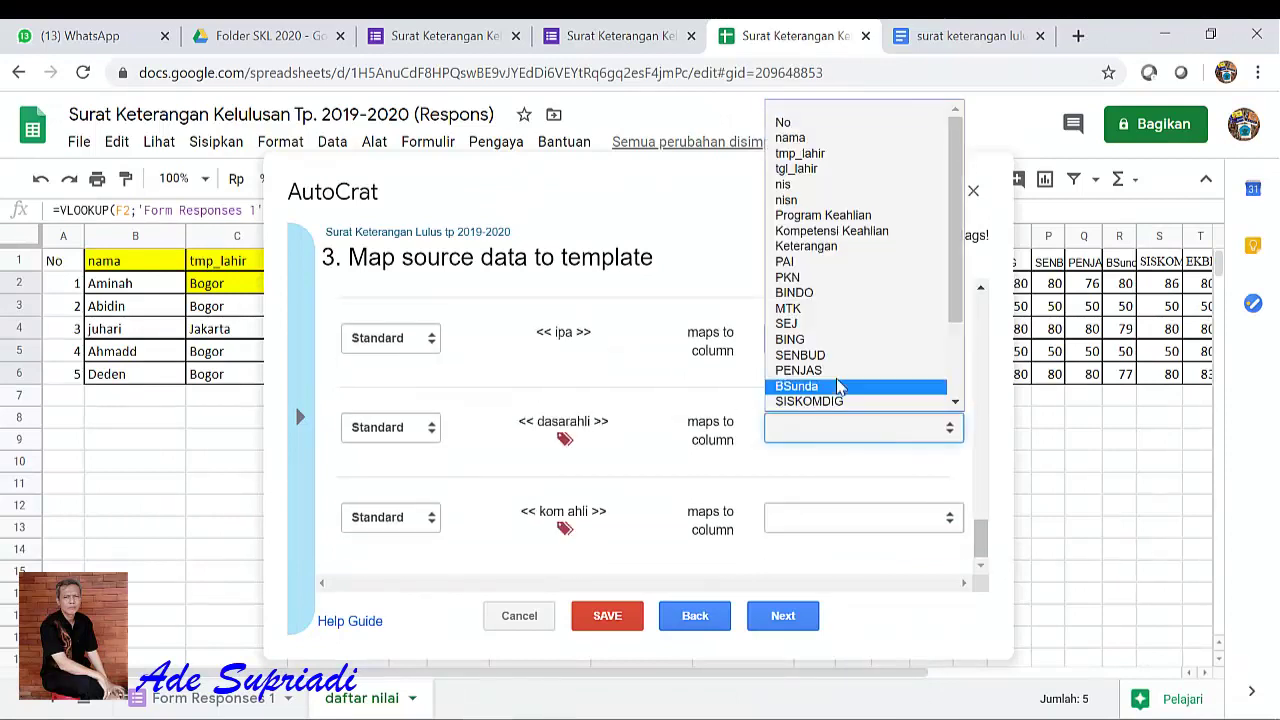
scroll(840, 387, down, 2)
click(843, 366)
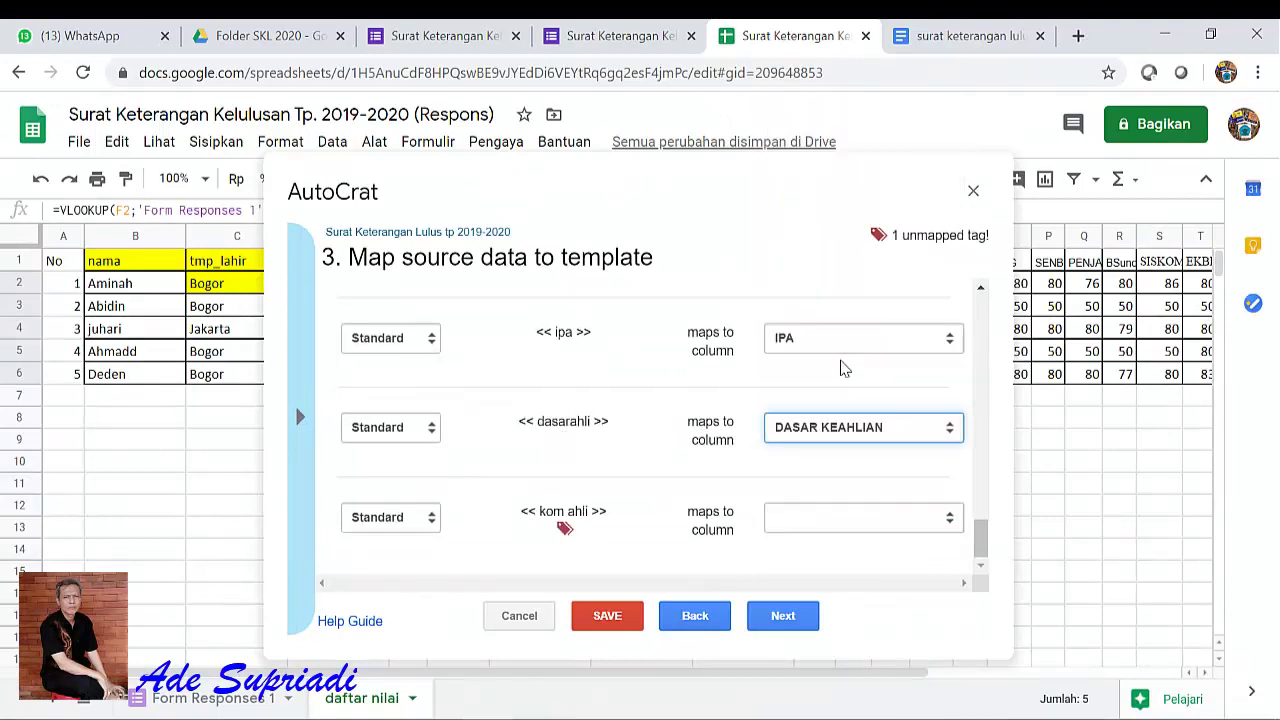
click(833, 512)
scroll(840, 480, down, 3)
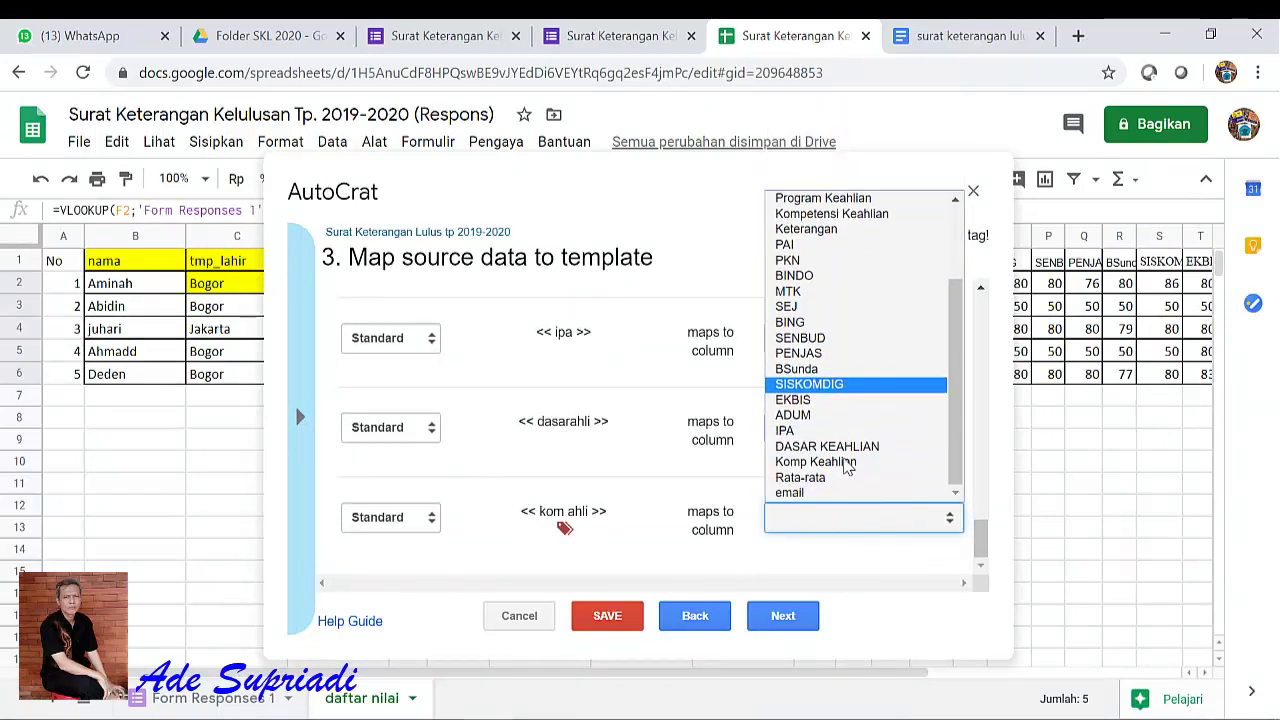
click(844, 464)
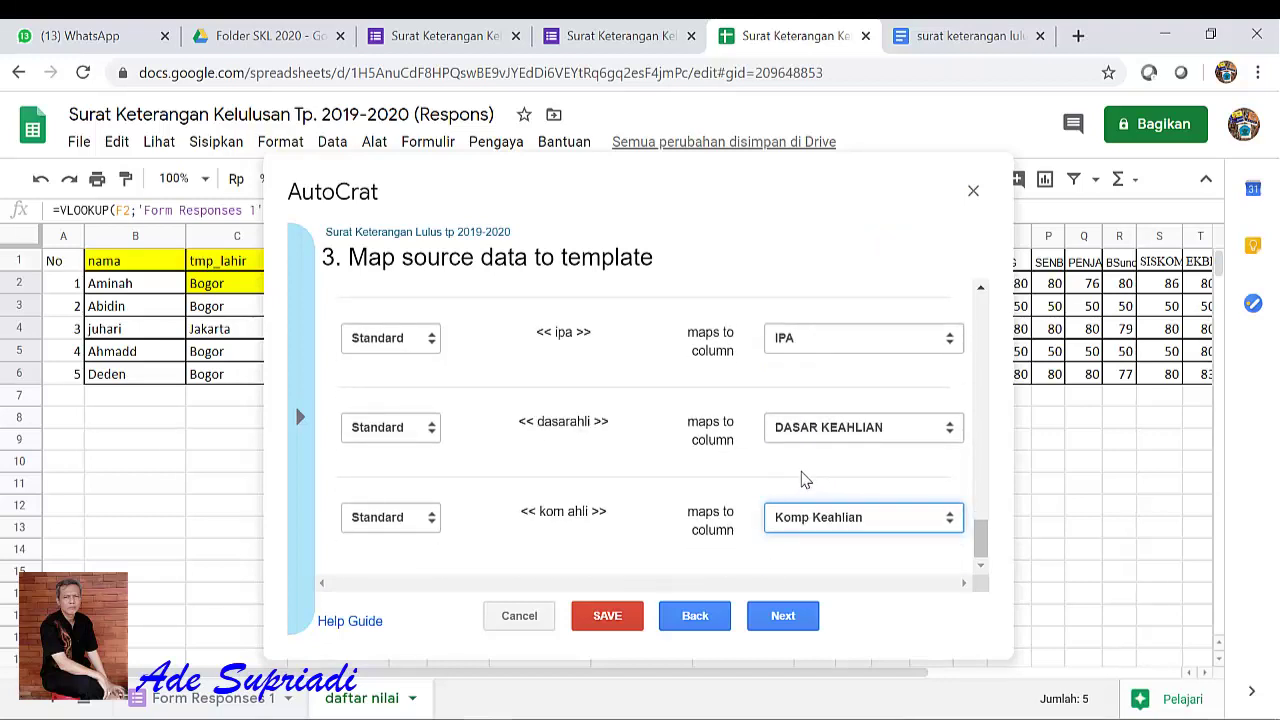
click(784, 617)
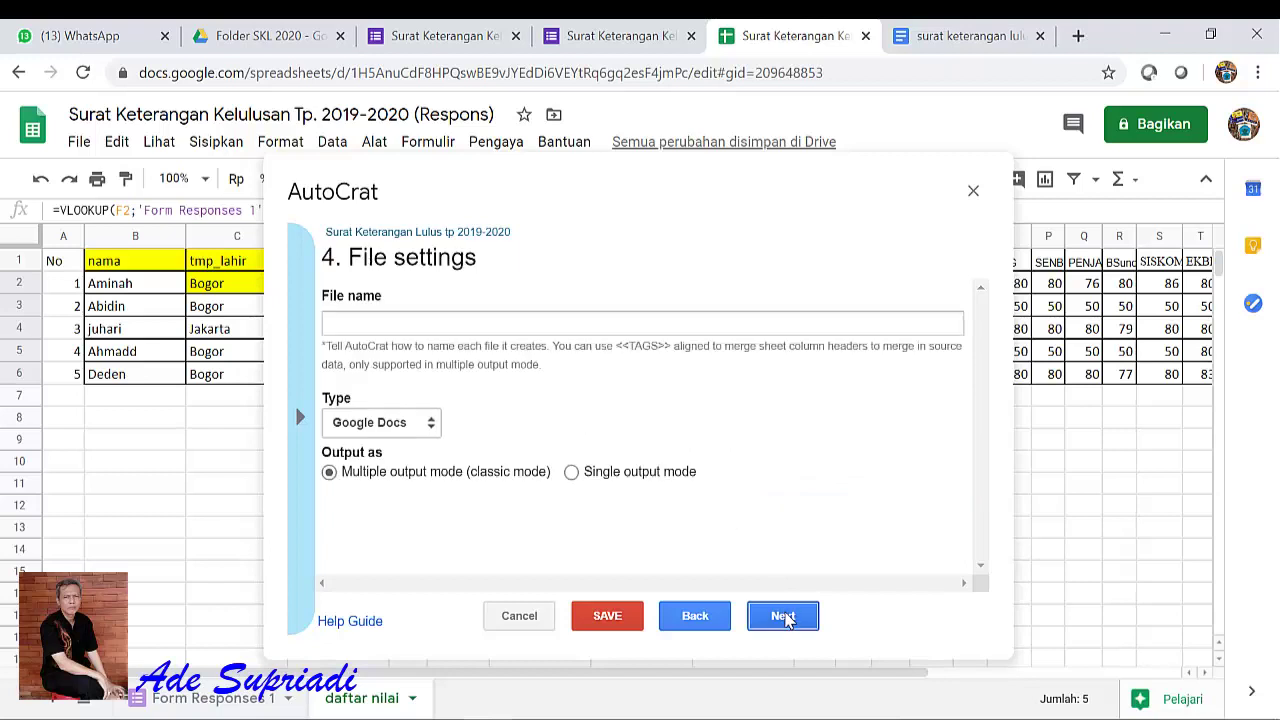
Step: Name the merged files with the tag <<nama>>, set the file type to PDF and continue to the destination folders
click(692, 324)
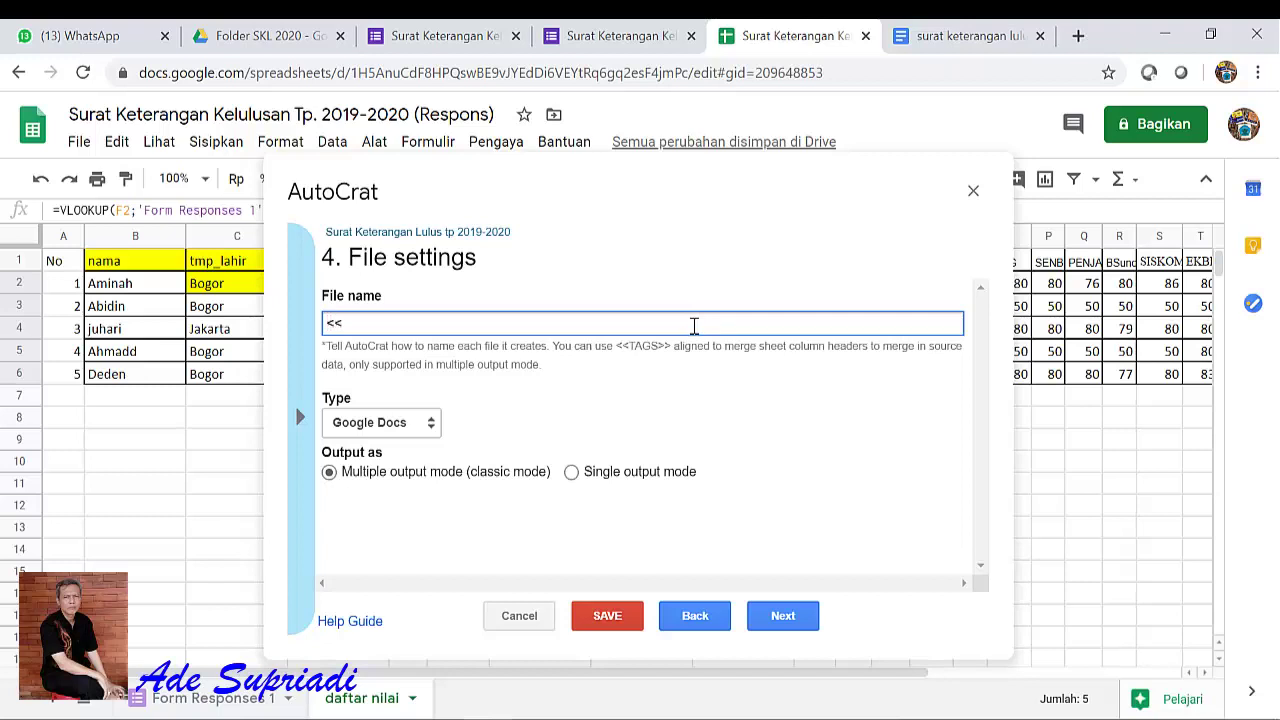
text(<<)
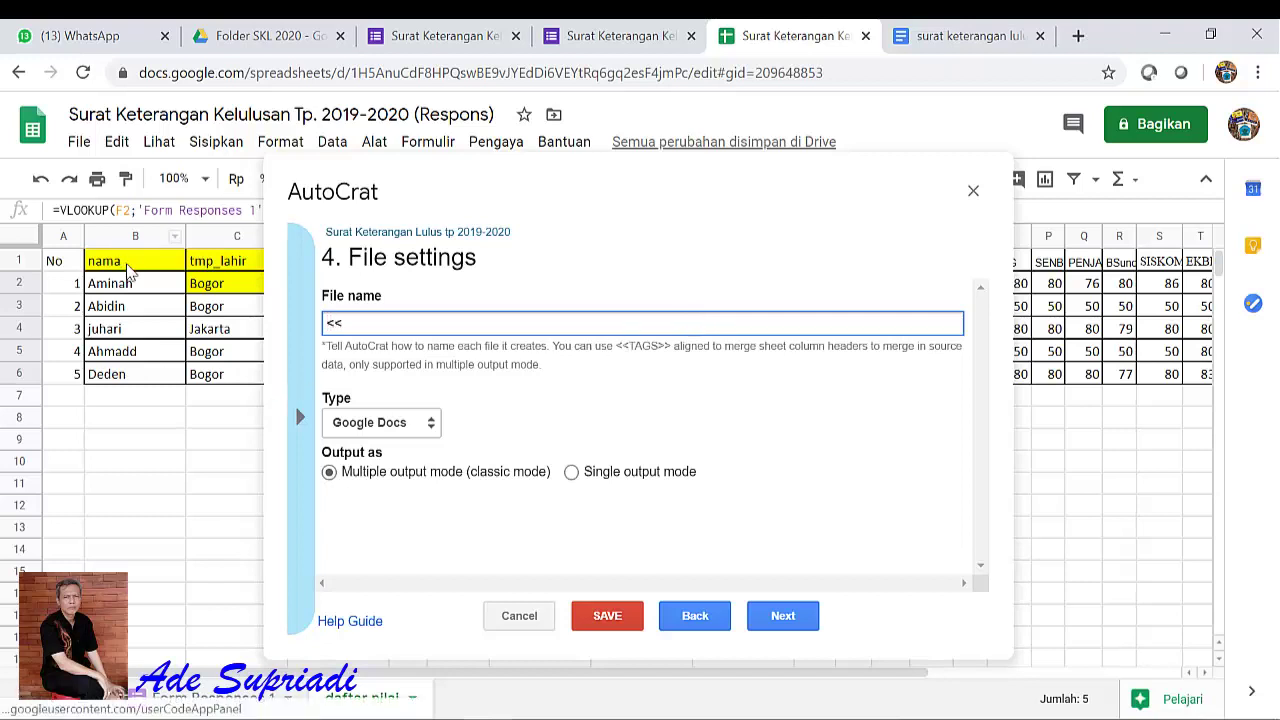
click(128, 268)
click(360, 323)
text(nama>>)
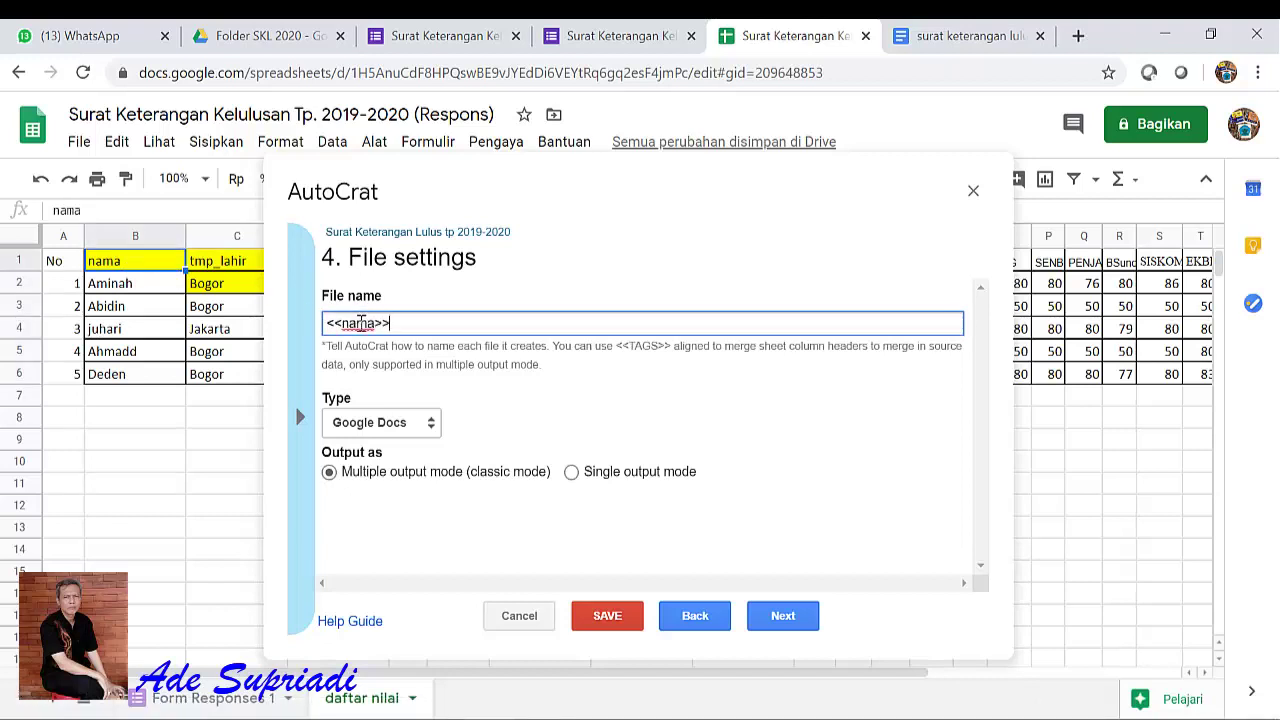
click(385, 430)
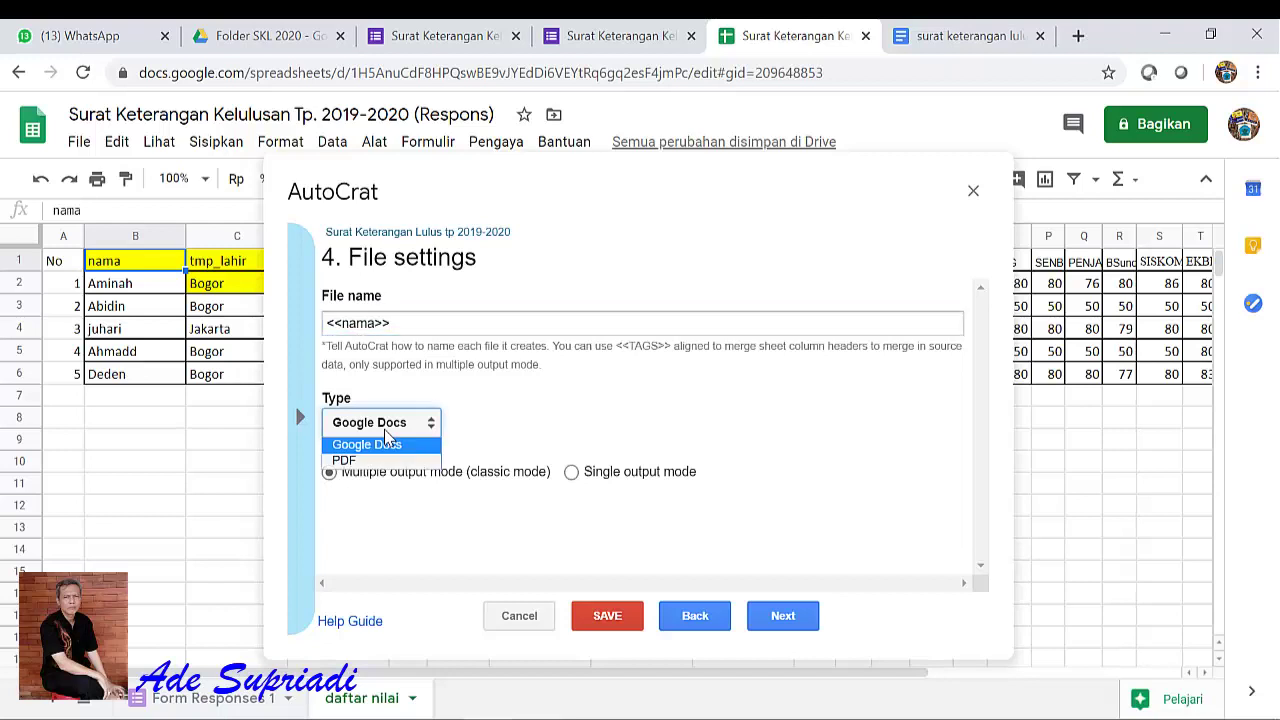
click(374, 461)
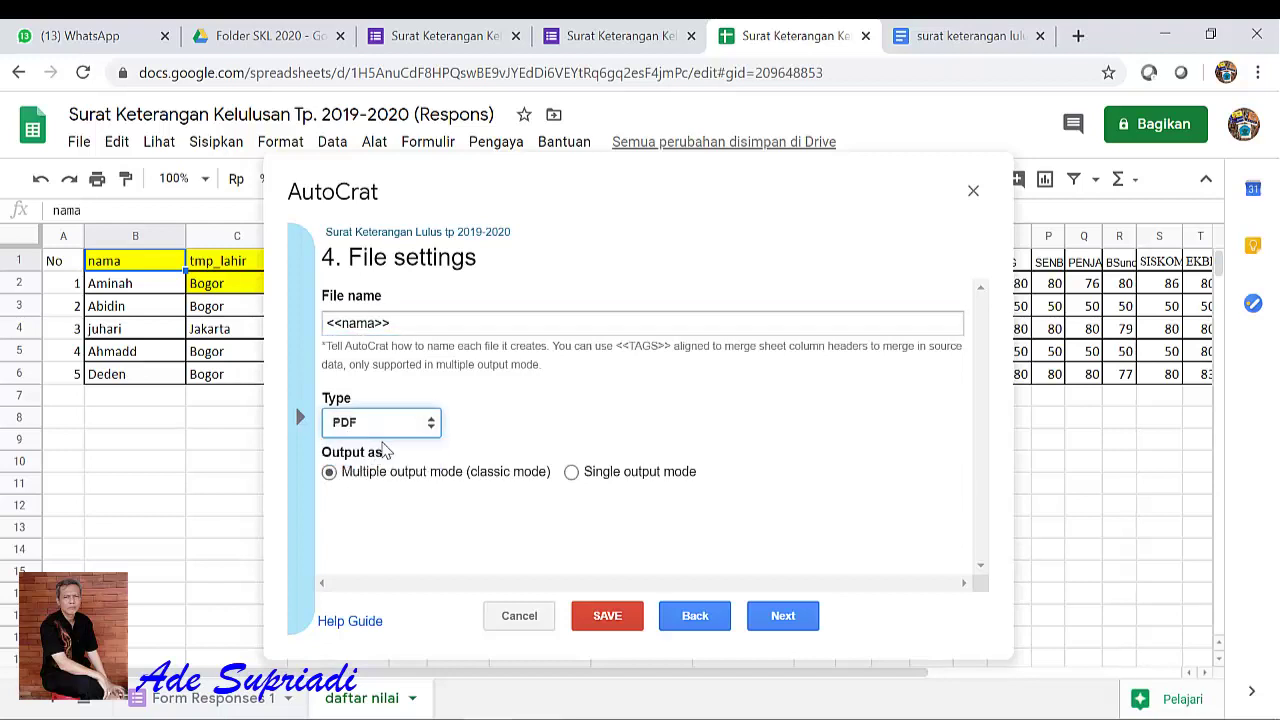
click(784, 614)
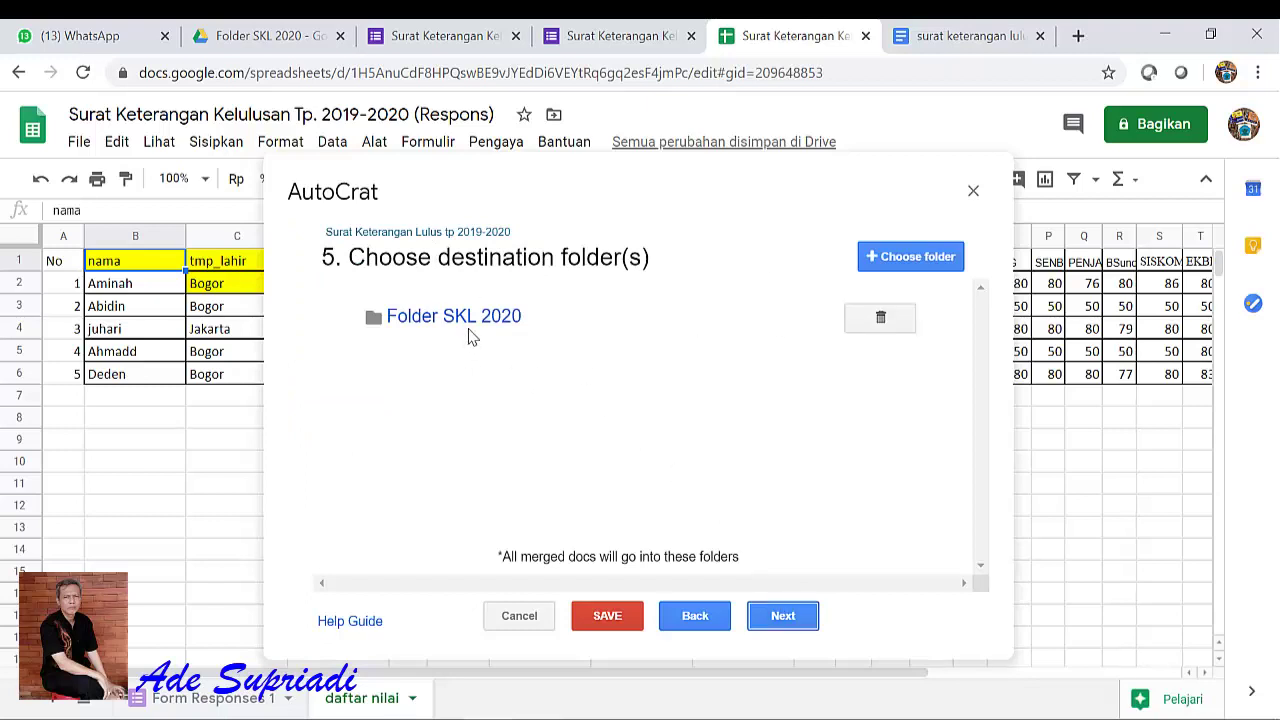
Step: Keep Folder SKL 2020 as the destination and skip the dynamic folder reference and merge condition
click(780, 620)
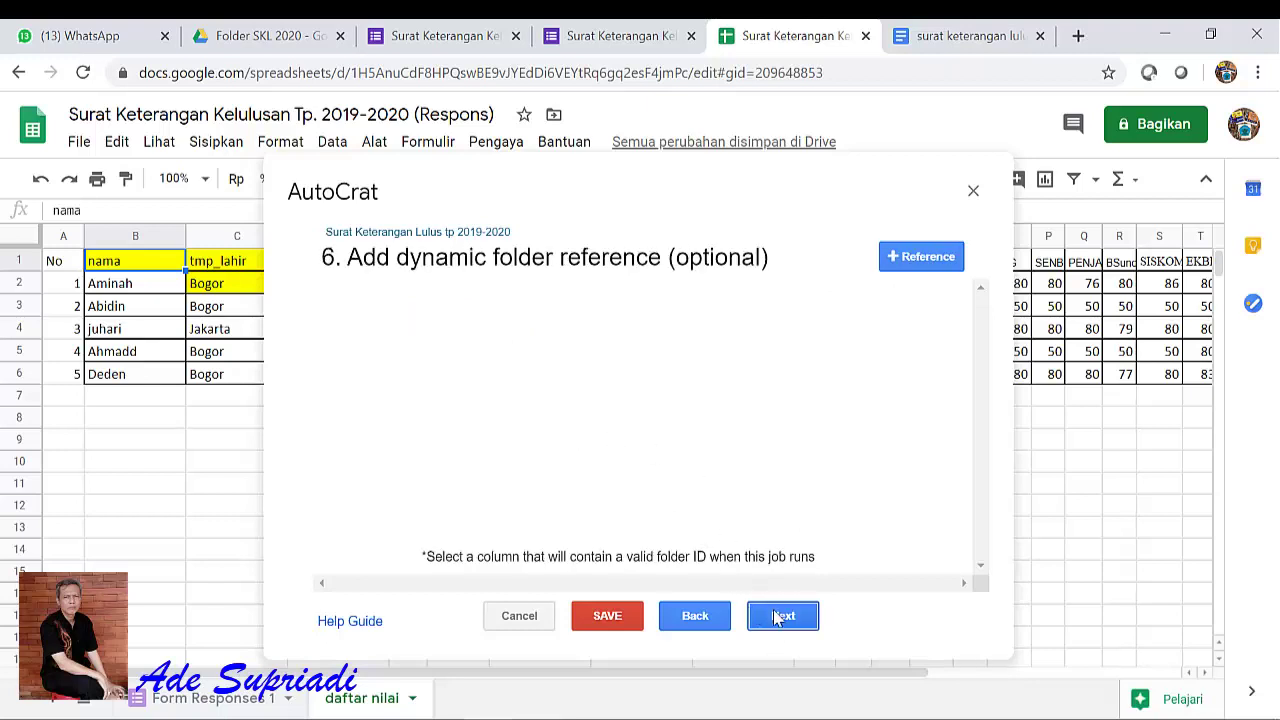
click(778, 616)
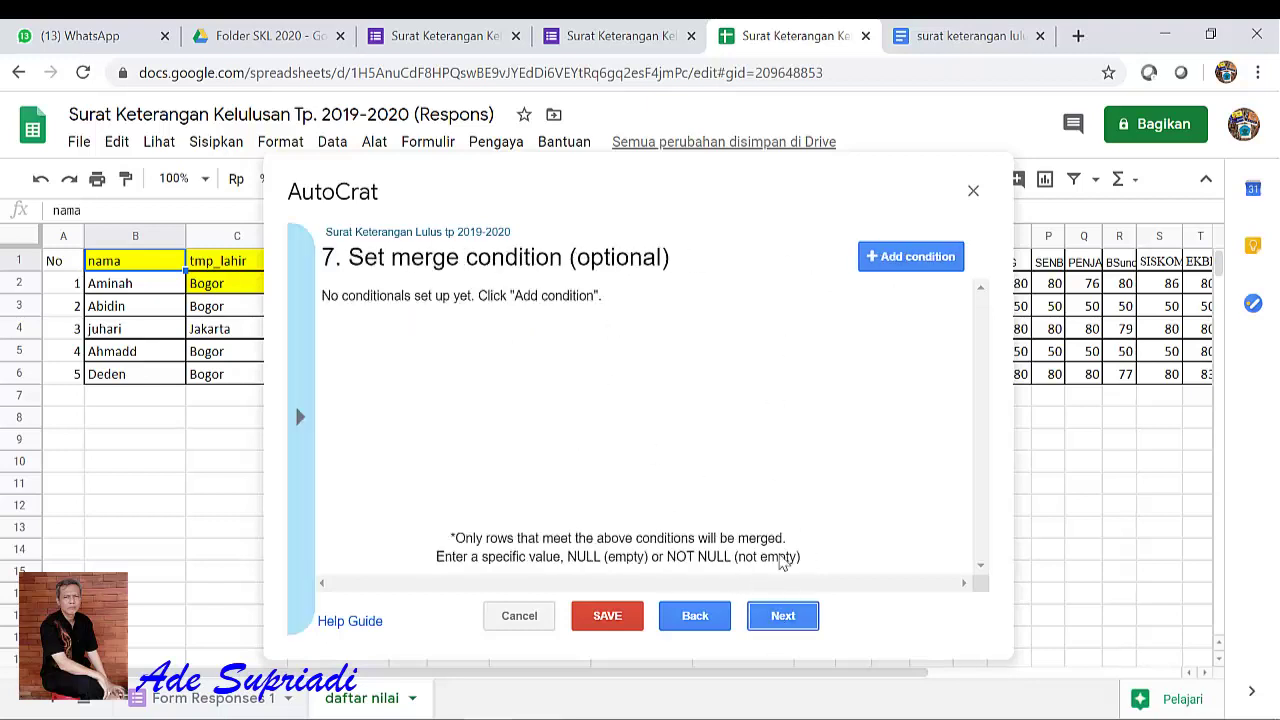
click(786, 614)
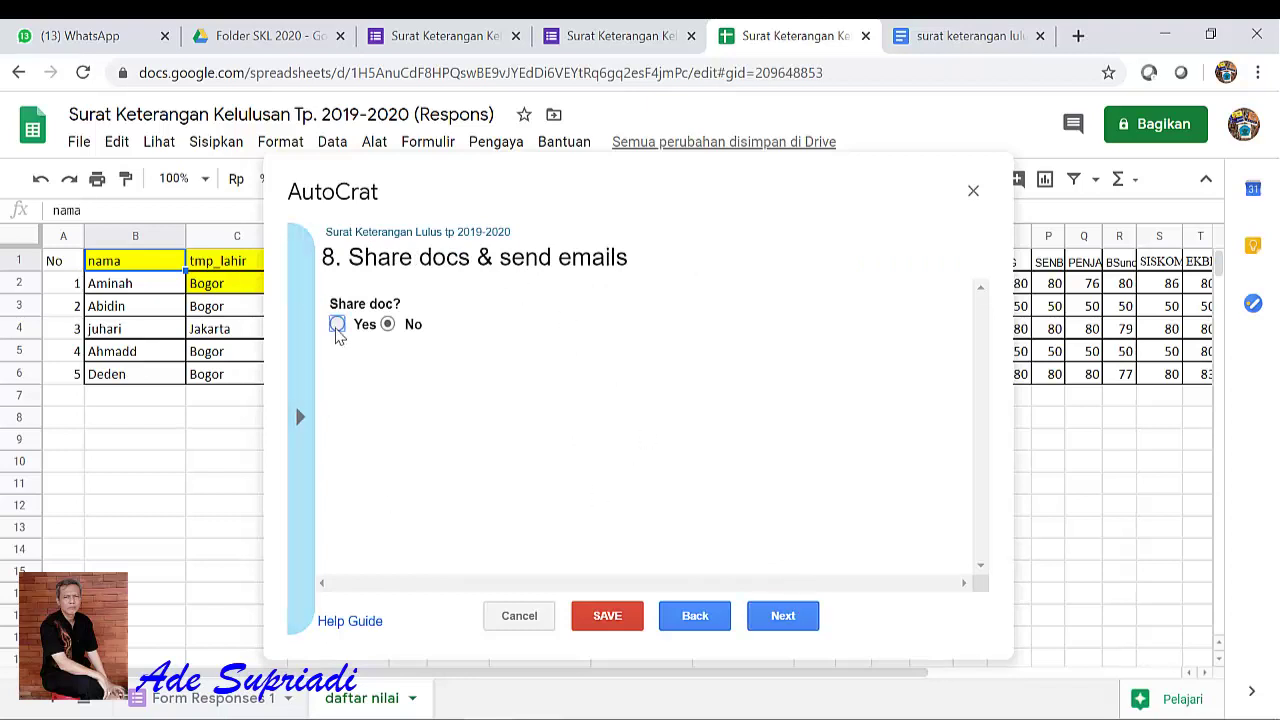
Step: Turn on sharing of the merged PDF and set the email recipient to the tag <<email>>
click(337, 324)
scroll(465, 372, down, 1)
scroll(386, 309, down, 1)
scroll(386, 329, up, 2)
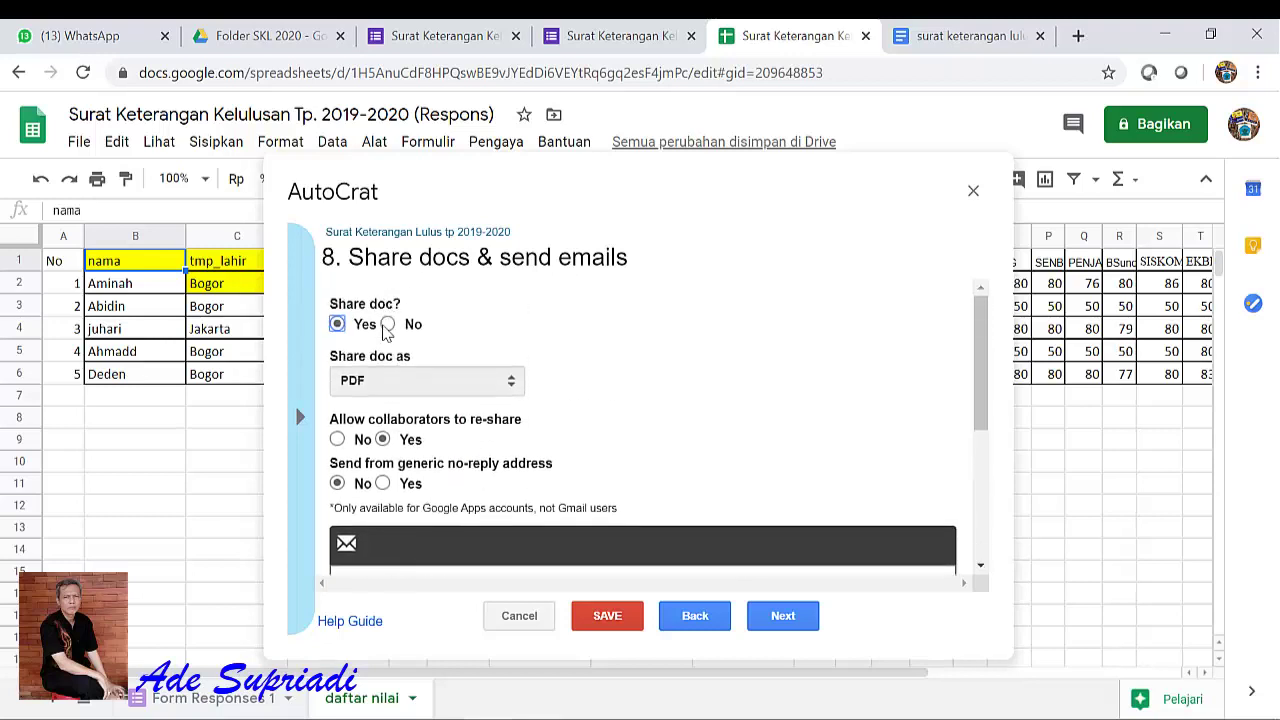
scroll(381, 382, down, 1)
click(381, 382)
scroll(395, 400, down, 1)
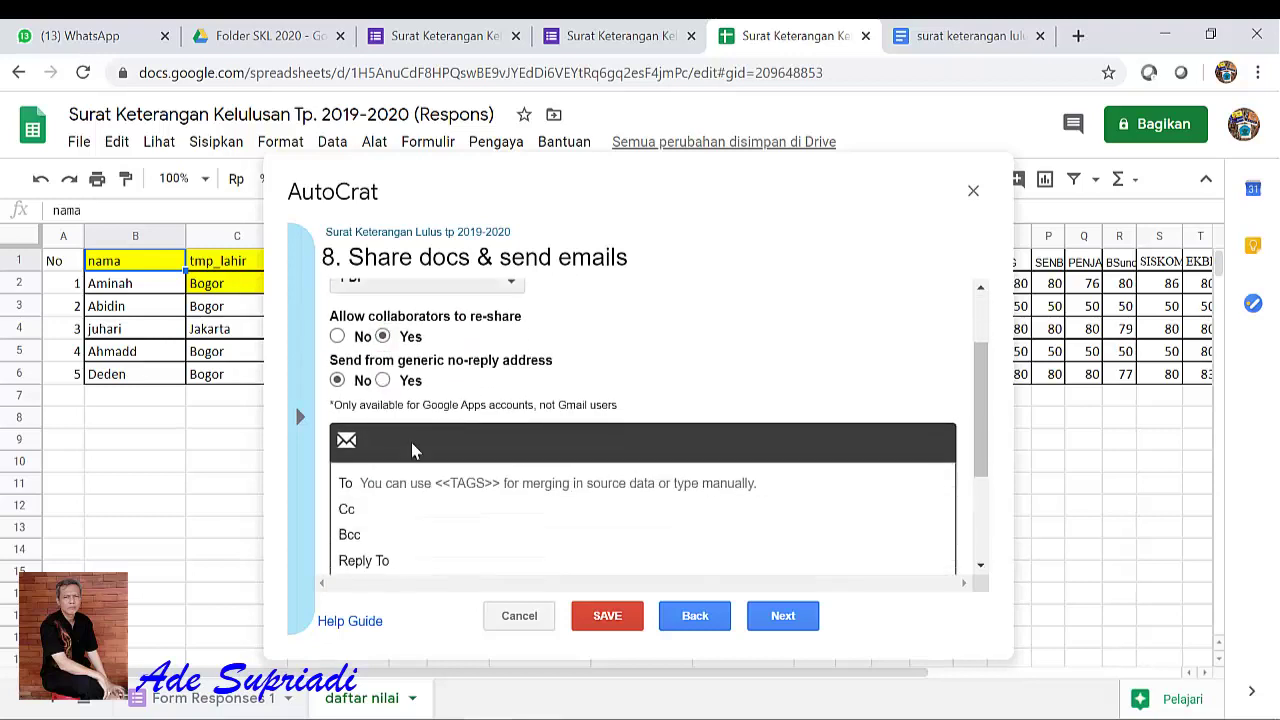
click(442, 487)
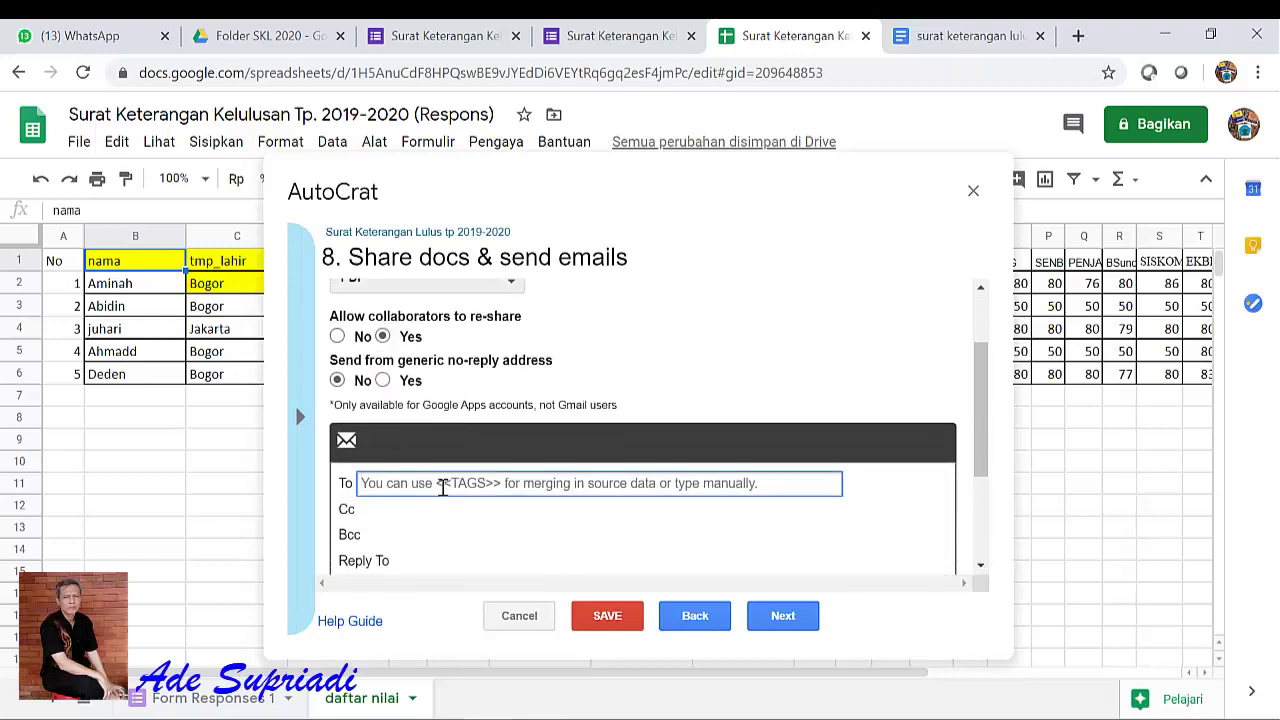
text(<<email>>)
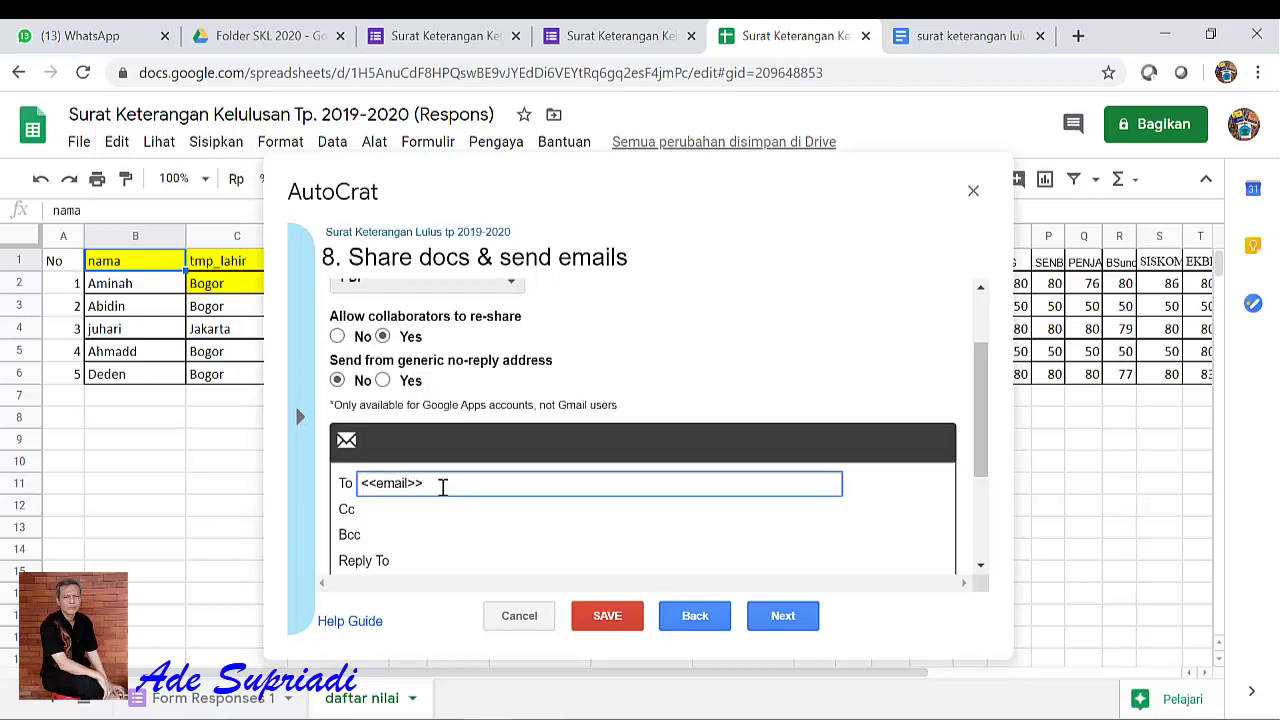
Step: Check the header of the email column at the far end of the daftar nilai sheet
click(1066, 266)
key(Right)
key(Right)
key(Right)
key(Right)
key(Right)
key(Right)
key(Right)
key(Right)
key(Right)
key(Right)
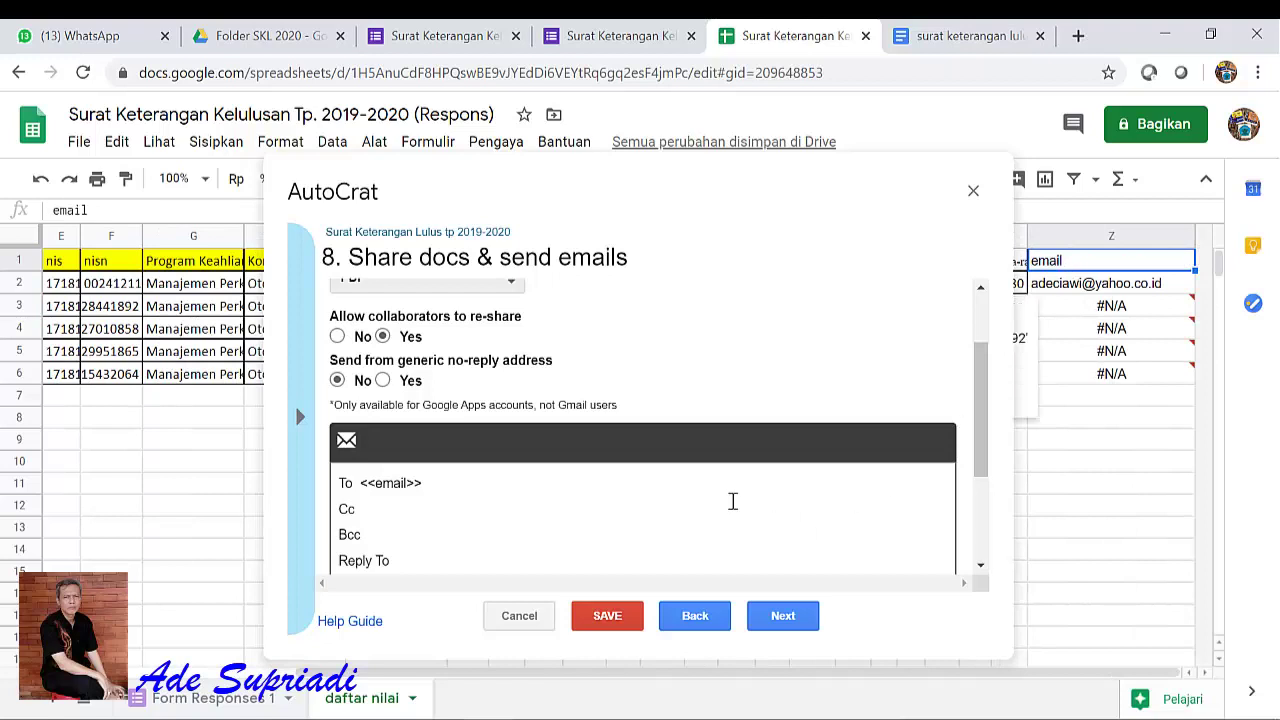
Step: Set the email subject to "Surat Keterangan Kelulusan SMK YKTB 3 Bogor Tp. 2019-2020"
scroll(725, 495, down, 2)
click(621, 428)
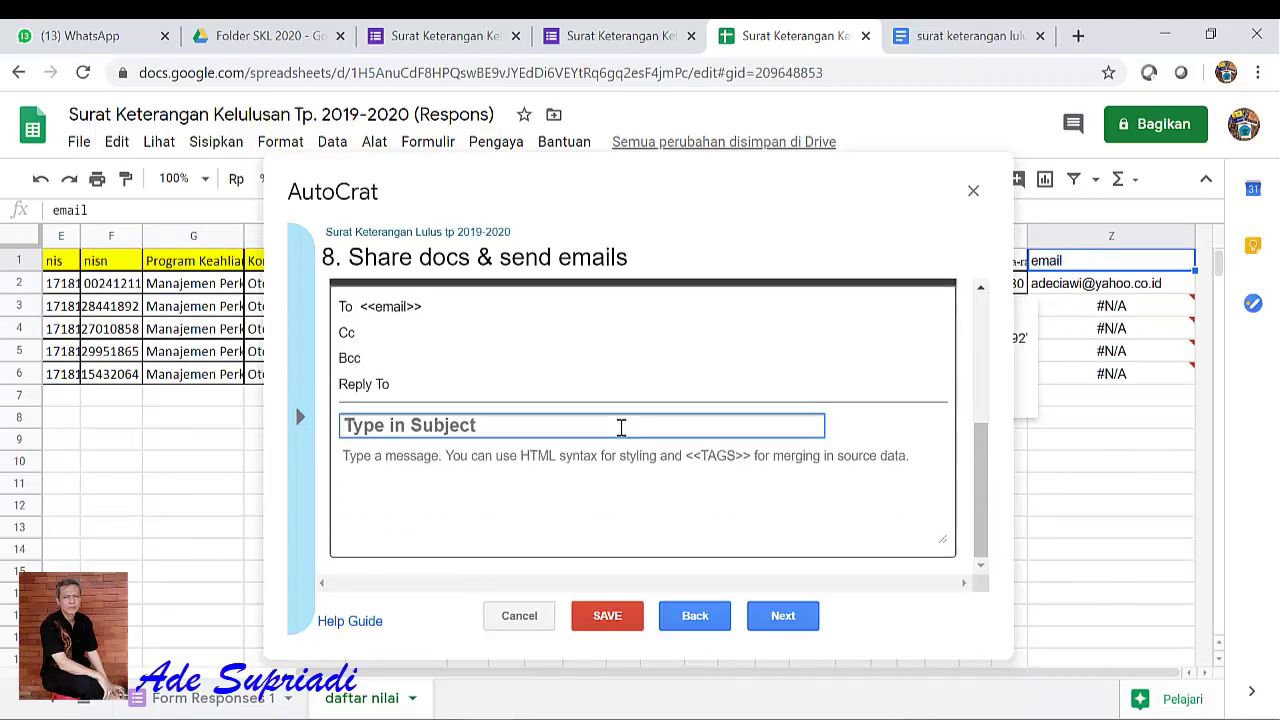
text(Surat)
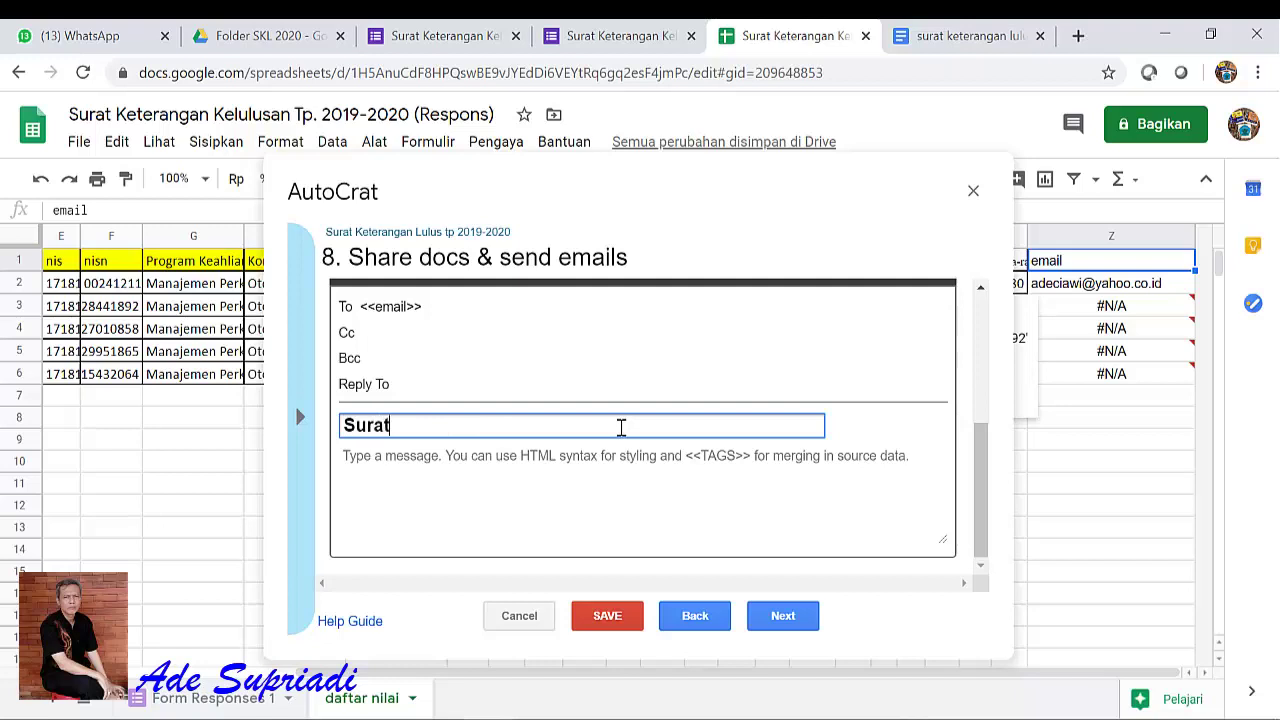
text( Keterangan )
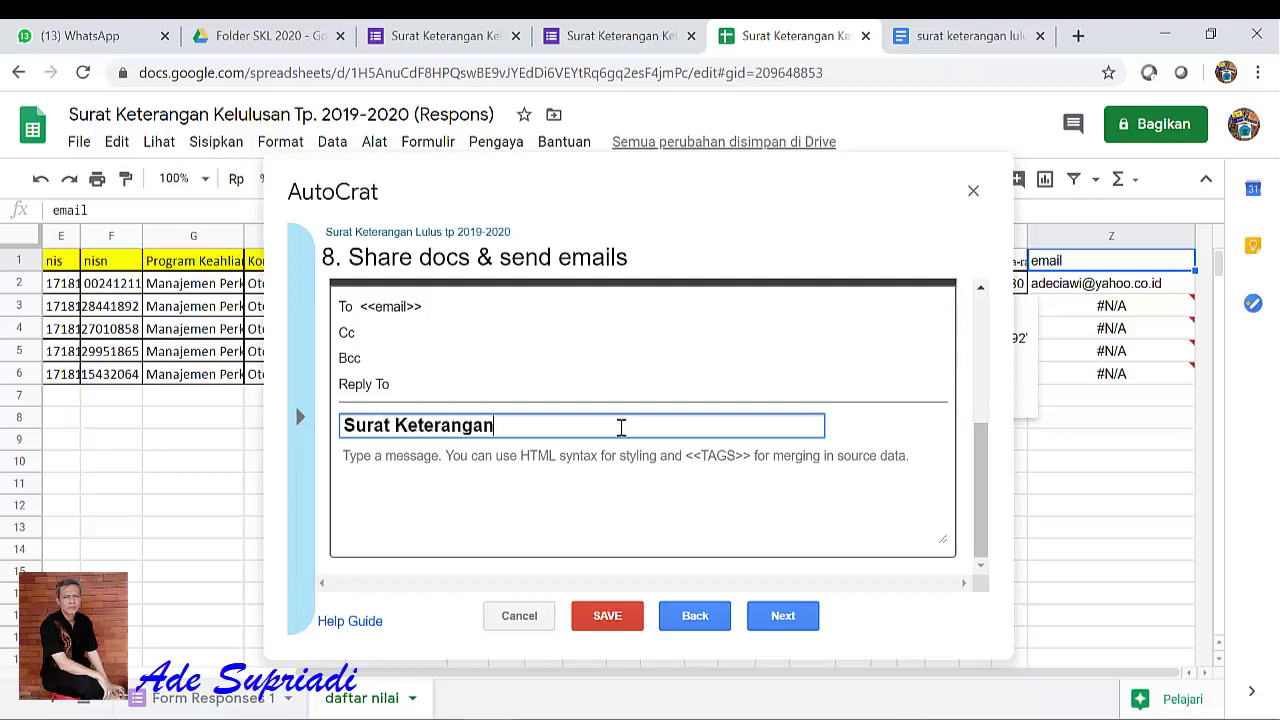
text(Kelulusa)
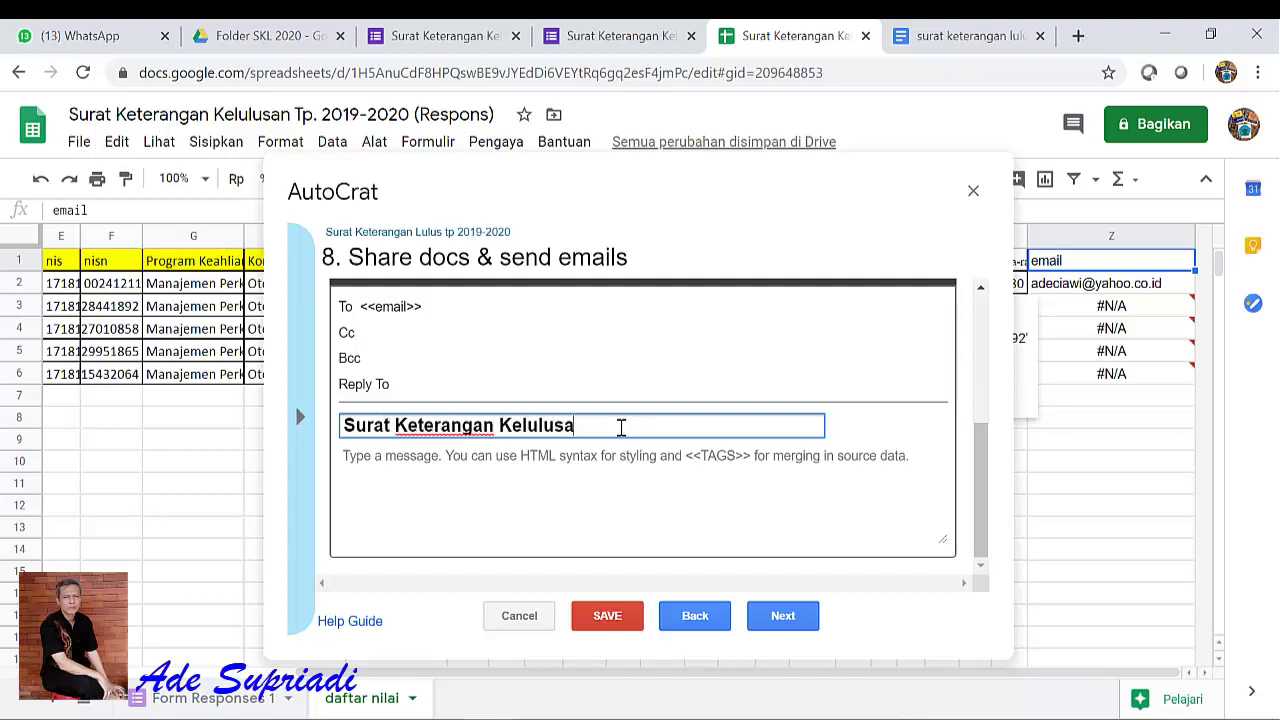
text(n SMK Y)
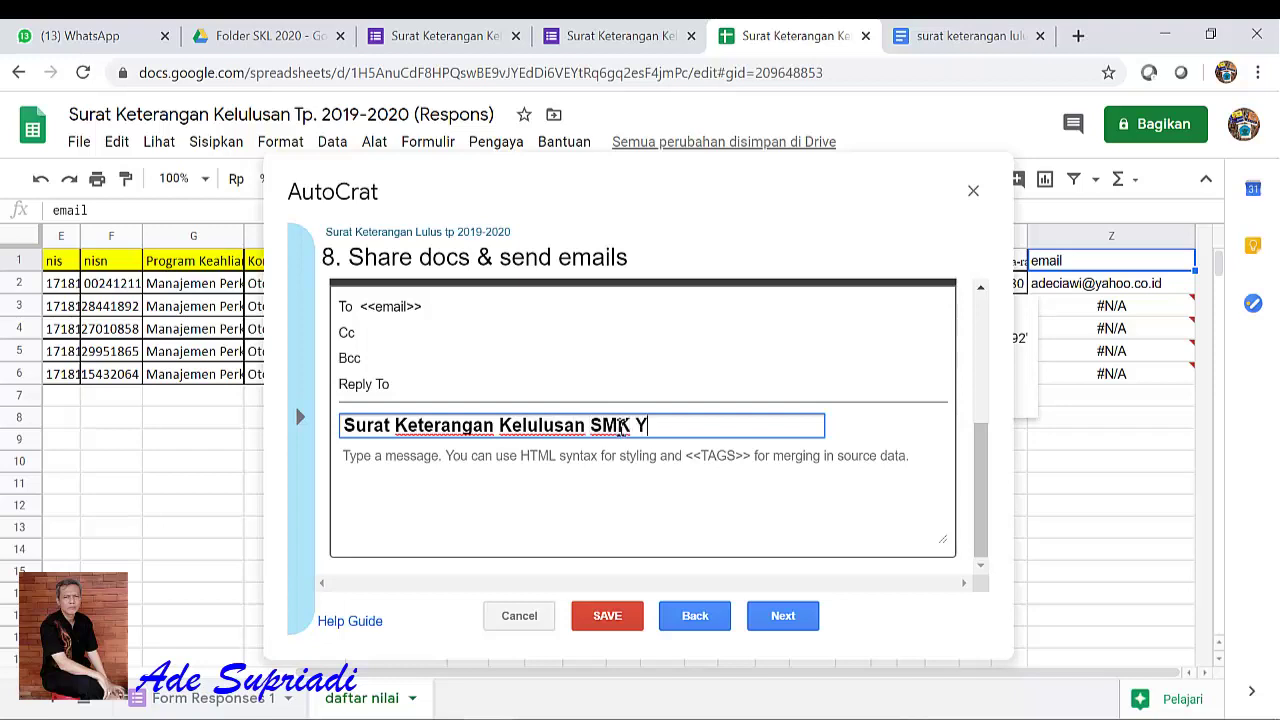
text(KTB 3 Bogor Tp. 2020)
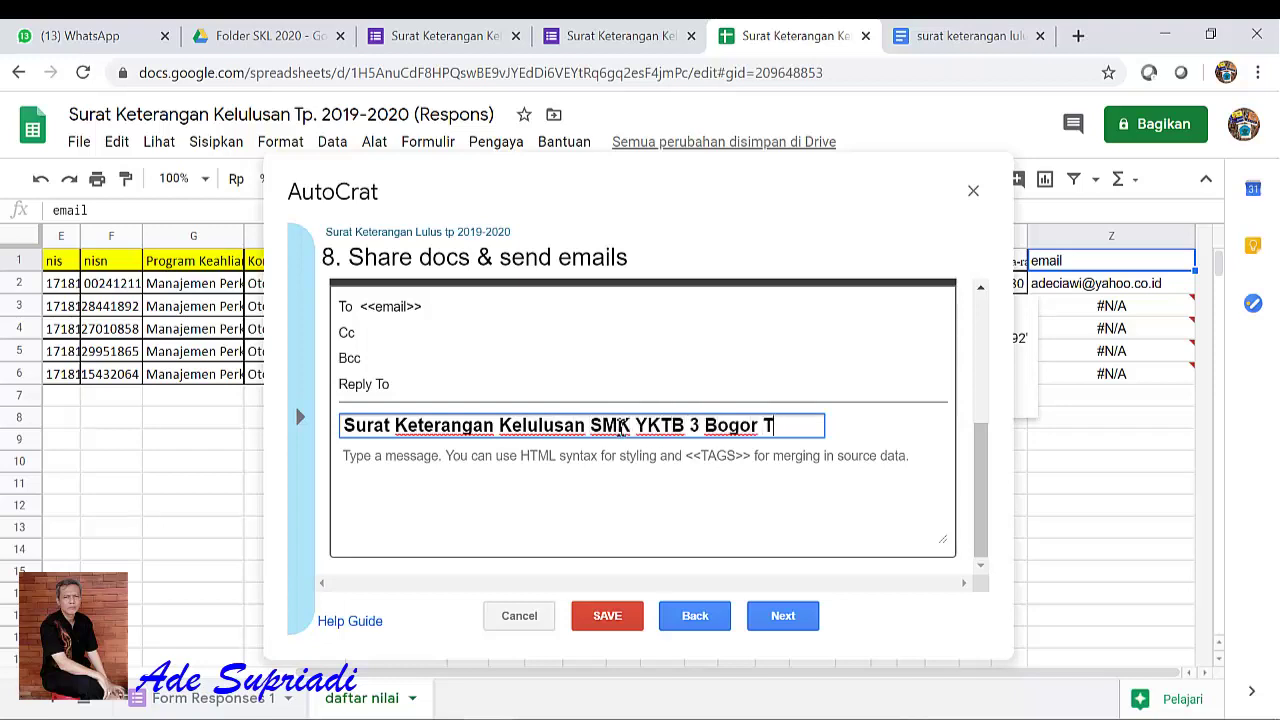
key(BackSpace)
key(BackSpace)
text(19-20)
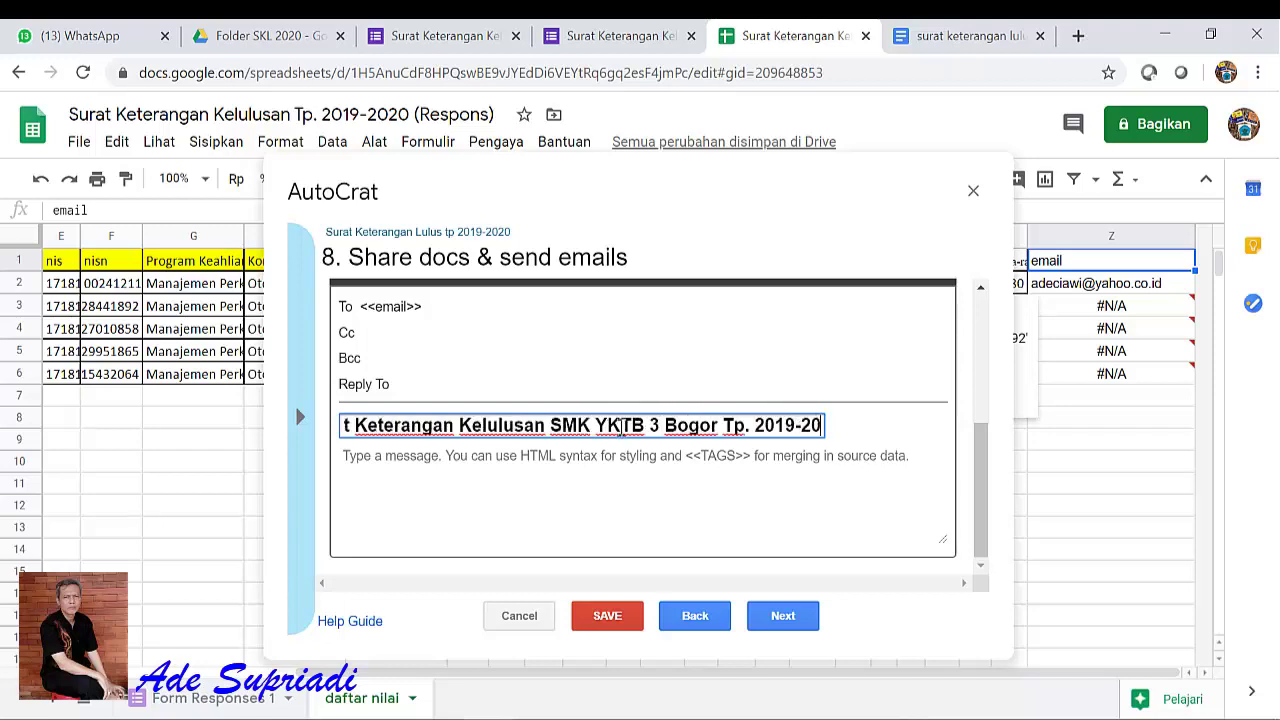
text(20)
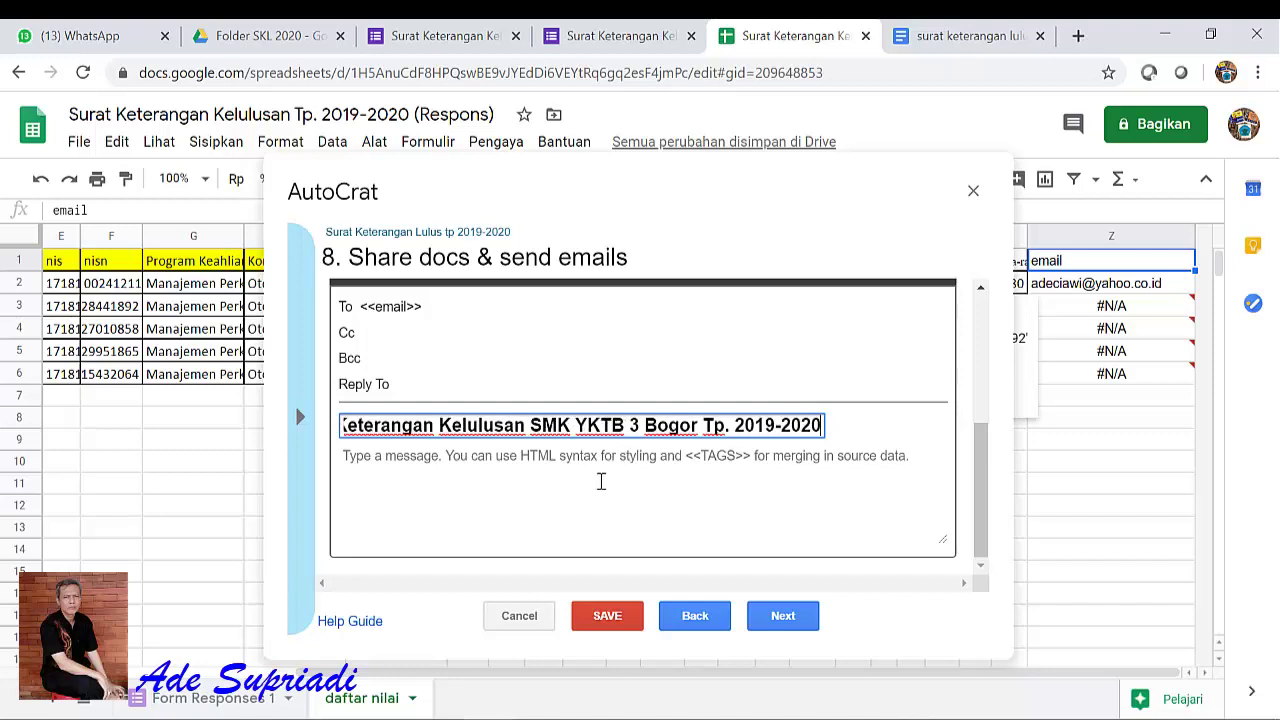
Step: Enter the email message "silahkan di unduh dan di cetak dan dipergunakan sebagaimana mestinya" and continue to the job triggers
click(586, 468)
text(silahkan di unduh dan di cetak d)
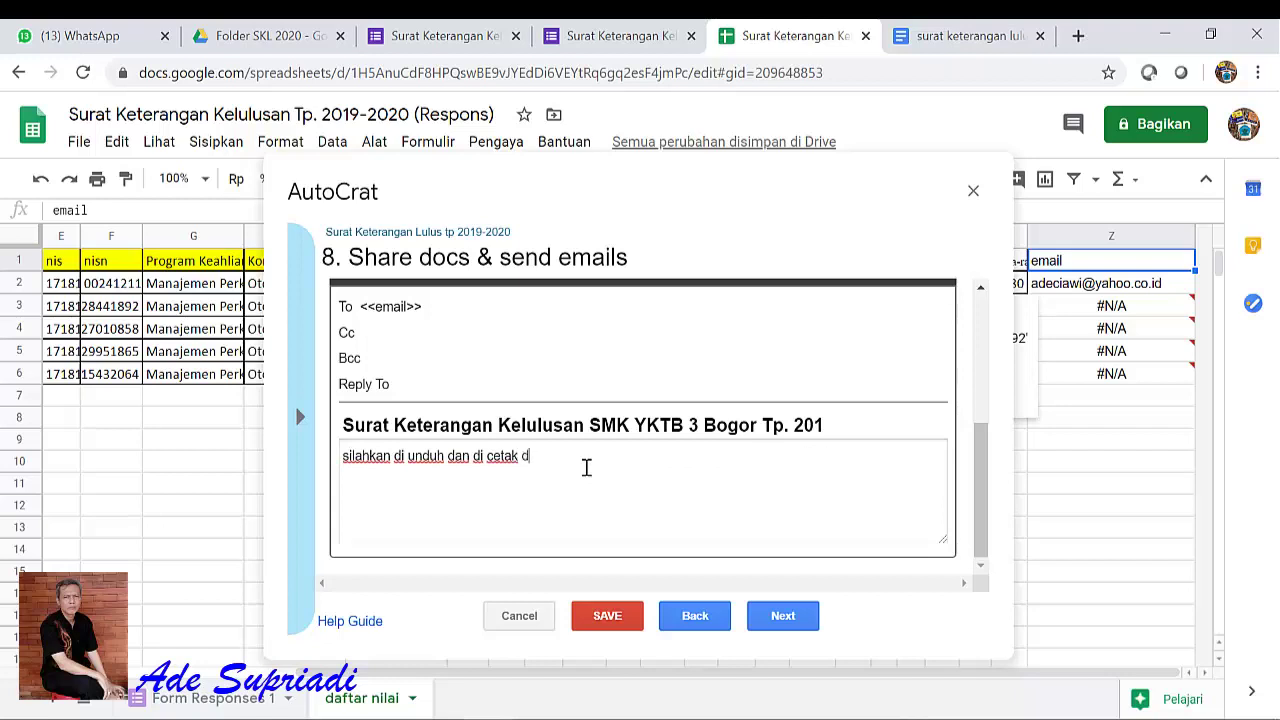
text(an diperfgunakan sebagaimana mnestinyya)
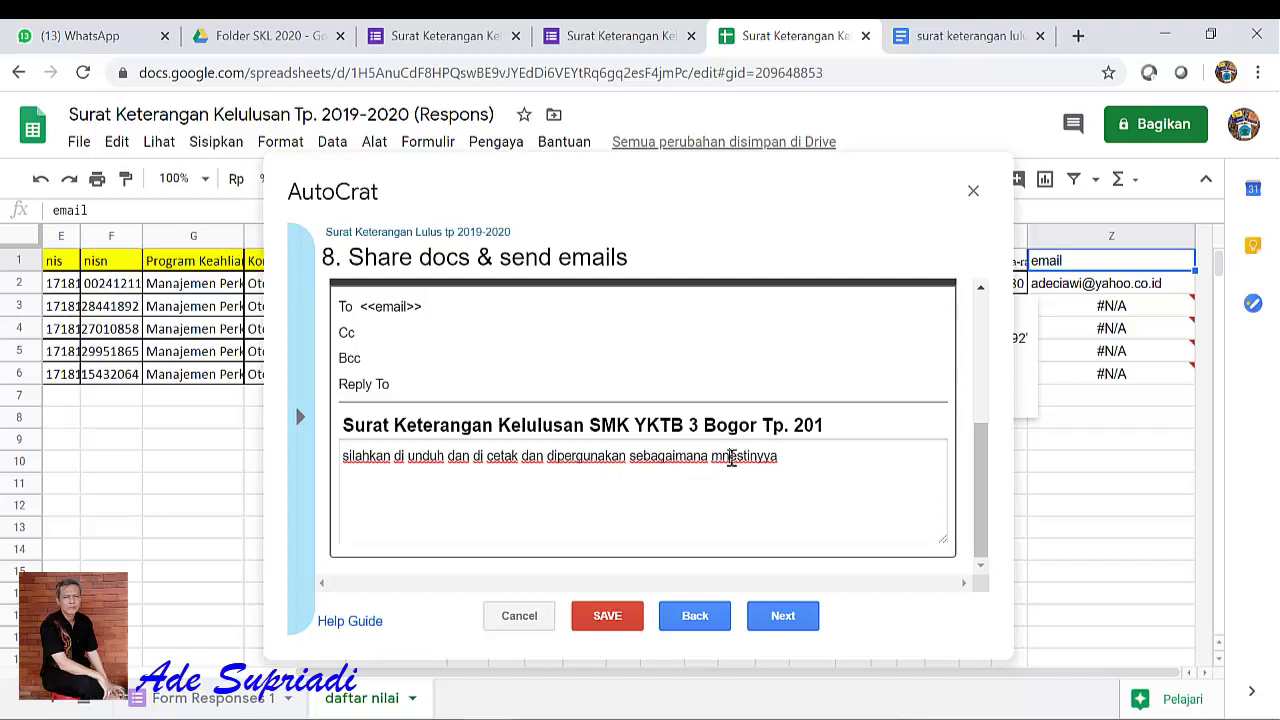
key(BackSpace)
click(785, 617)
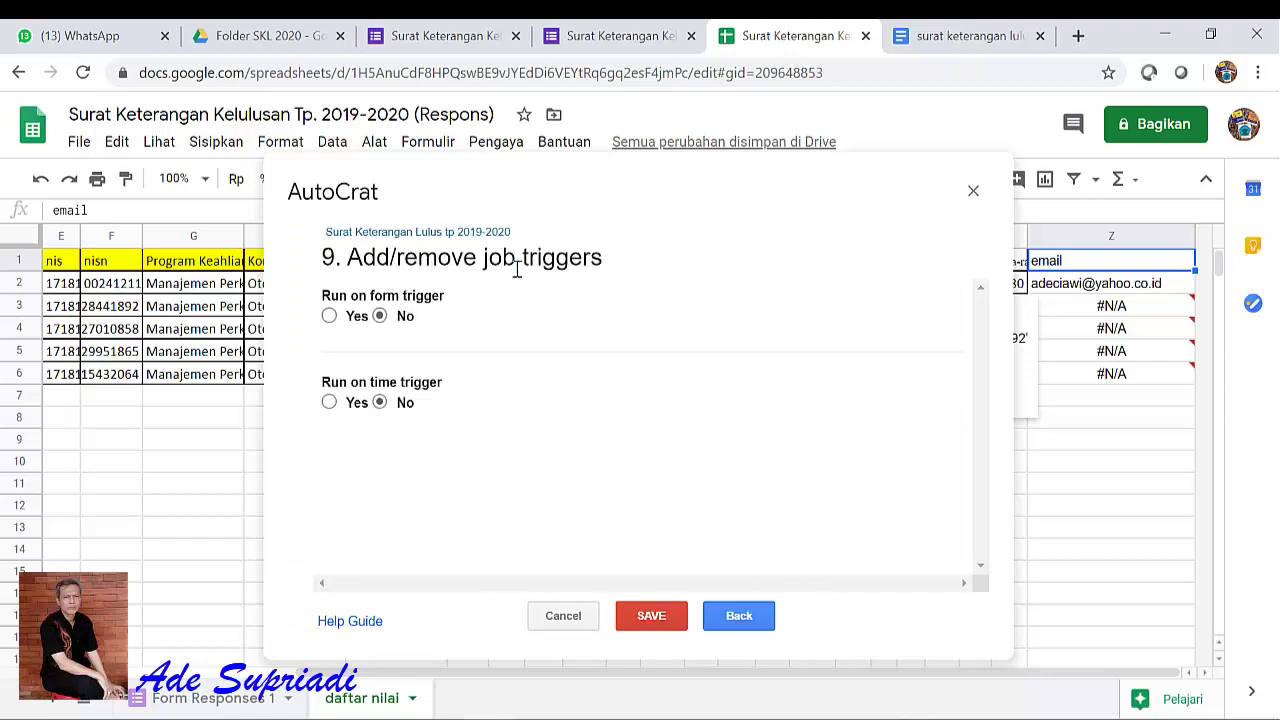
Step: Enable the form trigger for the merge job, confirm enabling triggers for the project and save the job
click(330, 317)
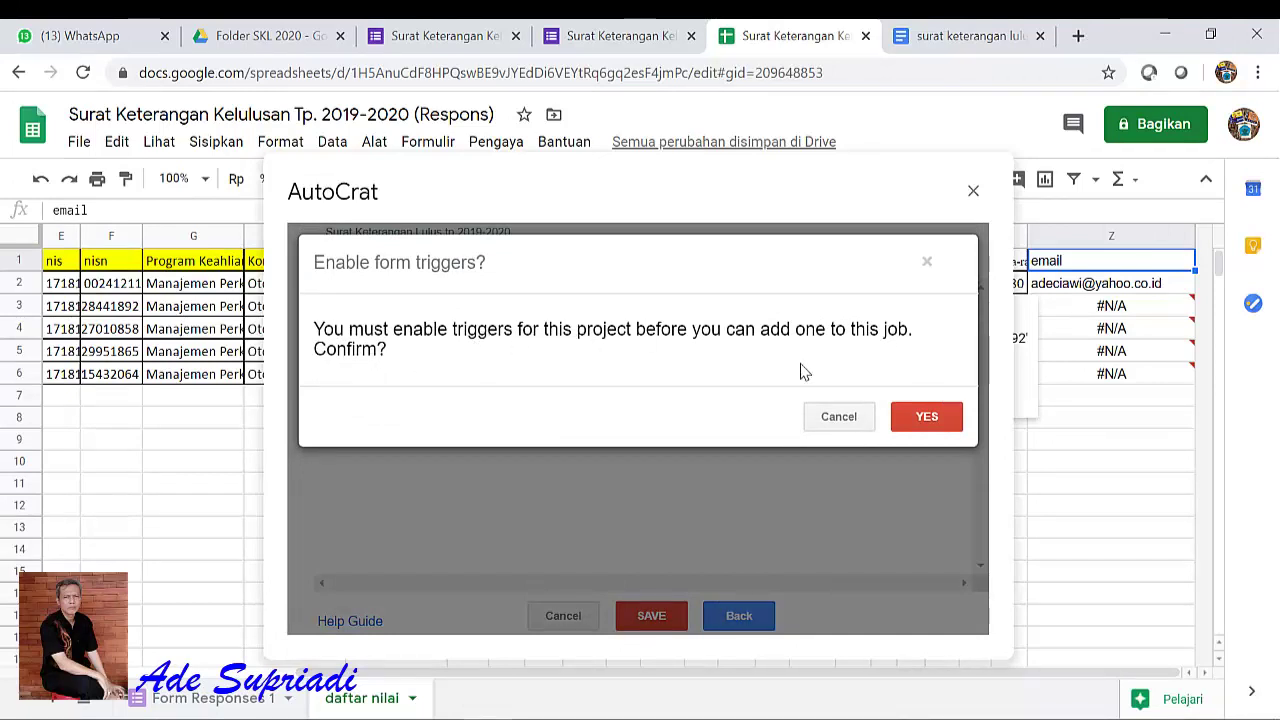
click(929, 430)
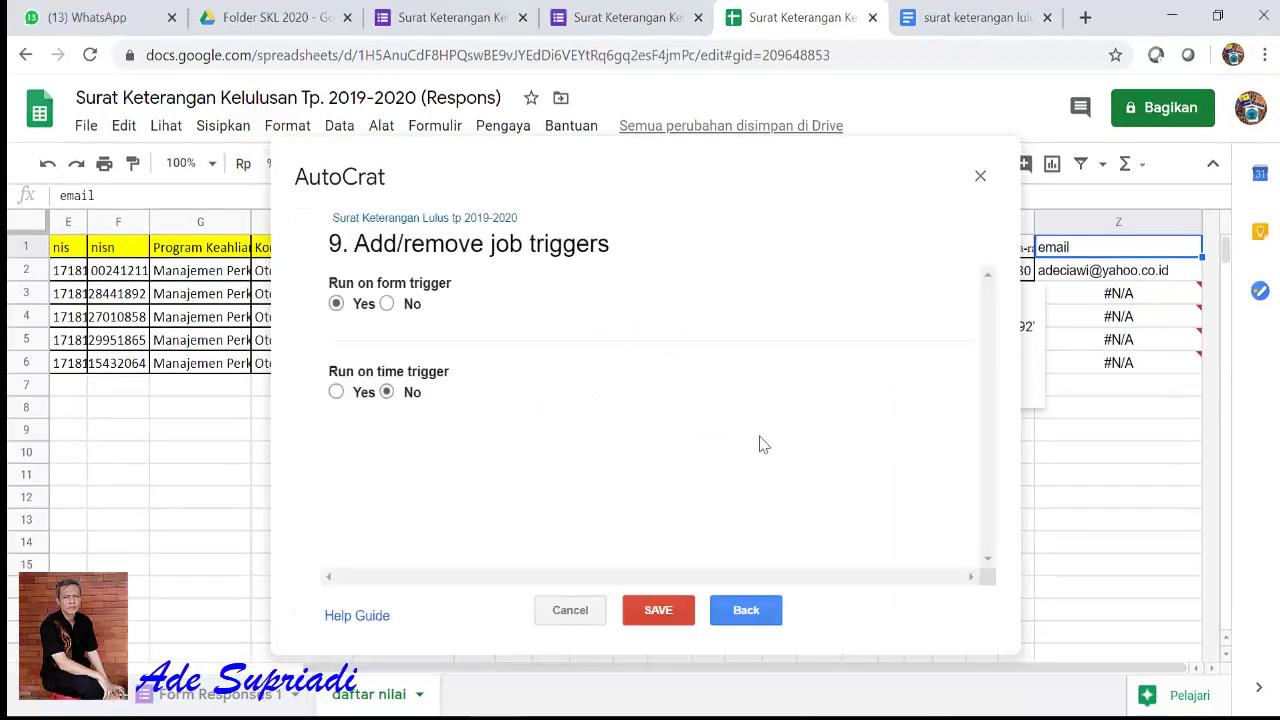
click(647, 620)
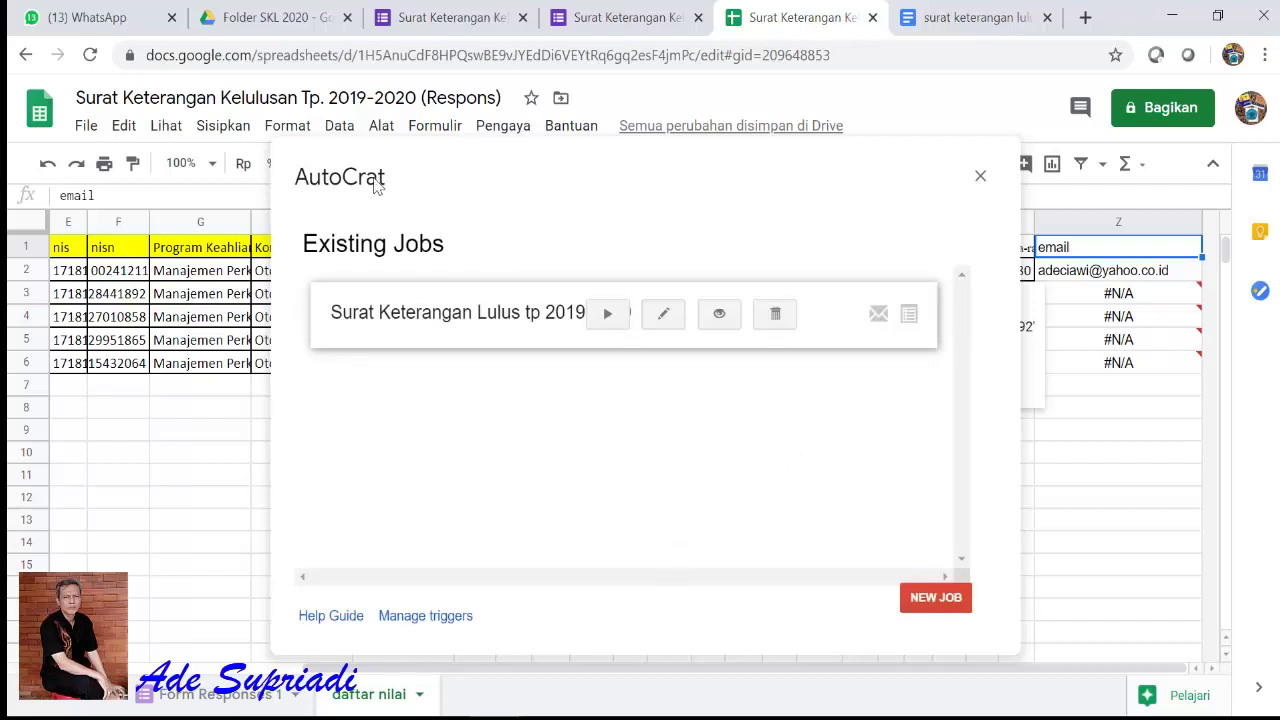
Step: Look through Folder SKL 2020 in Google Drive for the merged PDFs, glancing at the form and the responses sheet
click(300, 20)
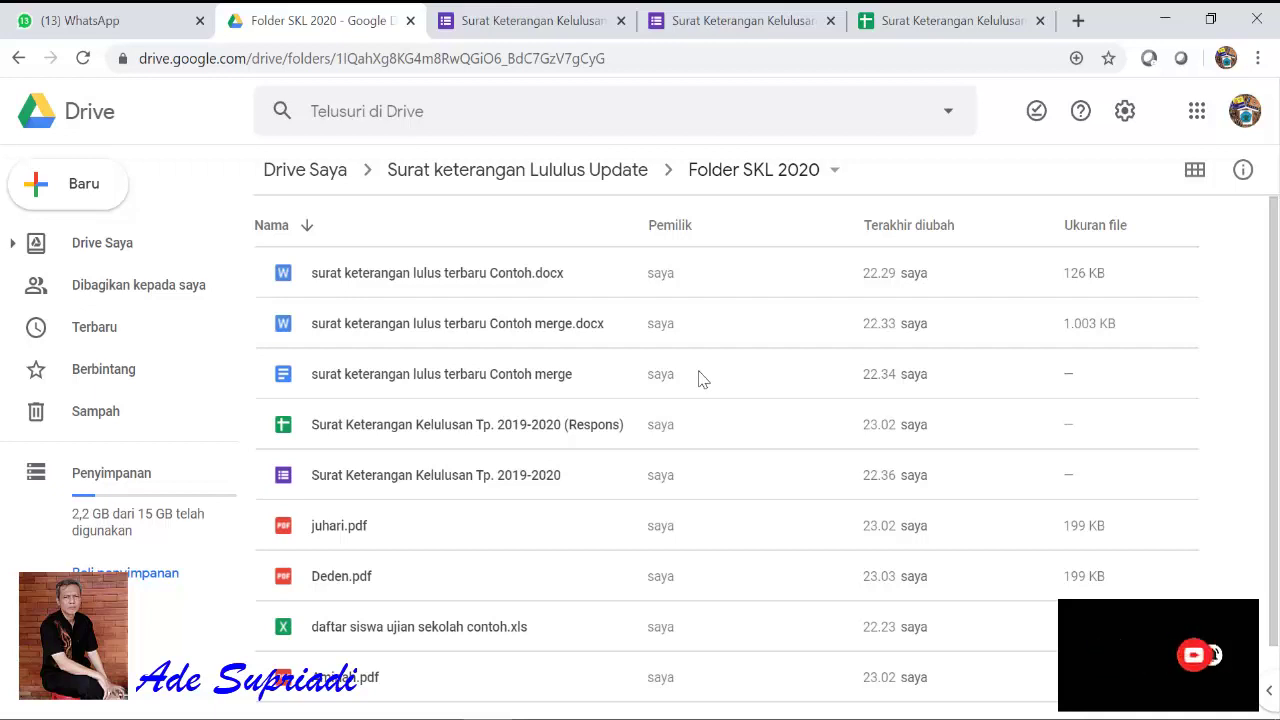
scroll(700, 380, down, 1)
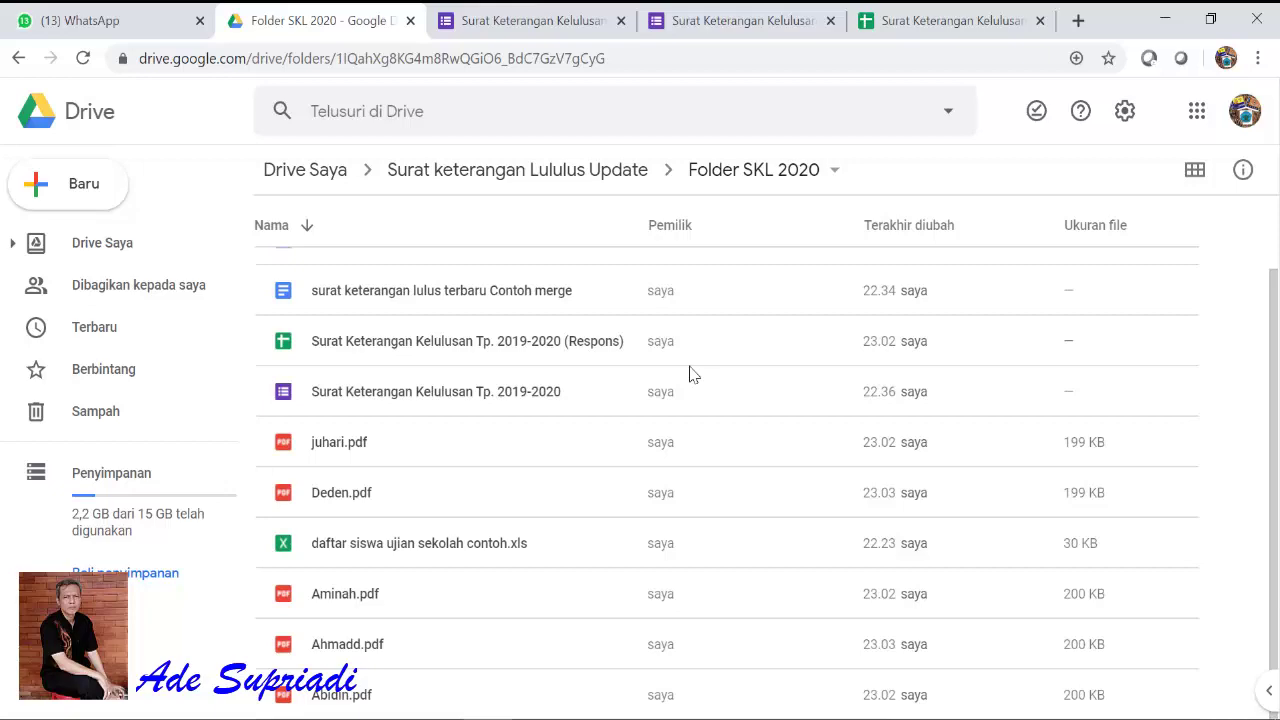
click(697, 30)
click(577, 28)
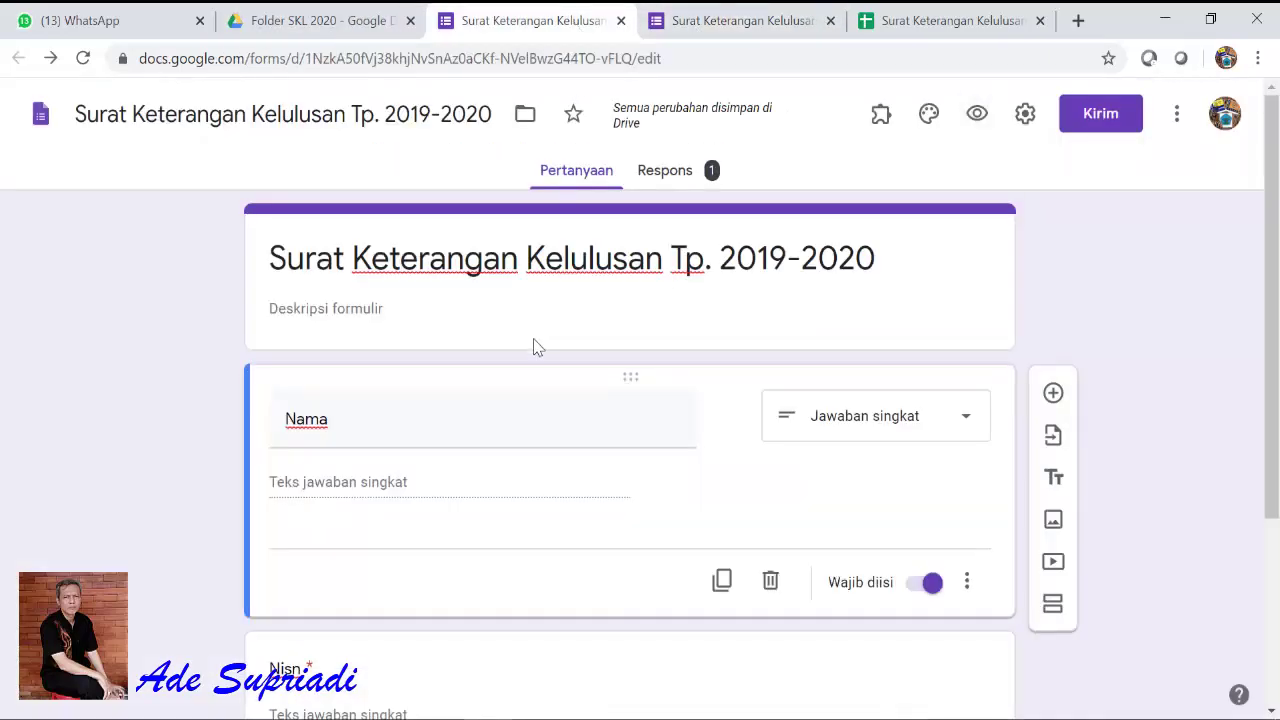
scroll(534, 346, down, 3)
scroll(535, 345, up, 3)
click(858, 25)
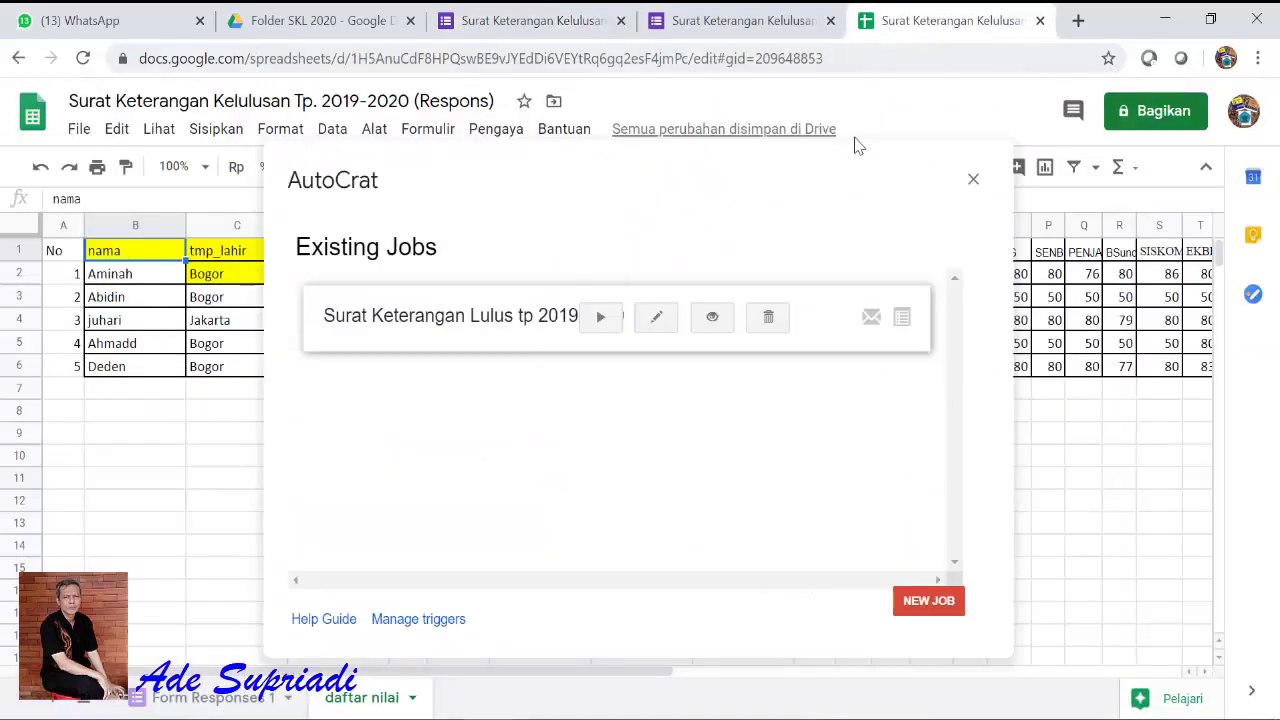
click(714, 28)
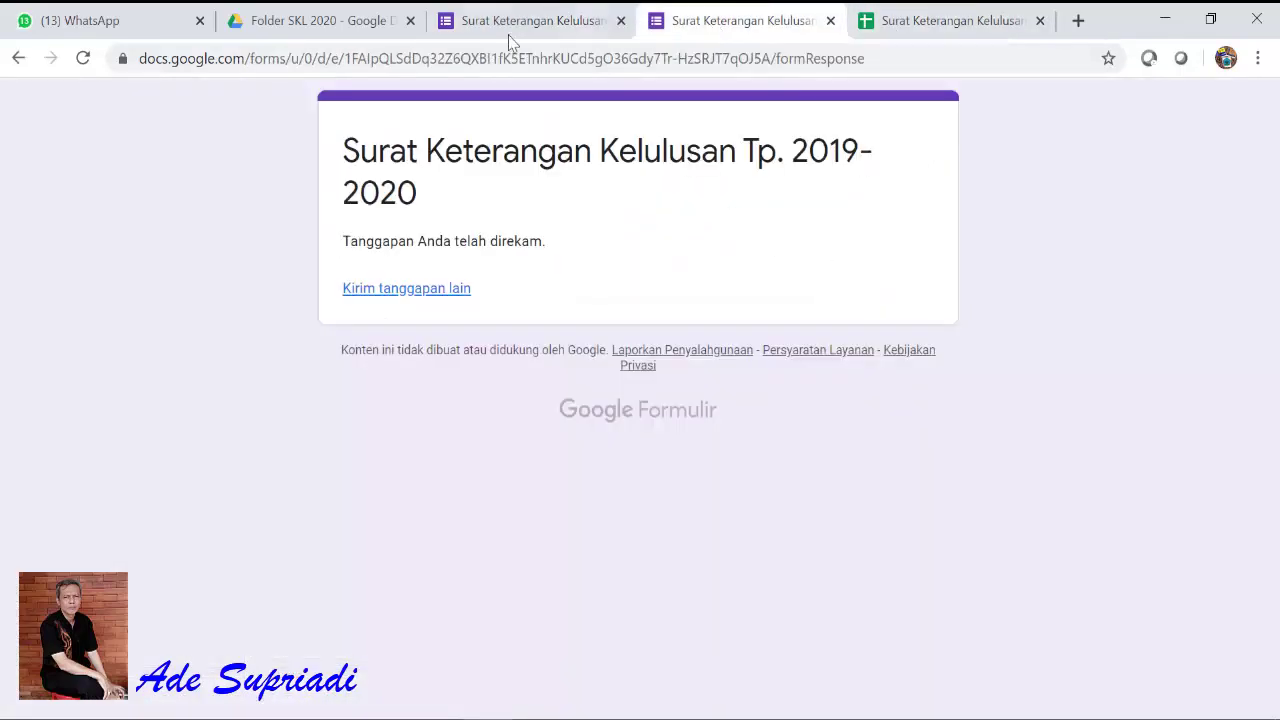
click(372, 22)
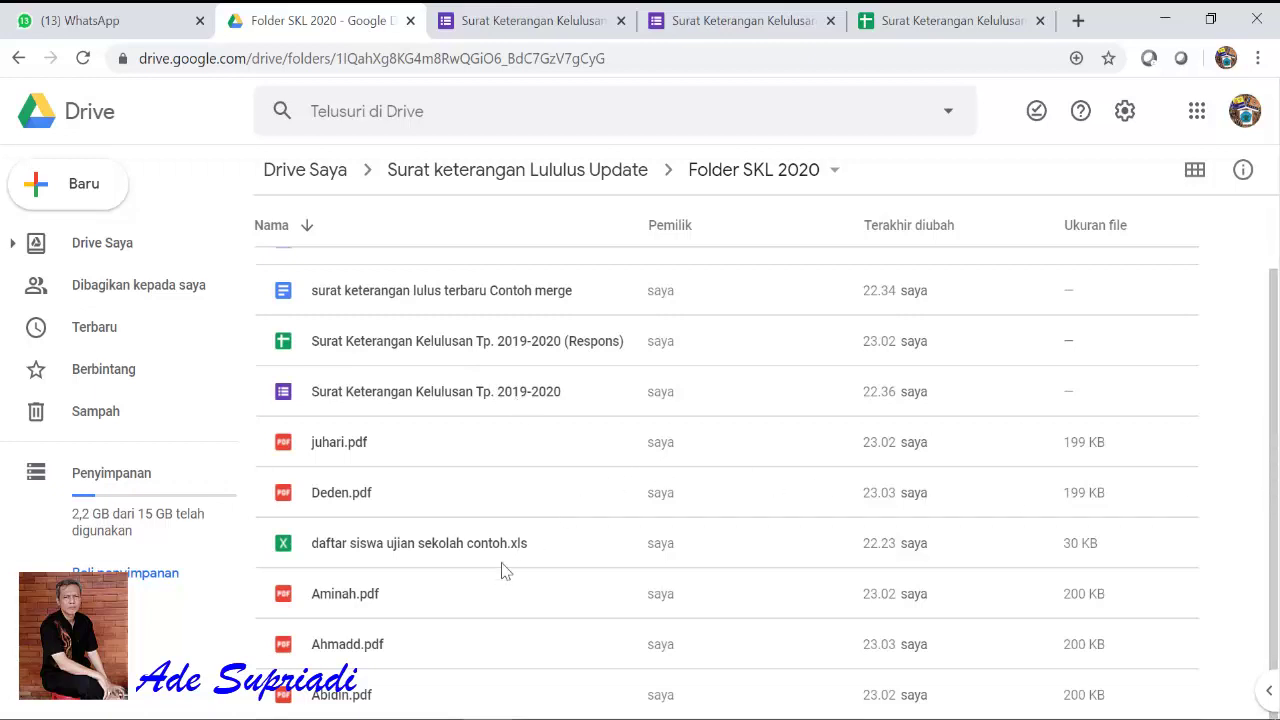
Step: Open the merged PDF of the first student in the sheet, review the student data, status and grades, and close it
double_click(375, 600)
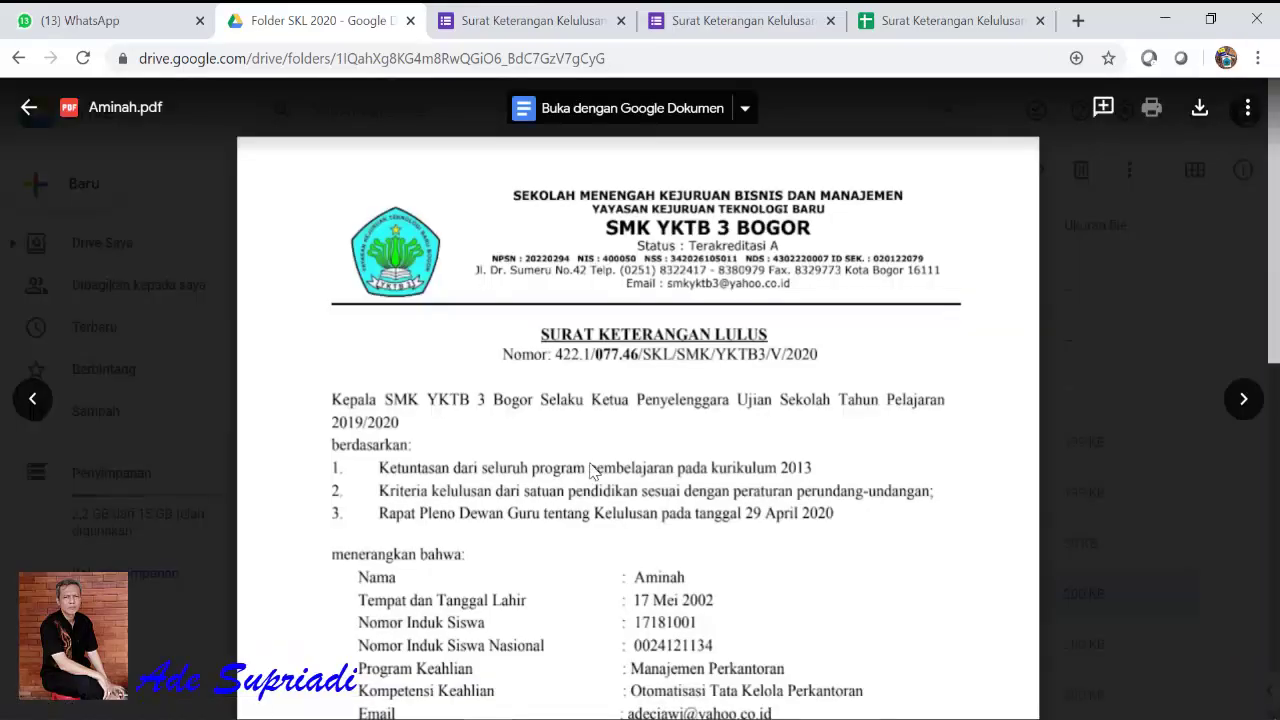
scroll(661, 405, down, 1)
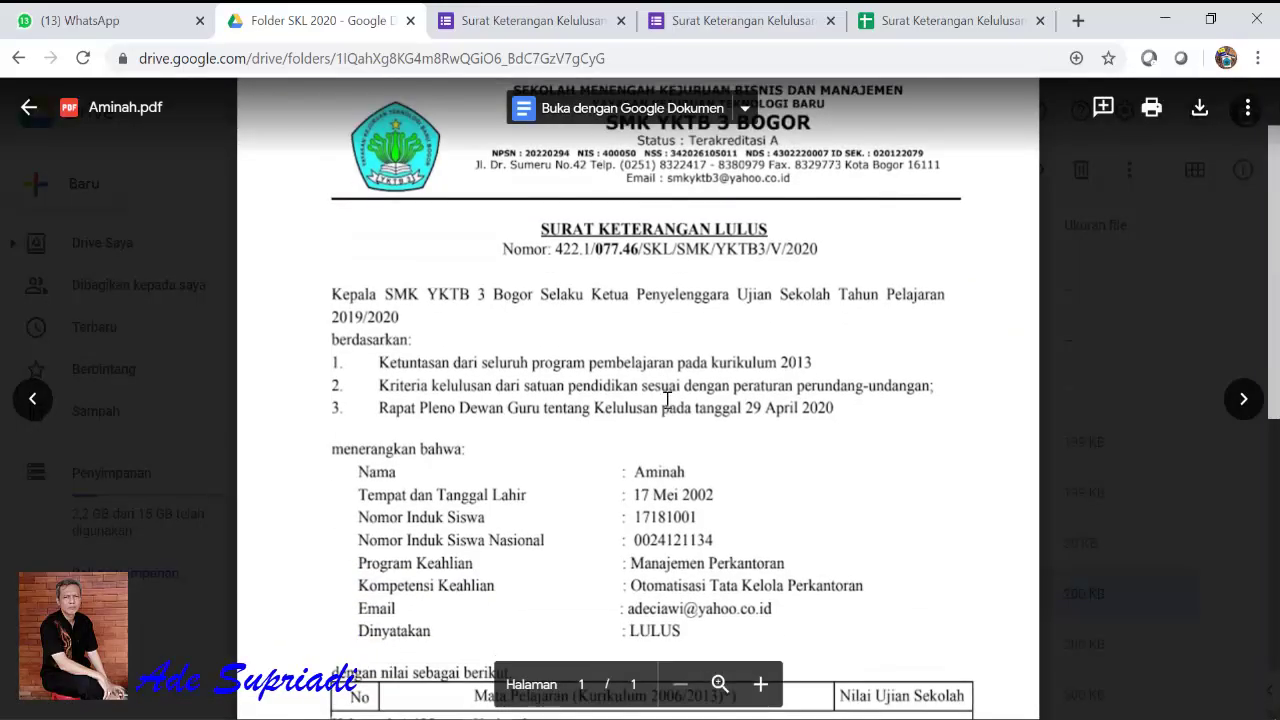
scroll(730, 370, down, 3)
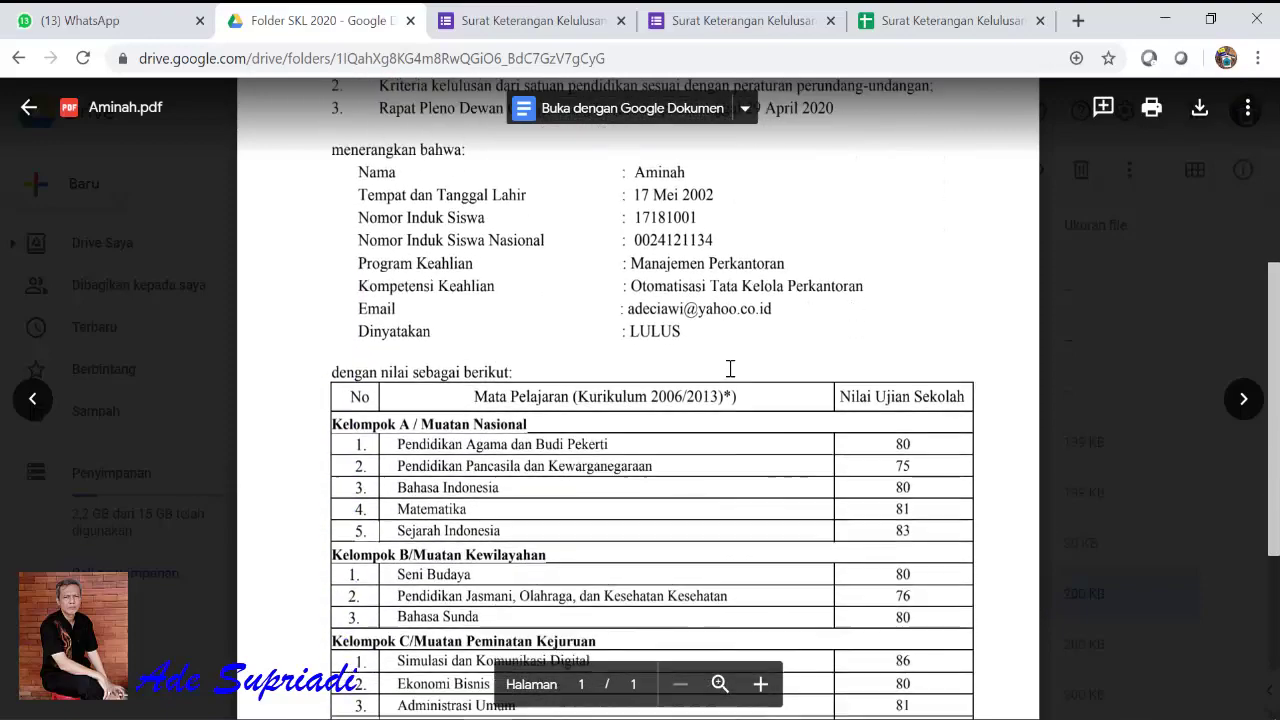
scroll(730, 370, down, 3)
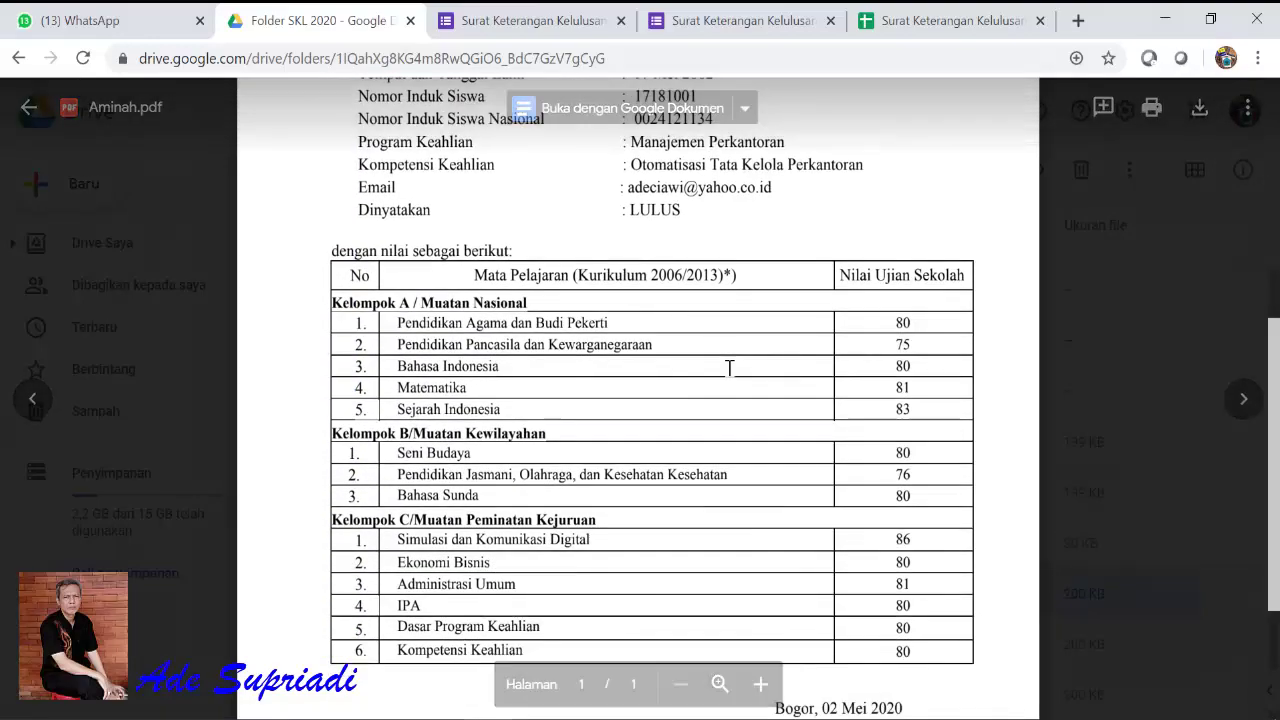
scroll(730, 369, up, 1)
scroll(730, 369, up, 4)
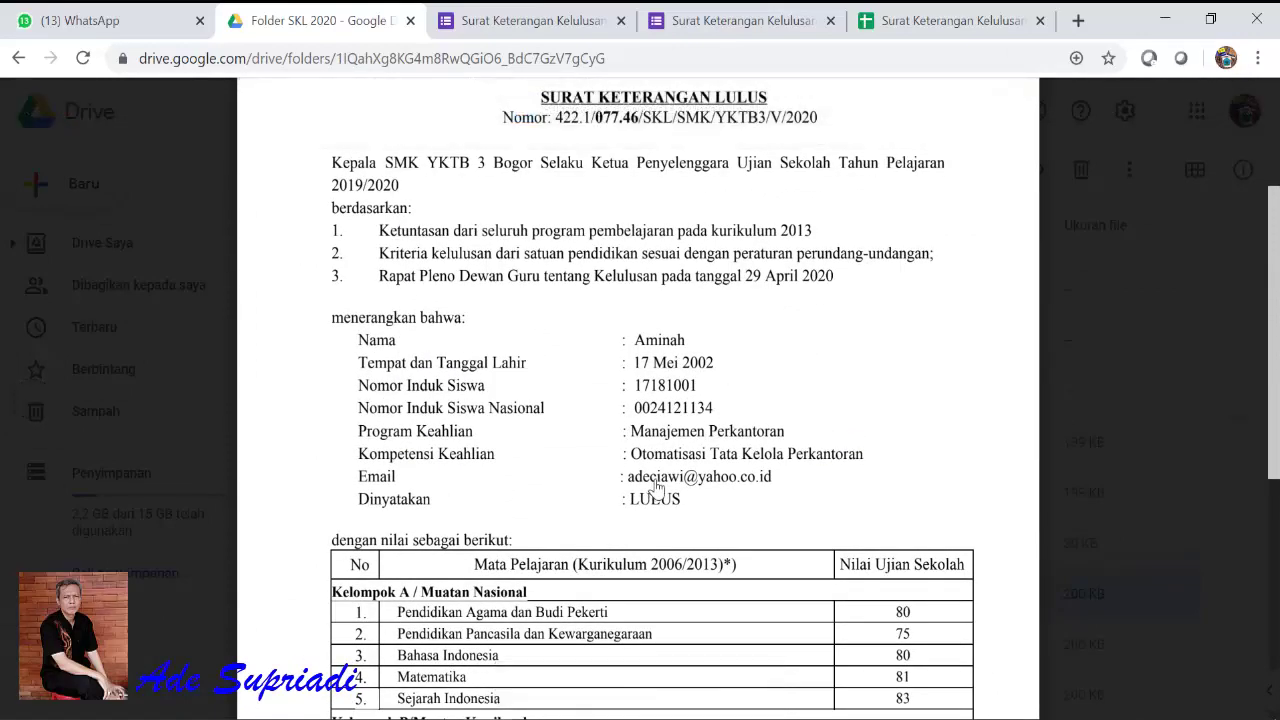
scroll(657, 487, up, 1)
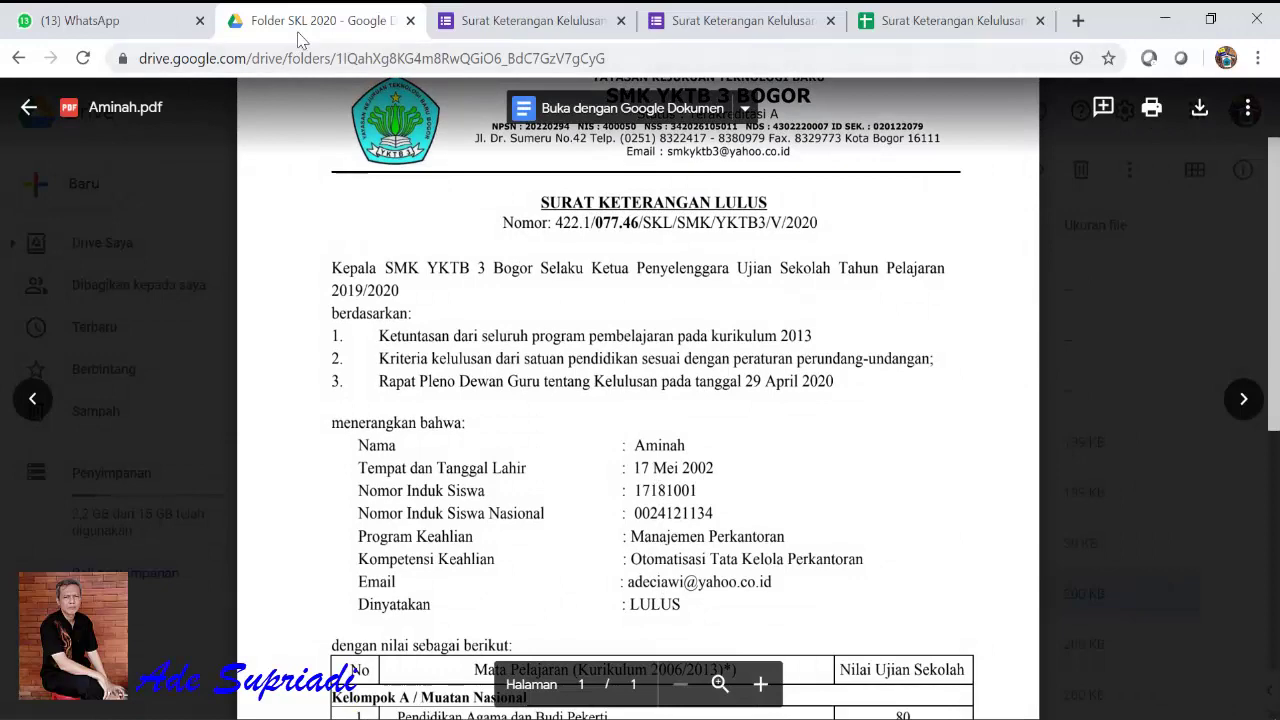
click(29, 107)
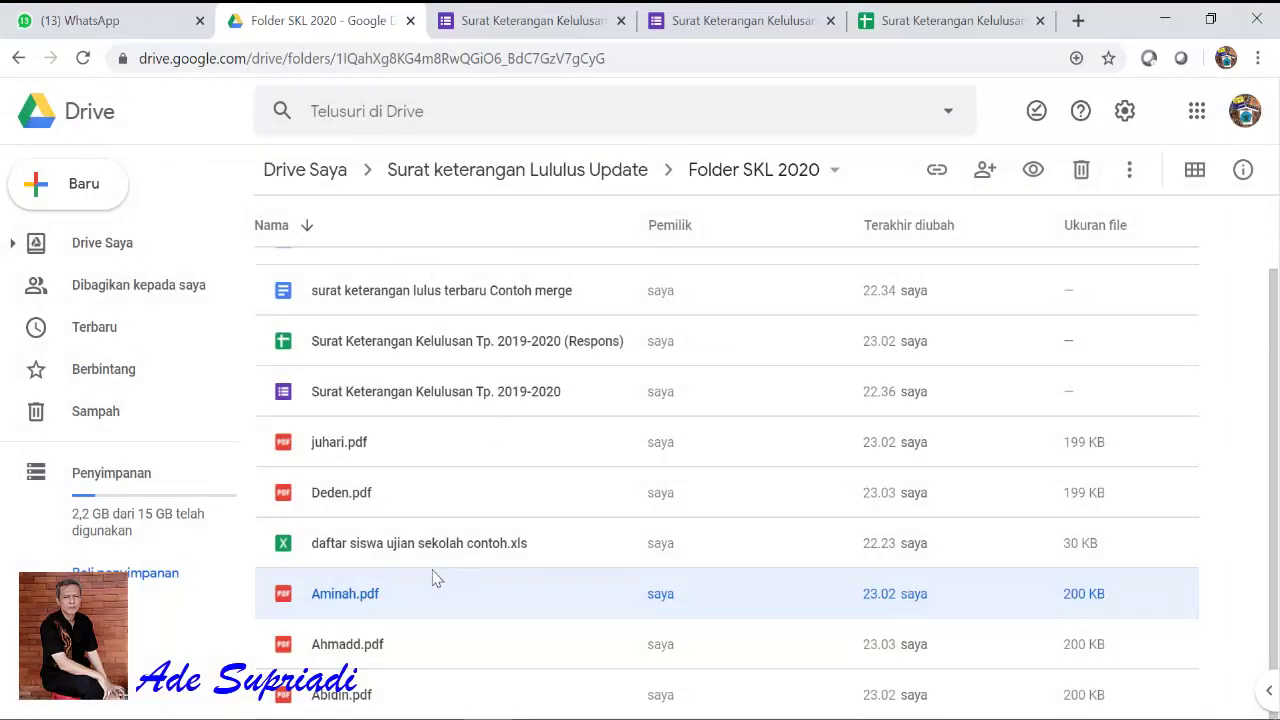
Step: Open the merged PDF of the second student in the sheet and review its email, graduation status and grades
click(914, 25)
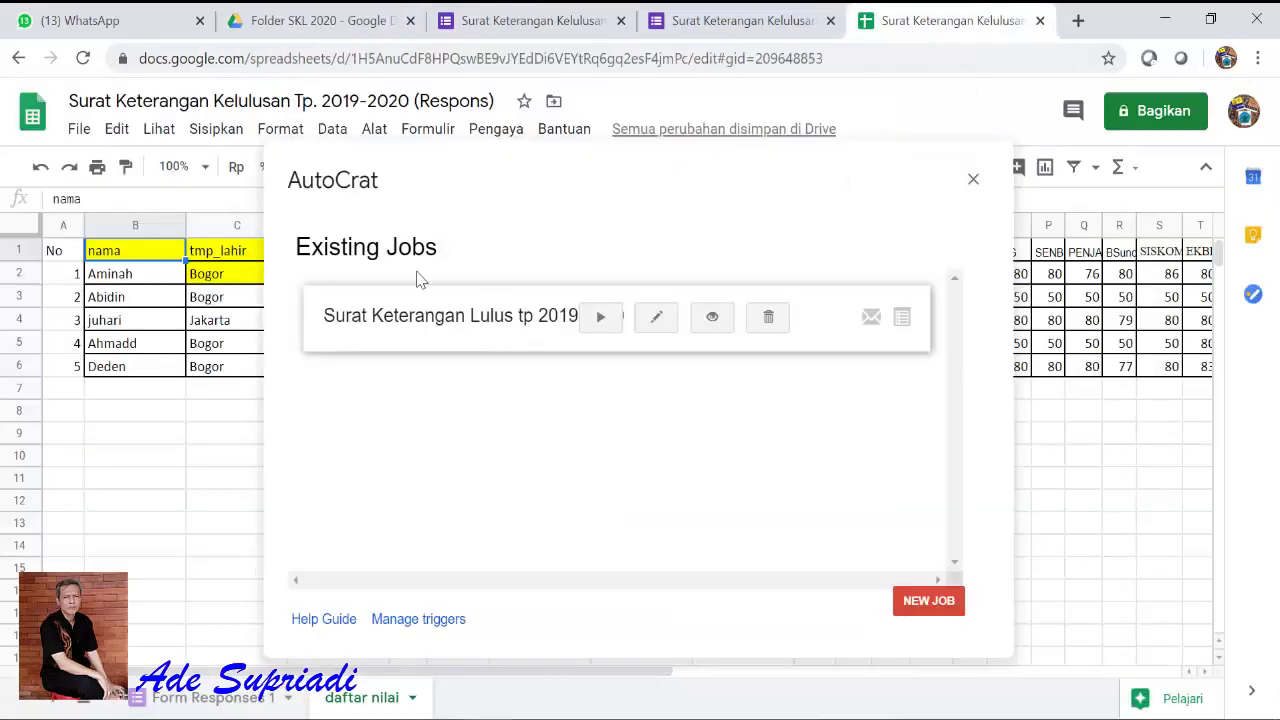
click(381, 28)
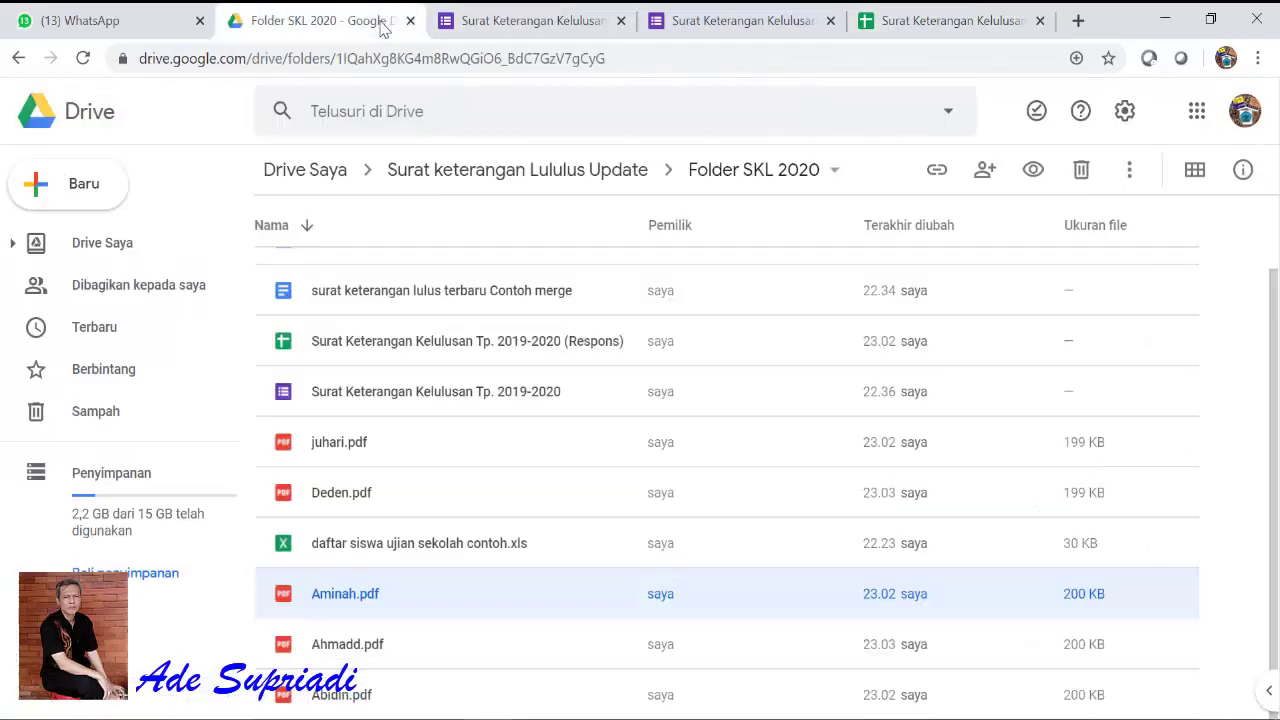
double_click(357, 700)
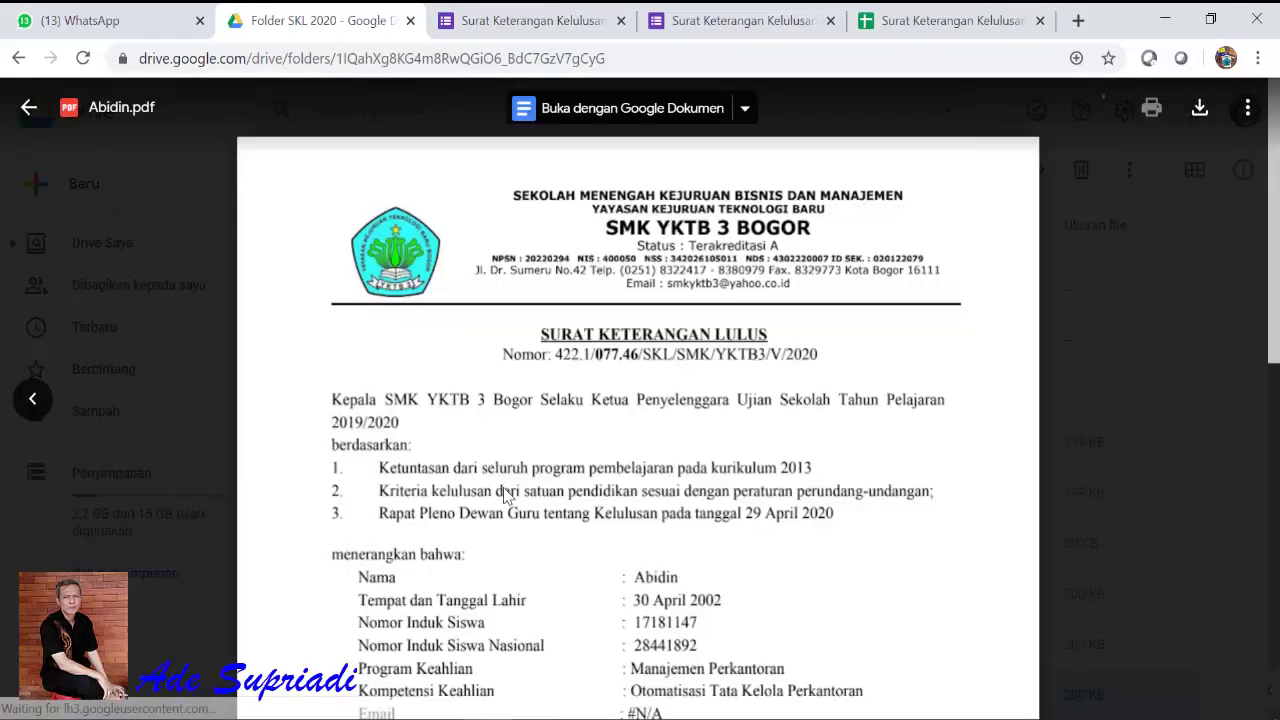
scroll(660, 423, down, 2)
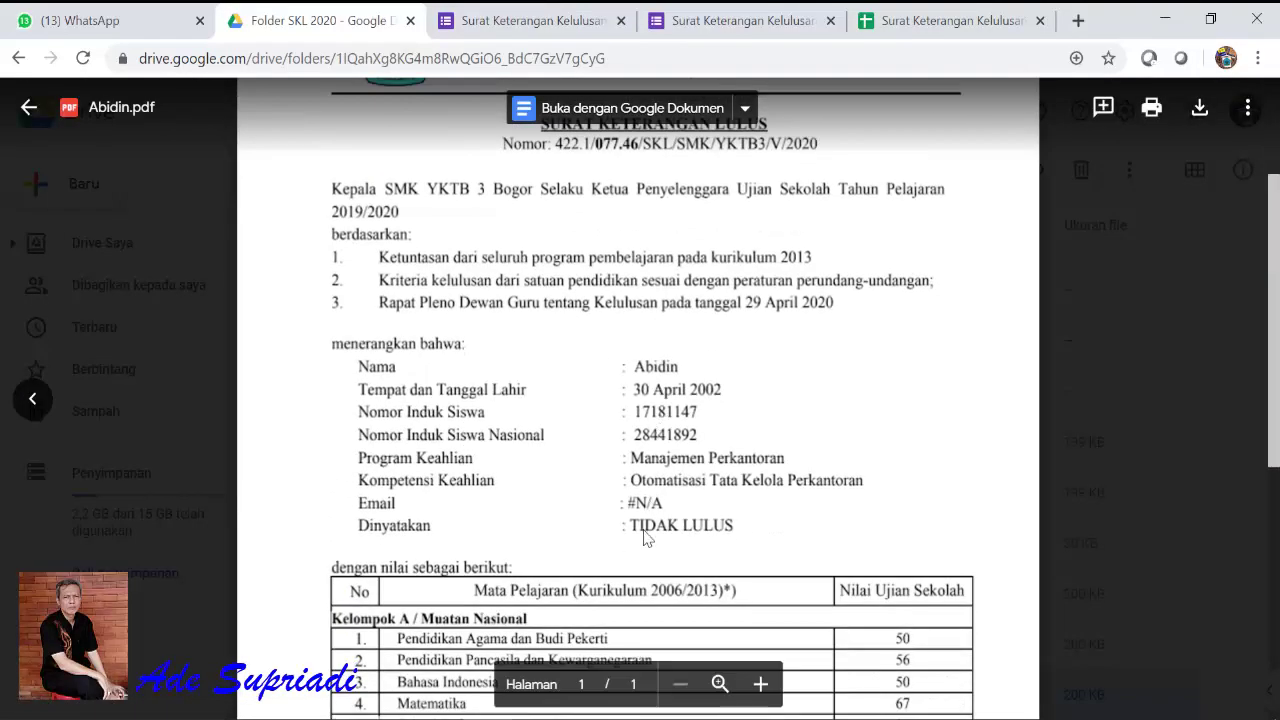
scroll(710, 527, down, 5)
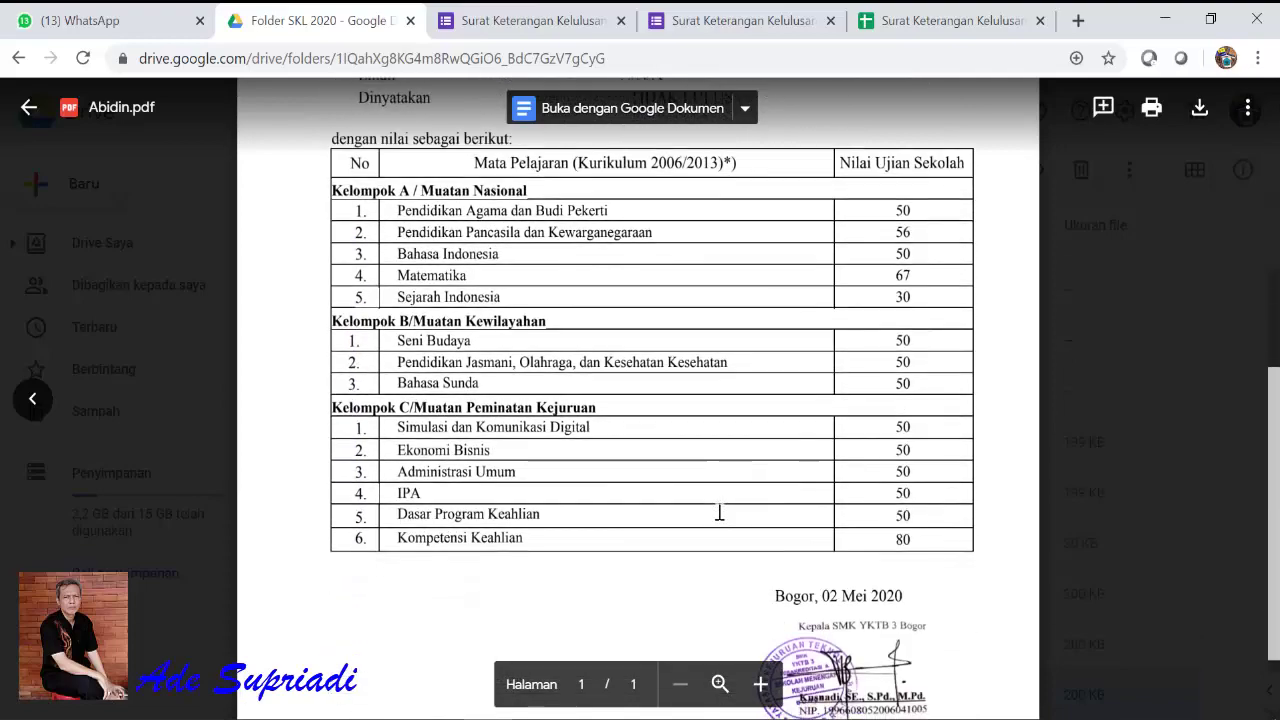
scroll(719, 511, up, 8)
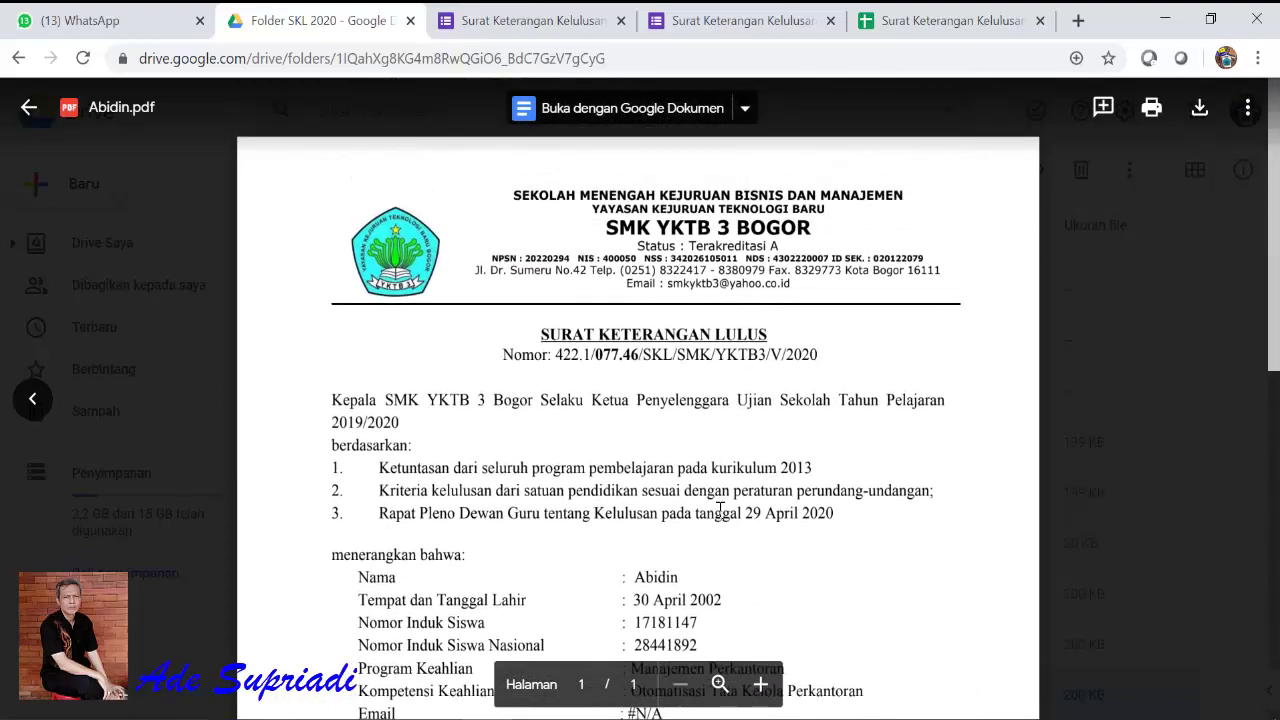
Step: Switch to Yahoo Mail in a new tab, open the newest "Surat Keterangan Kelulusan SMK YKTB 3 Bogor" email, preview its attached PDF and close the preview
click(1078, 20)
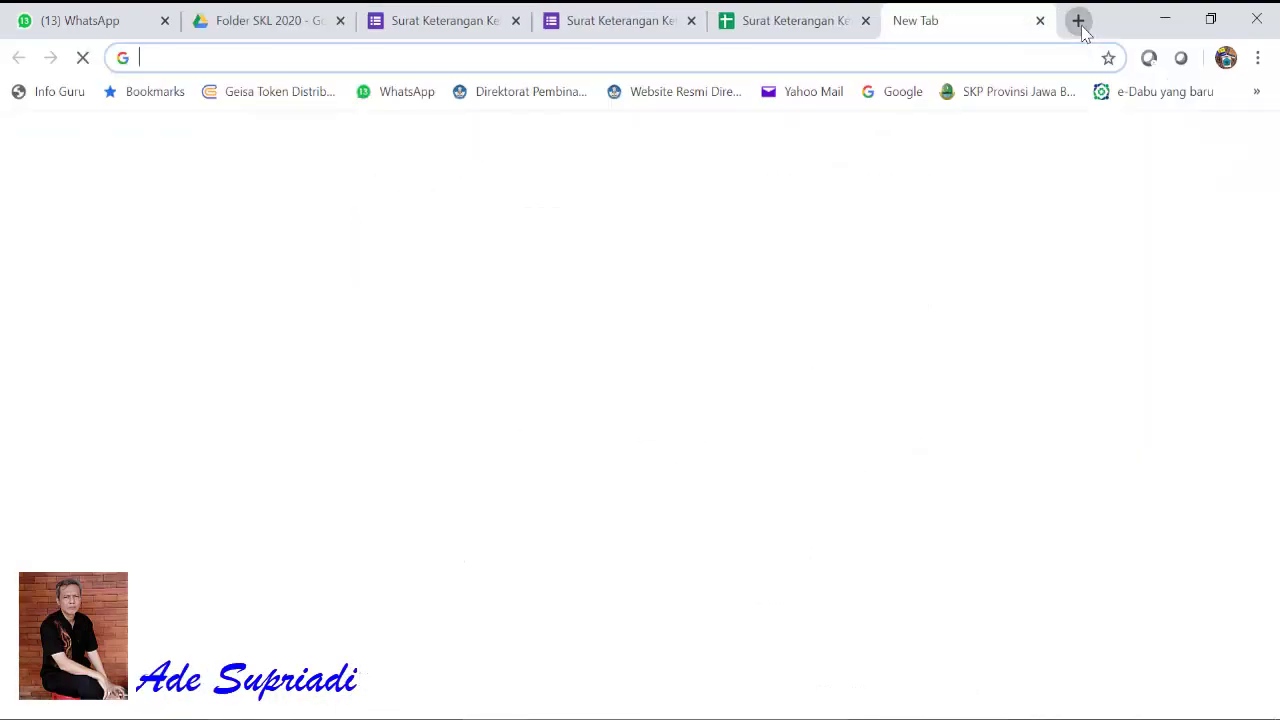
click(812, 96)
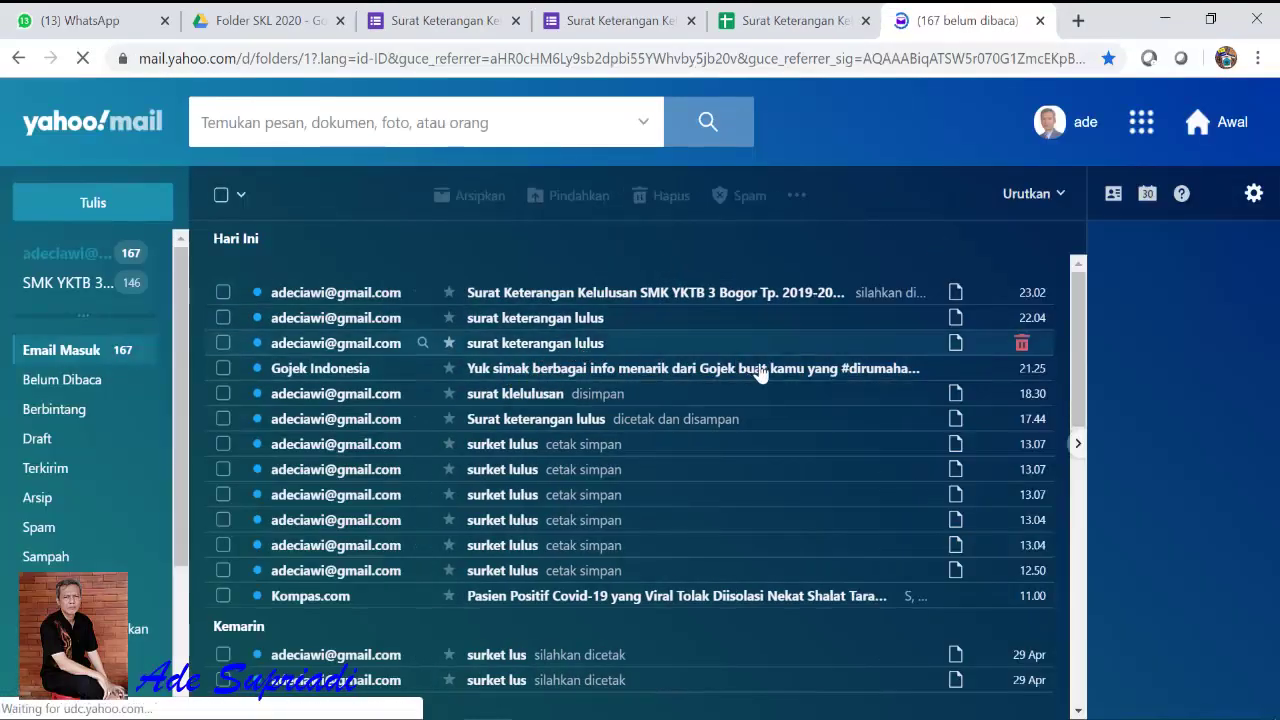
click(586, 302)
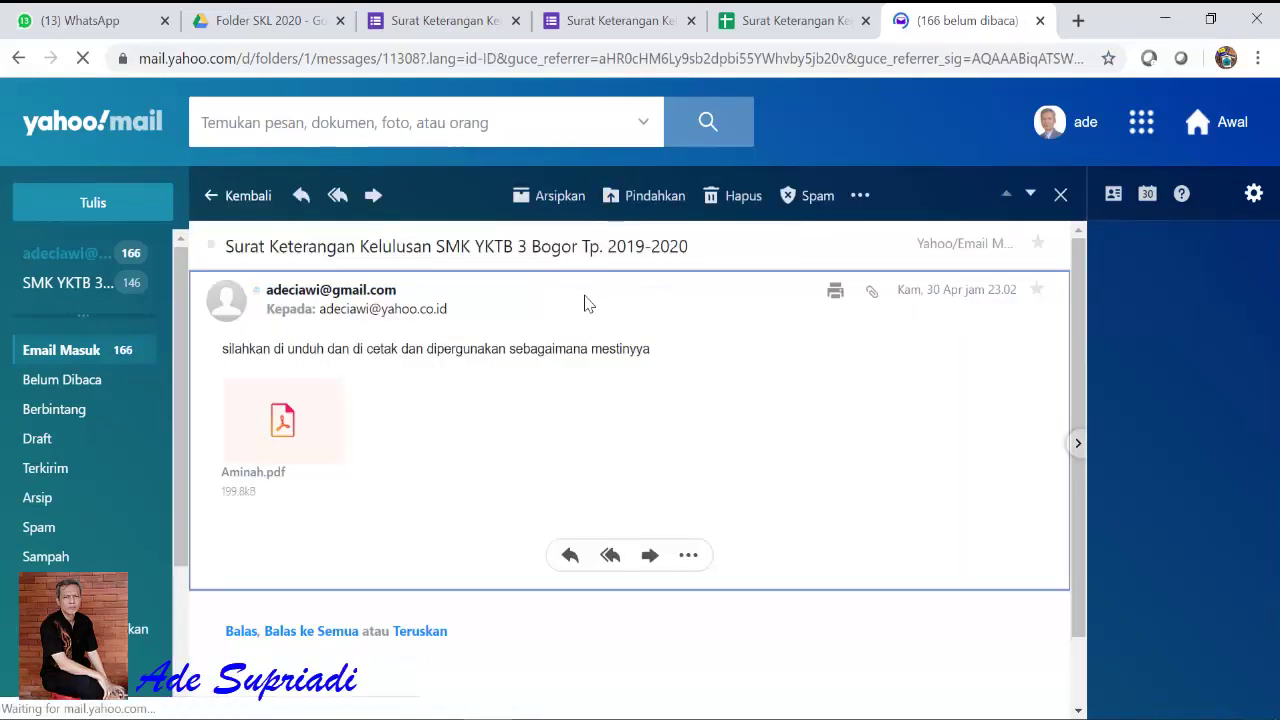
click(289, 443)
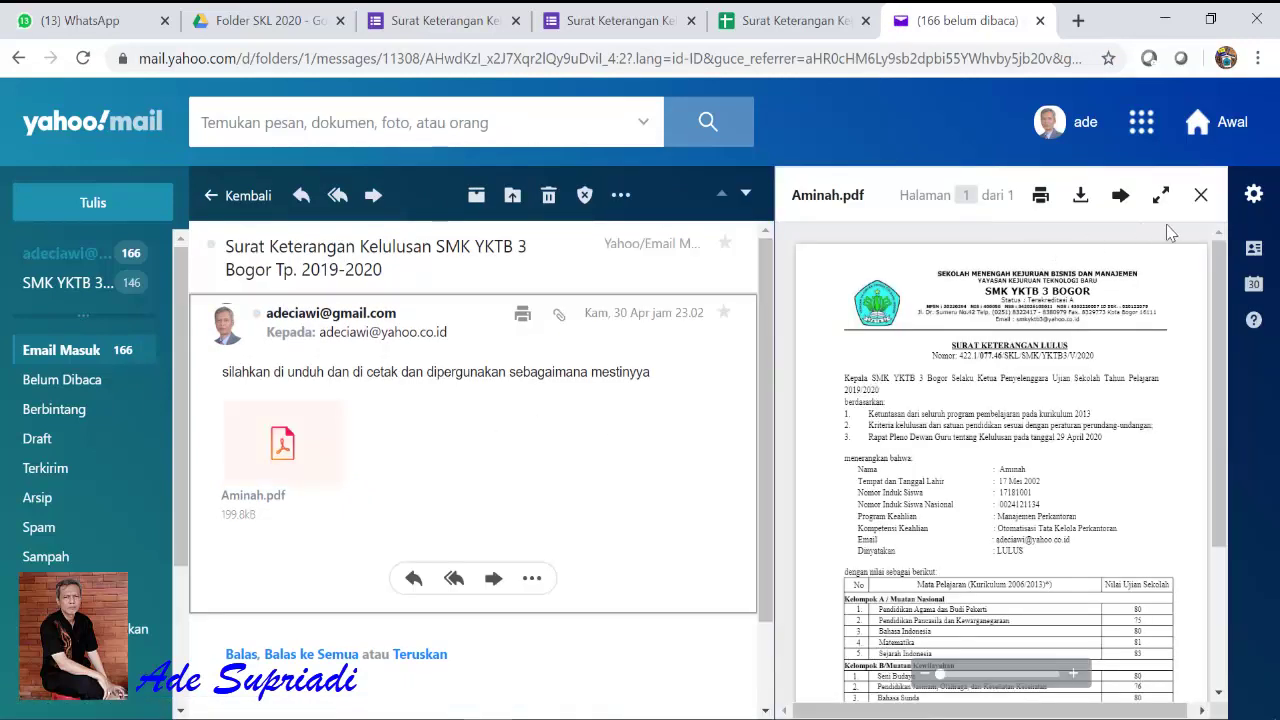
click(1200, 196)
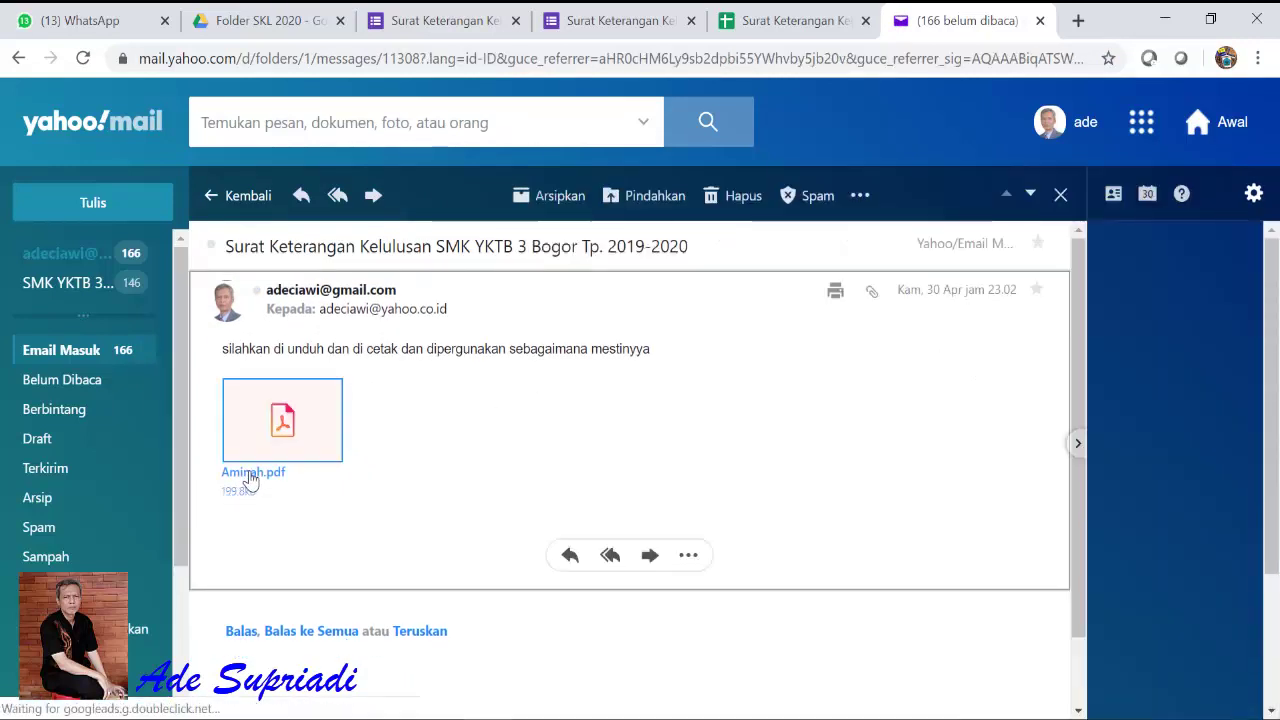
Step: Download the PDF attached to the email, open the downloaded file and review the student data, graduation status and grades
click(252, 476)
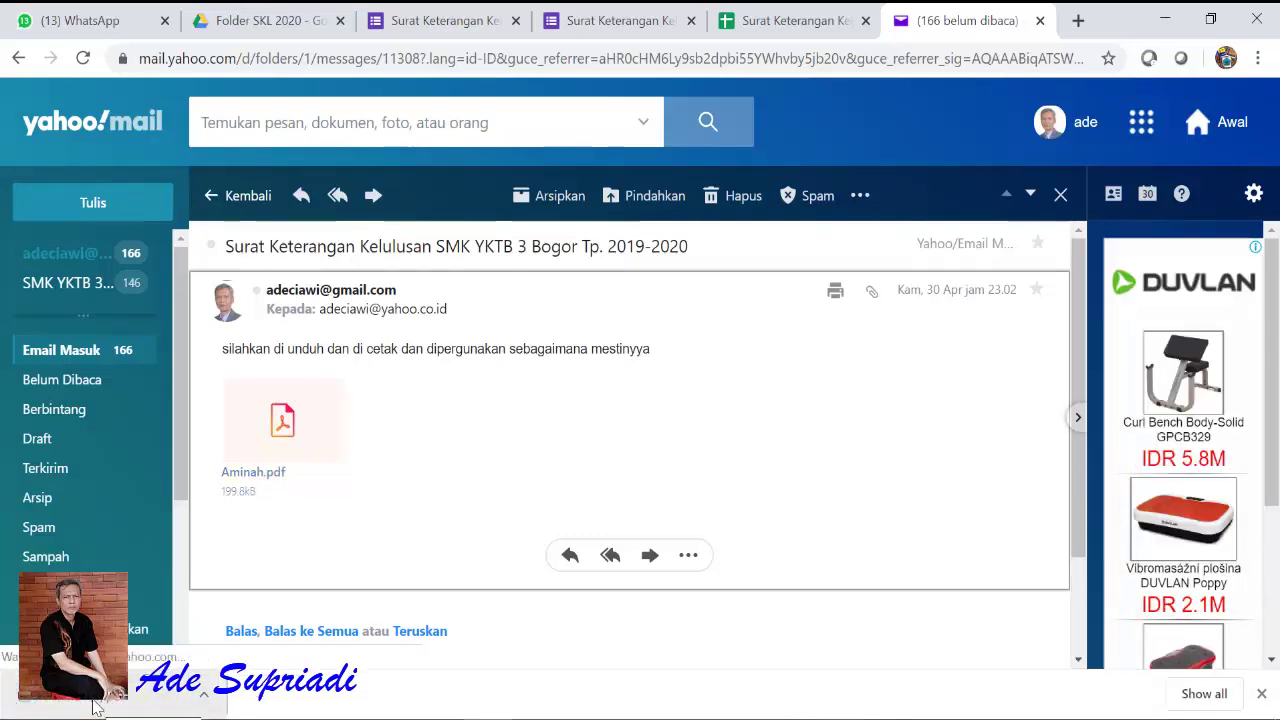
double_click(97, 707)
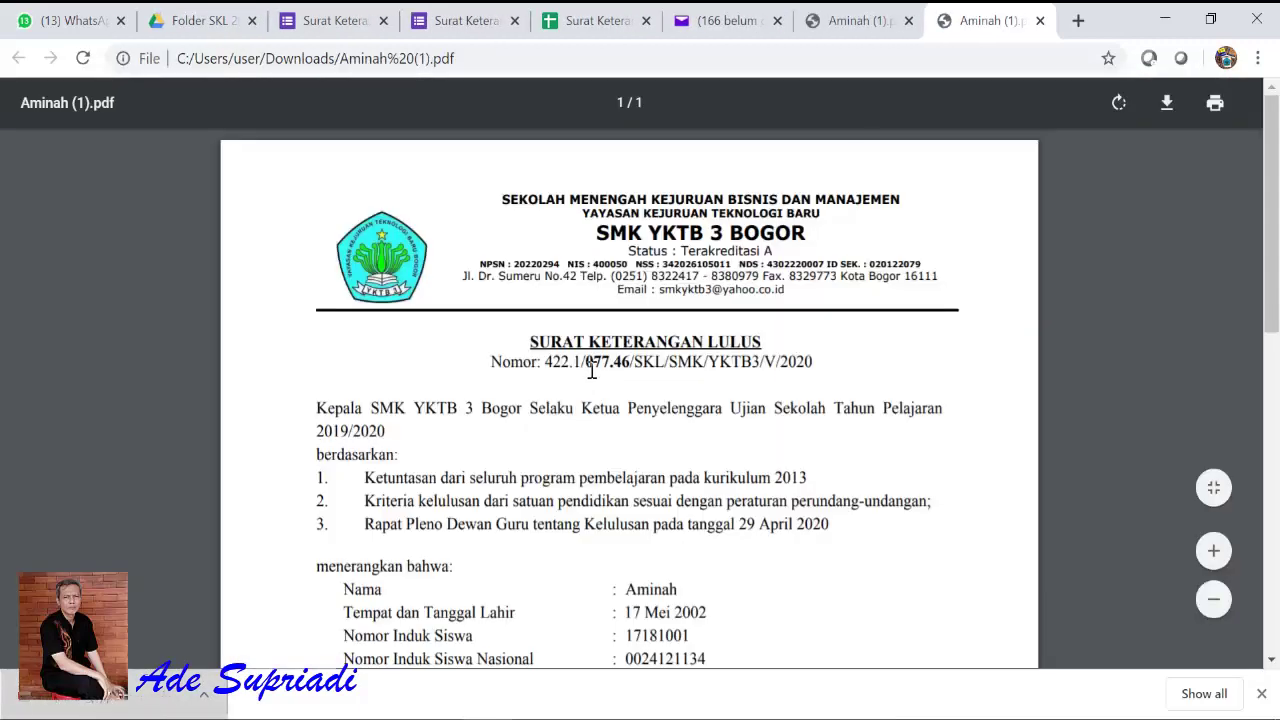
scroll(604, 364, down, 3)
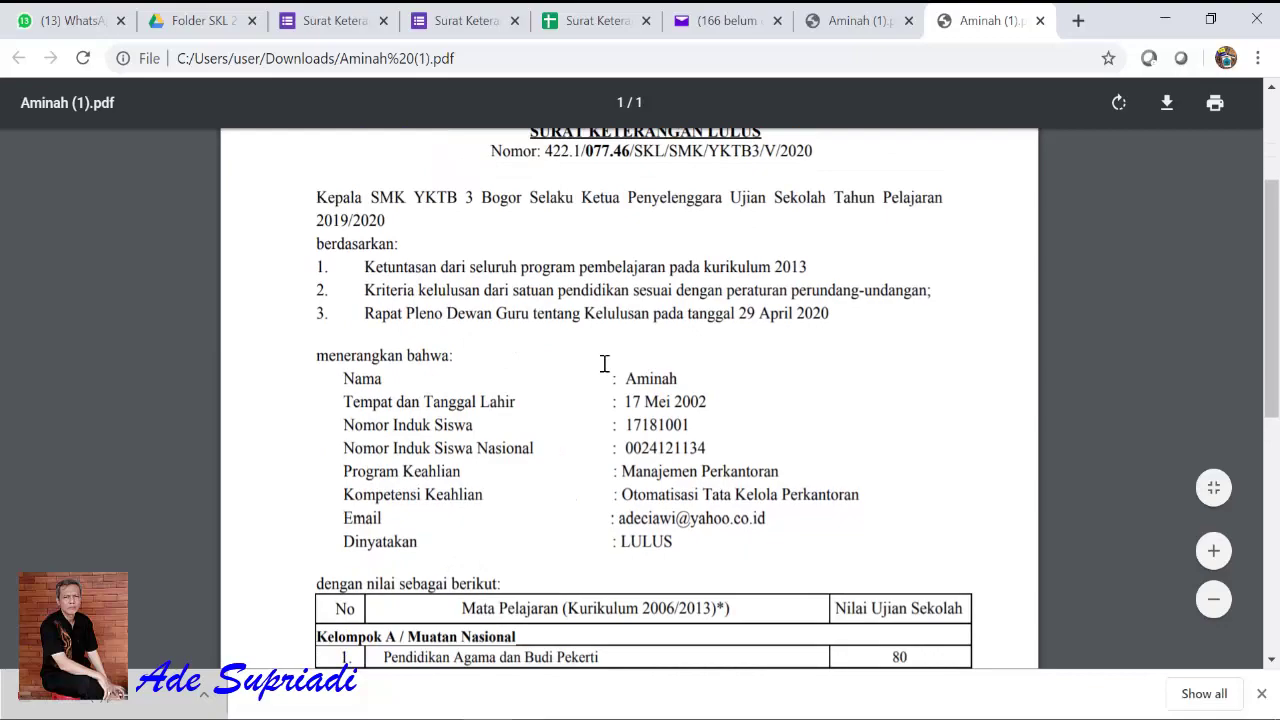
scroll(604, 364, down, 5)
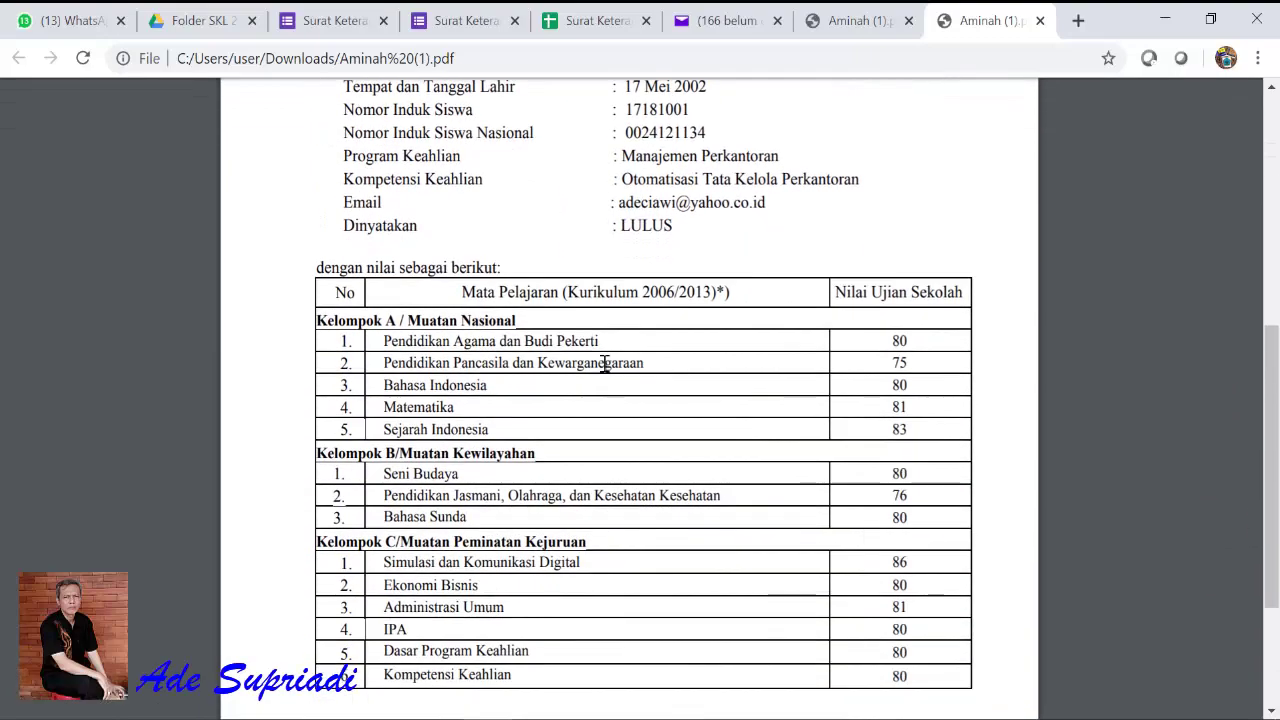